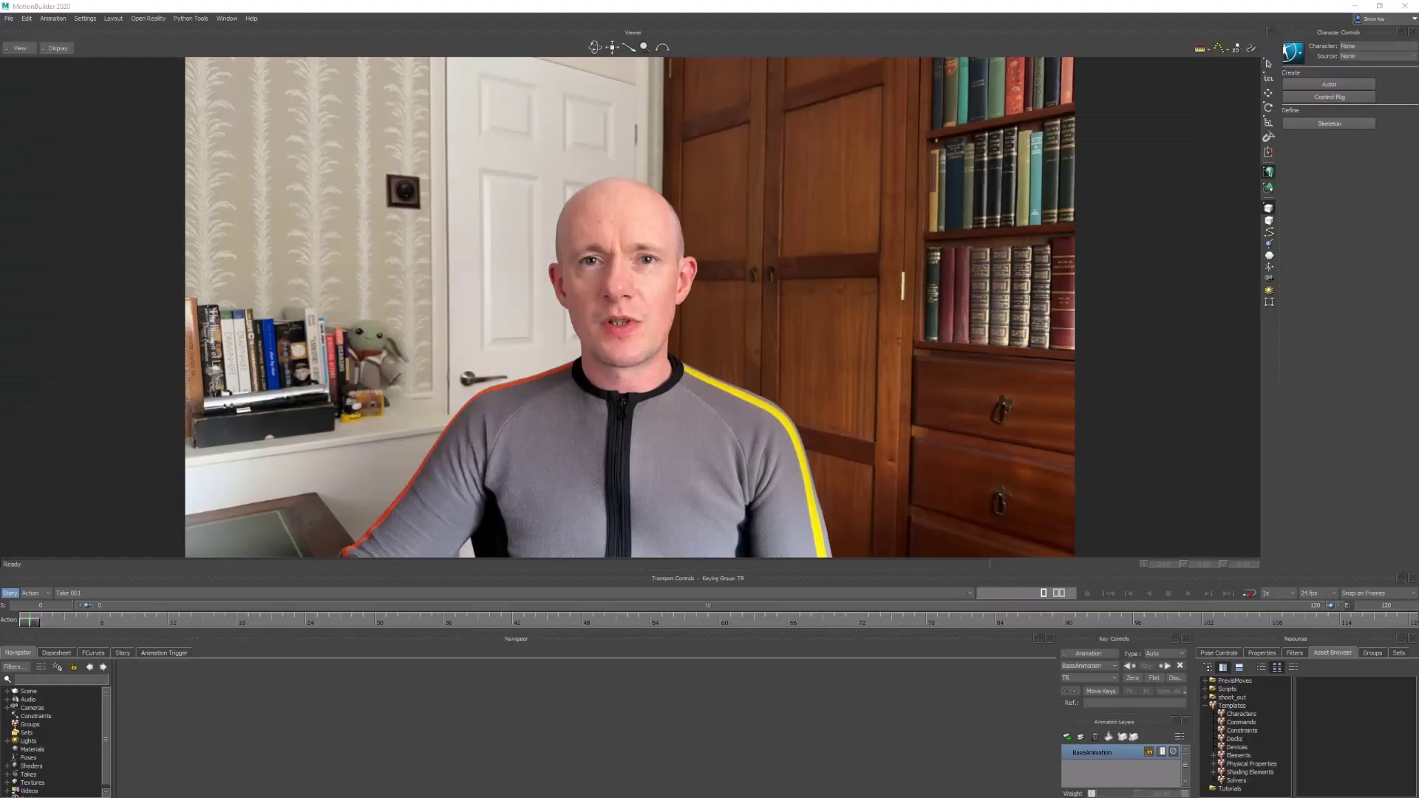
drag(734, 749, 917, 748)
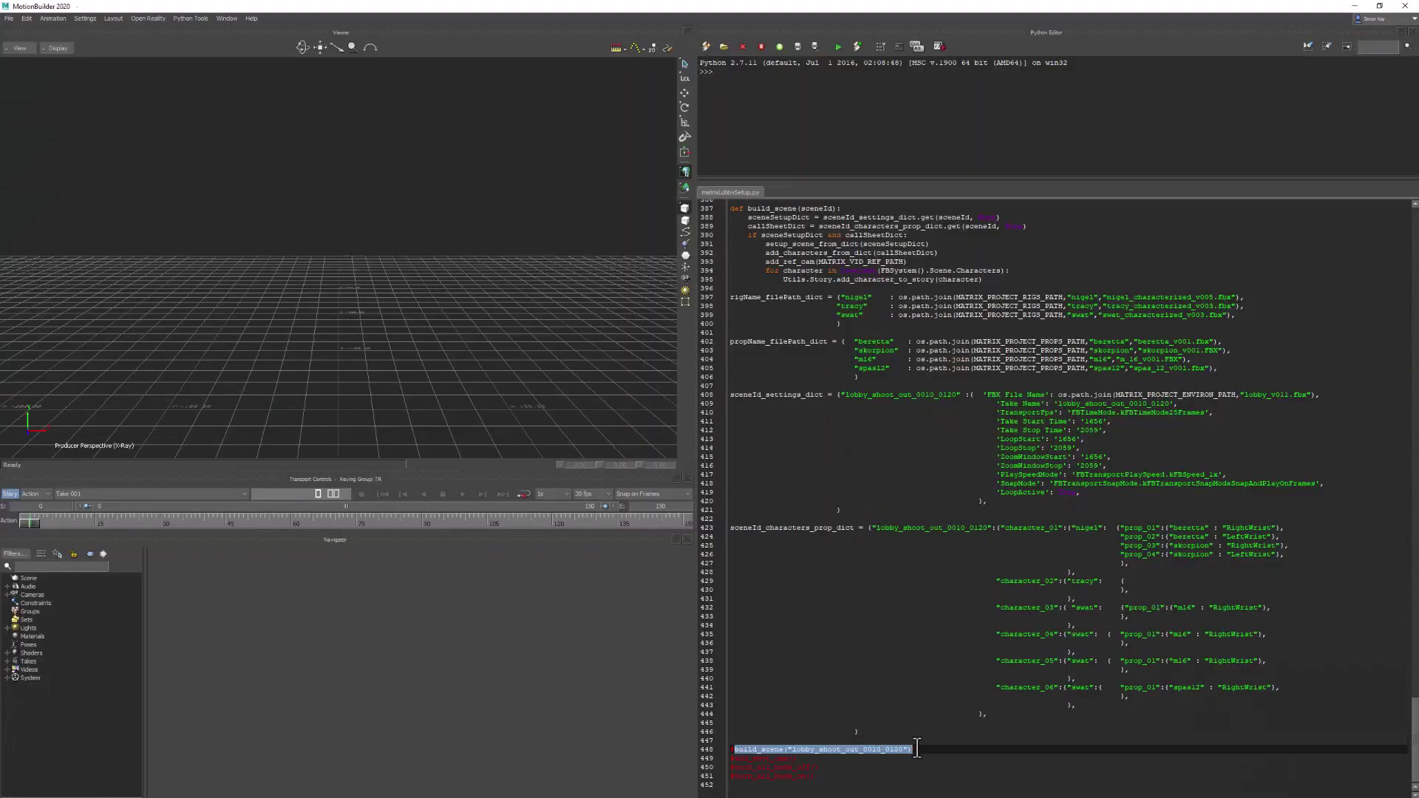
key(ctrl+Return)
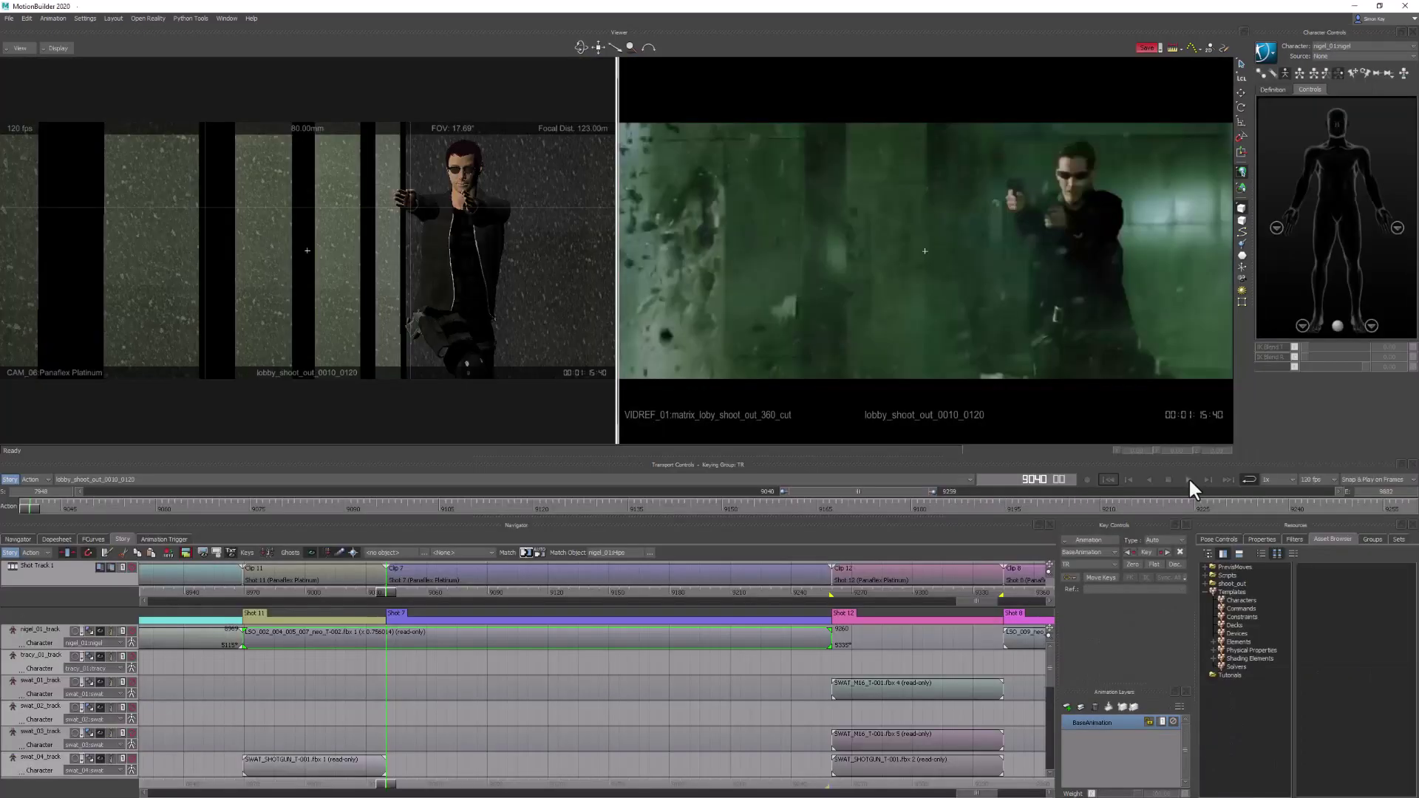
click(1189, 479)
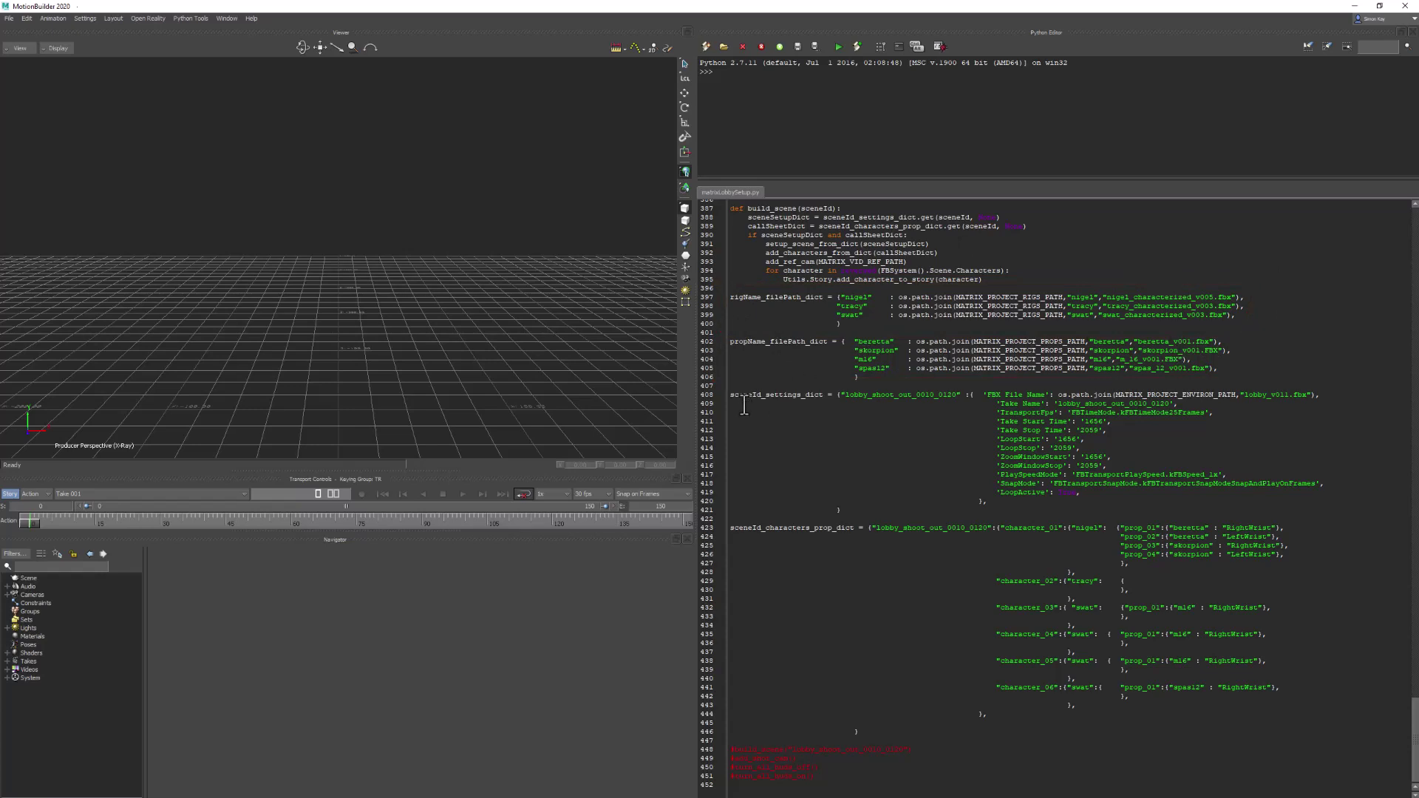
- Review the scene settings and character prop dictionaries, and run only the script's build_scene("lobby_shoot_out_0010_0120") call
drag(729, 395, 1050, 510)
click(887, 467)
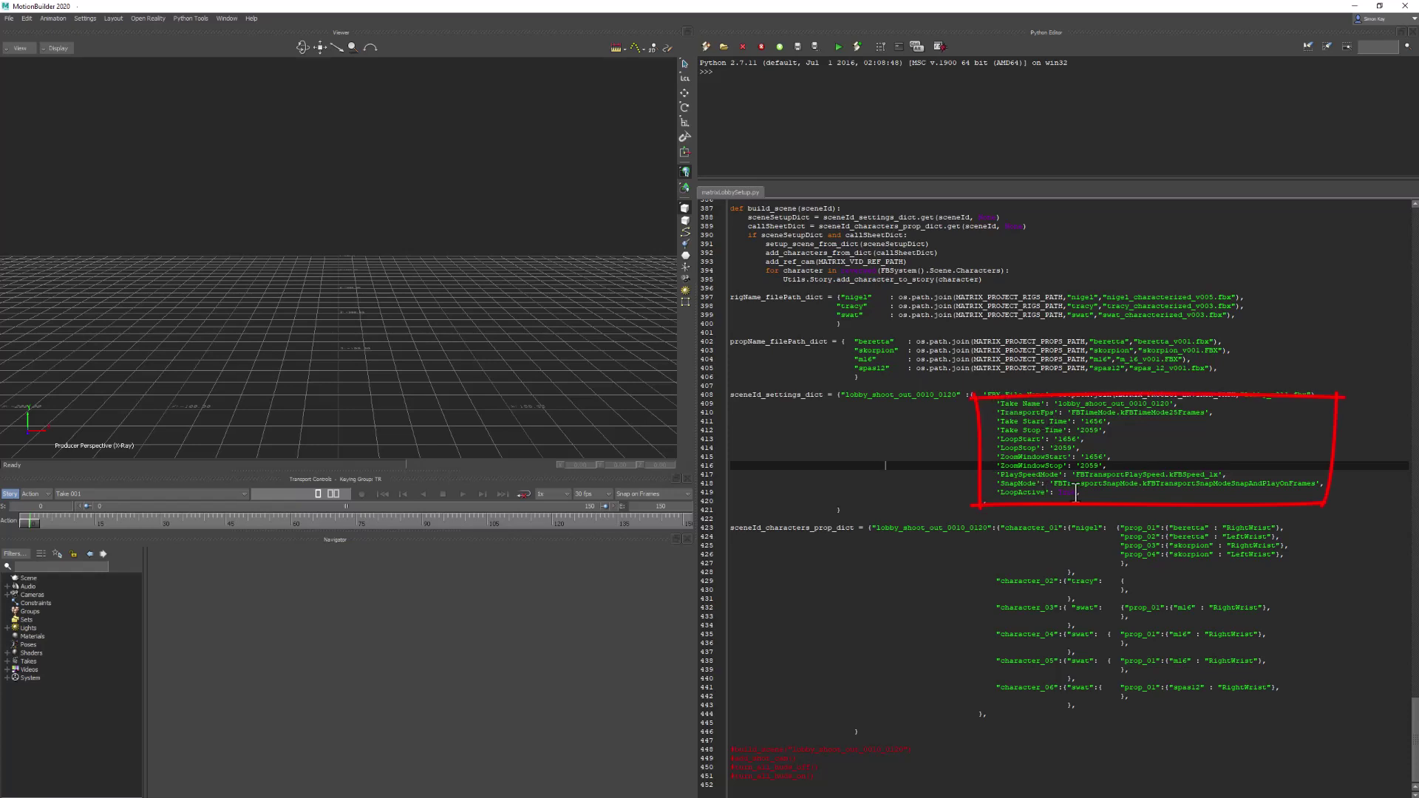
click(730, 528)
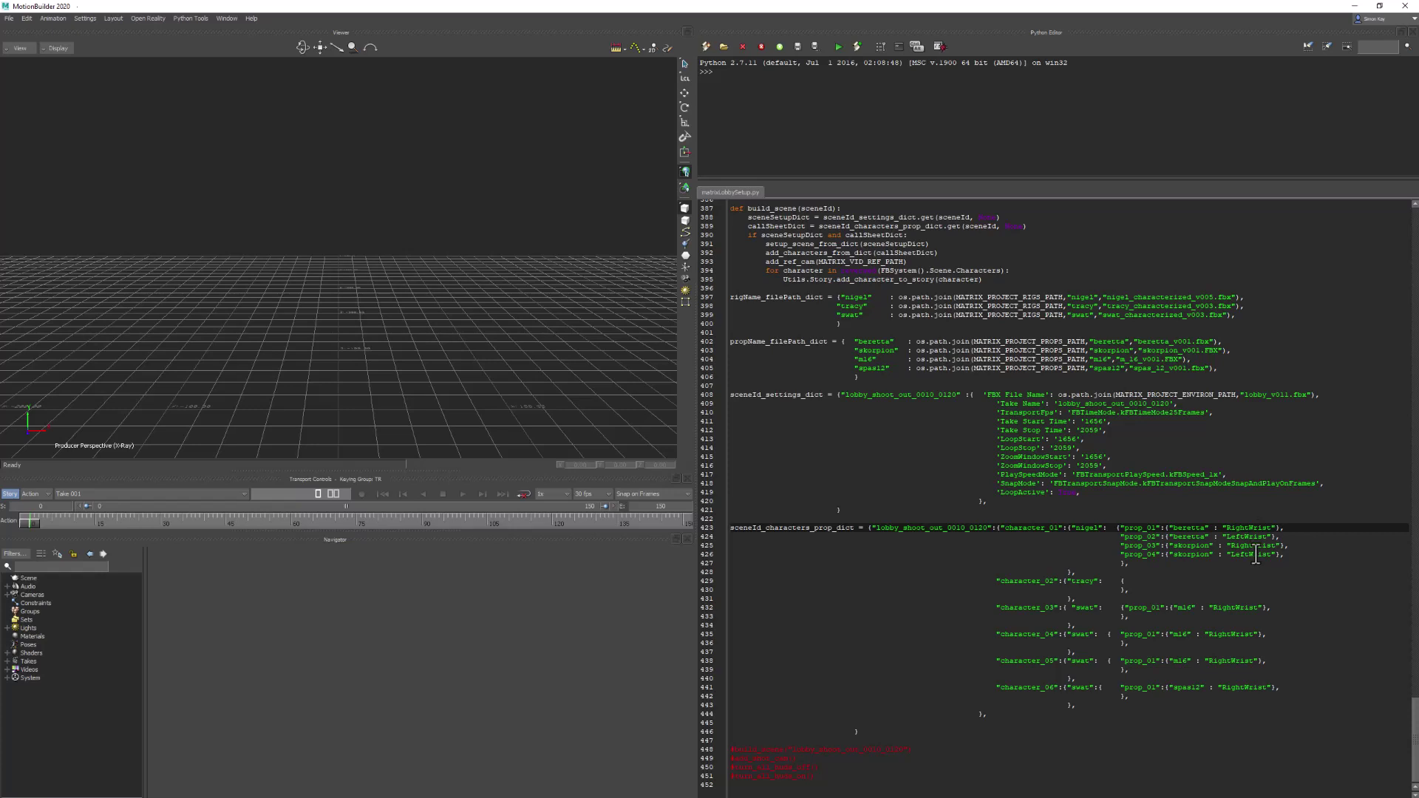
click(862, 732)
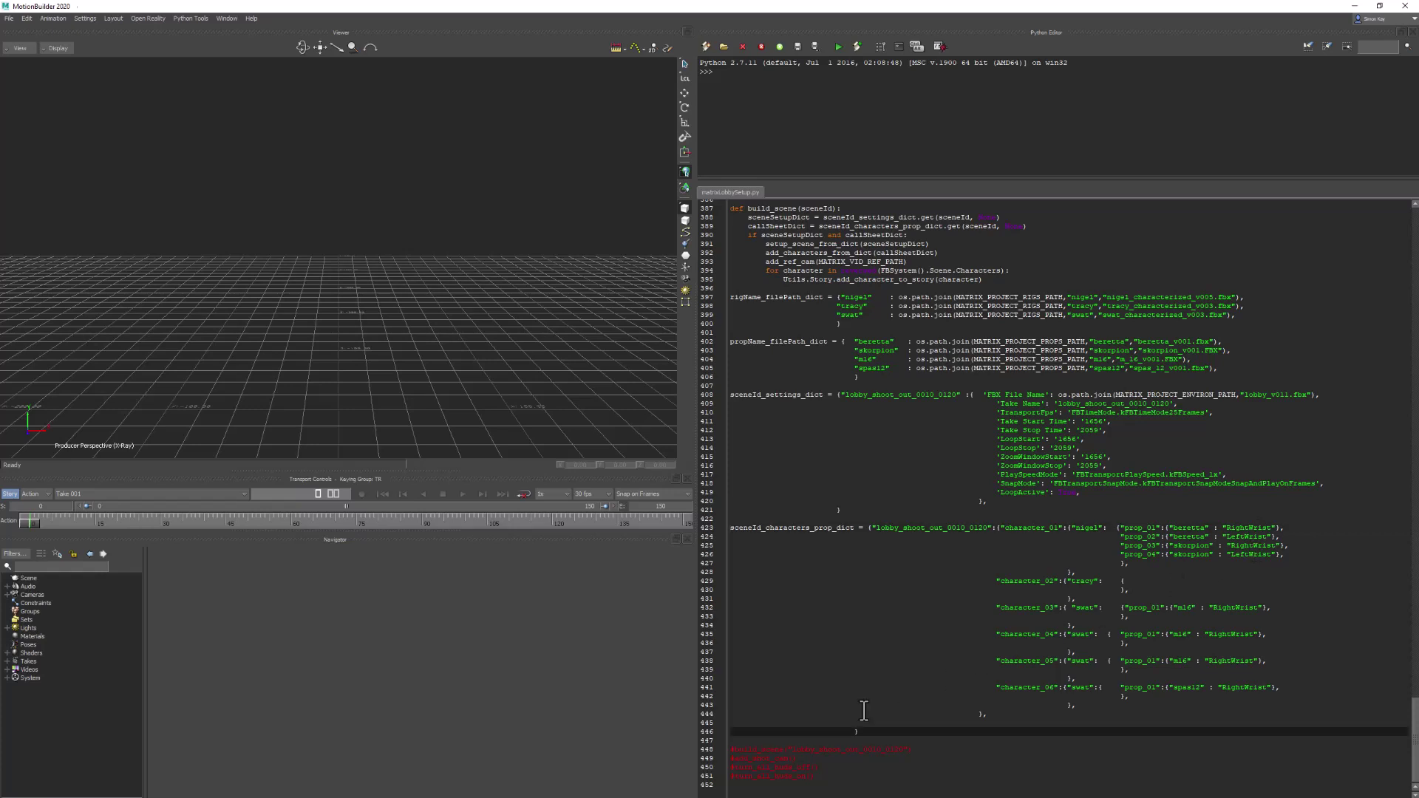
drag(734, 749, 917, 749)
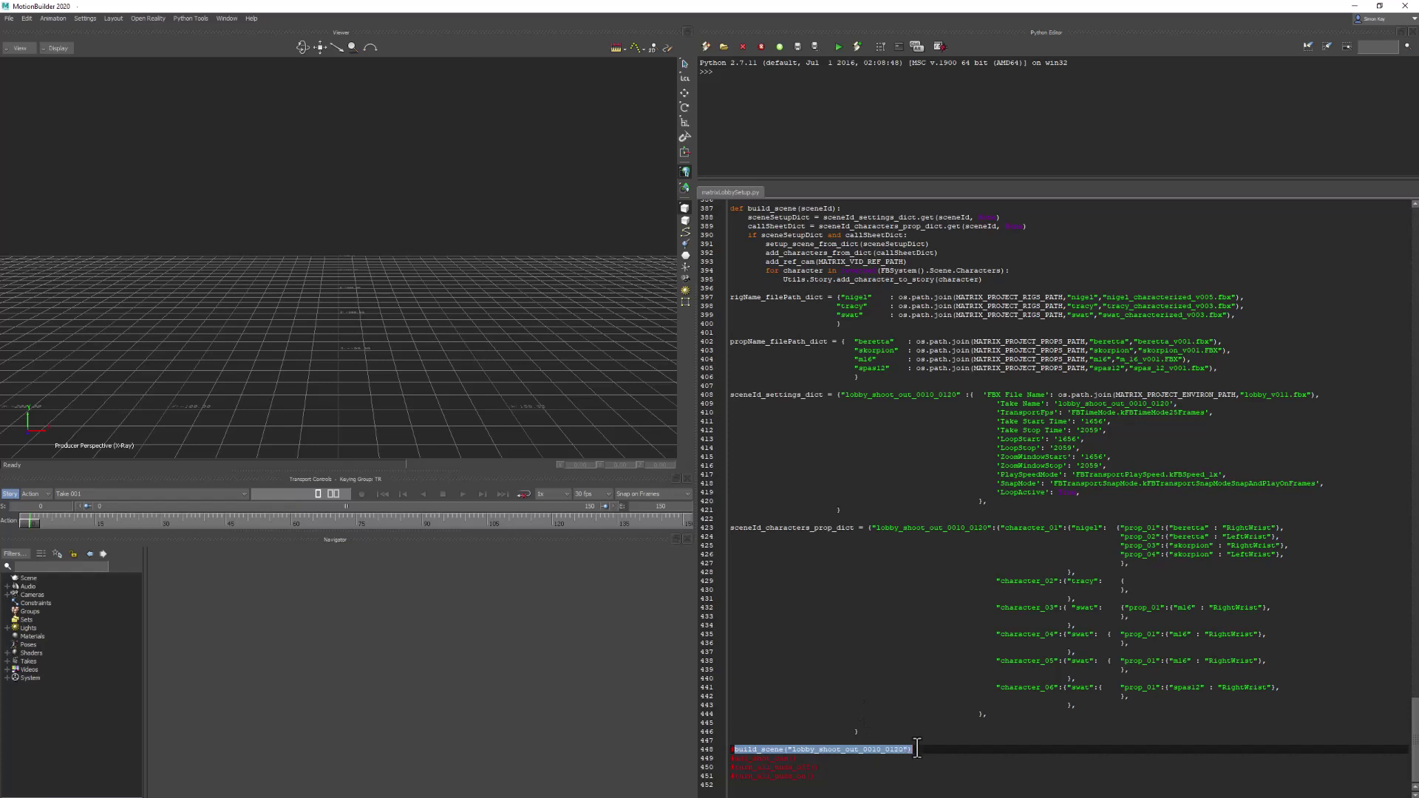
key(ctrl+Return)
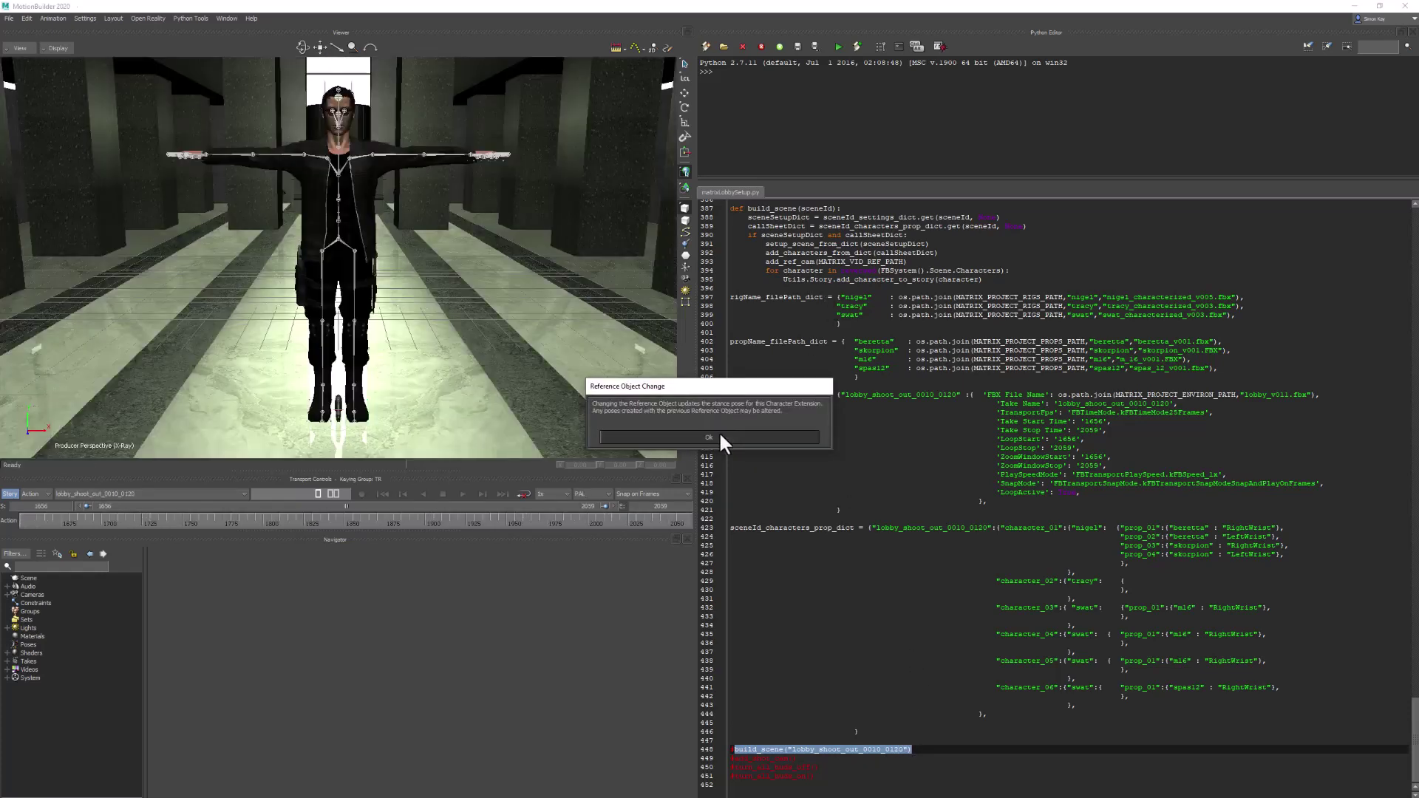
- Acknowledge every Reference Object Change notice while the characters and props are imported, so the scene build can finish
click(720, 435)
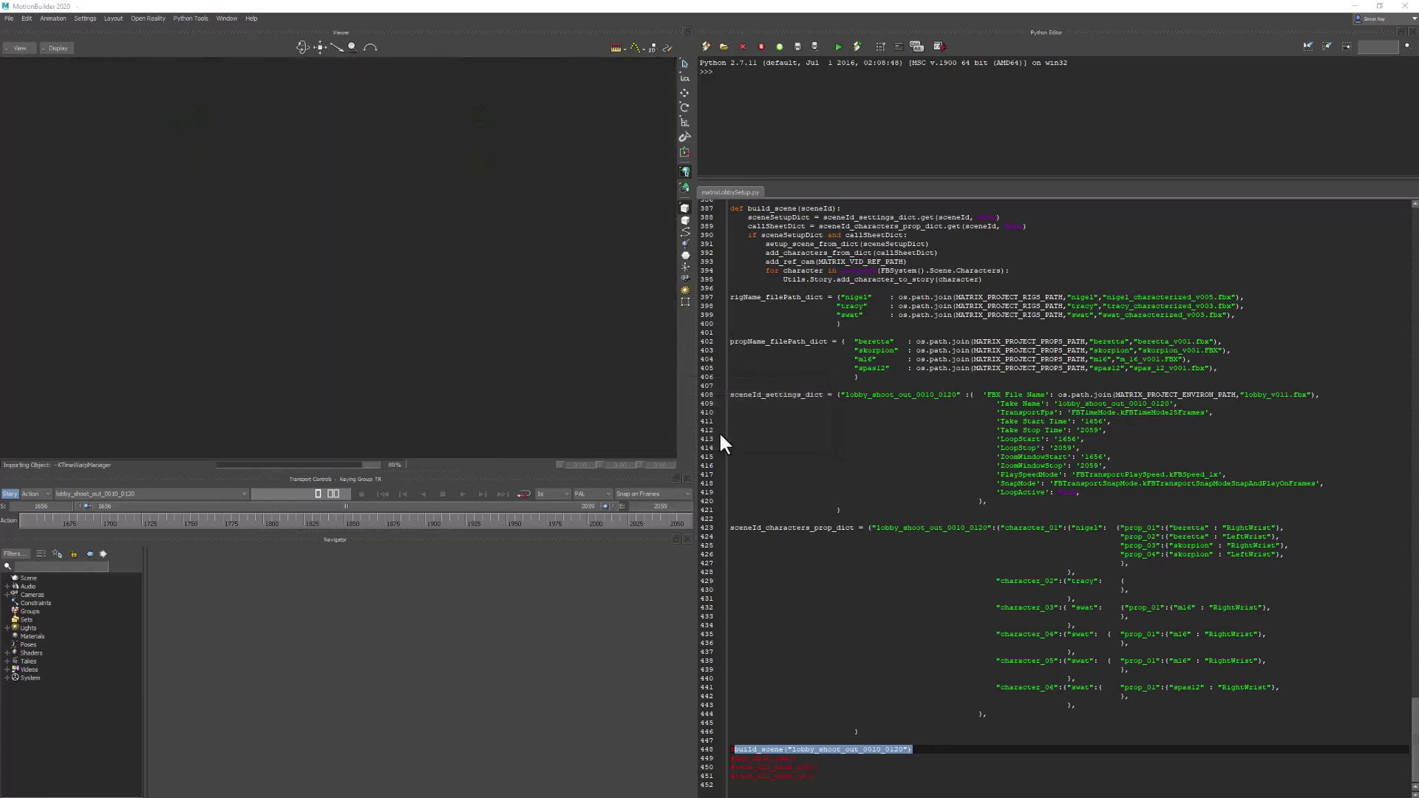
click(720, 435)
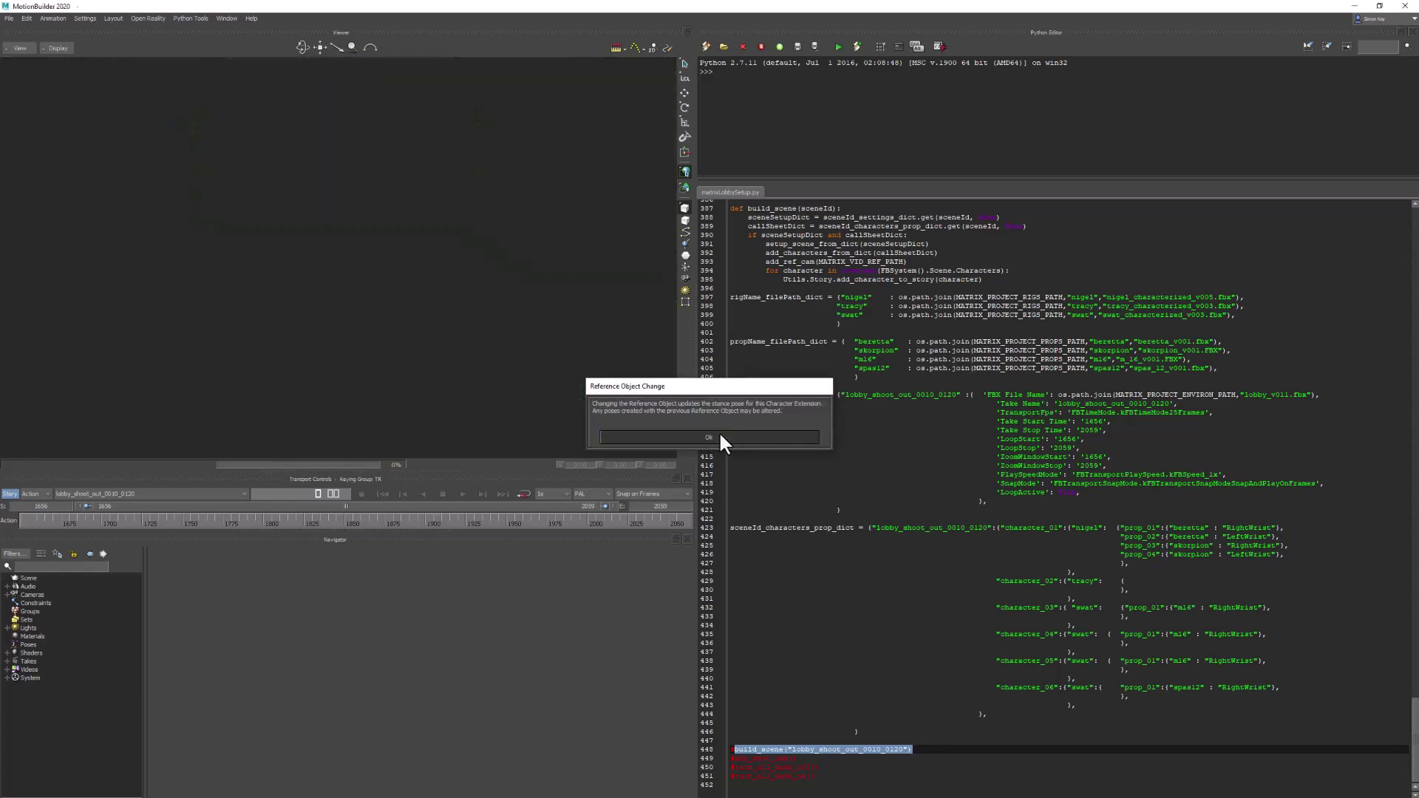
click(719, 434)
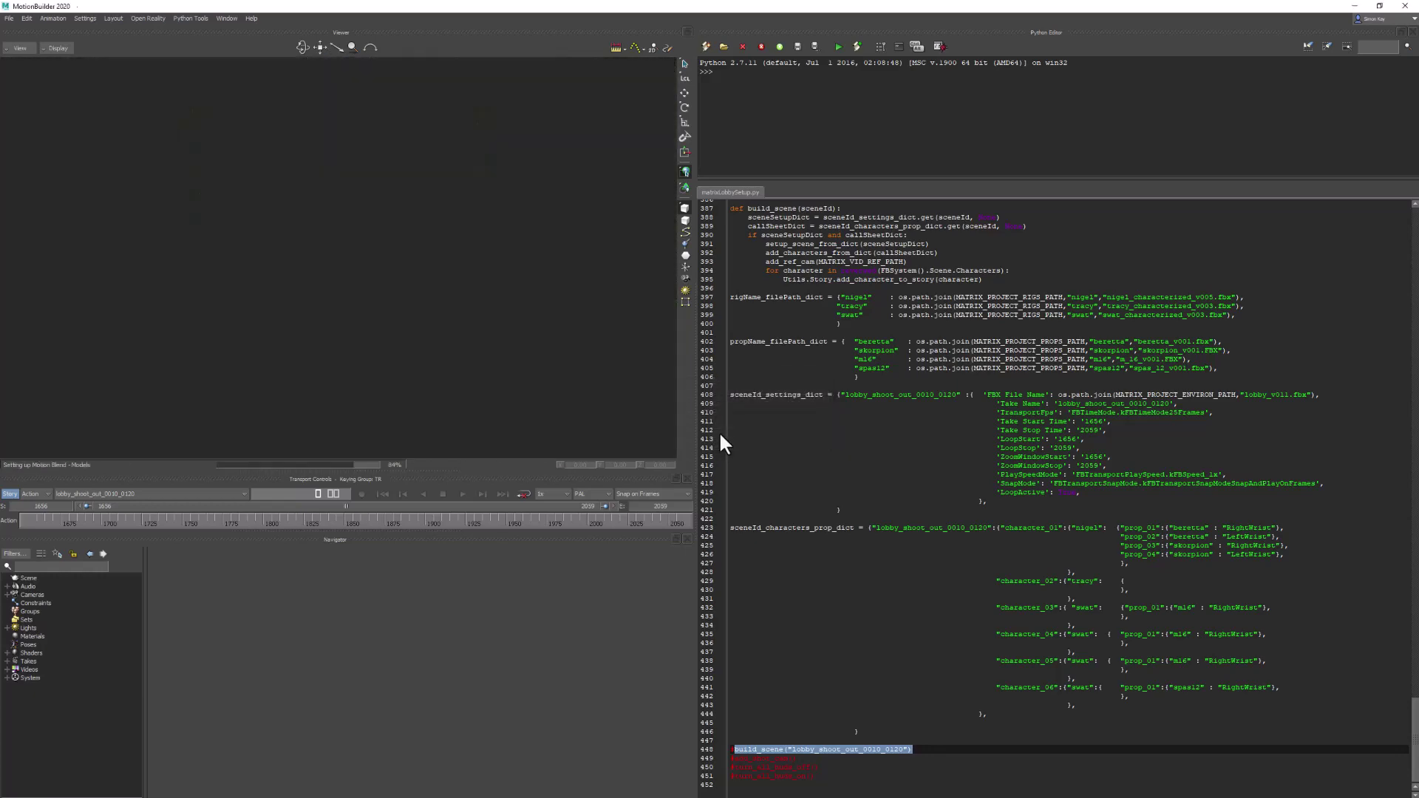
click(720, 436)
click(719, 435)
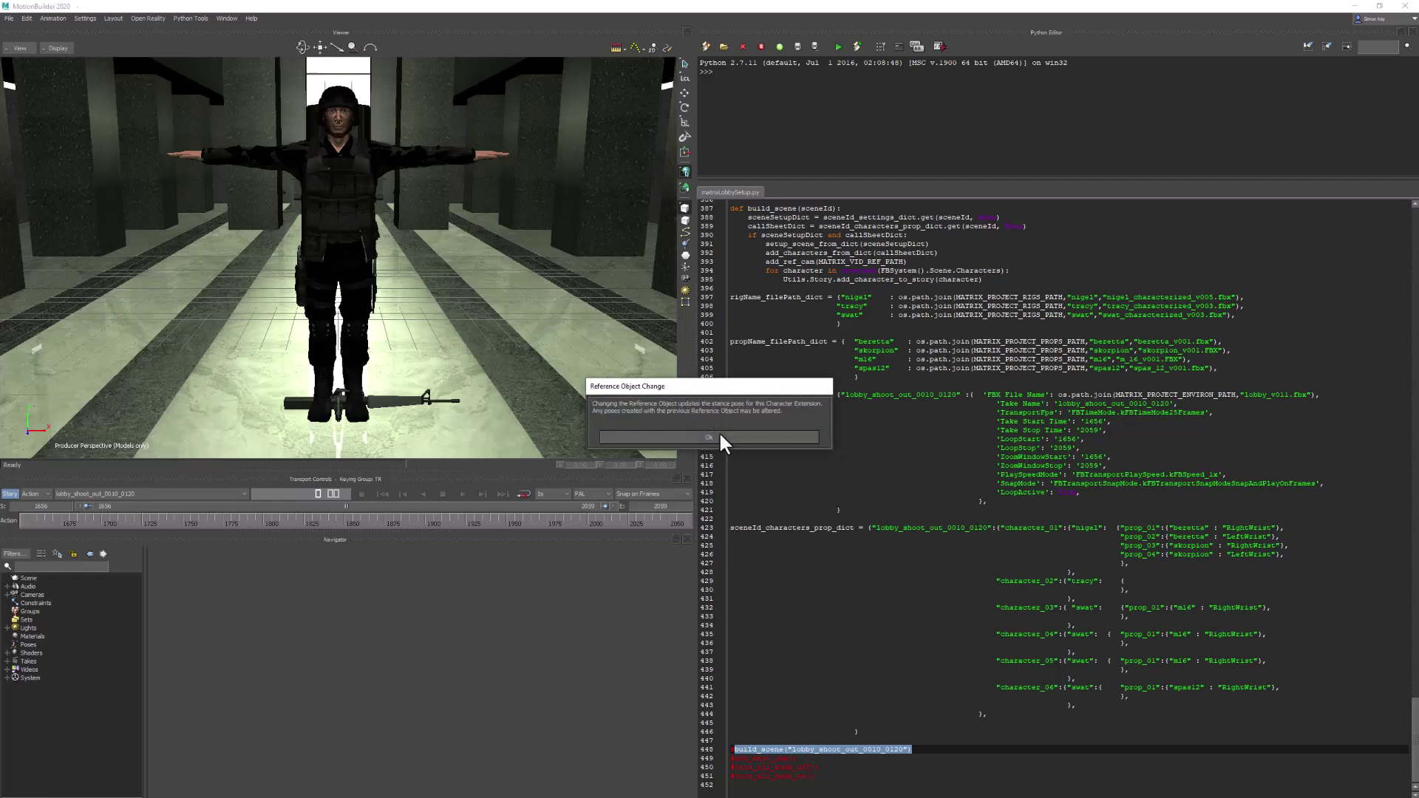
click(720, 436)
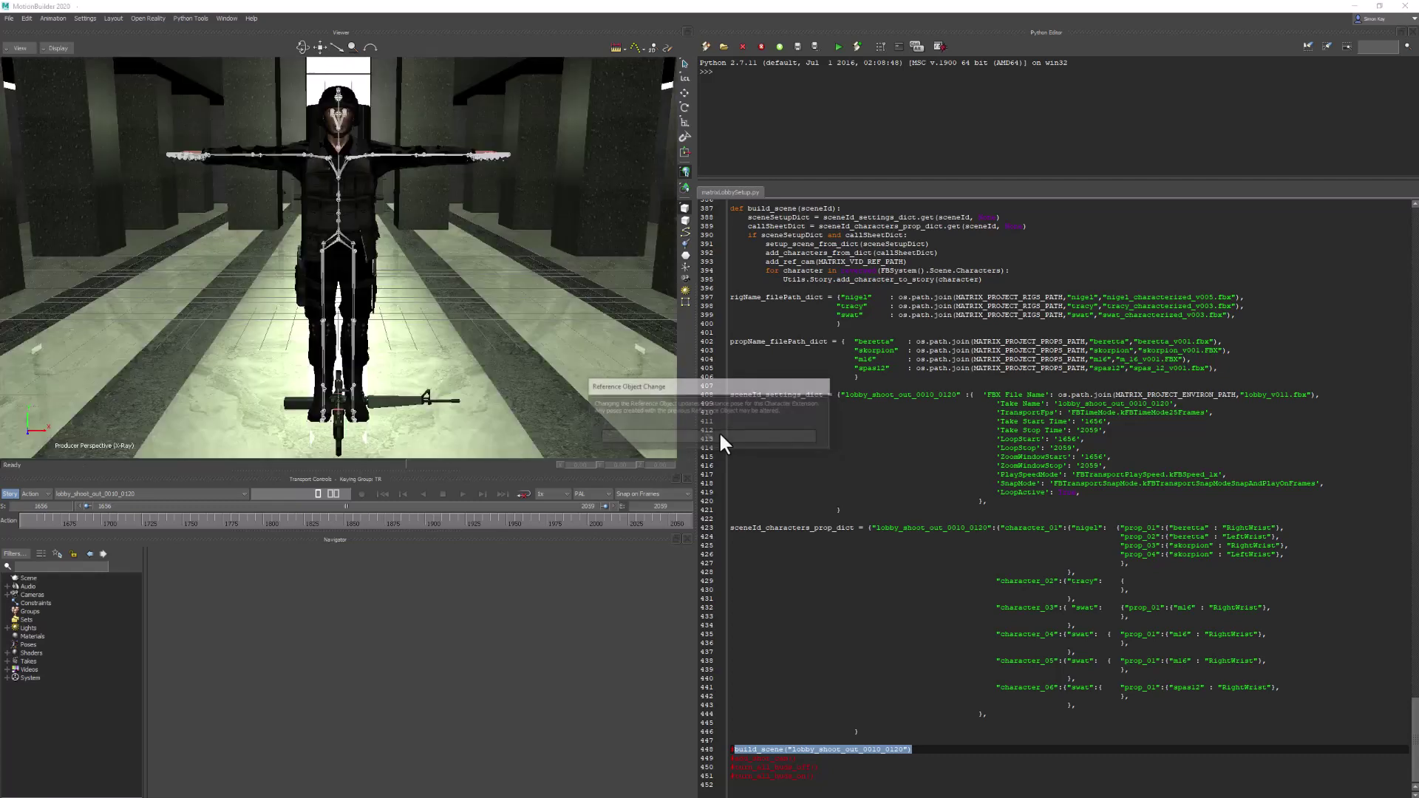
click(721, 436)
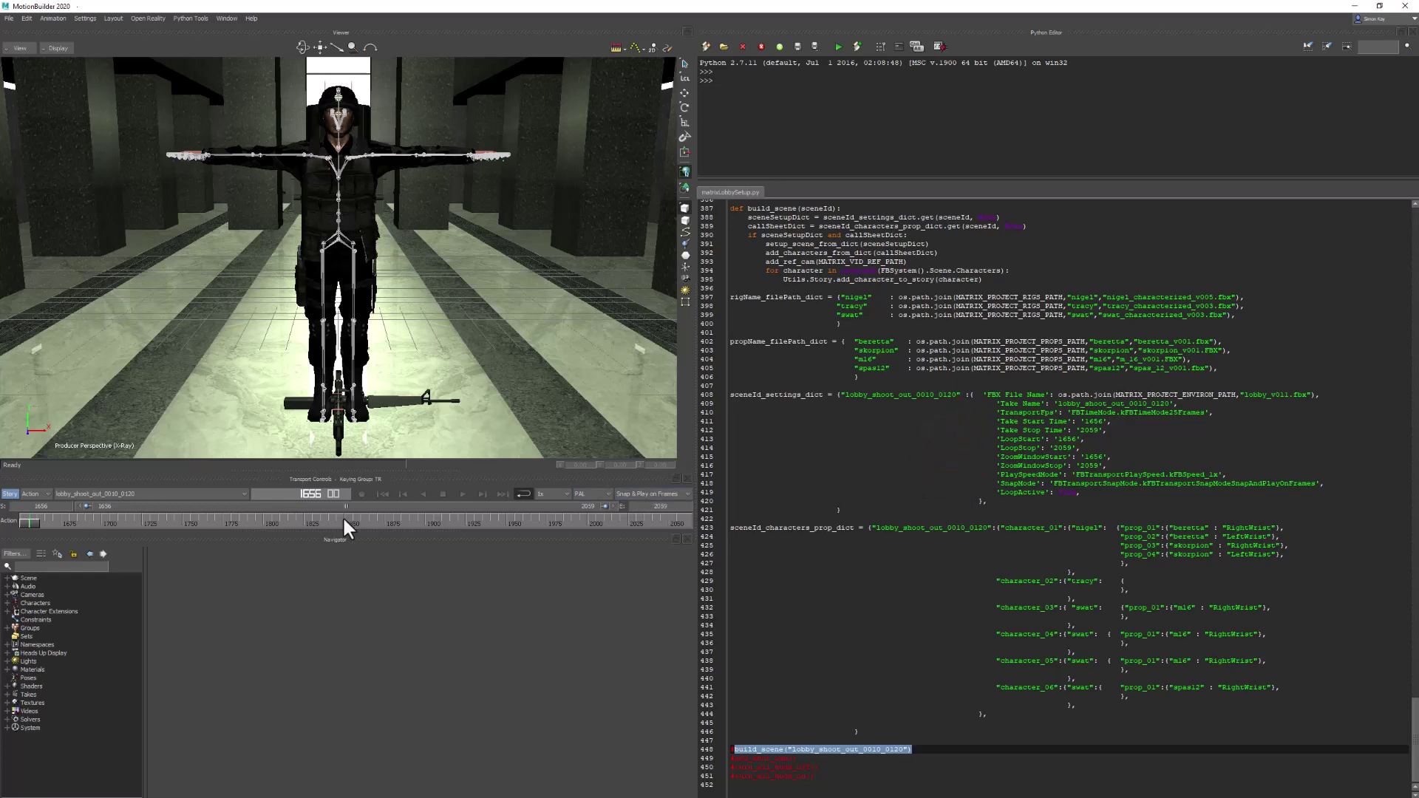
- Examine the built scene's hierarchy, including the lobby root and the contents of the cameras root, and collapse it again
click(8, 579)
click(49, 586)
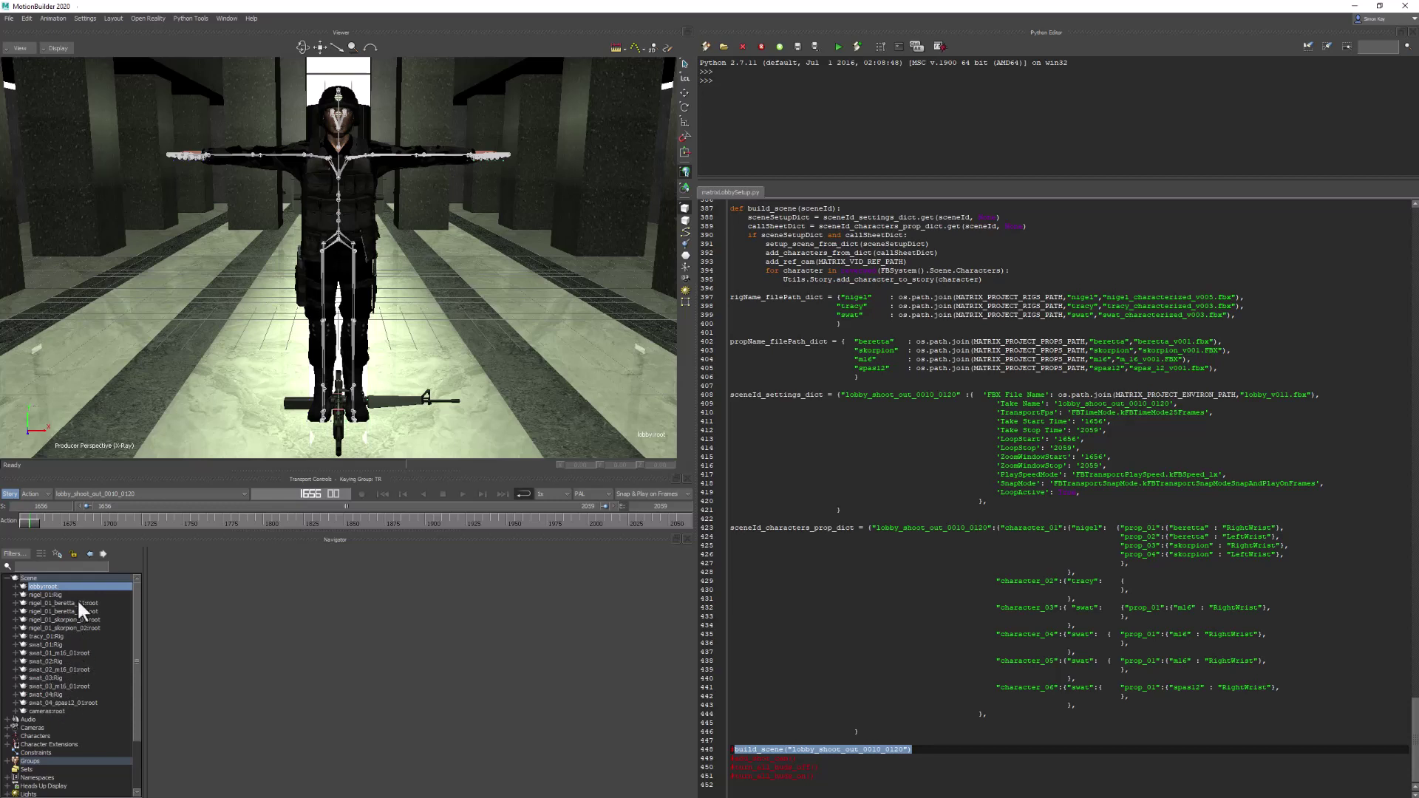
click(48, 711)
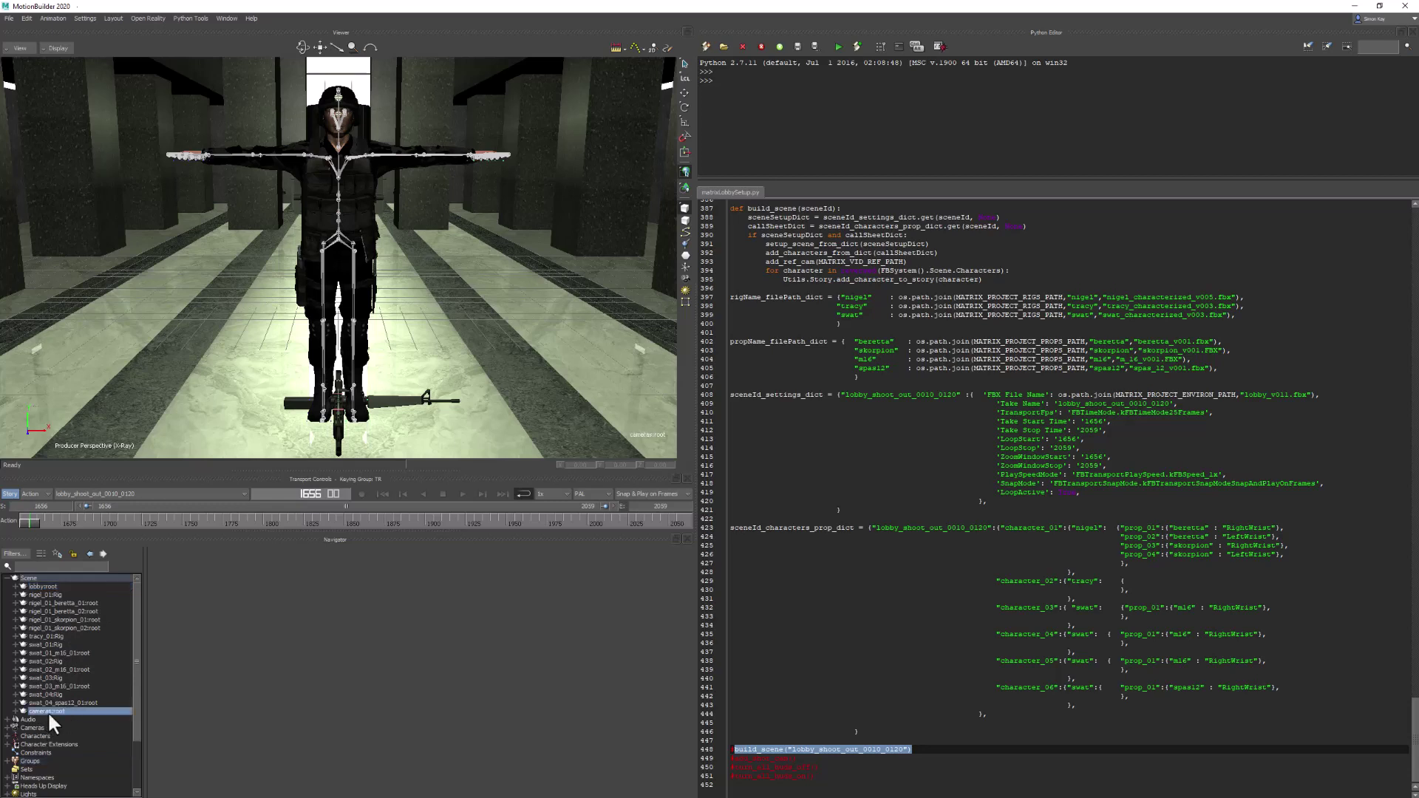
click(15, 710)
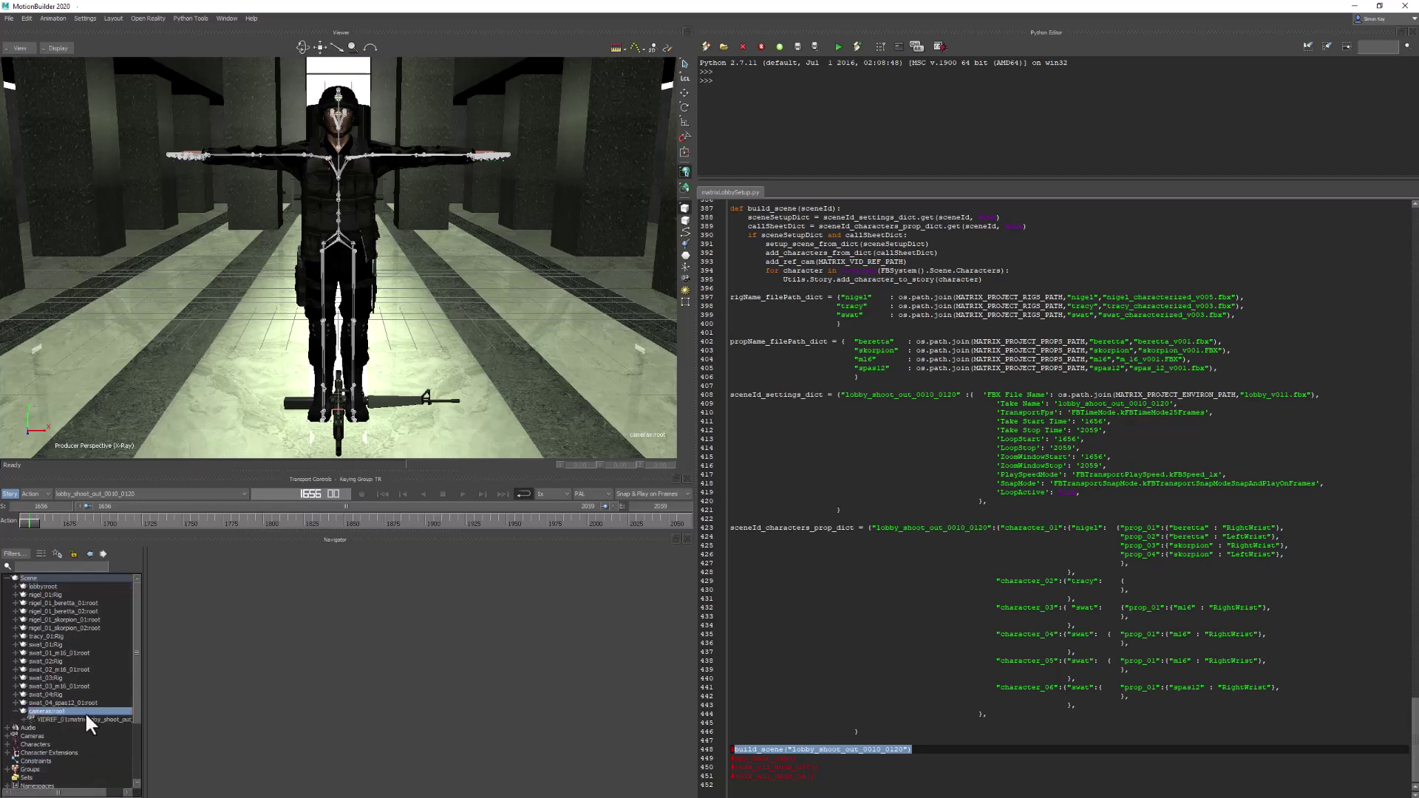
click(7, 579)
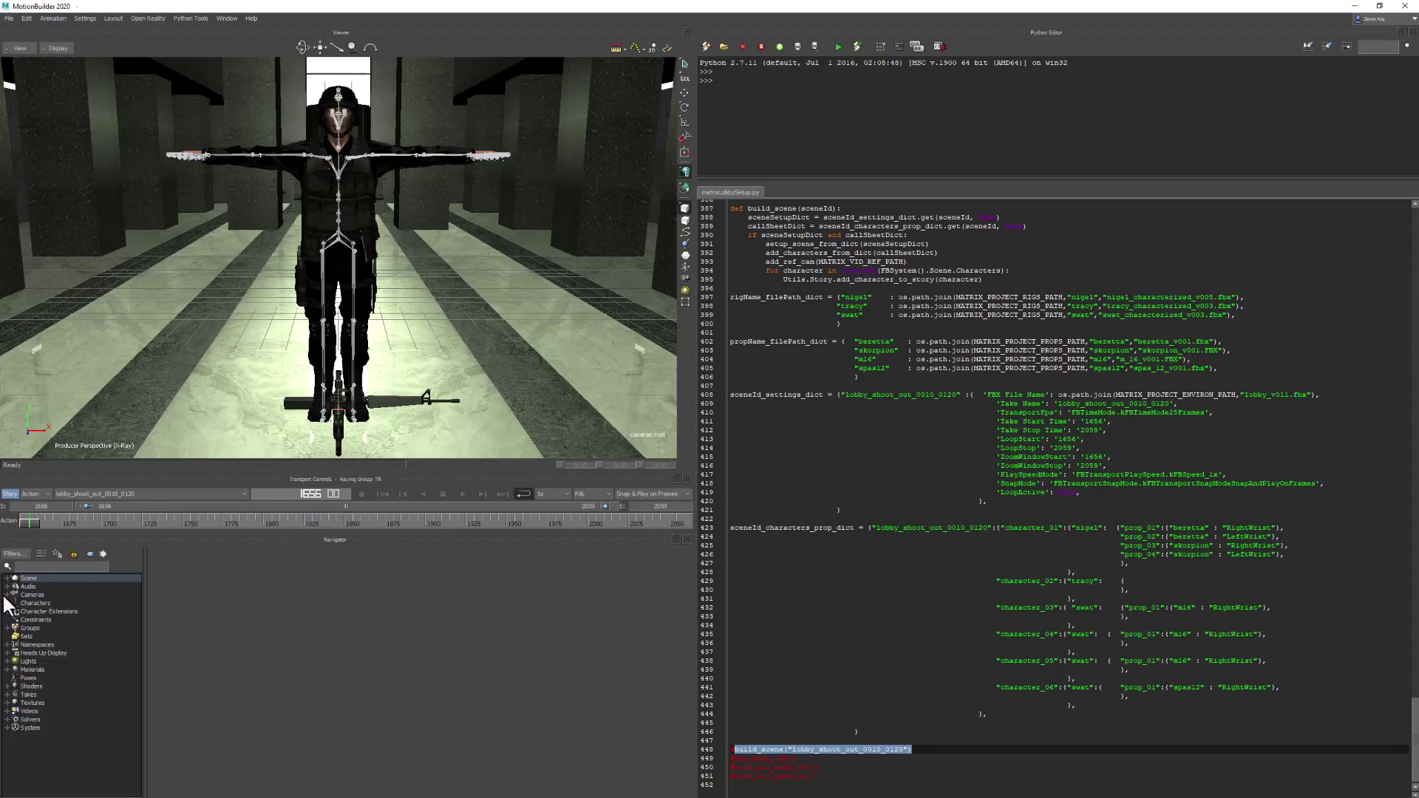
- Make the VIDREF_01:matrix_loby_shoot_out_360_cut camera the current camera in the viewer
click(6, 594)
click(59, 669)
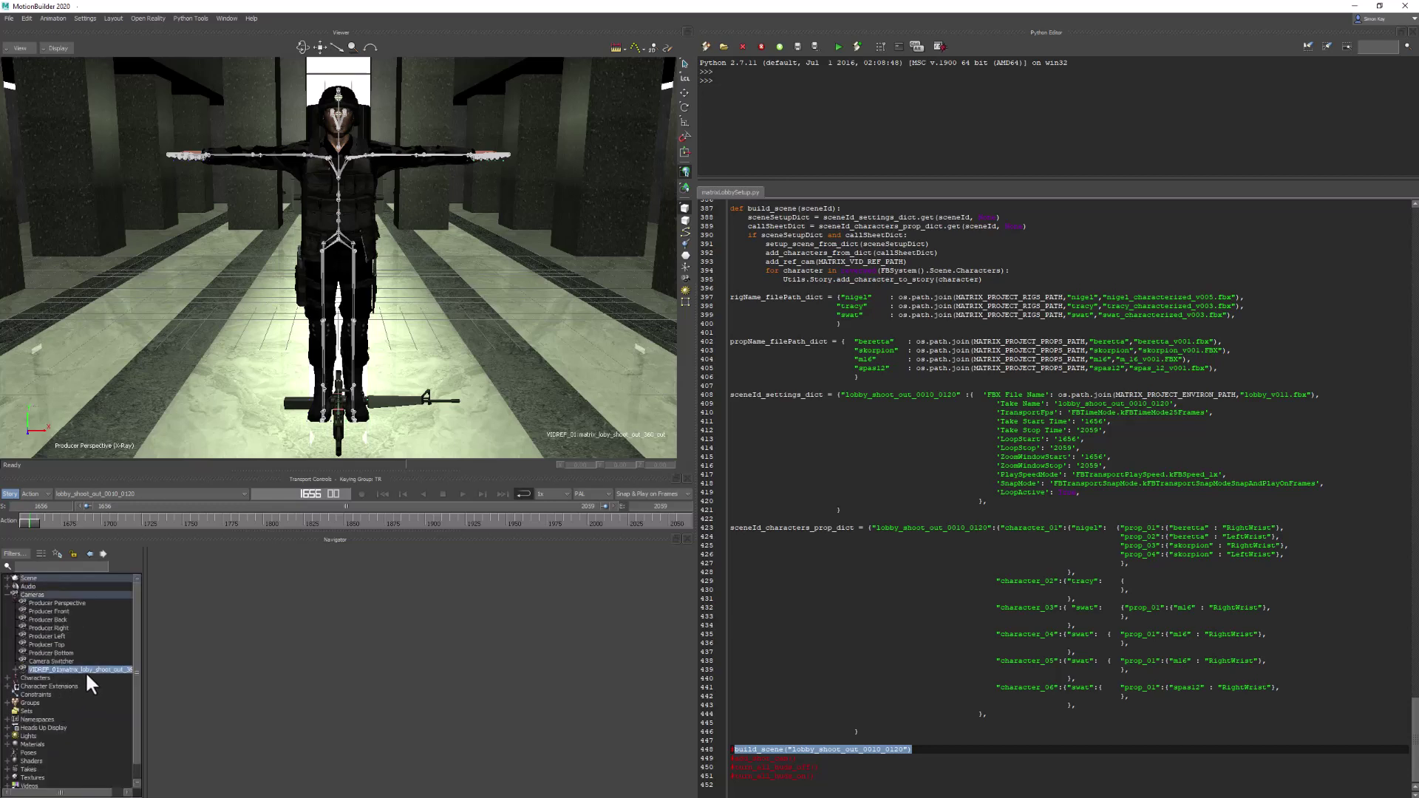
right_click(87, 667)
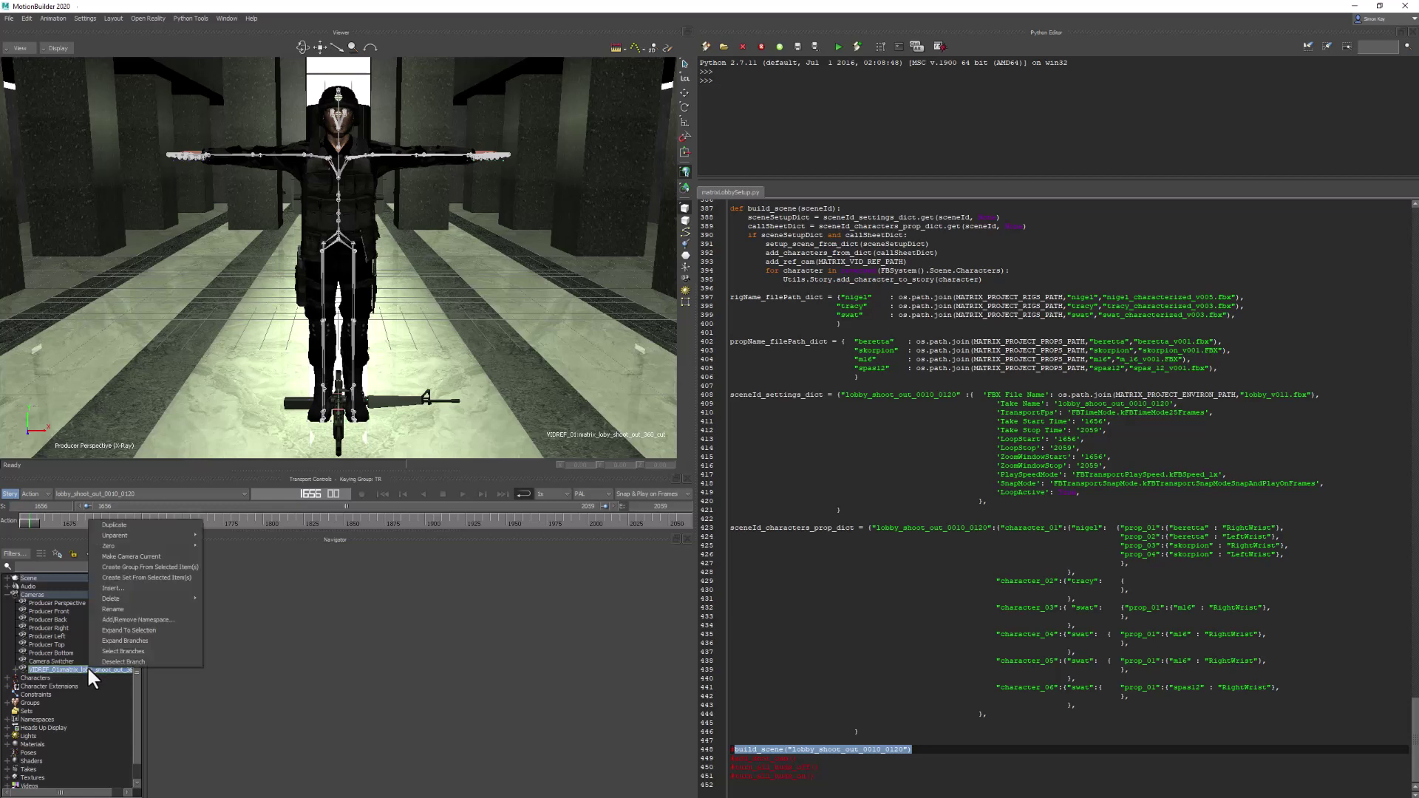
click(153, 556)
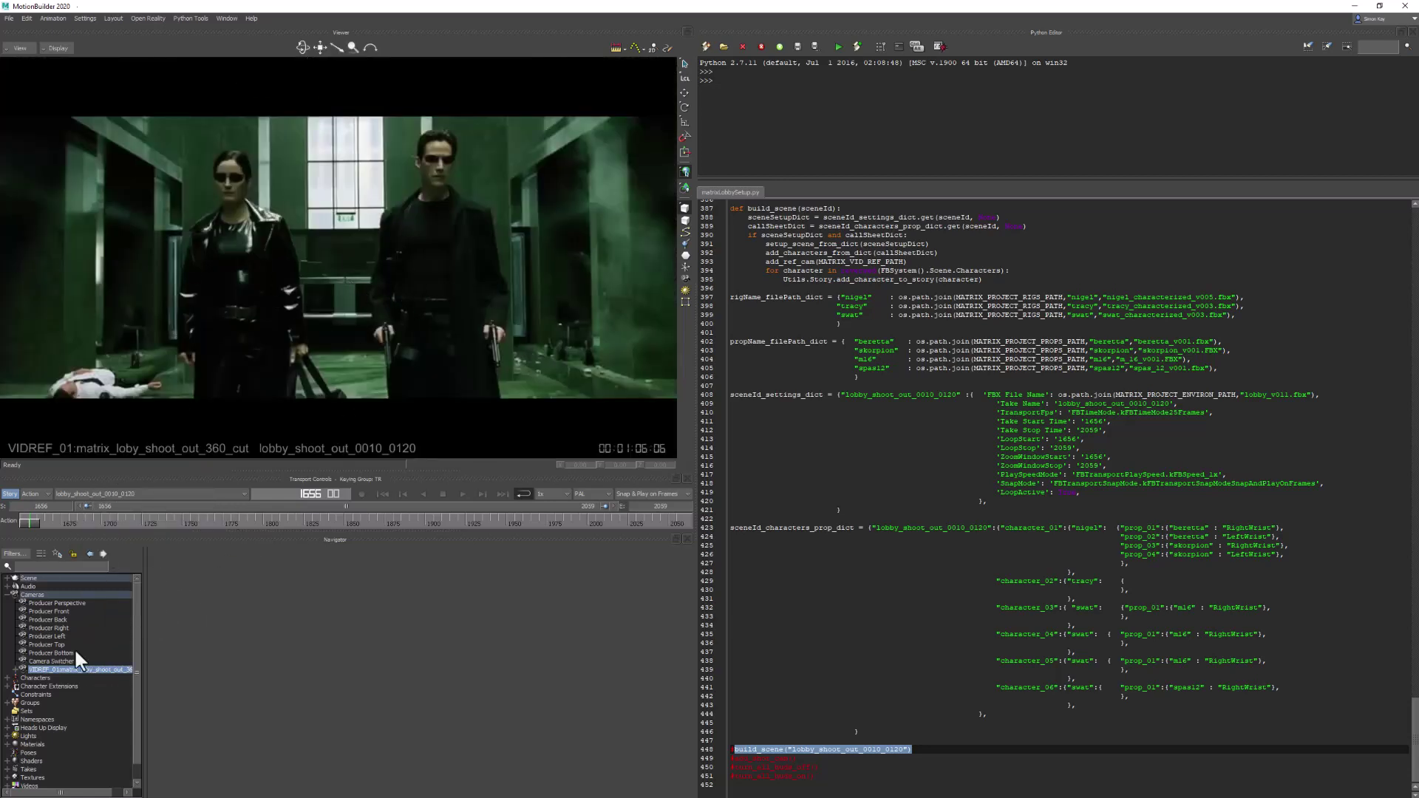
- Examine the VIDREF_01 camera's front plate settings and its attached HUD against the reference footage
double_click(58, 671)
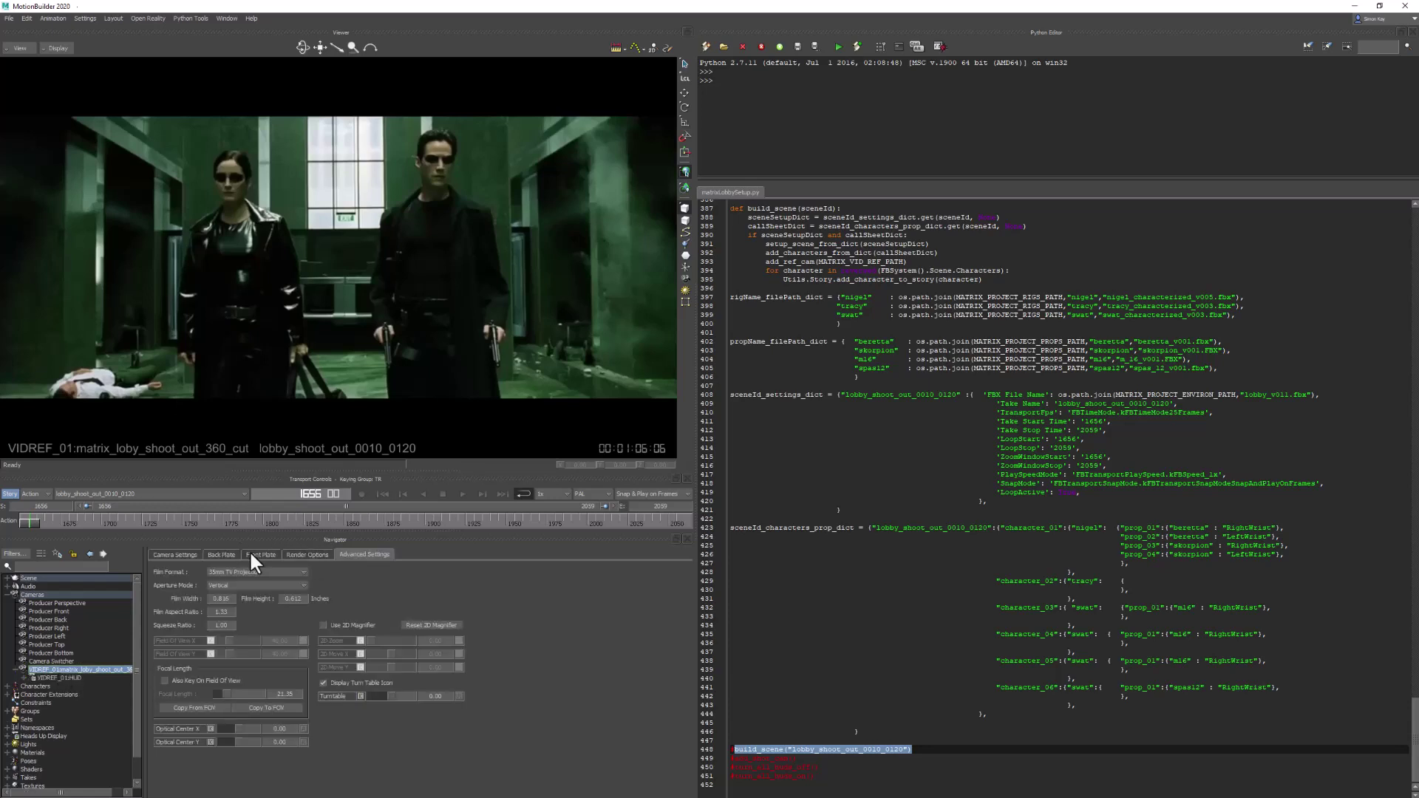
click(252, 555)
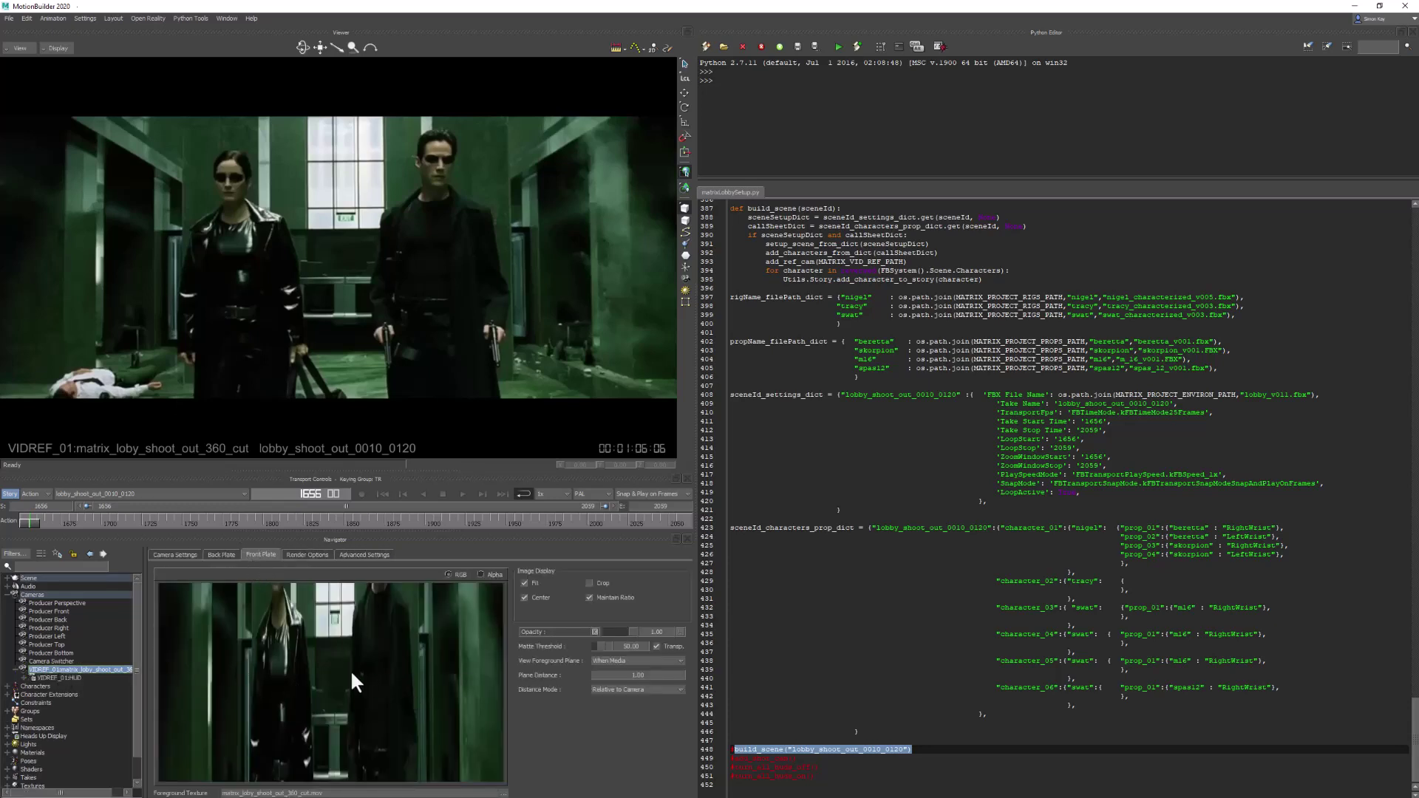
mouse_move(22, 518)
mouse_down()
mouse_move(705, 533)
mouse_move(22, 528)
mouse_up()
click(59, 678)
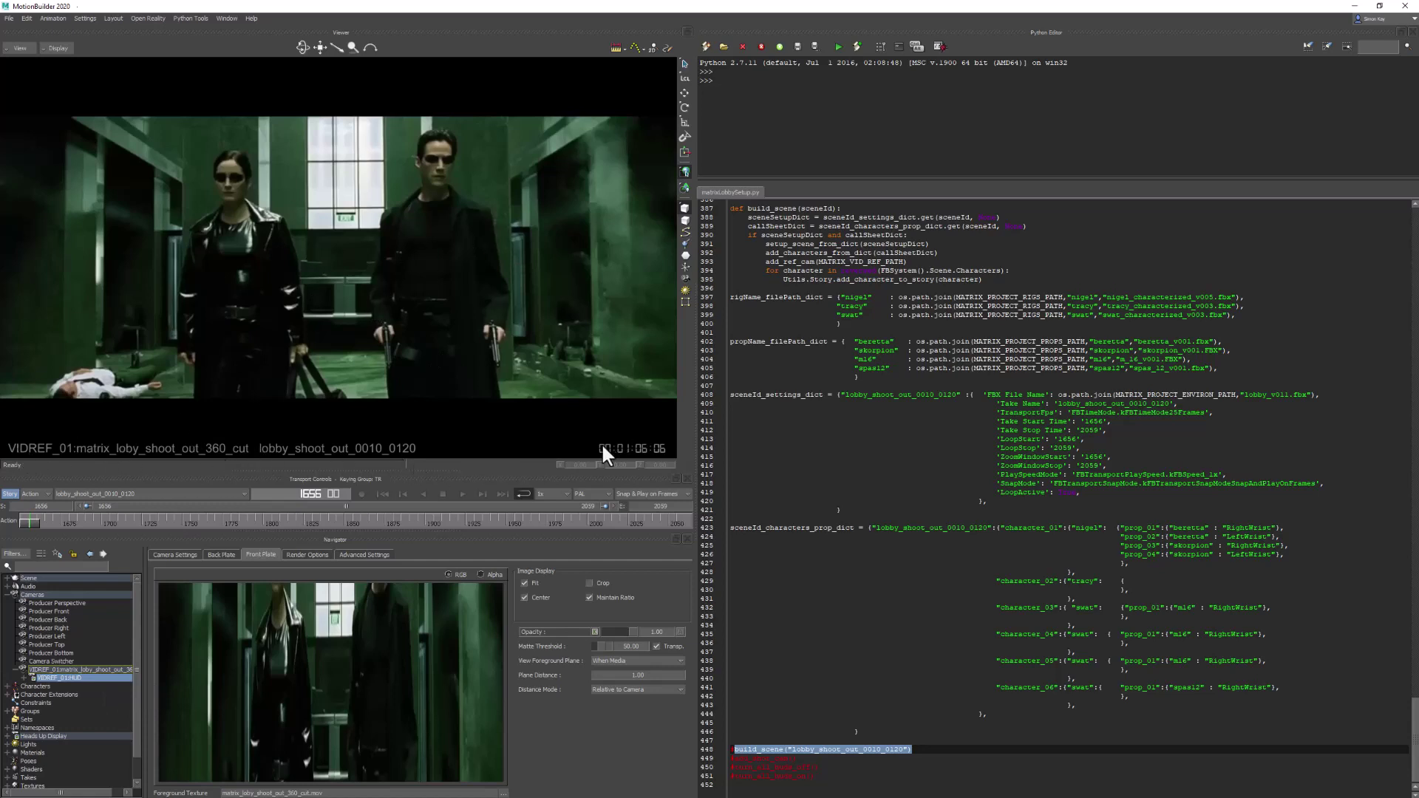
drag(35, 522, 303, 531)
drag(444, 531, 14, 670)
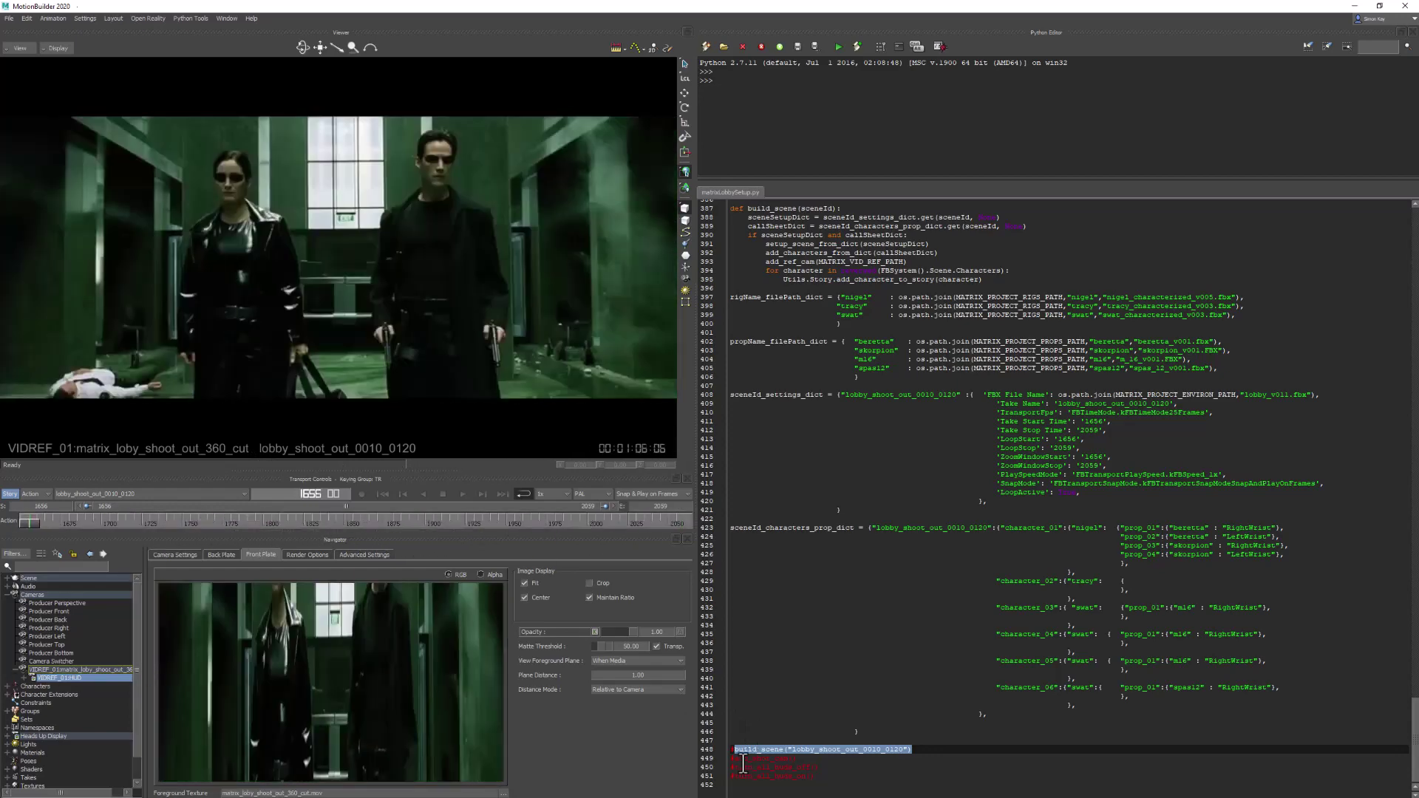
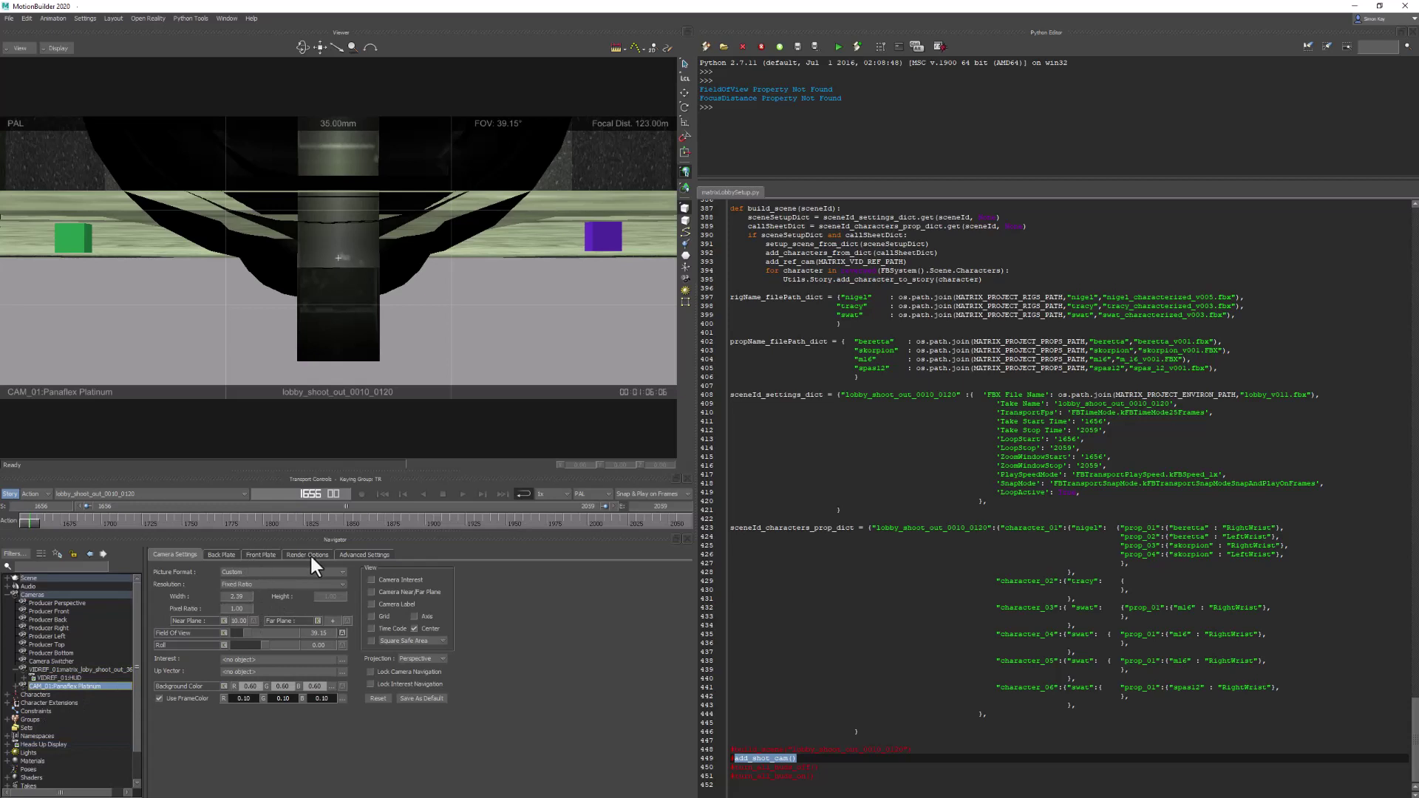
- Move to frame 1836 while checking the HUD attached to CAM_01:Panaflex Platinum, and set that camera's focal length to 27 mm
click(355, 555)
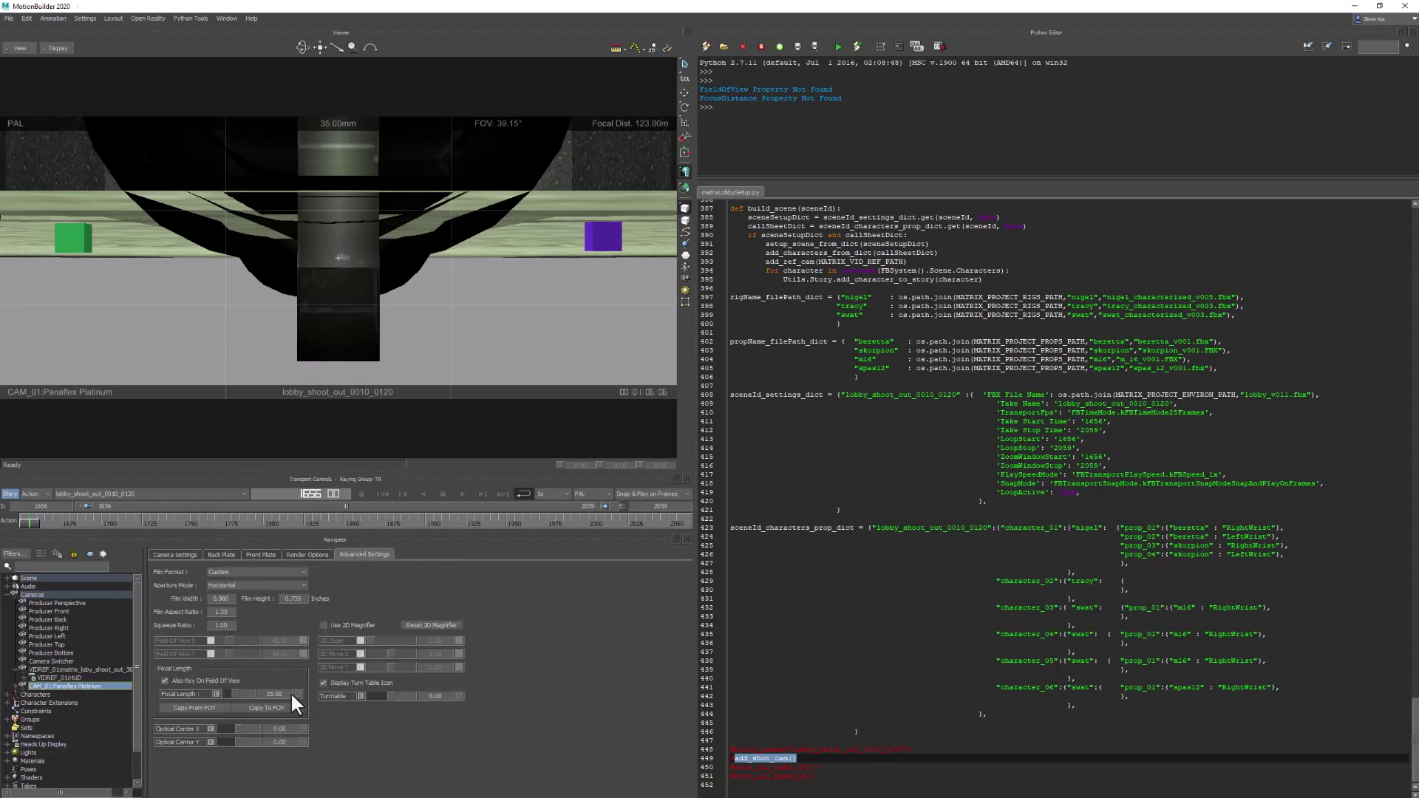
click(19, 686)
click(63, 695)
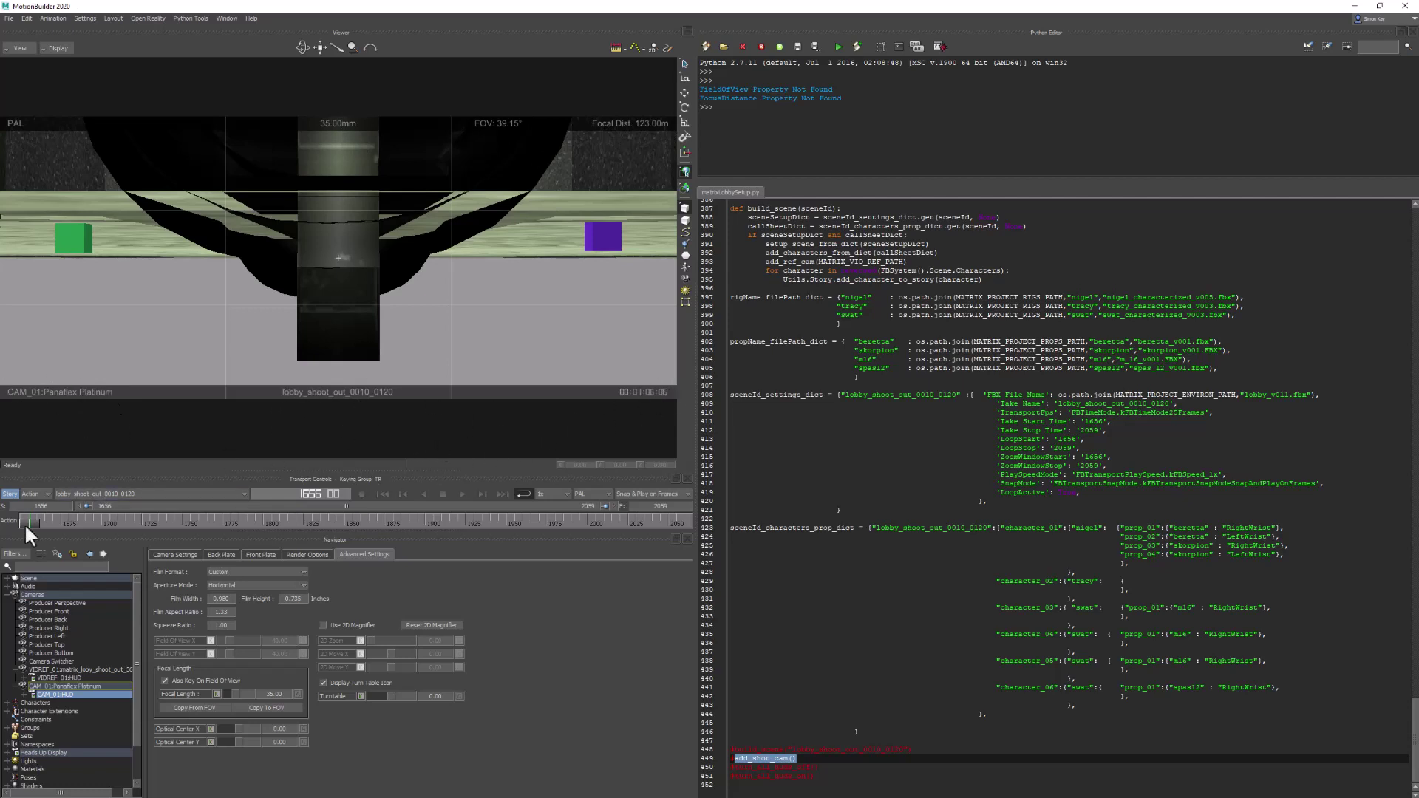
drag(29, 523, 285, 522)
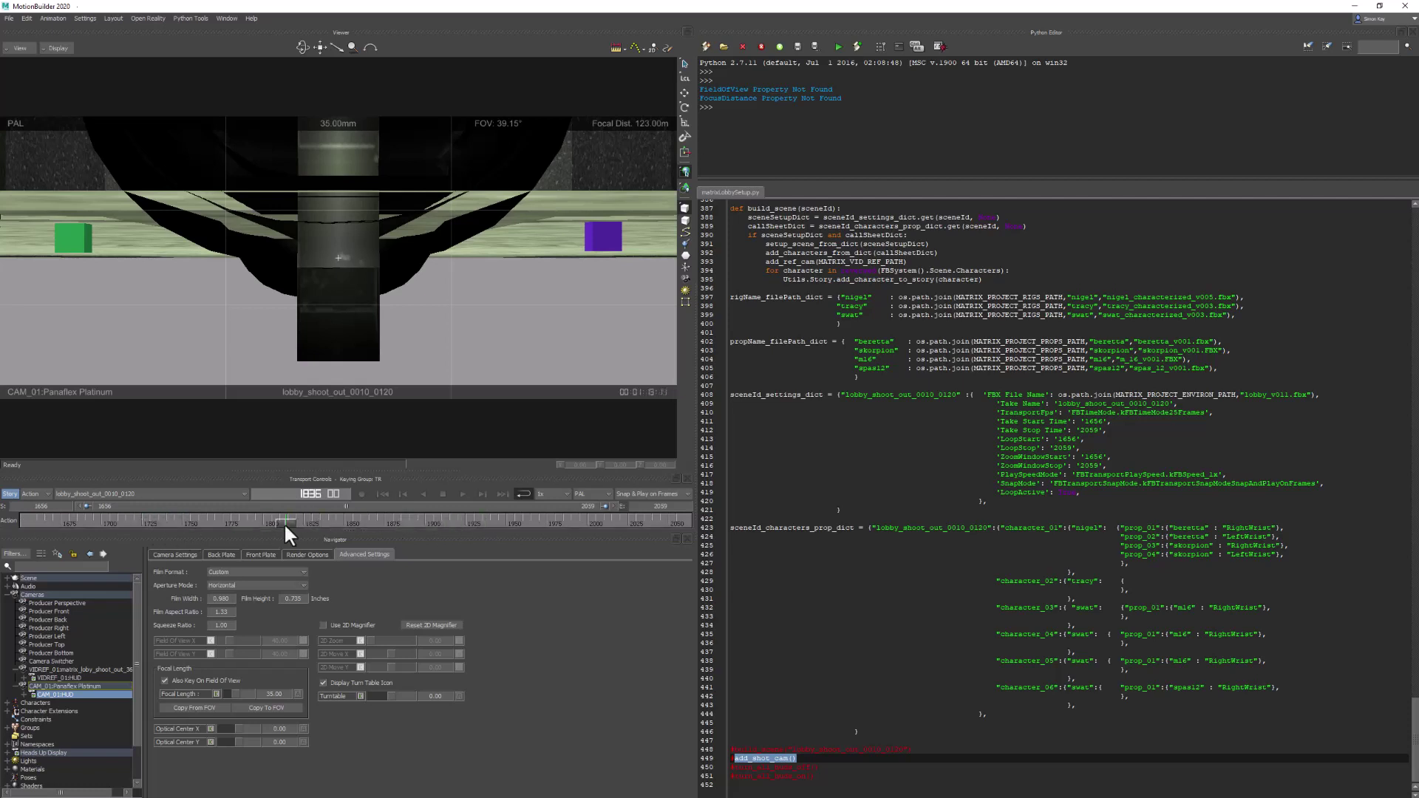
double_click(278, 695)
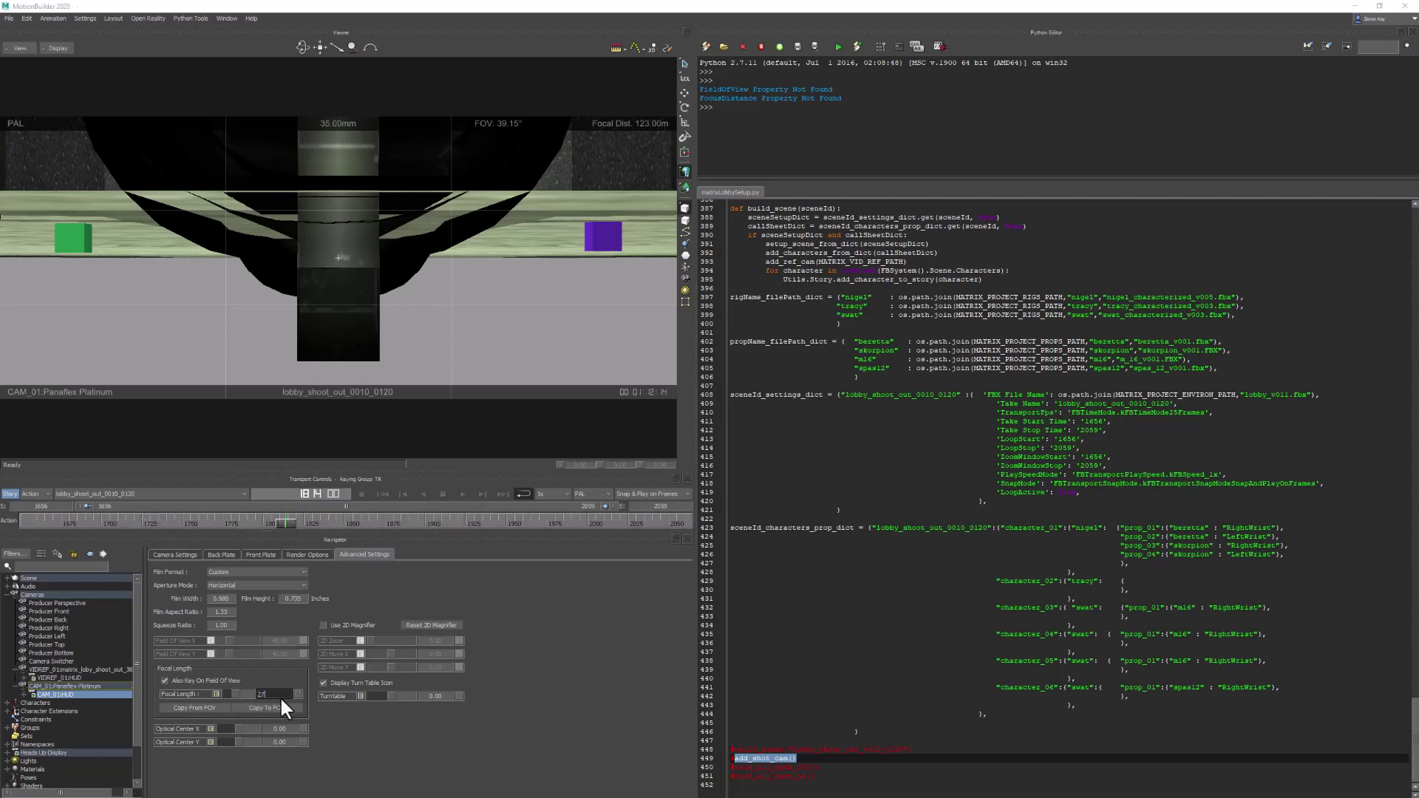
key(Return)
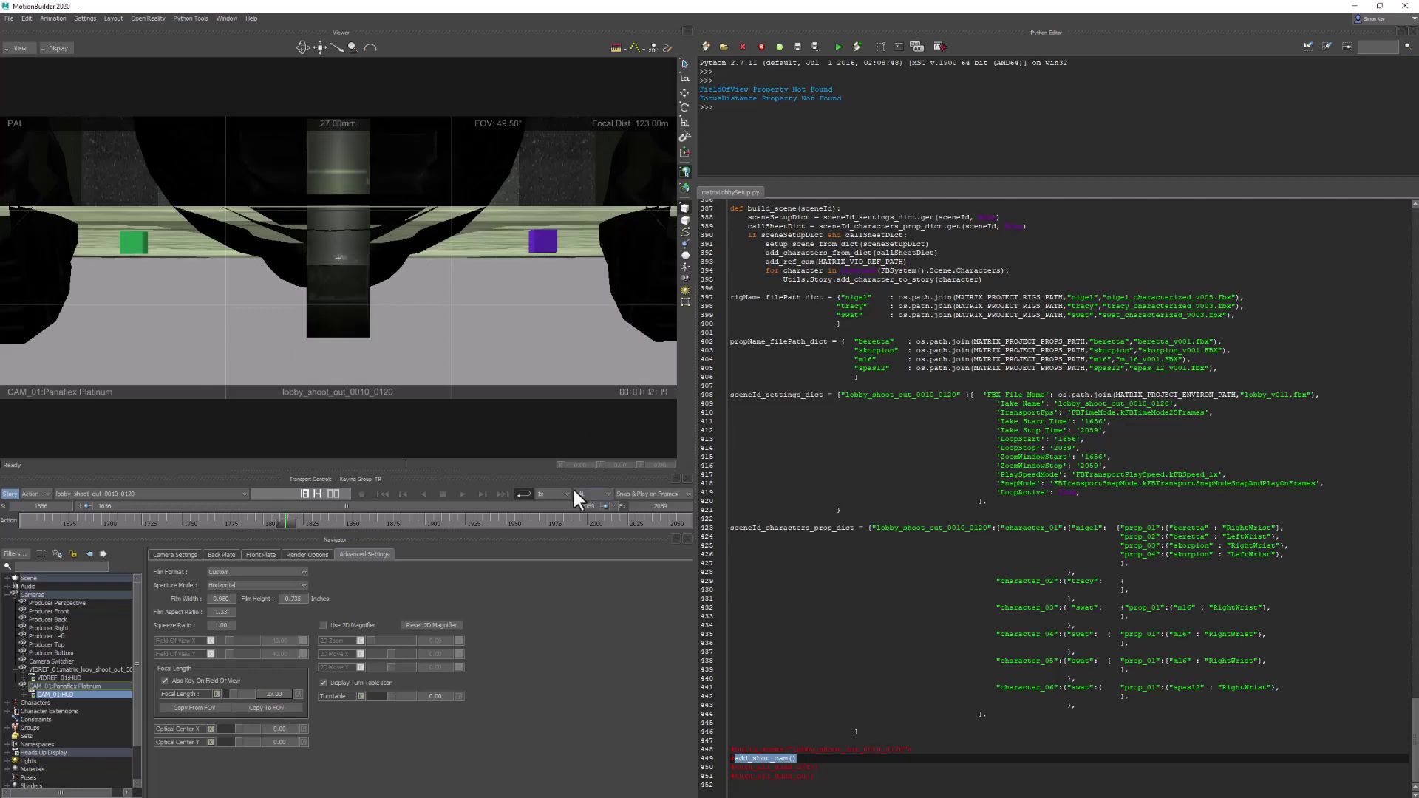
- Switch the scene's frame rate to 30 fps to check the camera HUD, and return it to PAL
click(601, 492)
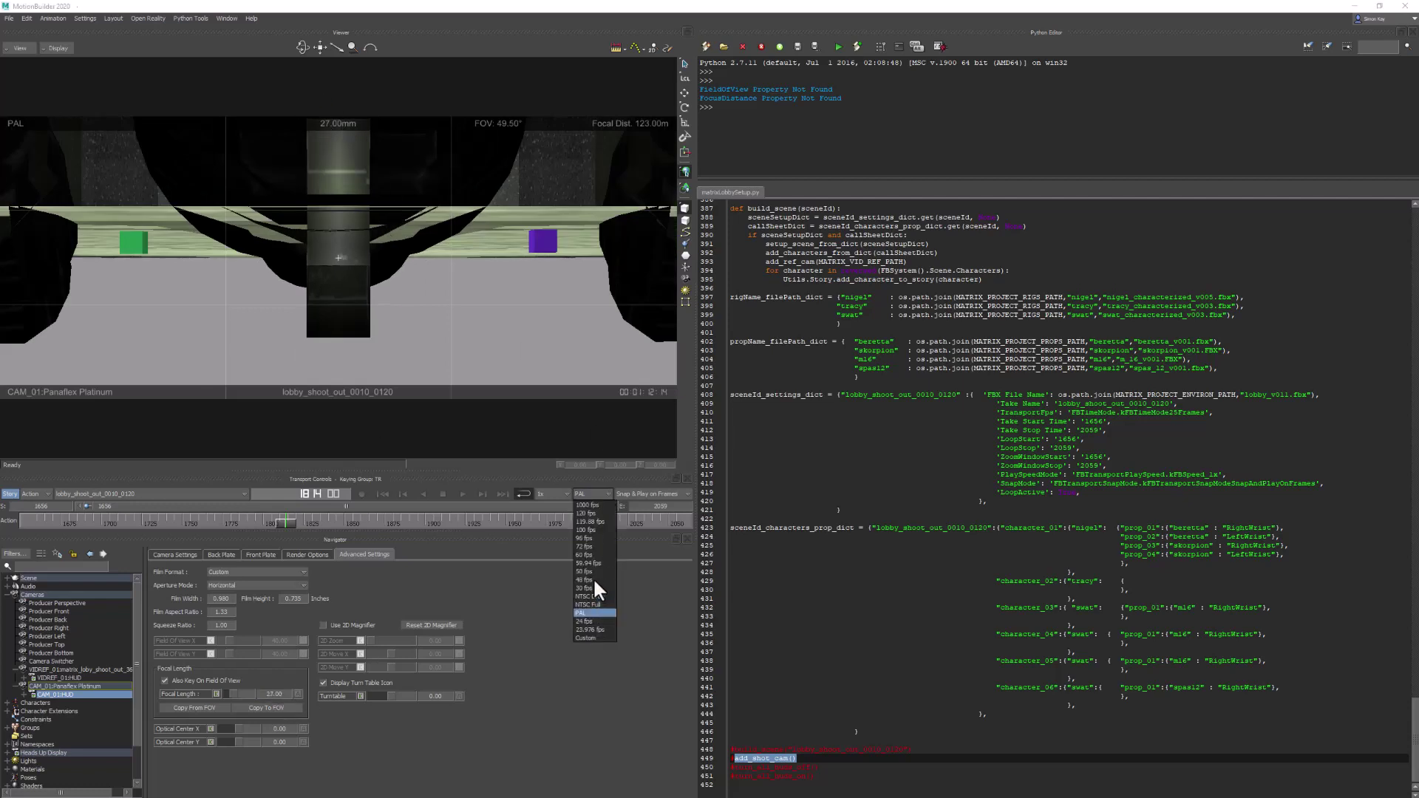
click(593, 586)
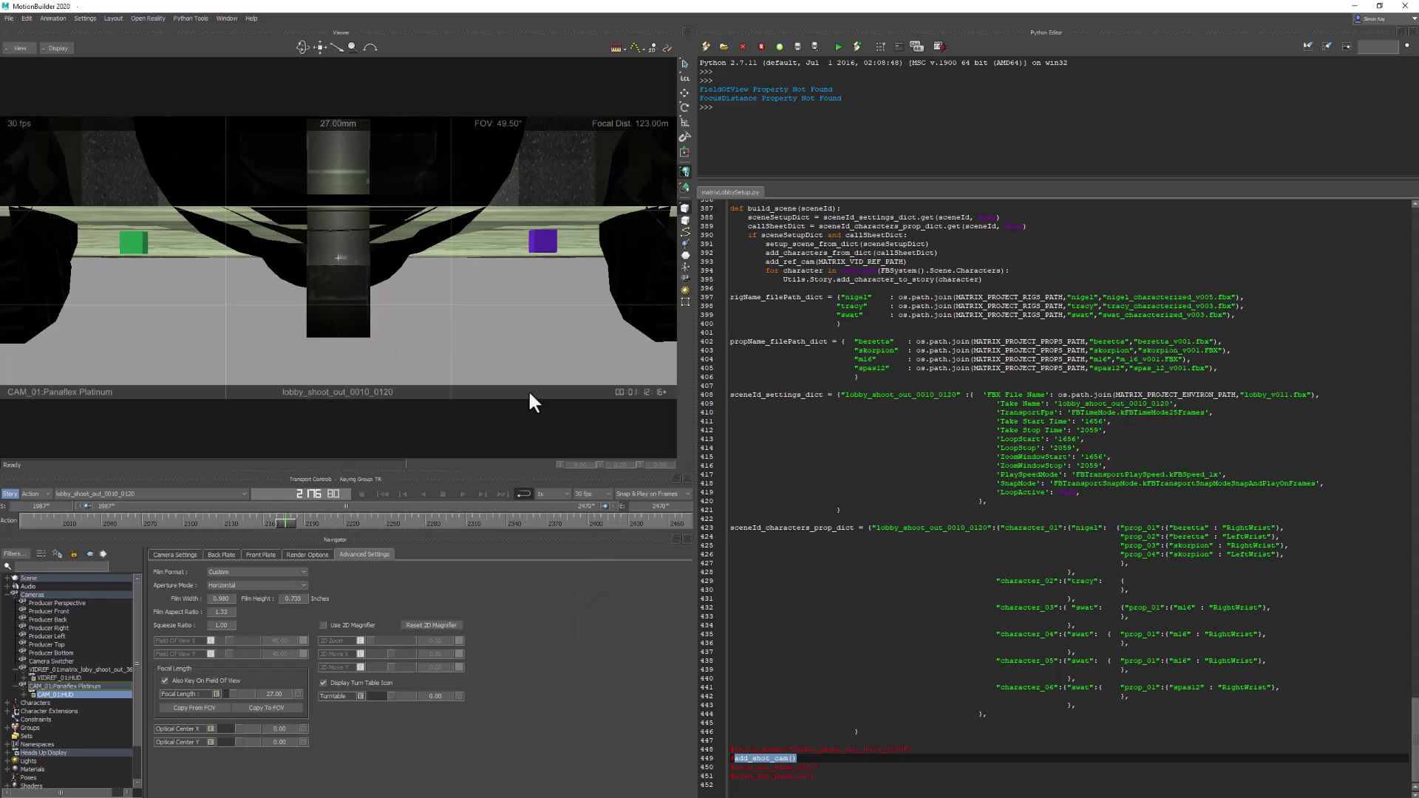
click(596, 497)
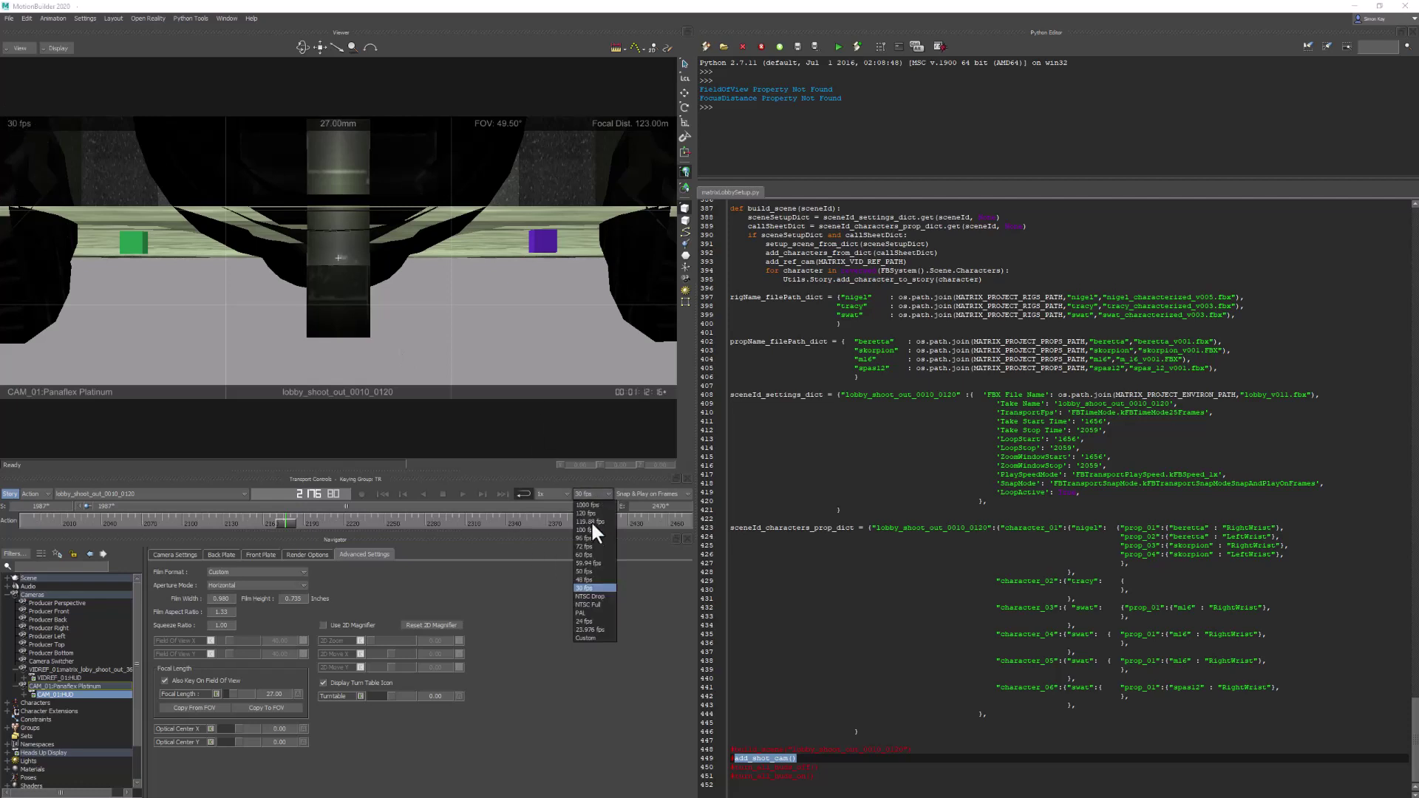
click(587, 613)
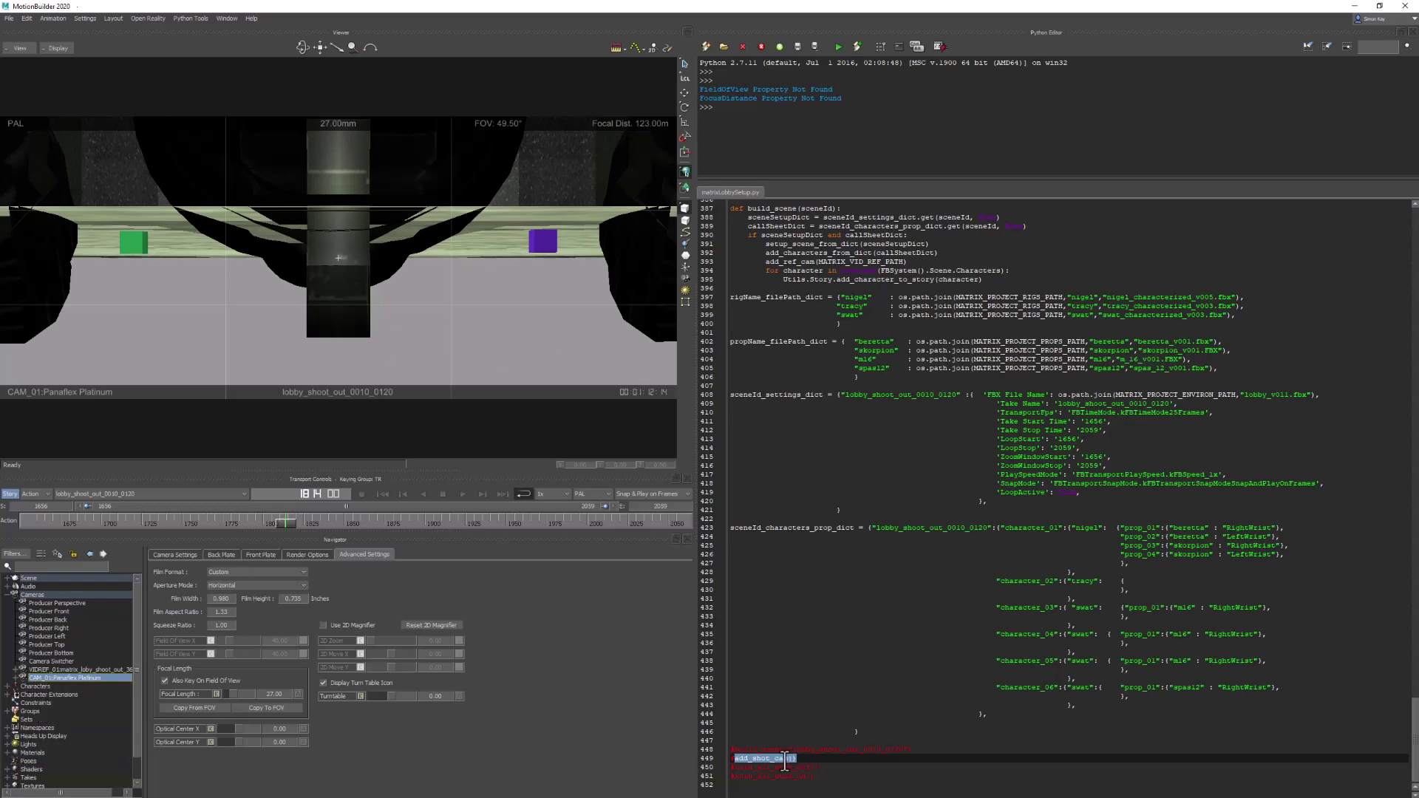
- Run the add_shot_cam() line of the script to add another shot camera, and select that camera in the scene tree
click(733, 759)
key(Delete)
drag(735, 759, 823, 759)
key(ctrl+Return)
click(42, 686)
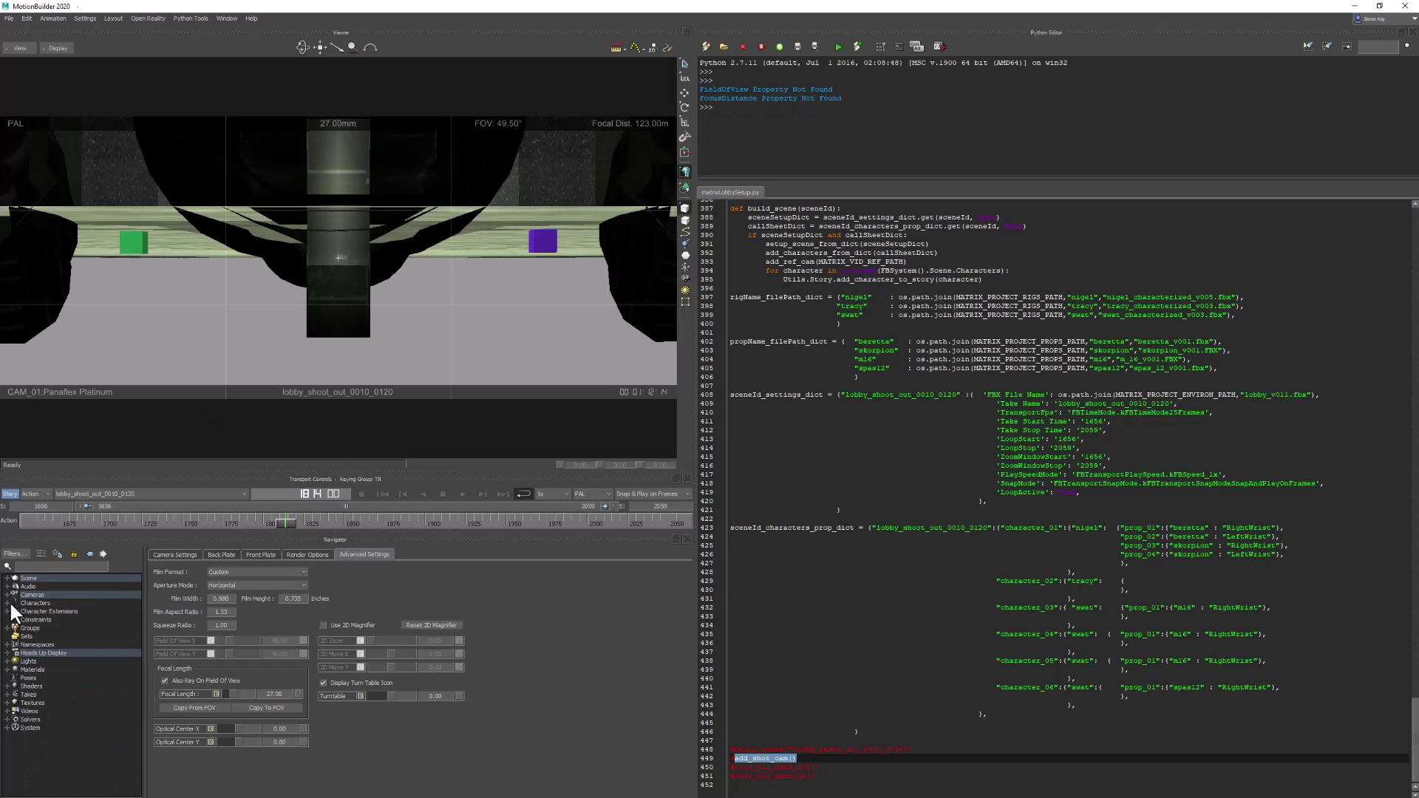
- Examine the scene's characters and the character extensions for their props, and collapse both groups again
click(8, 604)
click(56, 611)
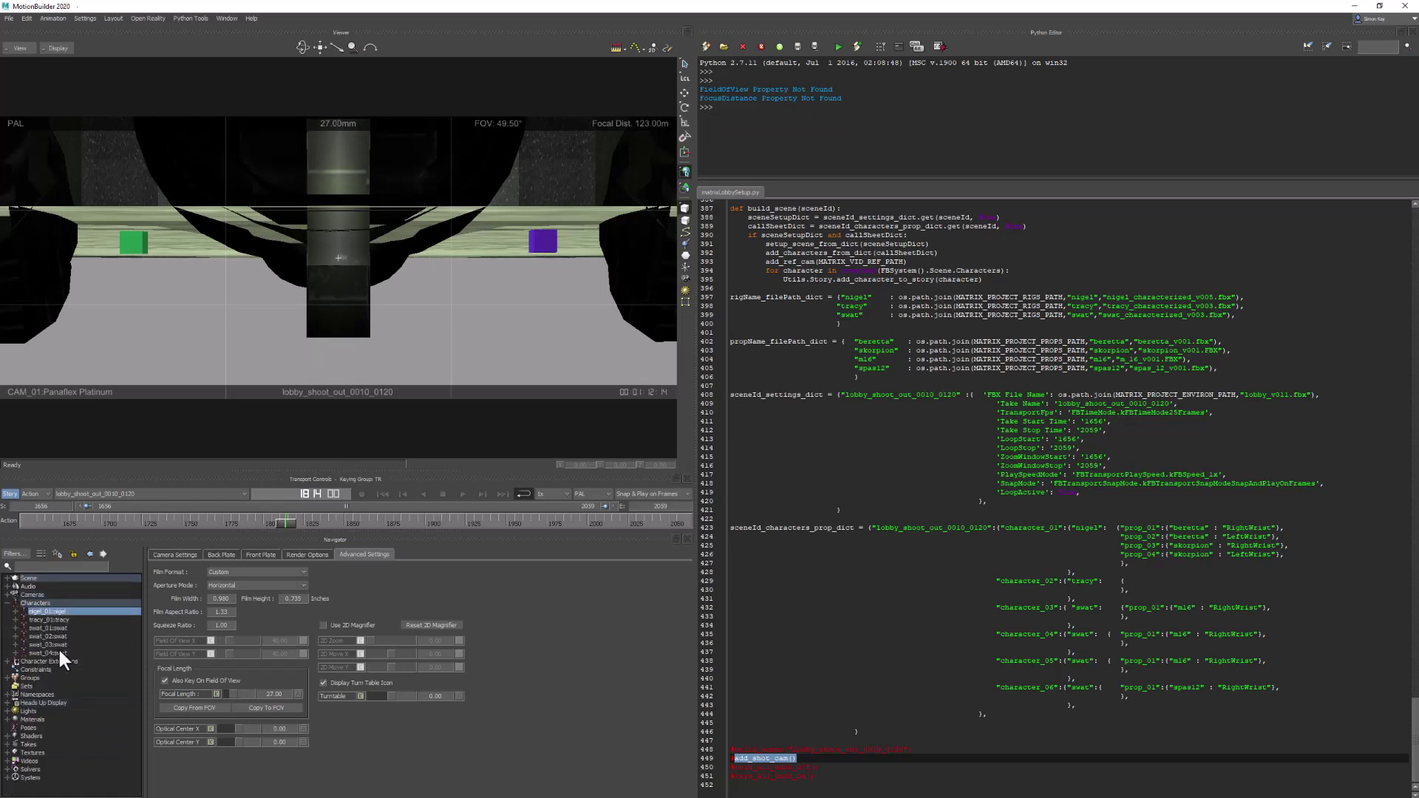
click(7, 660)
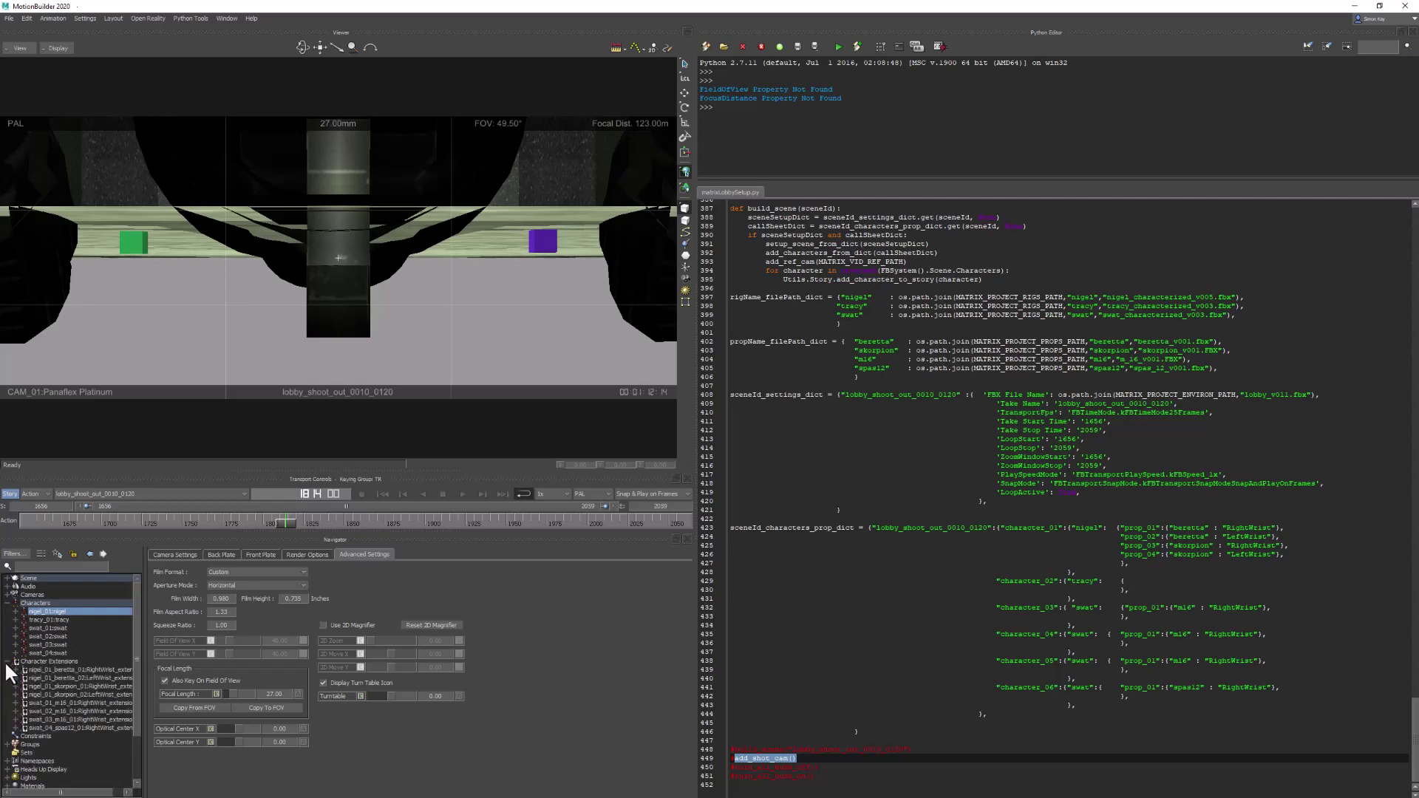
click(65, 662)
click(61, 669)
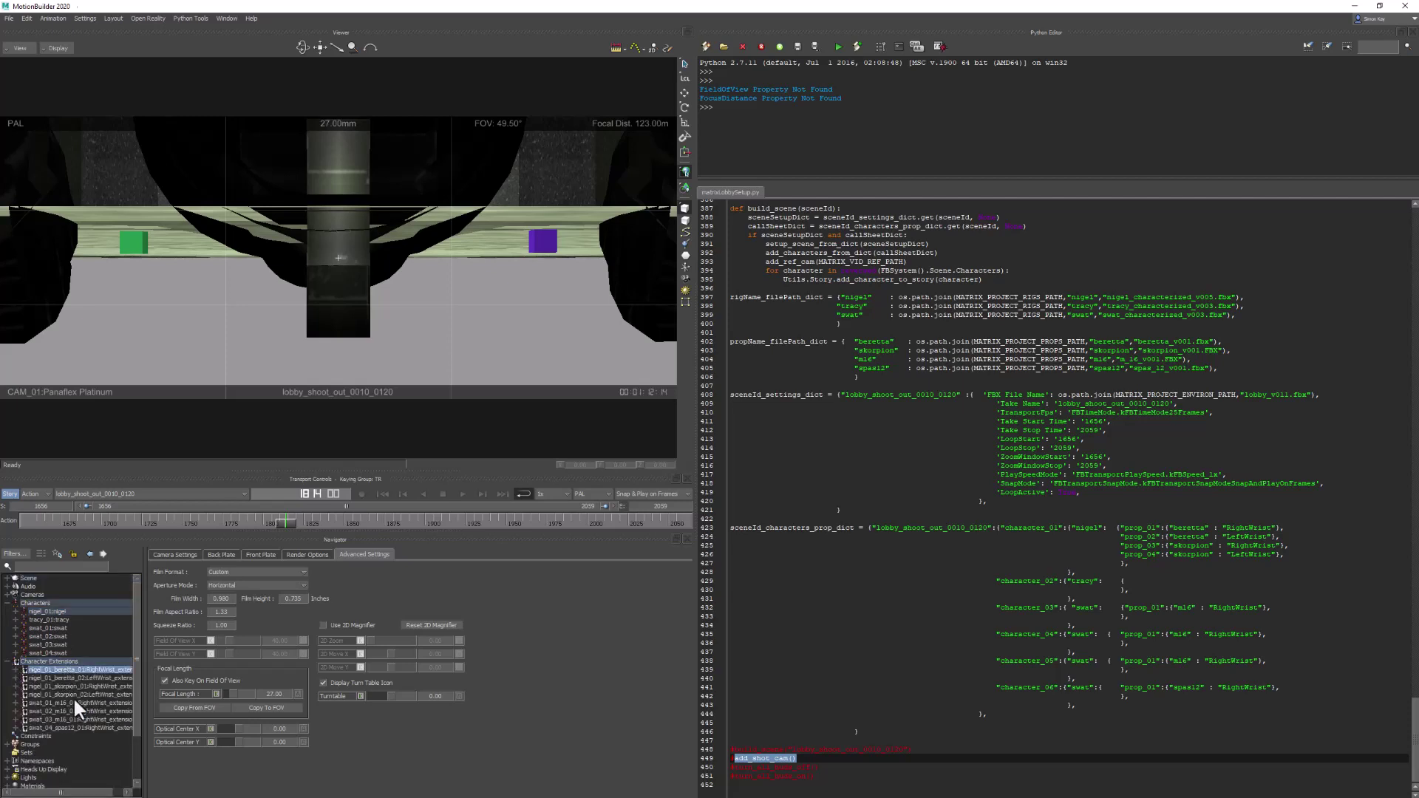
click(6, 661)
click(8, 603)
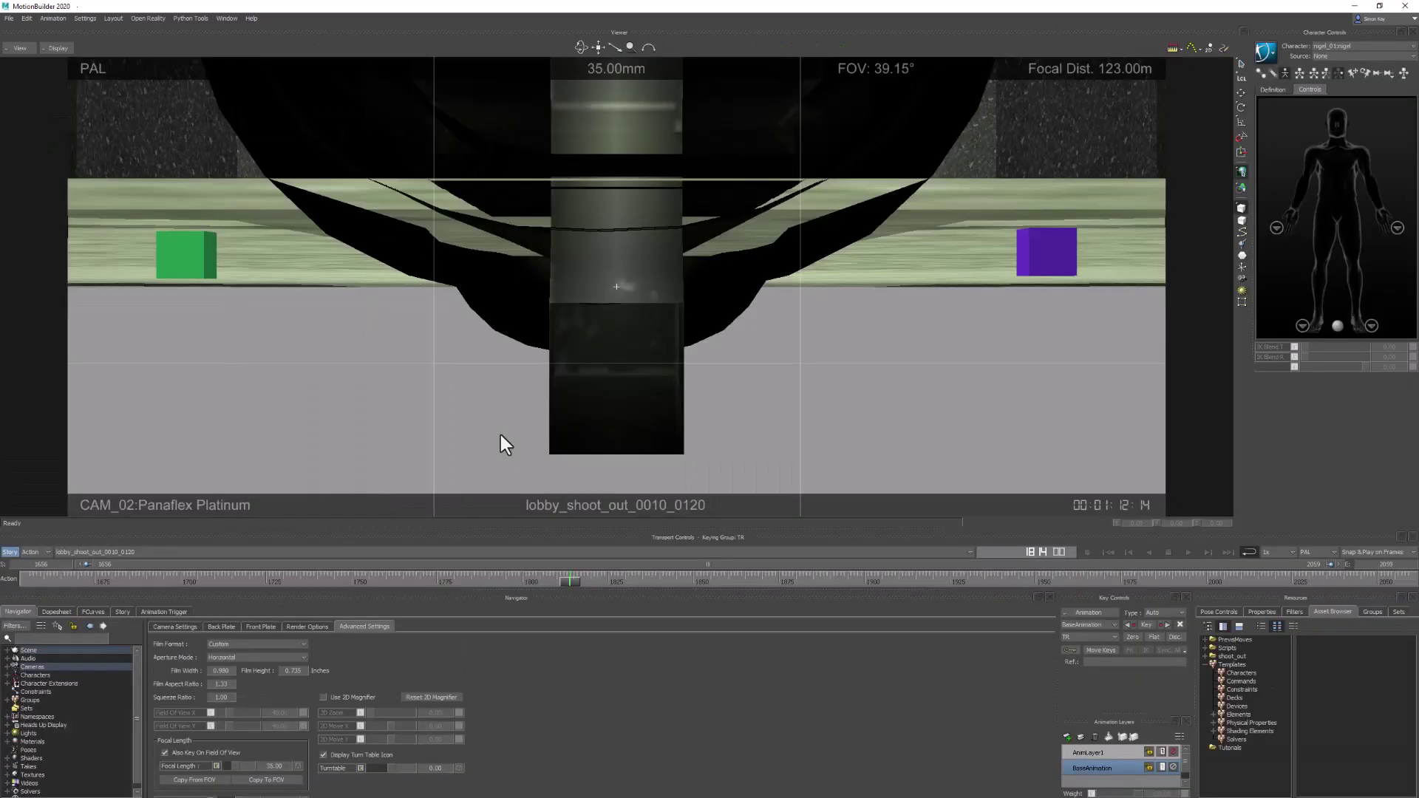
- Show the lobby in the Producer Perspective view and open the Story tracks with more room for the characters
key(ctrl+shift+1)
key(ctrl+q)
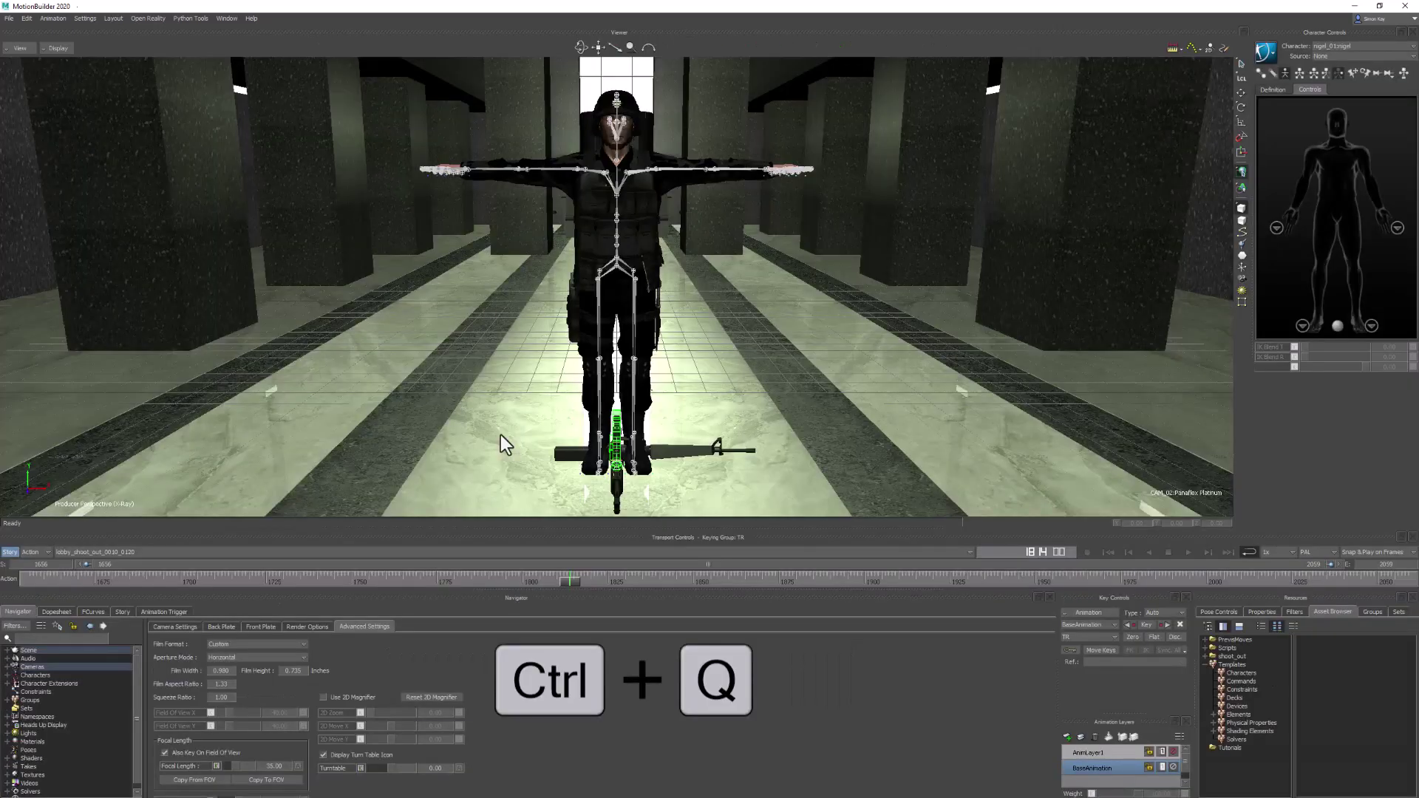
click(122, 611)
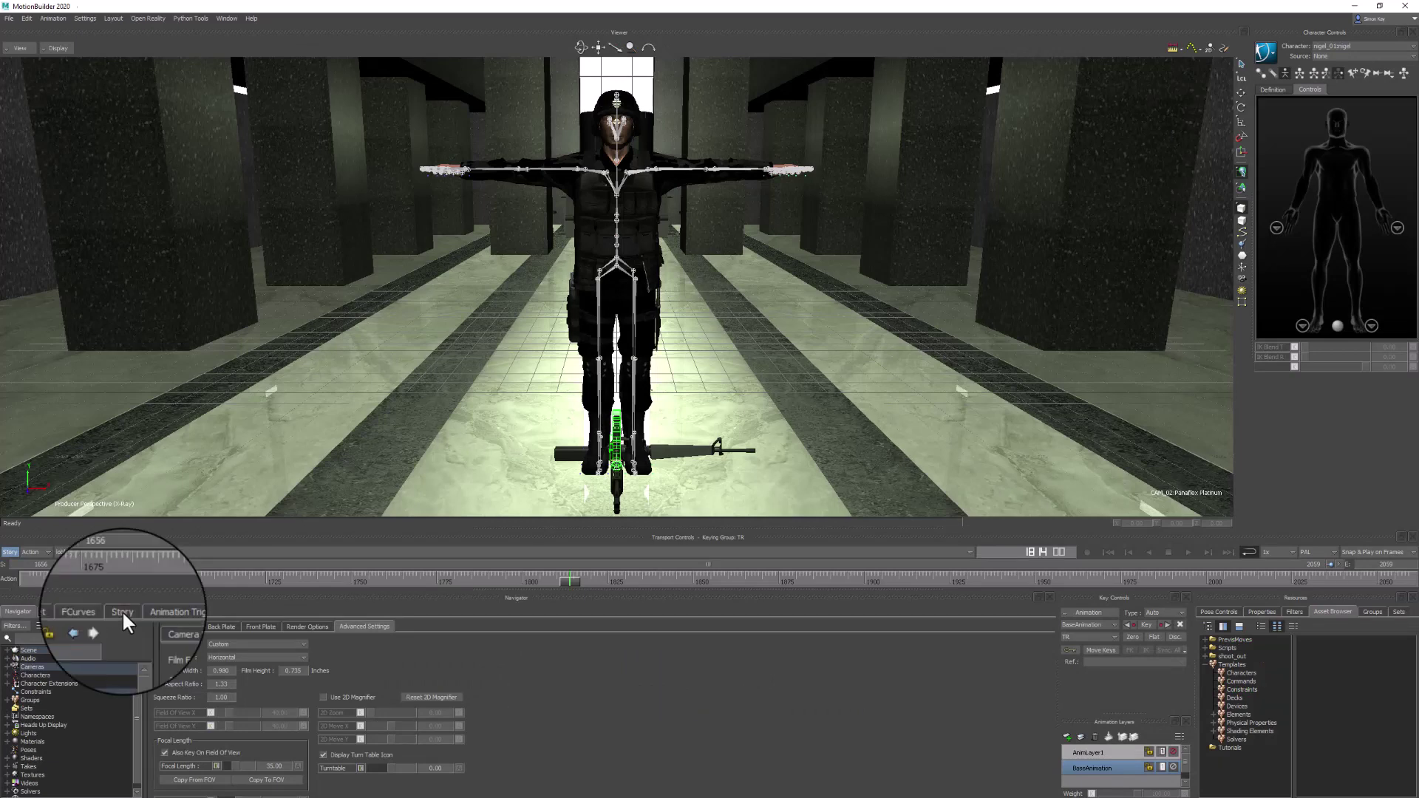
drag(599, 527, 600, 443)
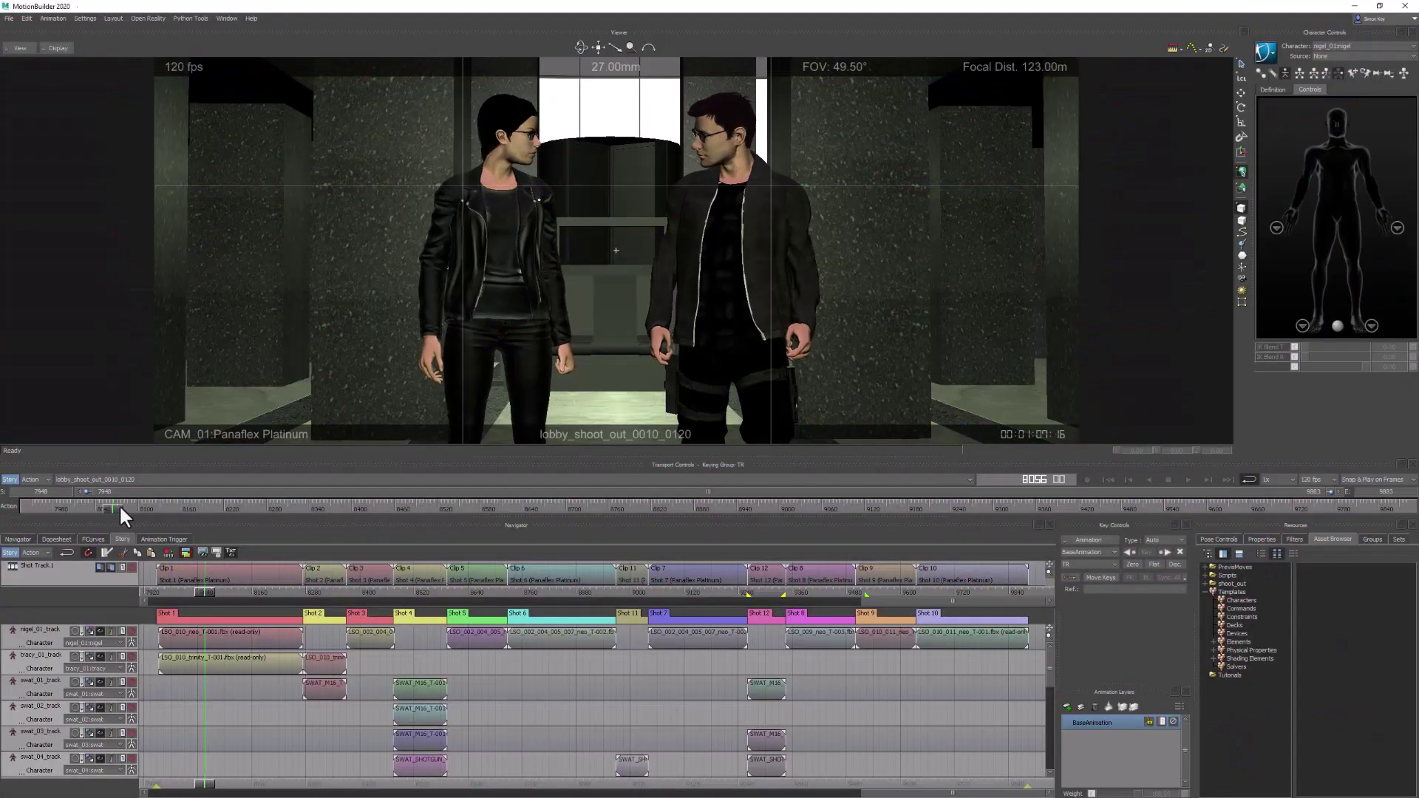
- Scrub through the edited shot sequence, return to its start, and show the shot camera beside the video reference camera
drag(119, 504, 1361, 490)
click(1108, 480)
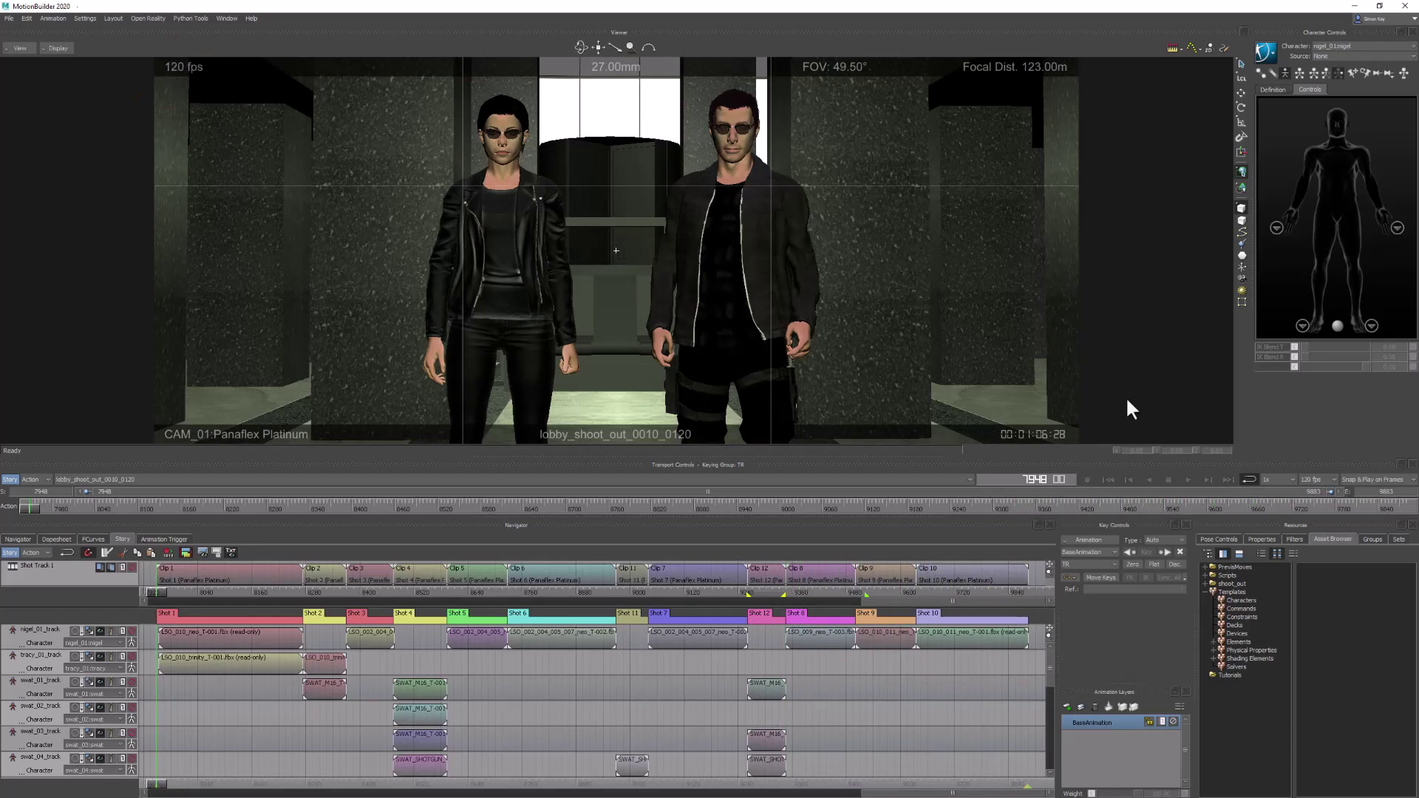
key(ctrl+2)
- Set the frame rate to PAL, scrub the sequence against the reference footage, and restore 120 fps
click(1313, 480)
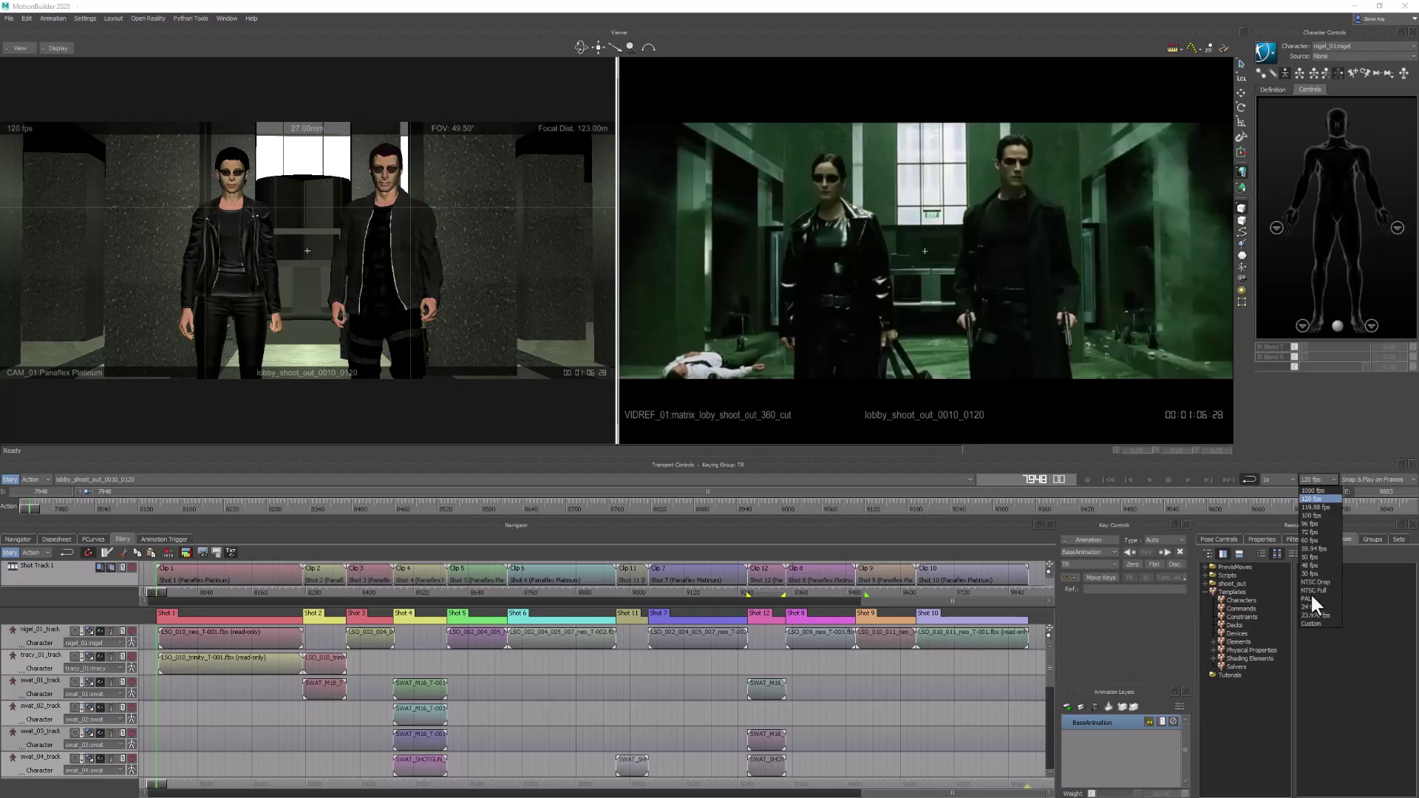
click(1311, 599)
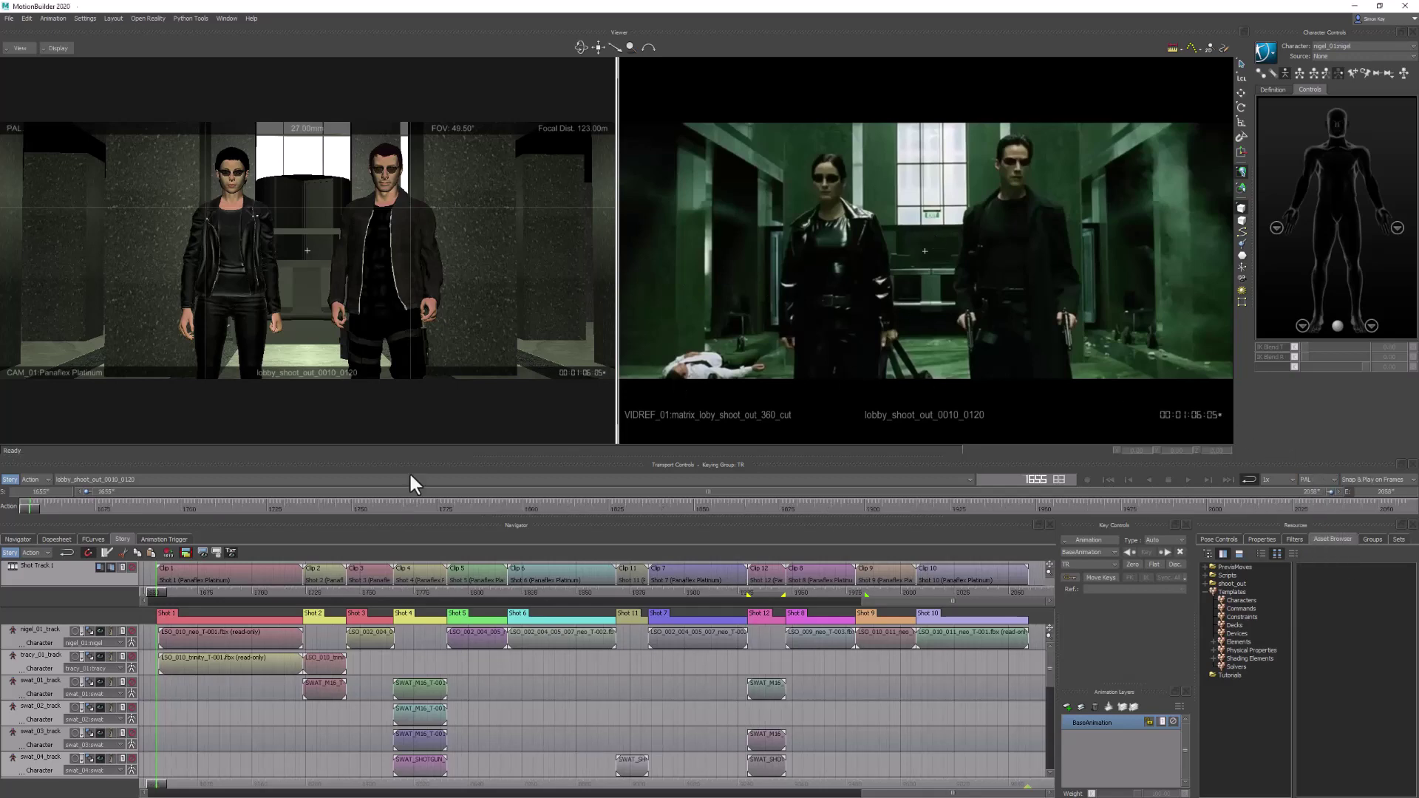
drag(39, 507, 987, 509)
drag(1099, 514, 122, 519)
click(1311, 478)
click(1313, 499)
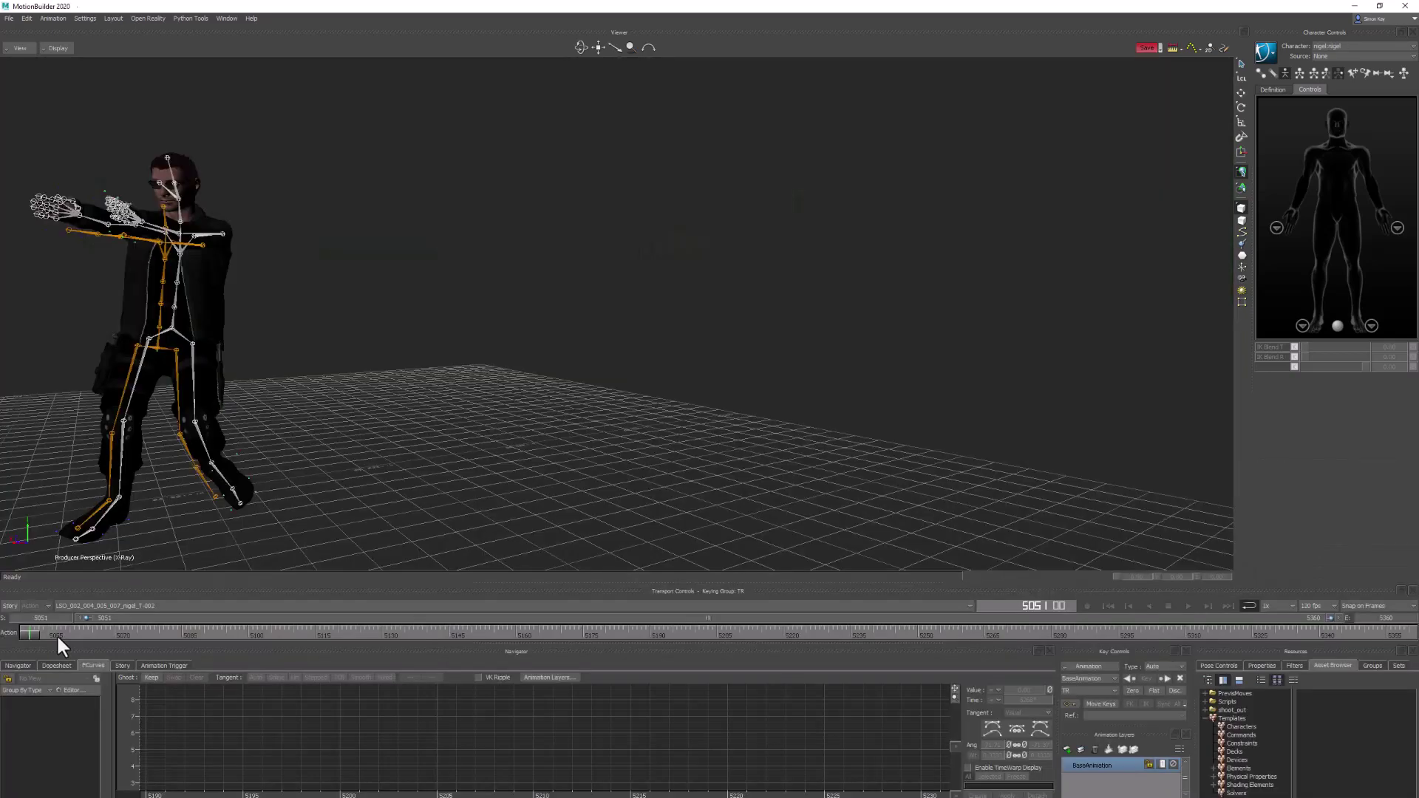
- Scrub the nigel motion take and examine the rotation curves and keys of the orange skeleton's RightUpLeg joint
drag(56, 633, 586, 637)
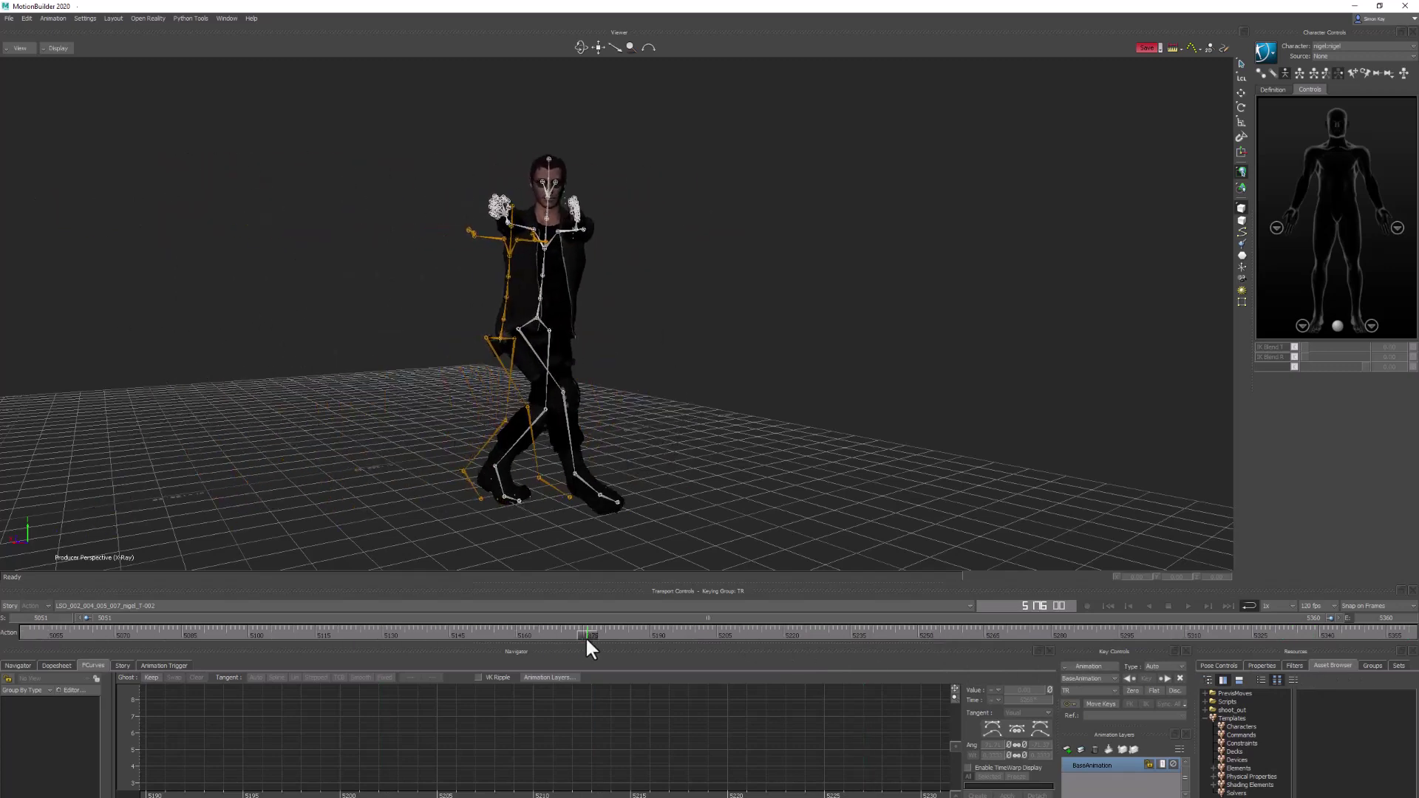
click(502, 352)
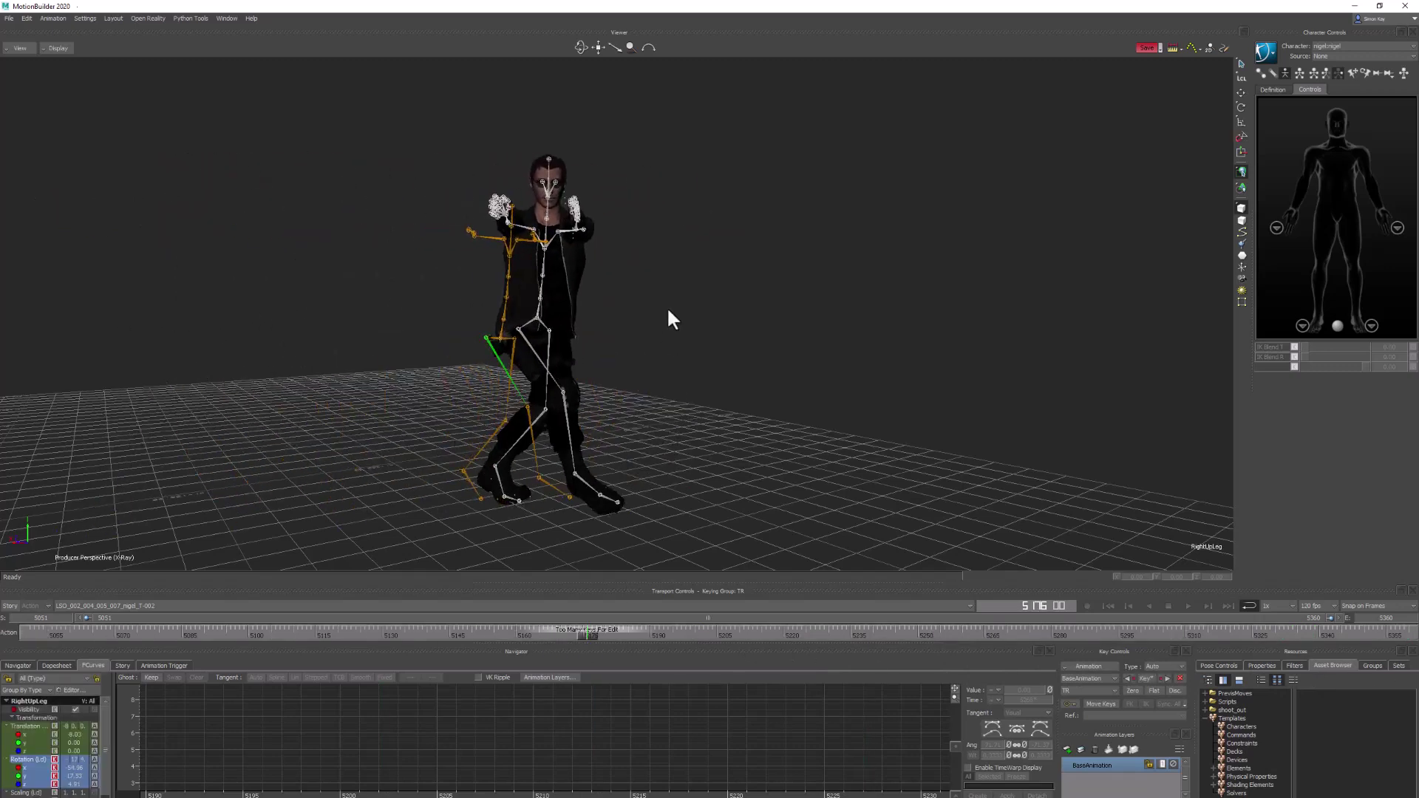
key(a)
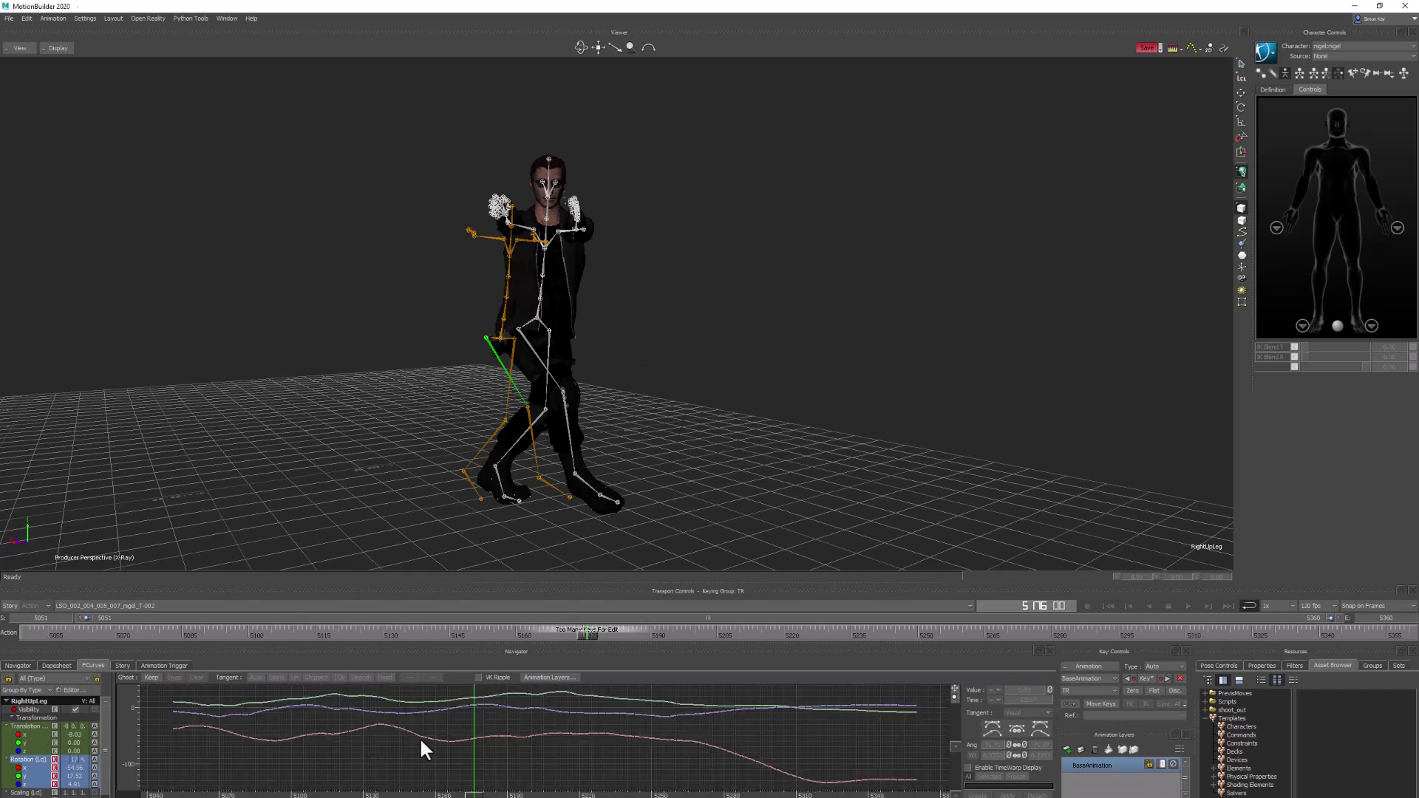
mouse_move(473, 759)
ctrl+mouse_down()
mouse_move(464, 770)
mouse_move(506, 763)
mouse_move(488, 770)
ctrl+mouse_up()
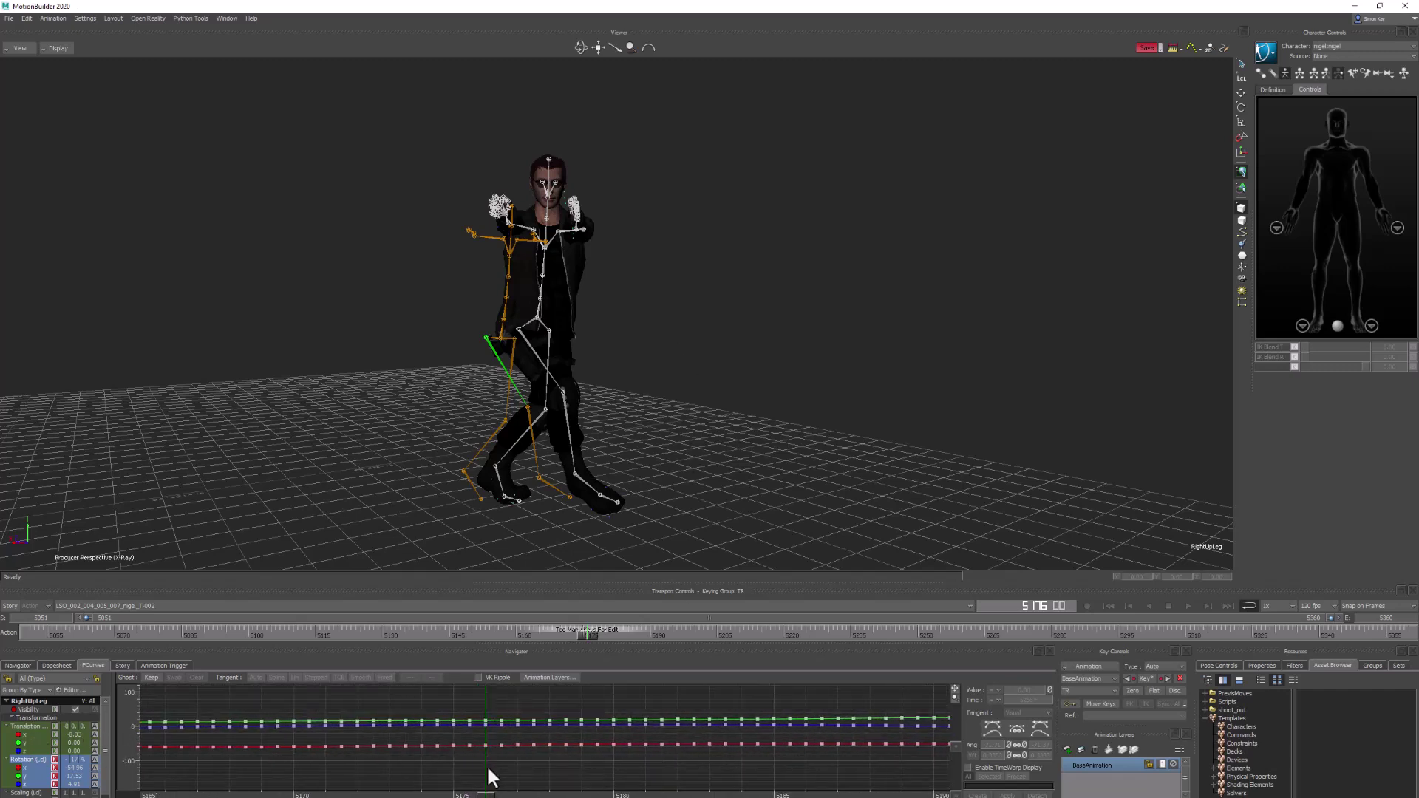
- Set a custom frame rate of 240 fps for the take and scrub across the RightUpLeg keys
click(1312, 606)
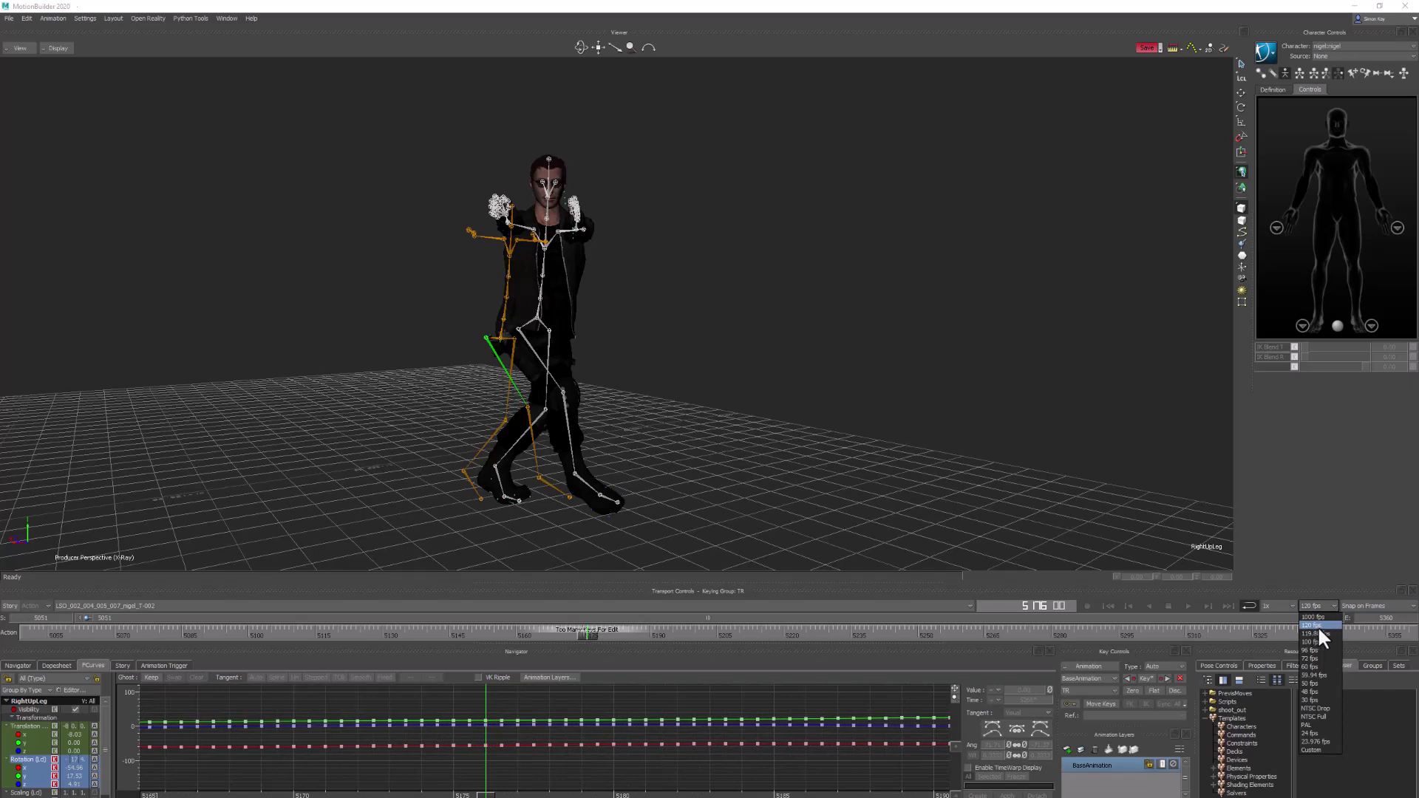
click(1312, 751)
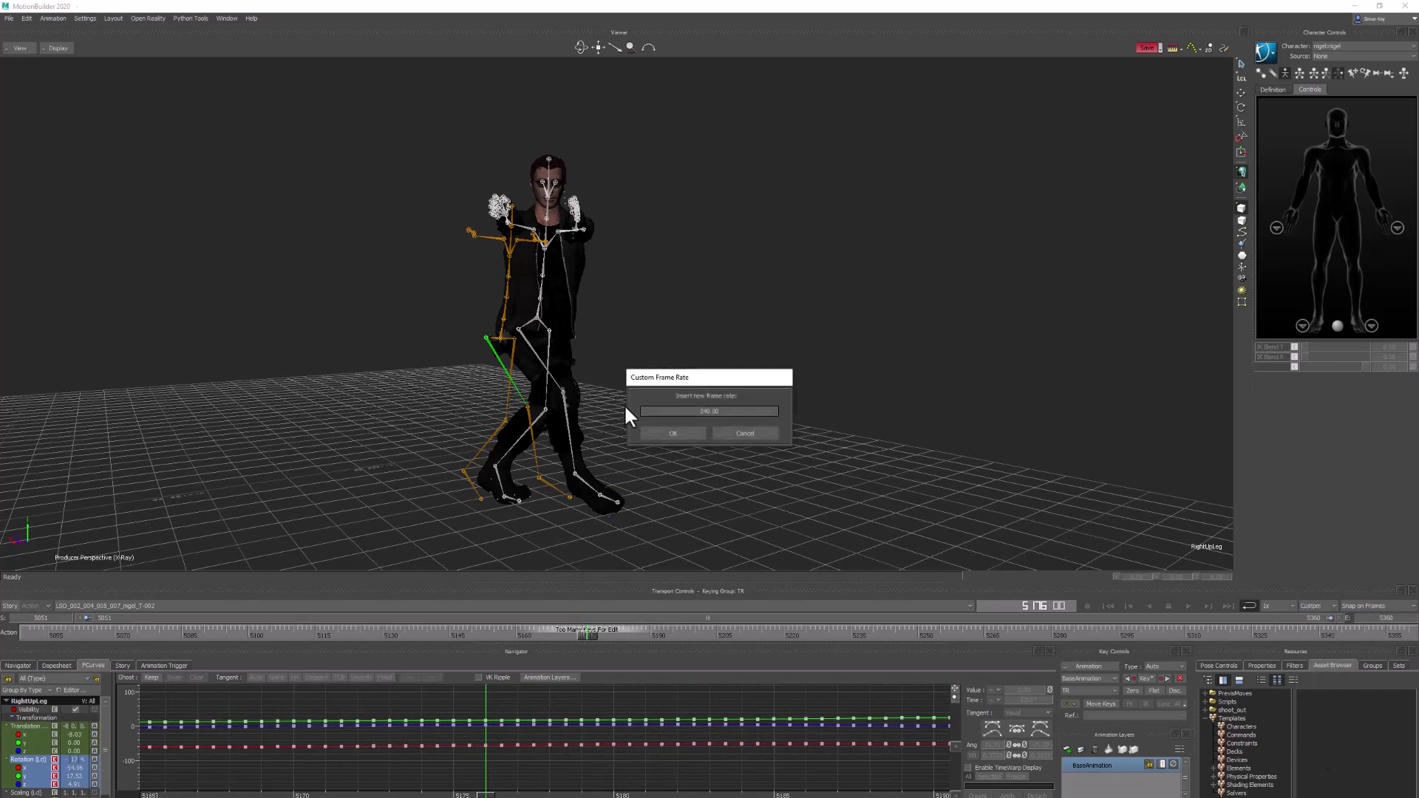
click(674, 433)
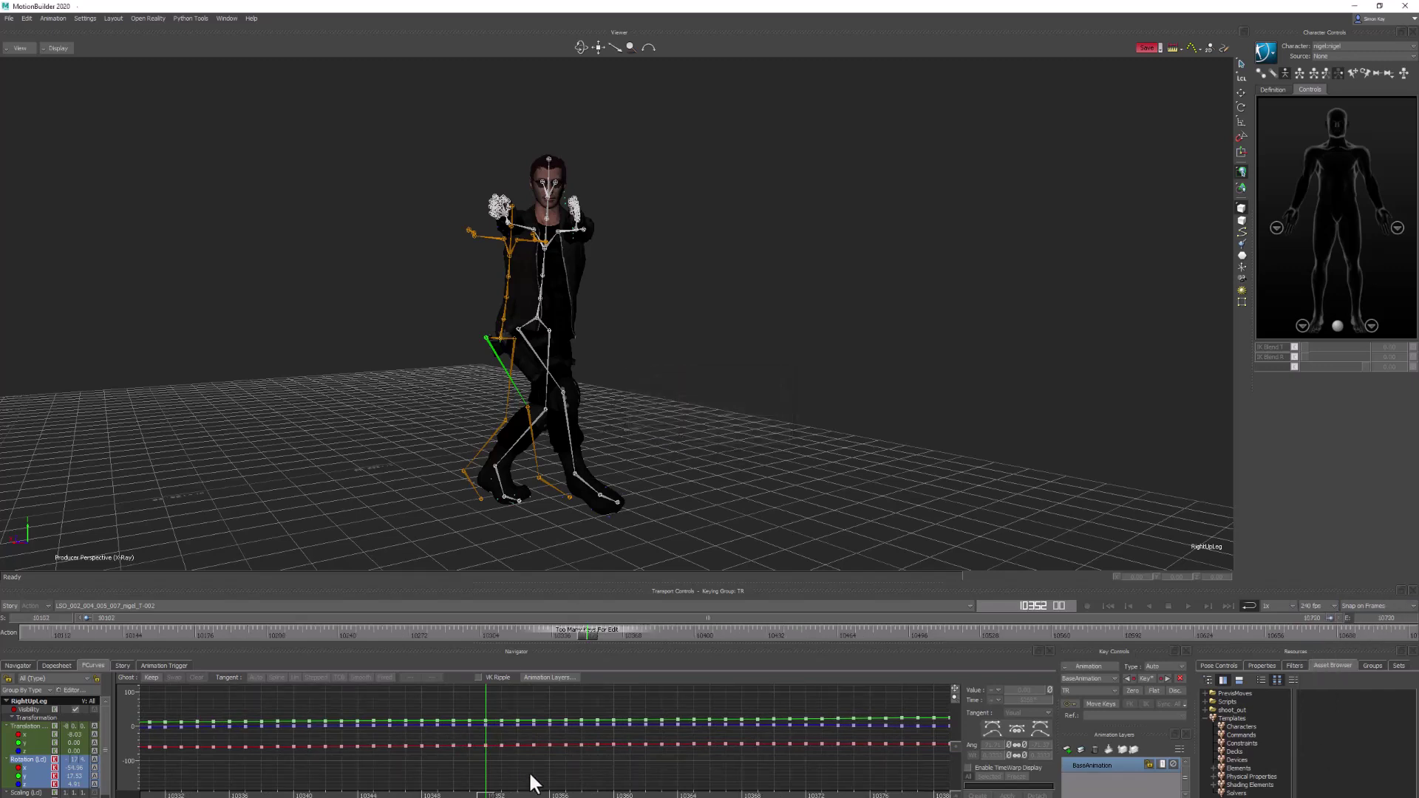
mouse_move(488, 795)
mouse_down()
mouse_move(665, 795)
mouse_move(625, 793)
mouse_up()
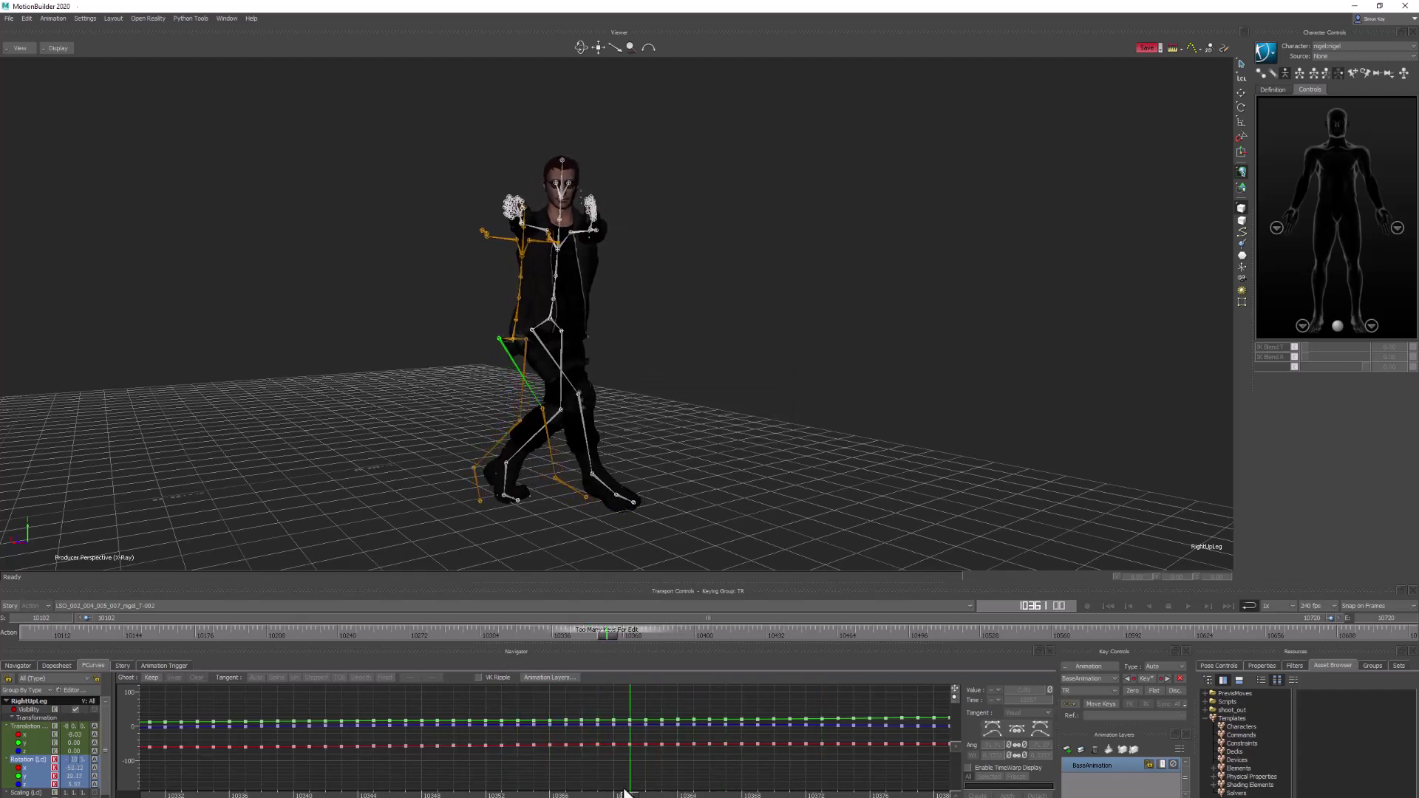
- Examine the rotation curves of the nigel:RightUpLeg joint up close, stepping frame by frame across its keys
key(a)
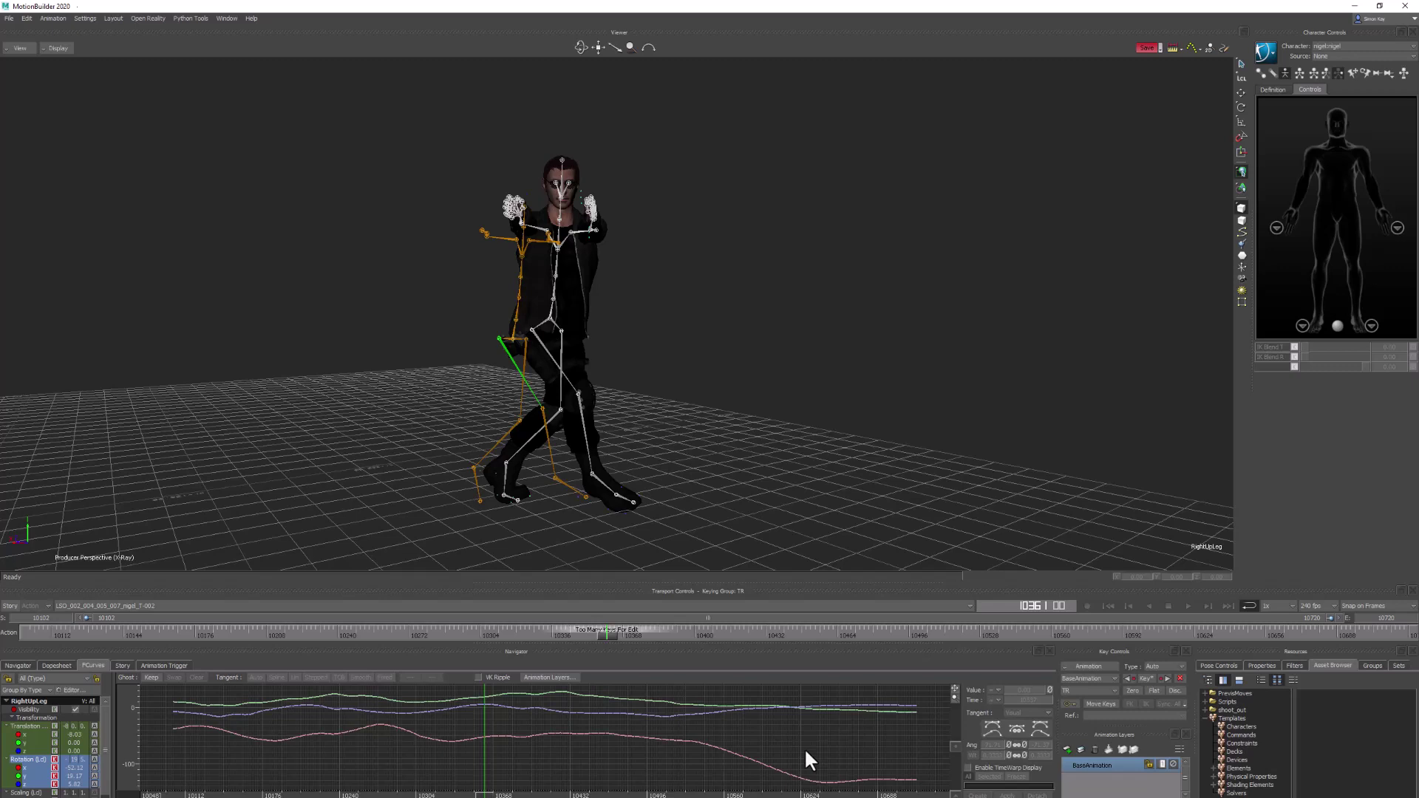
click(547, 351)
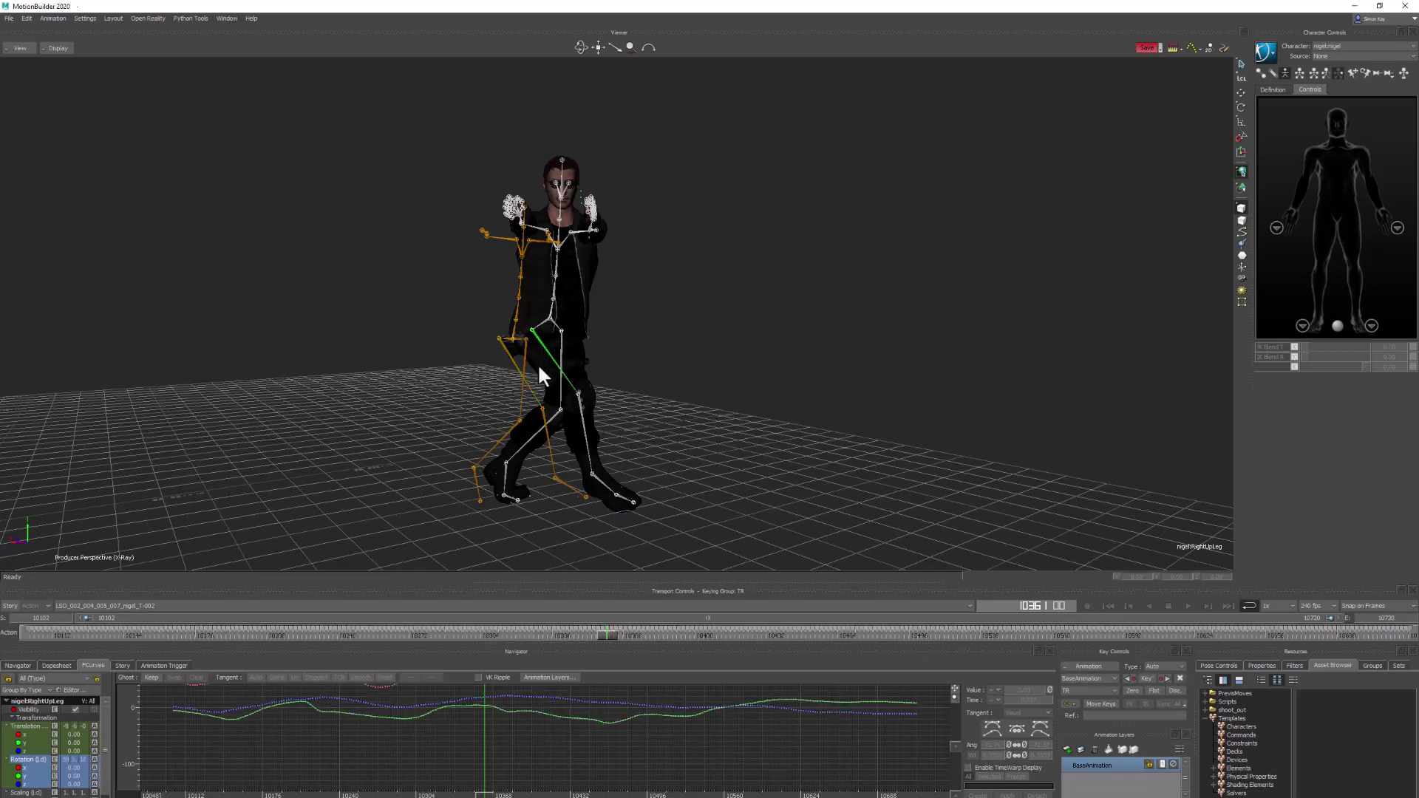
scroll(559, 710, up, 2)
shift+drag(559, 702, 595, 760)
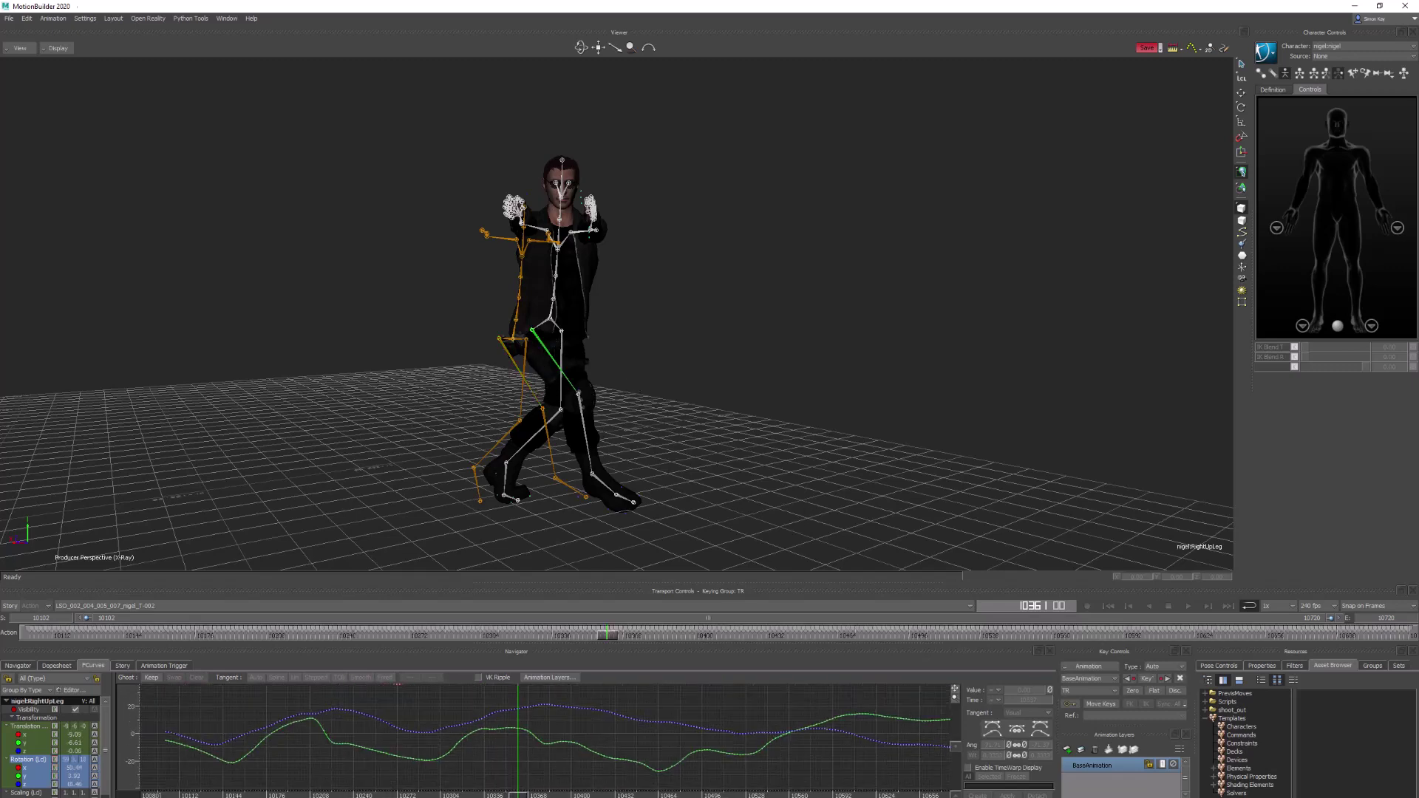
ctrl+drag(525, 728, 843, 734)
shift+drag(457, 730, 587, 757)
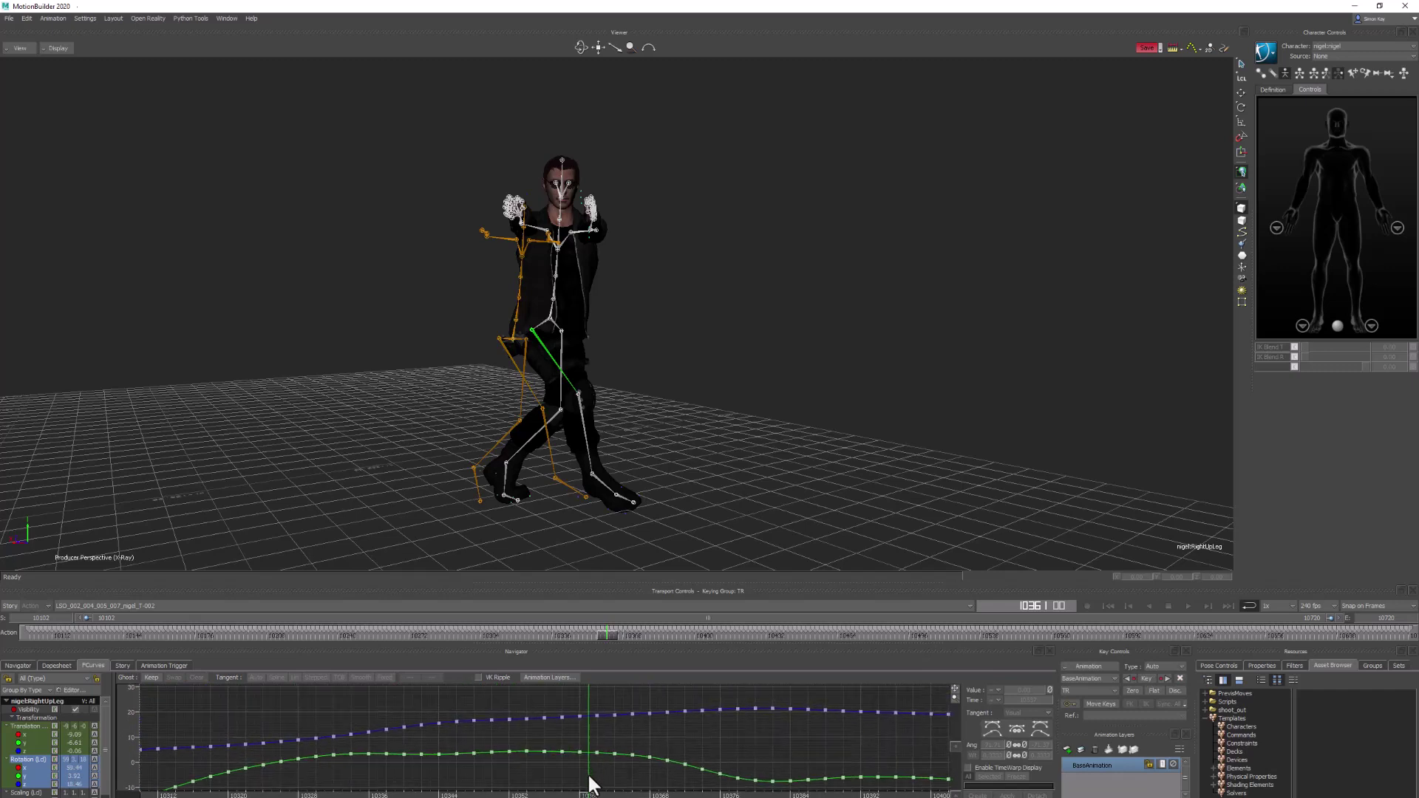
key(Left)
key(Right)
key(Right)
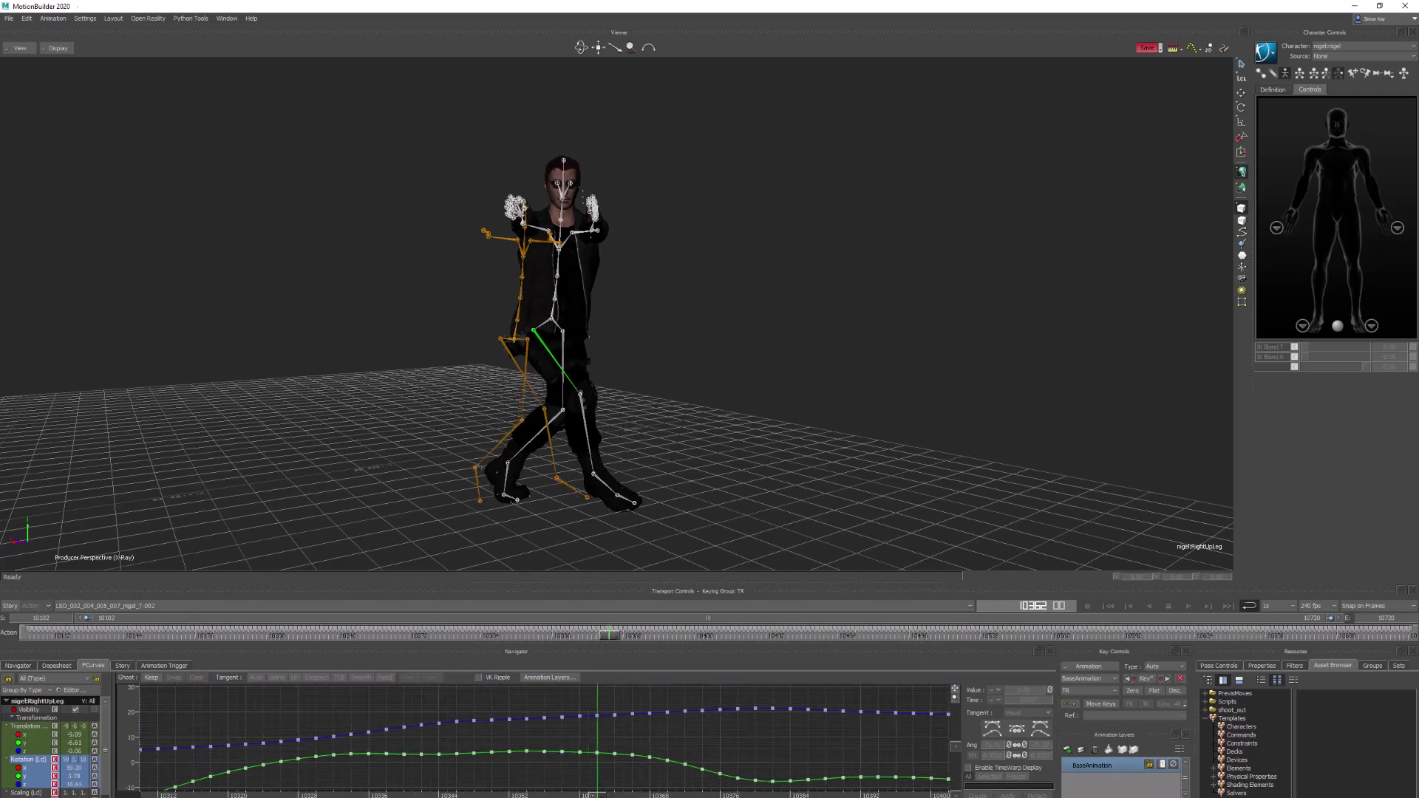
- Set the frame rate to 120 fps and frame the whole rotation curves of the orange skeleton's RightUpLeg joint
click(1314, 606)
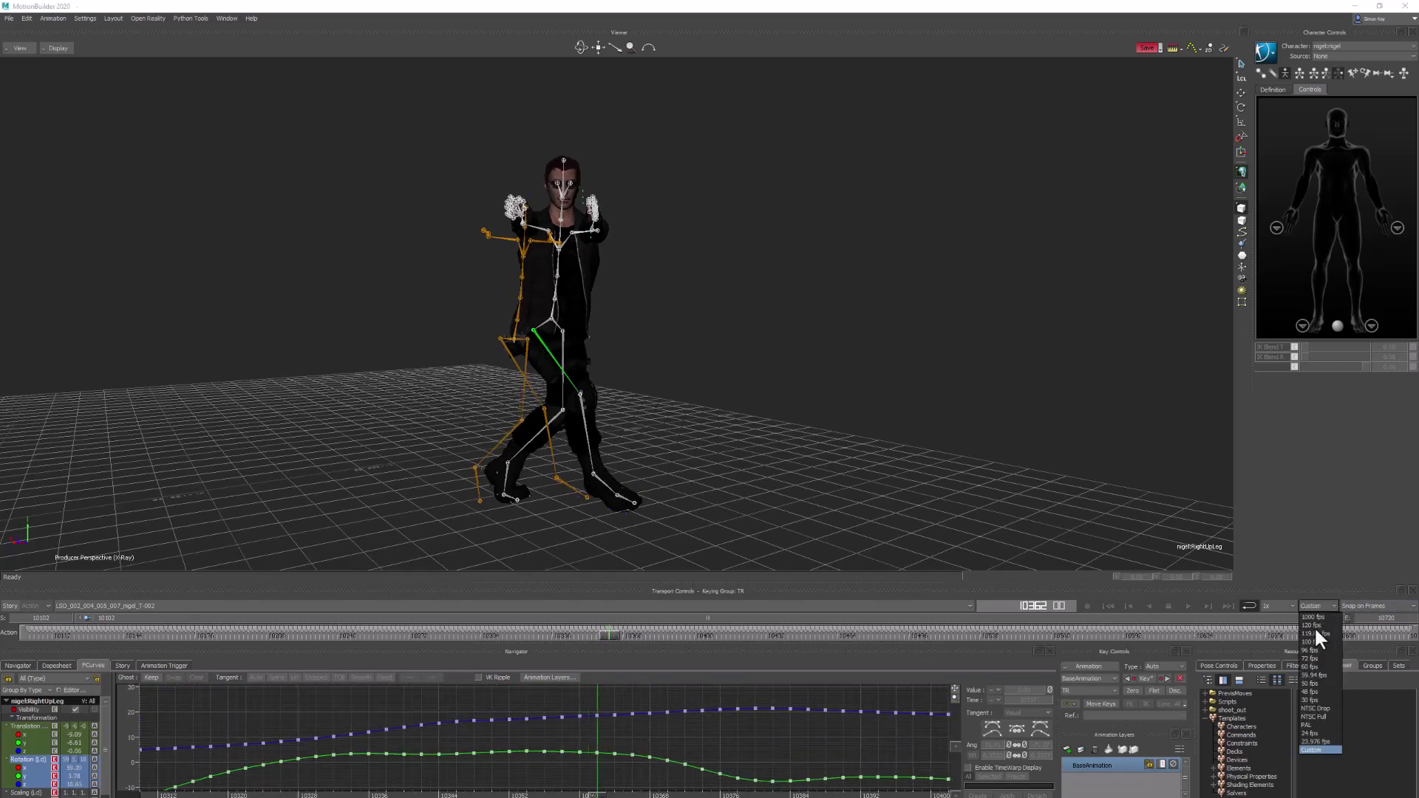
click(1312, 625)
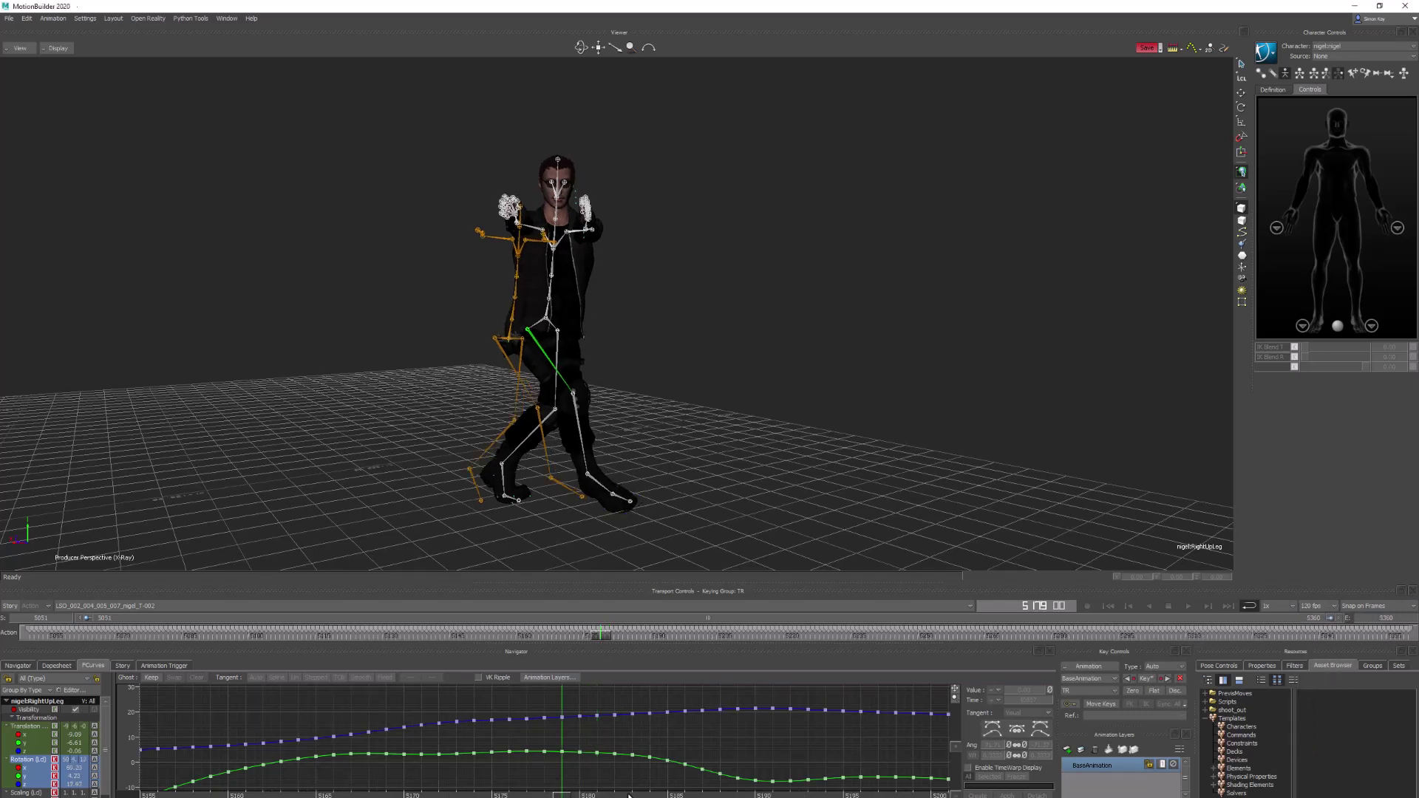
key(Right)
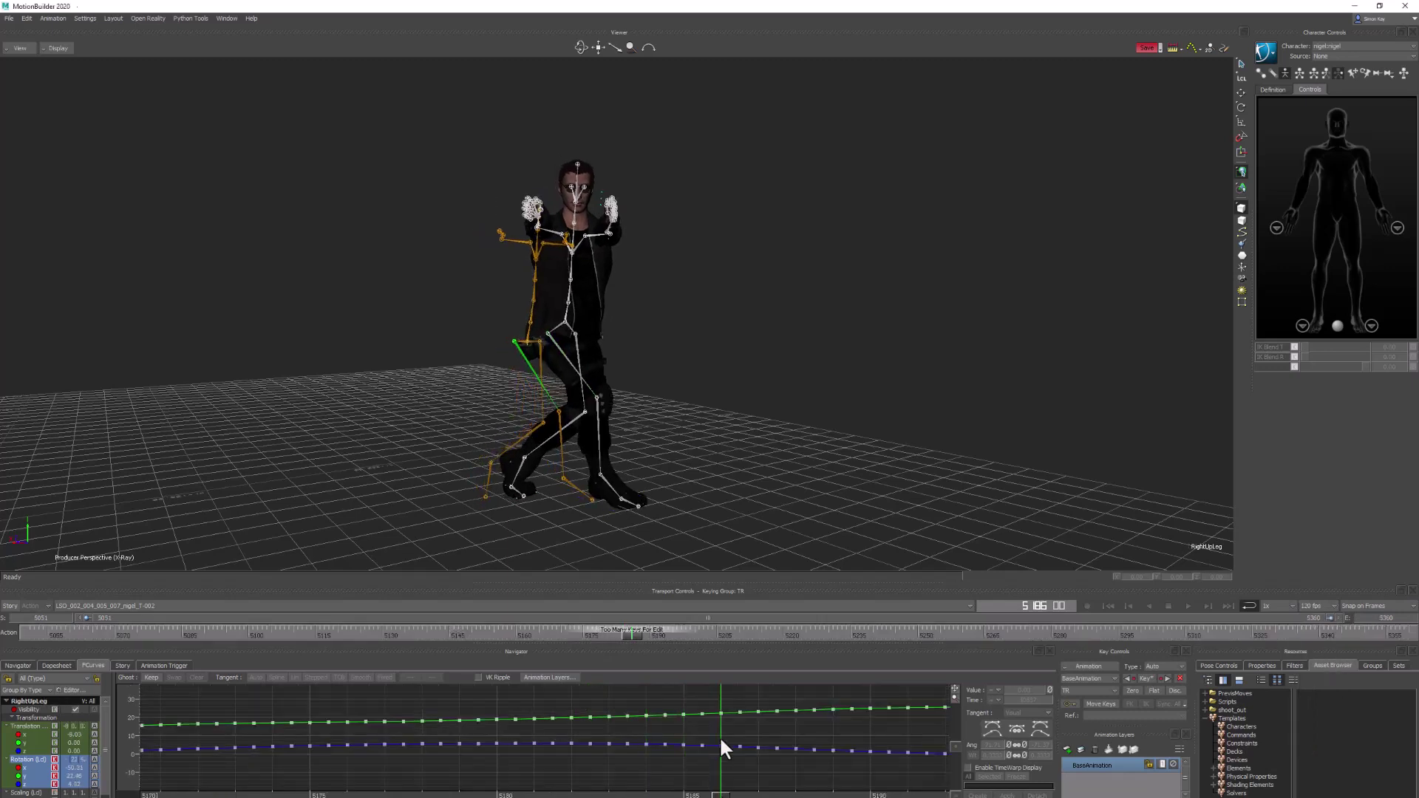
key(a)
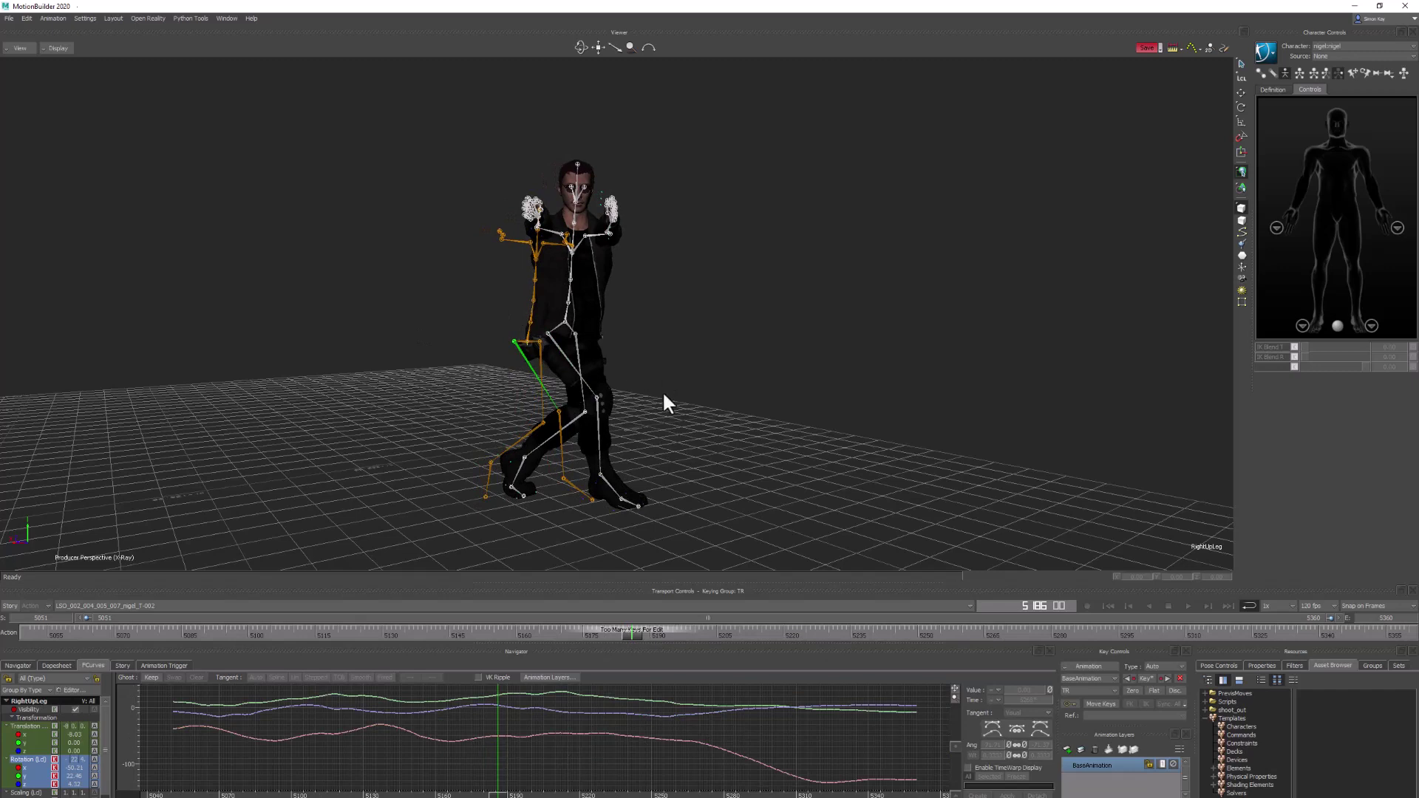
- Switch to the nigel_T-002_30fps take and inspect the rotation keys of the nigel:RightUpLeg joint
click(172, 606)
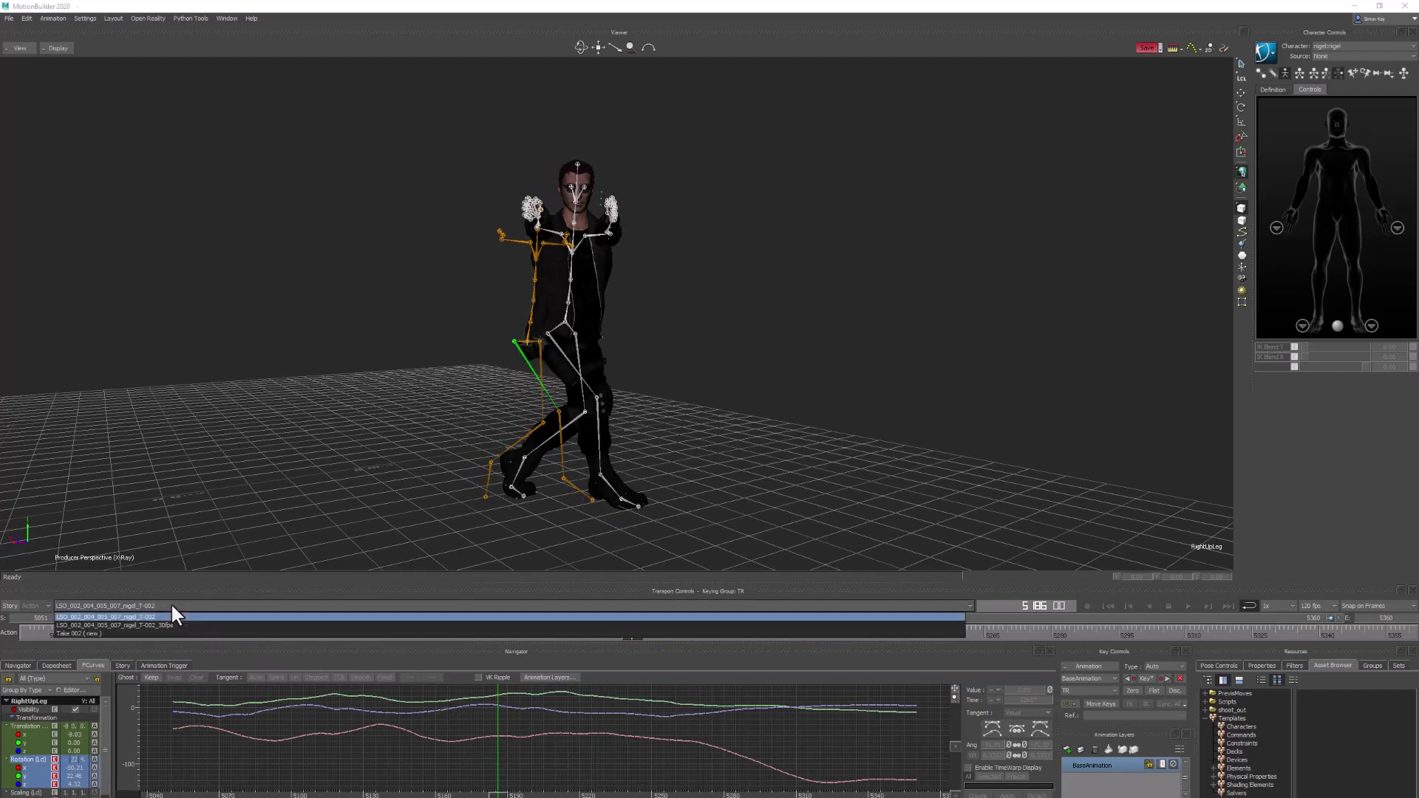
click(166, 624)
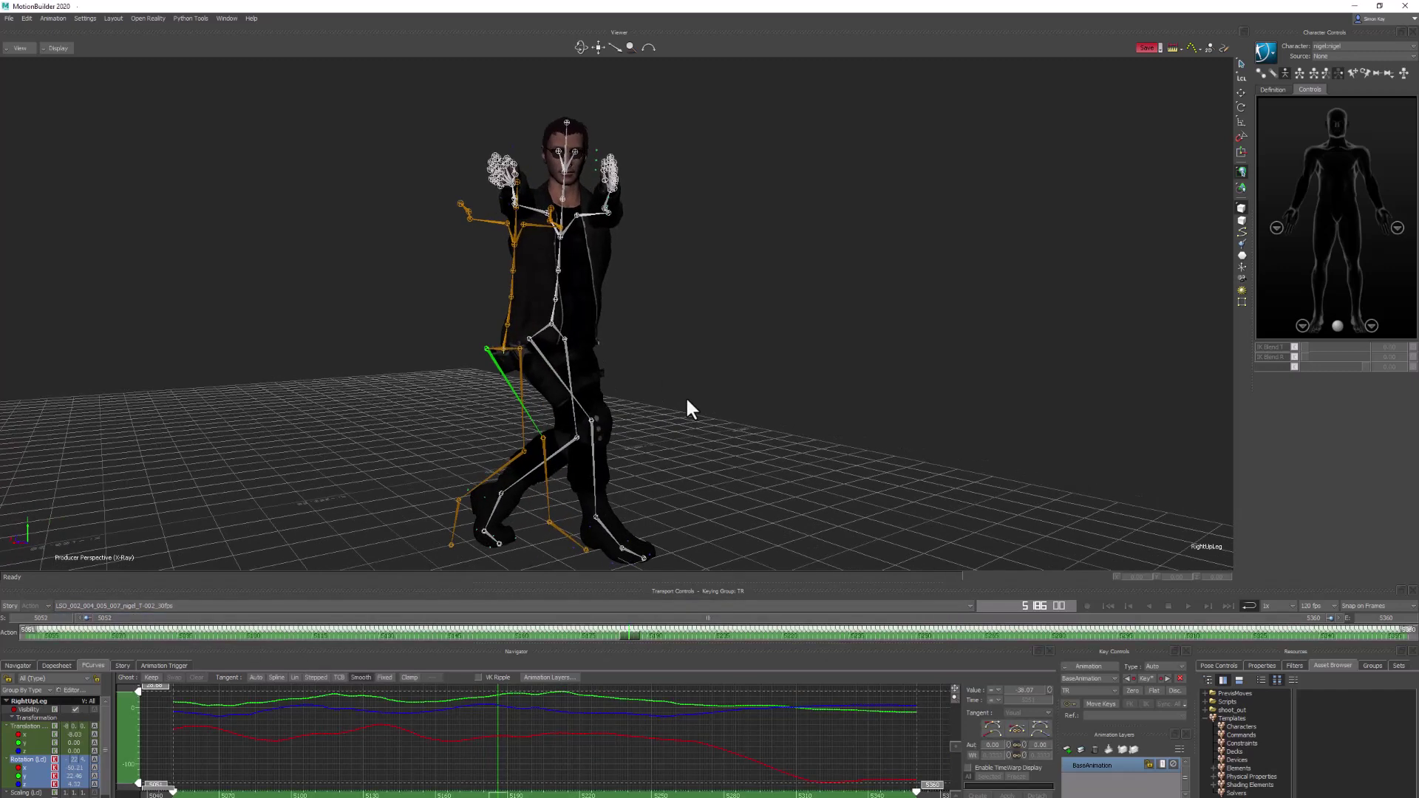
click(553, 369)
scroll(528, 752, up, 3)
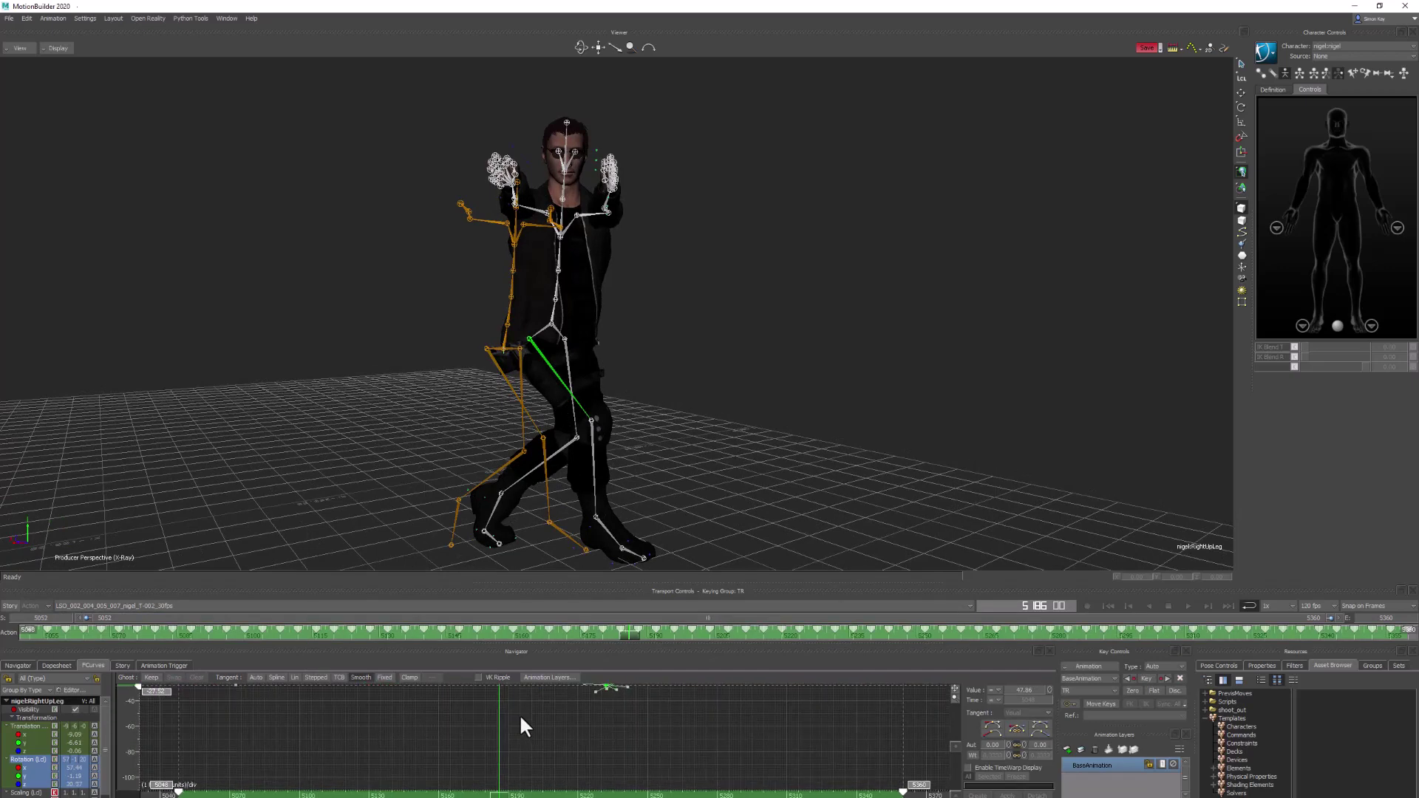
- Select the head joints of both skeletons and compare their Z rotation curves in an enlarged curve view
shift+drag(621, 207, 740, 276)
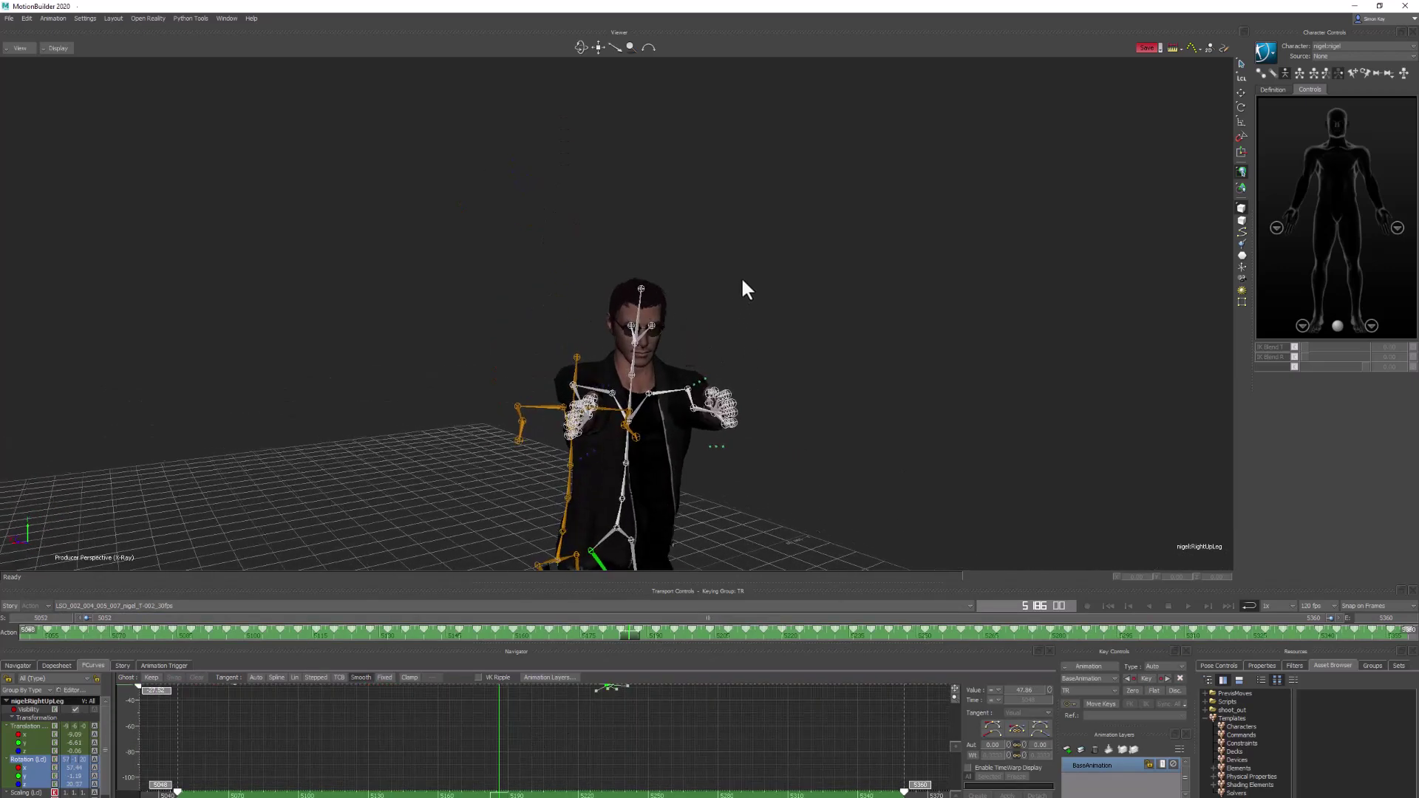
click(628, 275)
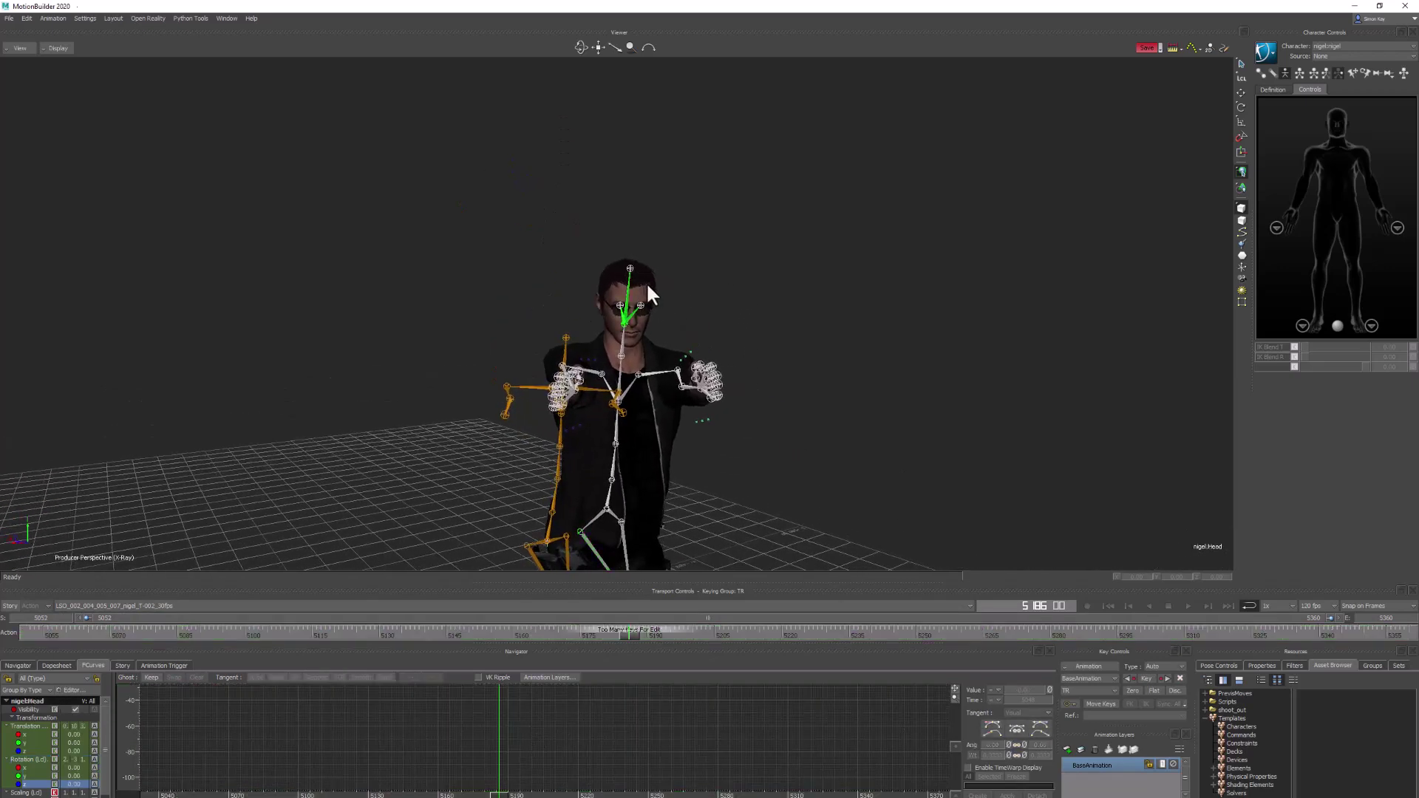
shift+click(566, 338)
key(a)
drag(732, 583, 732, 320)
ctrl+drag(887, 584, 313, 786)
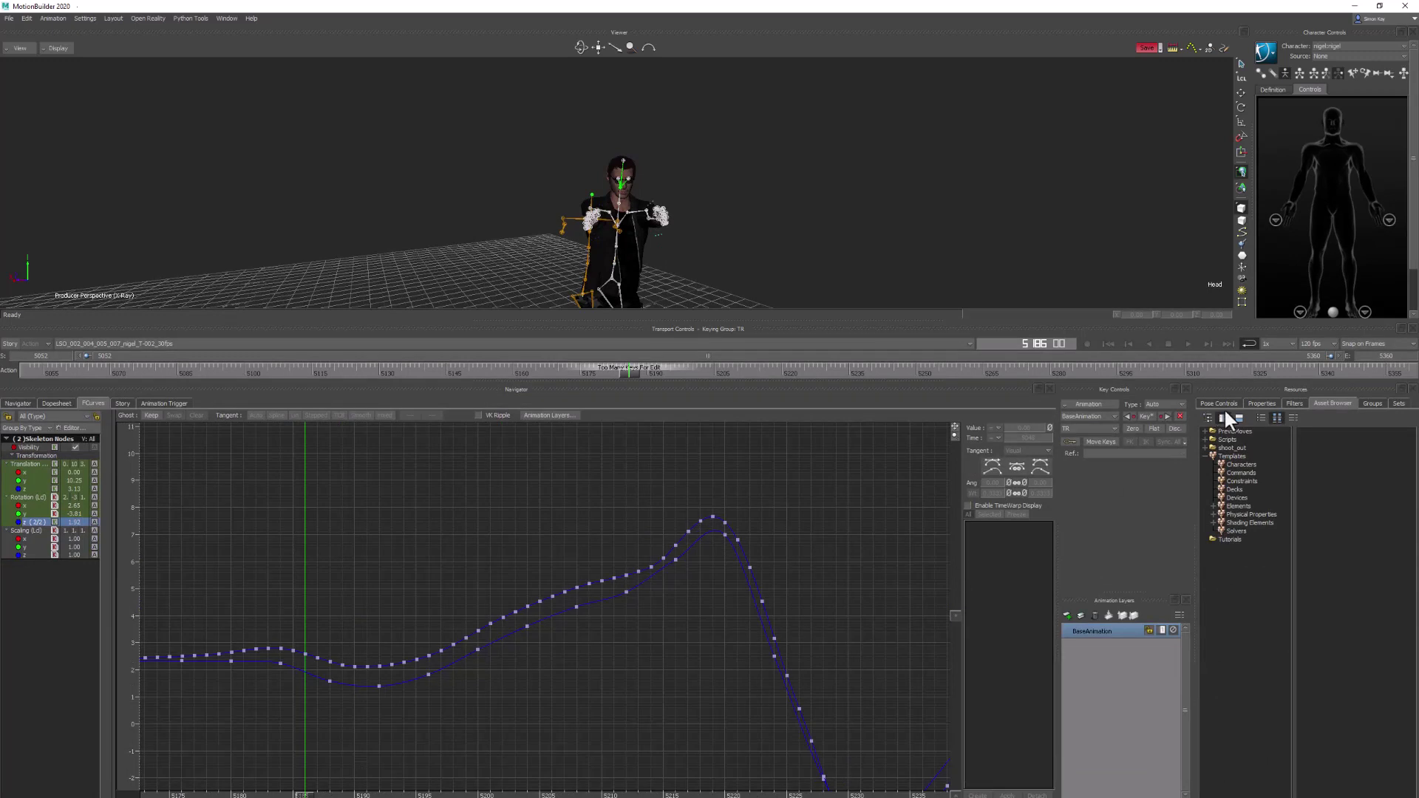
- Set the frame rate to 30 fps and check how both heads' keys line up with whole frames around 1297 to 1301
click(1313, 345)
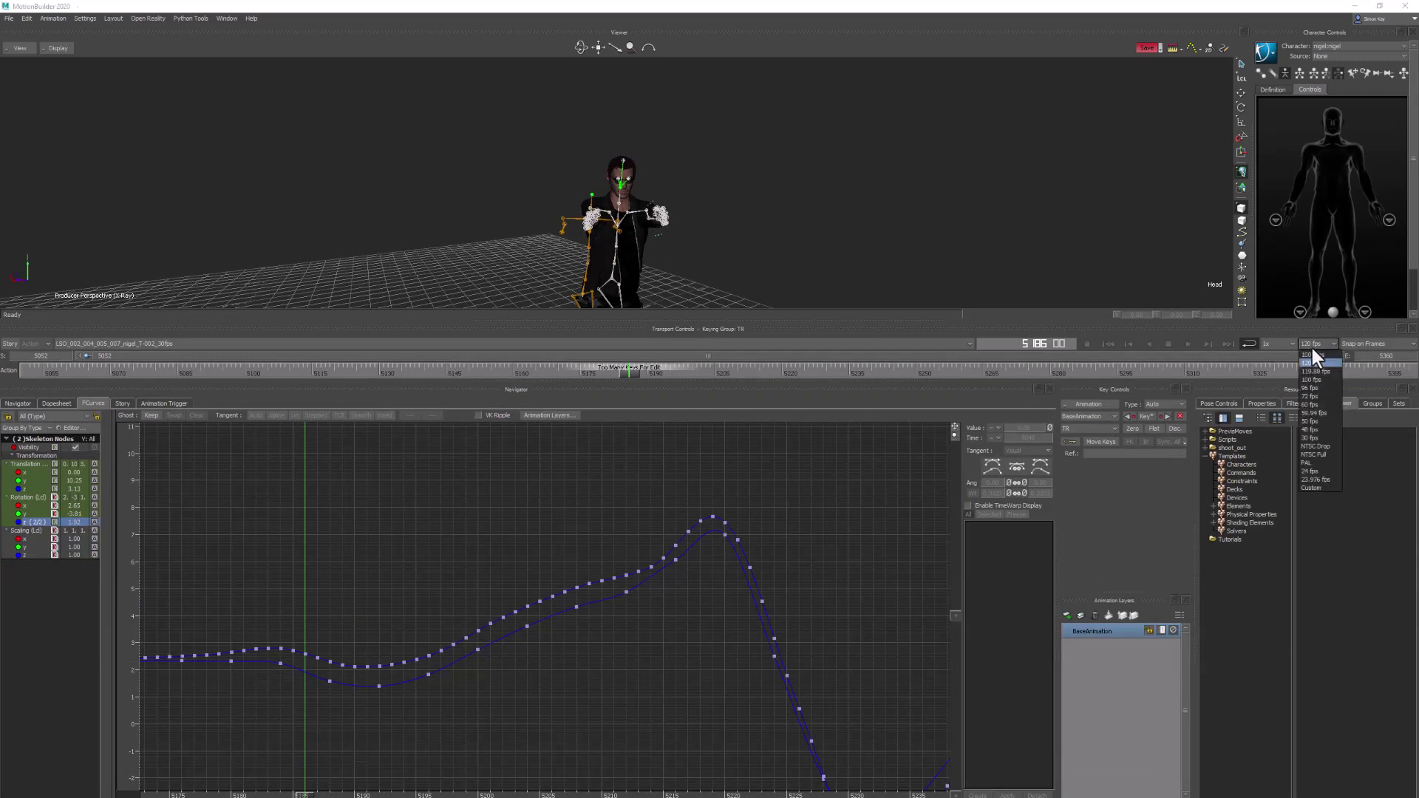
click(1310, 438)
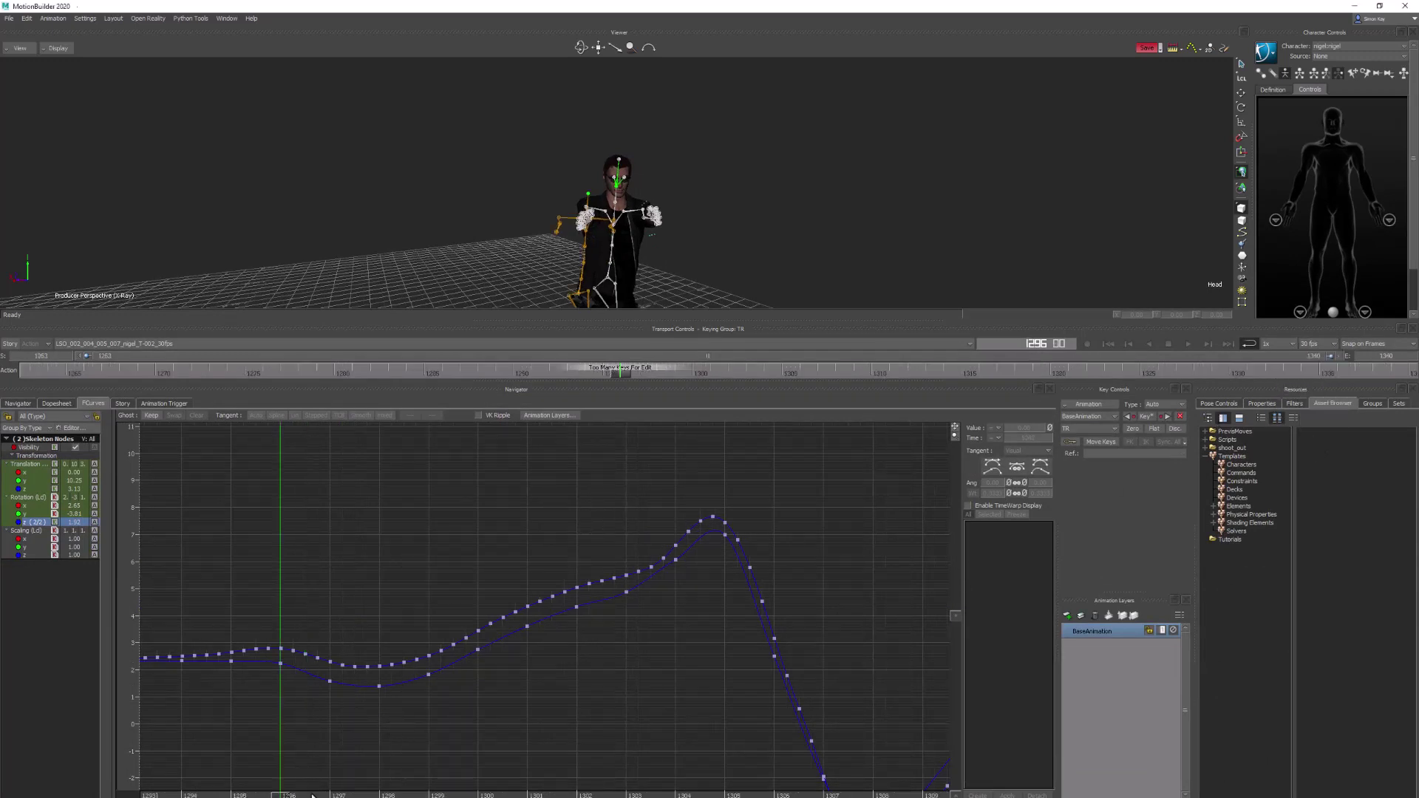
drag(313, 796, 365, 795)
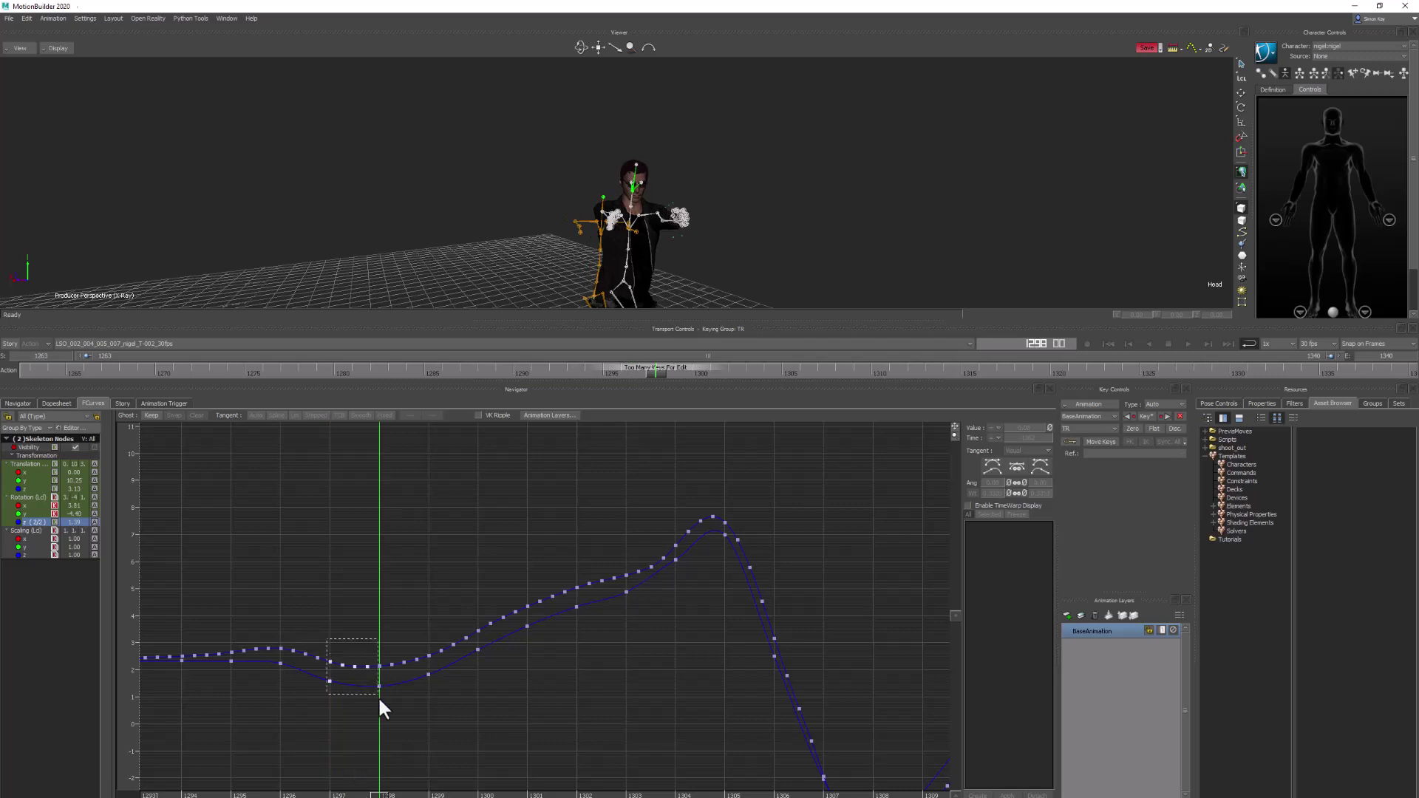
drag(379, 695, 383, 726)
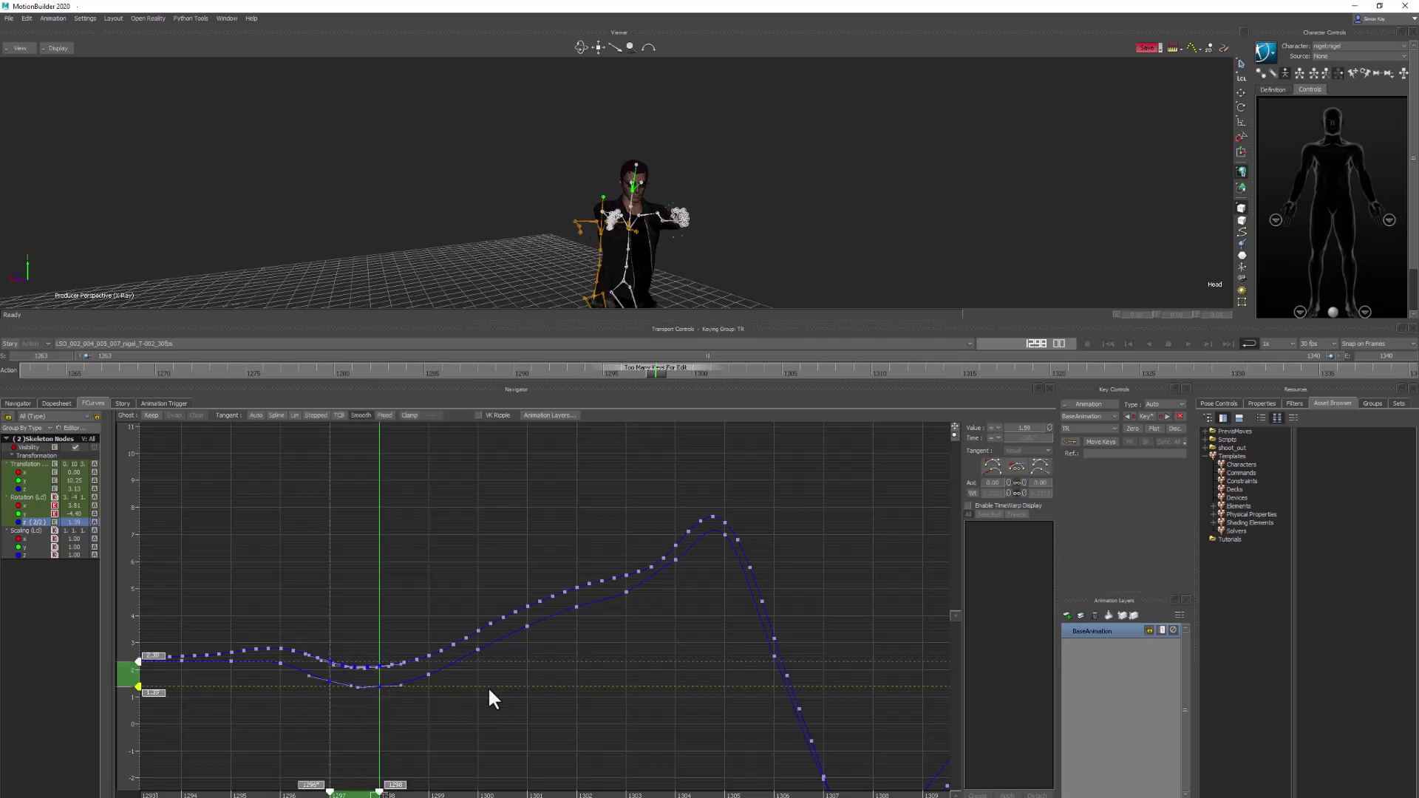
click(416, 726)
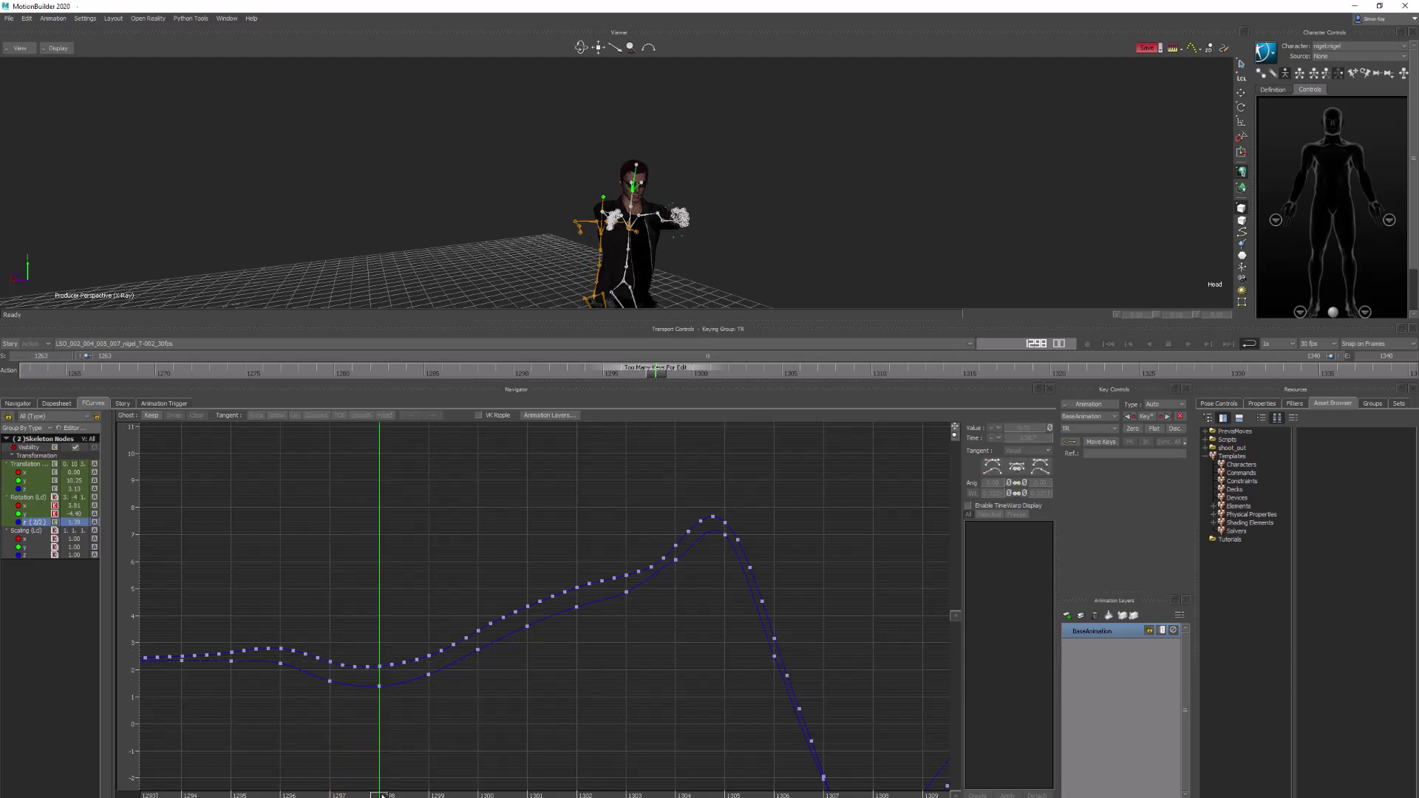
click(509, 788)
key(Right)
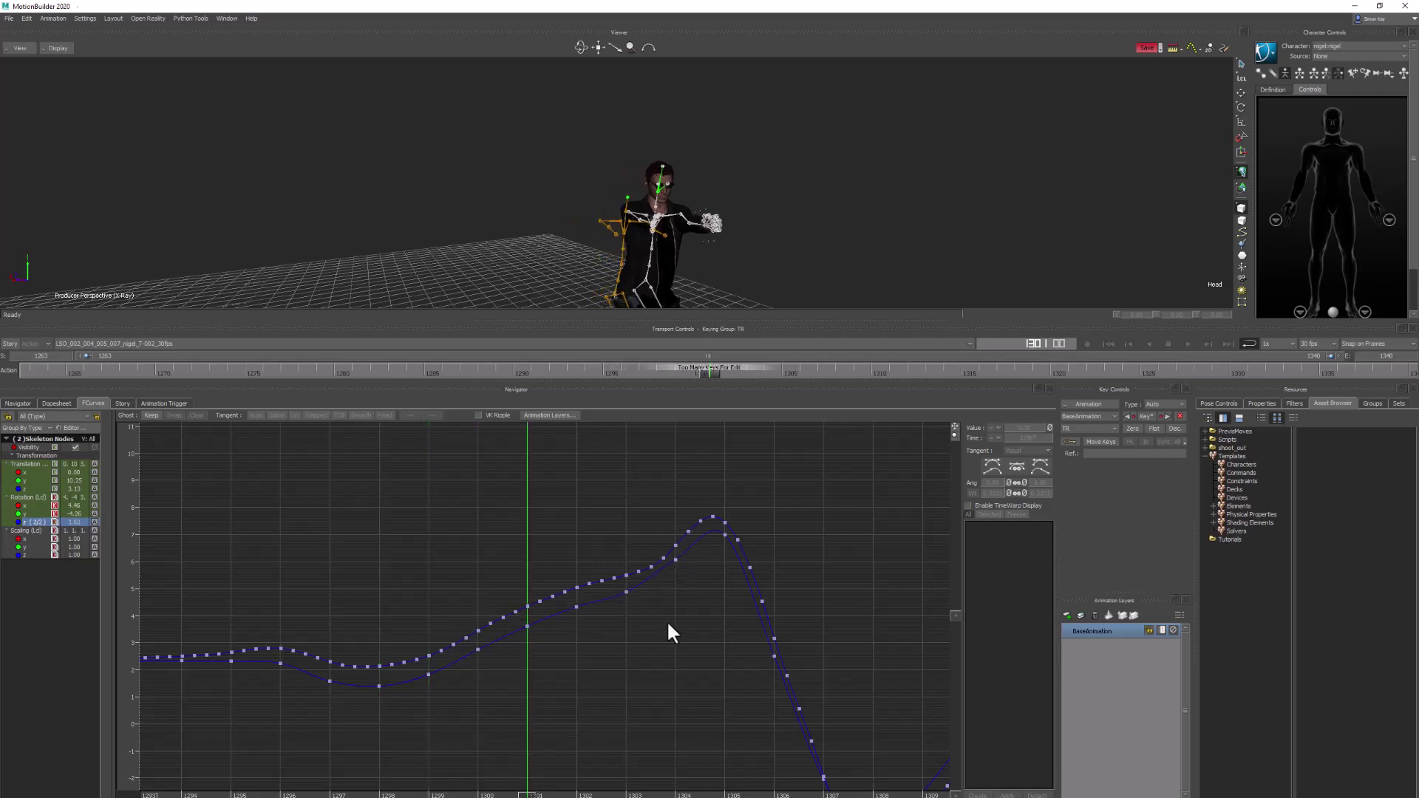
- Examine the two head curves up close between frames 1301 and 1304, including a key that falls between whole frames
ctrl+drag(668, 623, 635, 596)
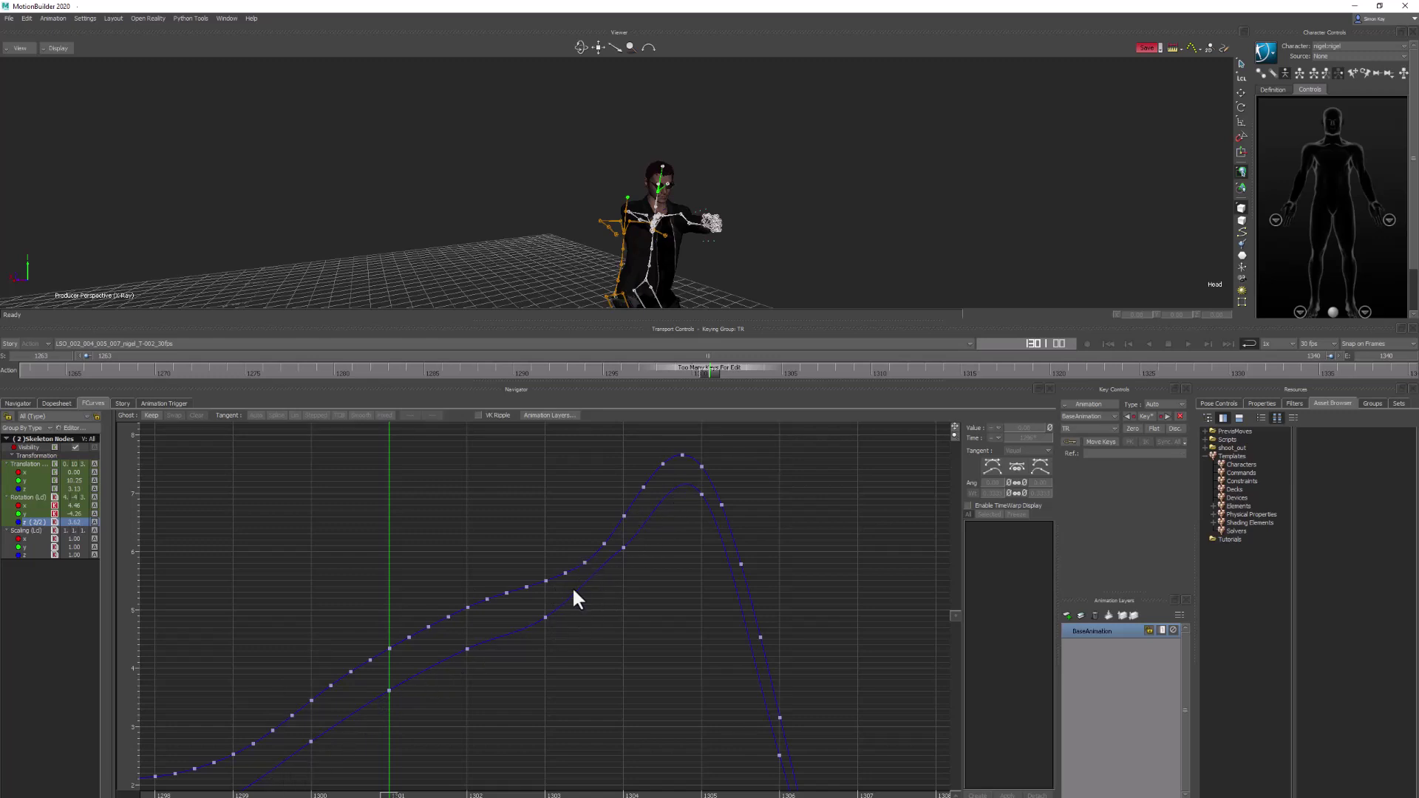
click(551, 788)
click(616, 786)
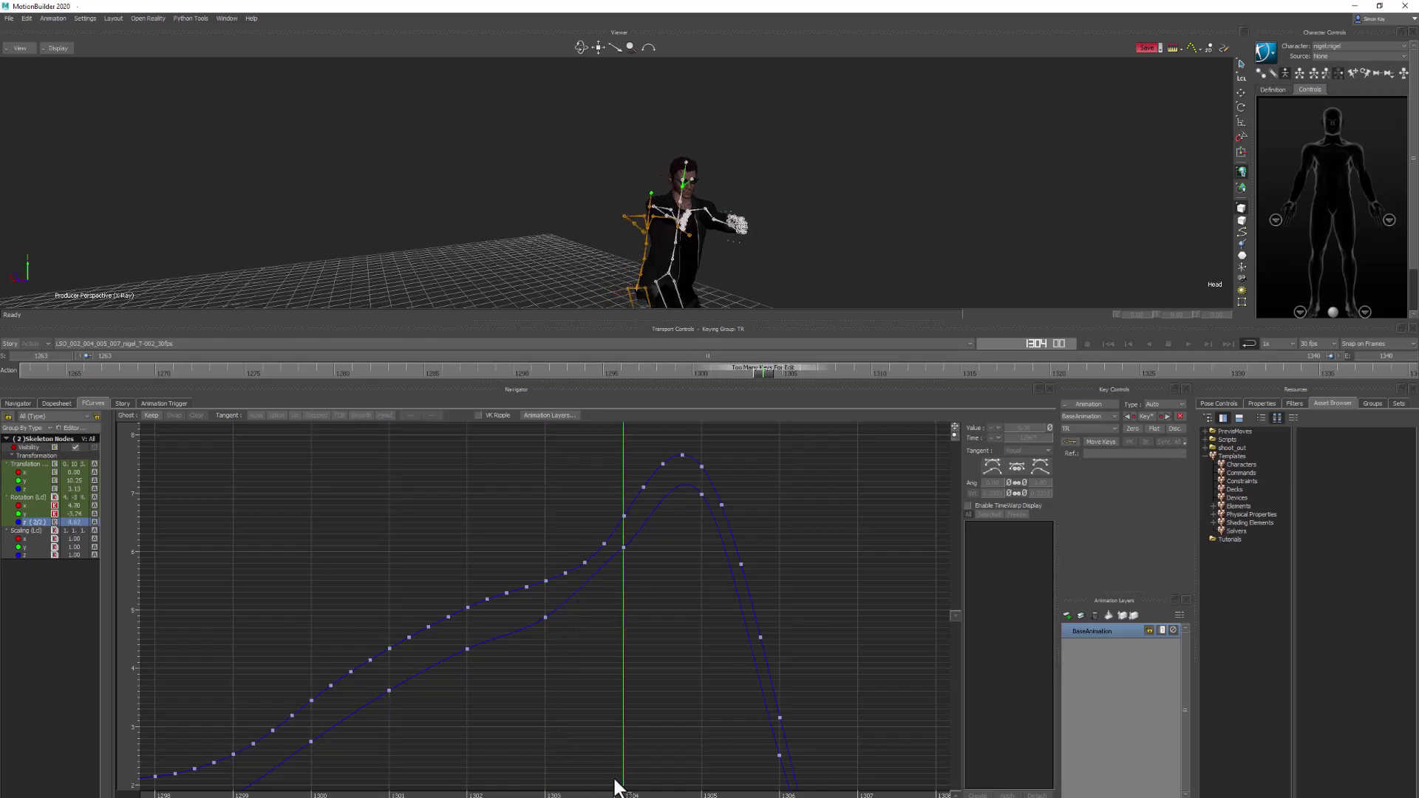
click(585, 564)
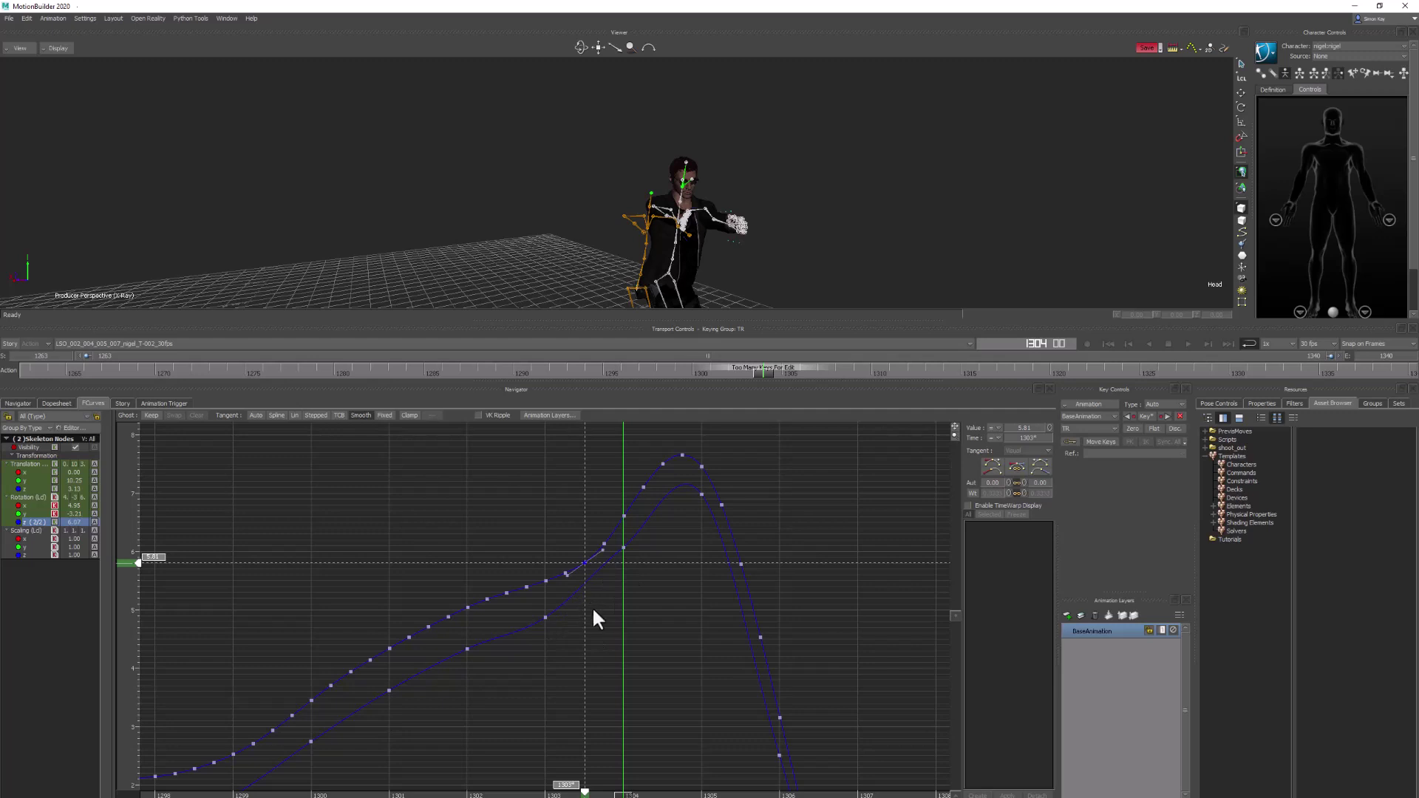
click(590, 617)
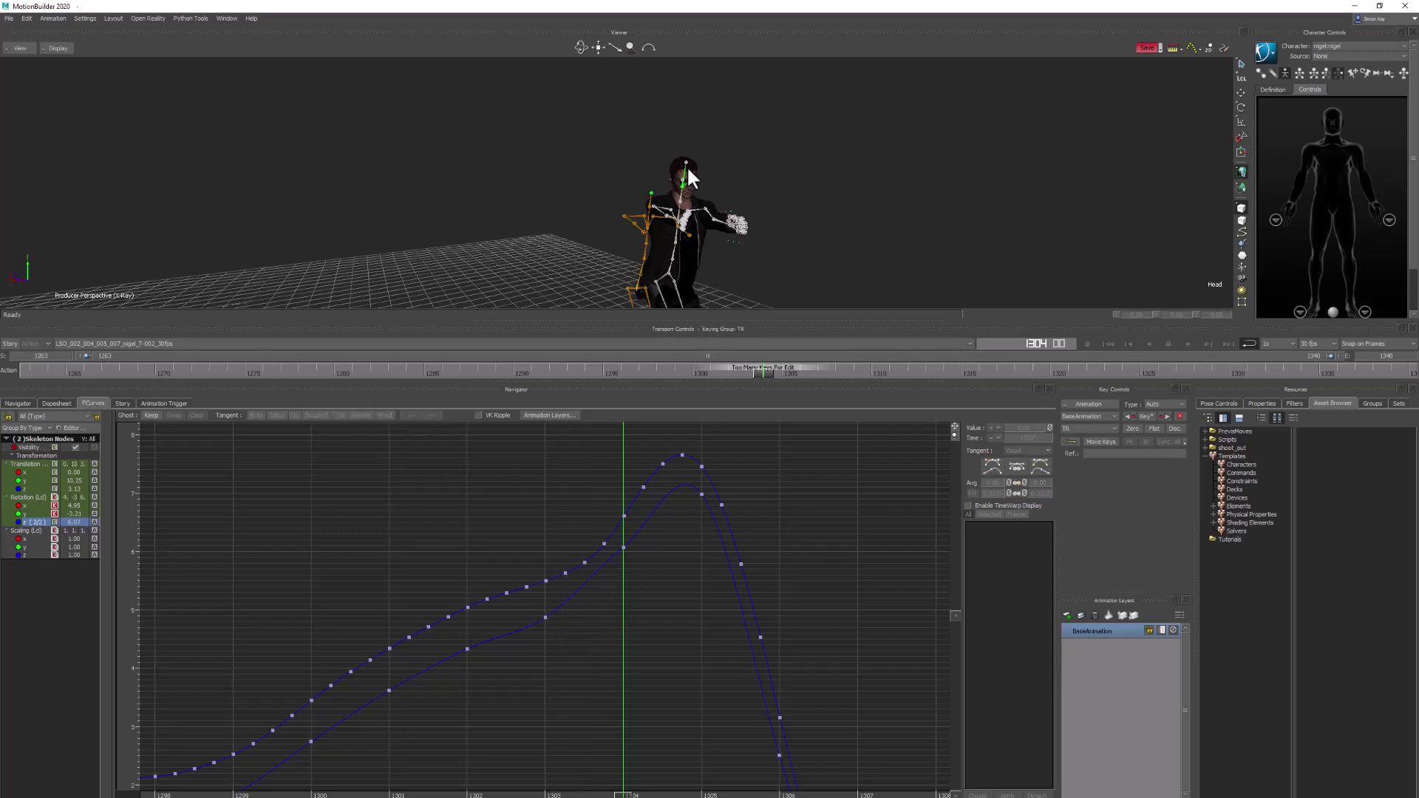
- Try to stretch the later Z rotation keys of the nigel:Head joint over a longer time range
click(683, 185)
key(a)
ctrl+drag(627, 645, 354, 676)
key(ctrl+a)
drag(516, 791, 990, 769)
click(609, 592)
ctrl+drag(609, 591, 631, 567)
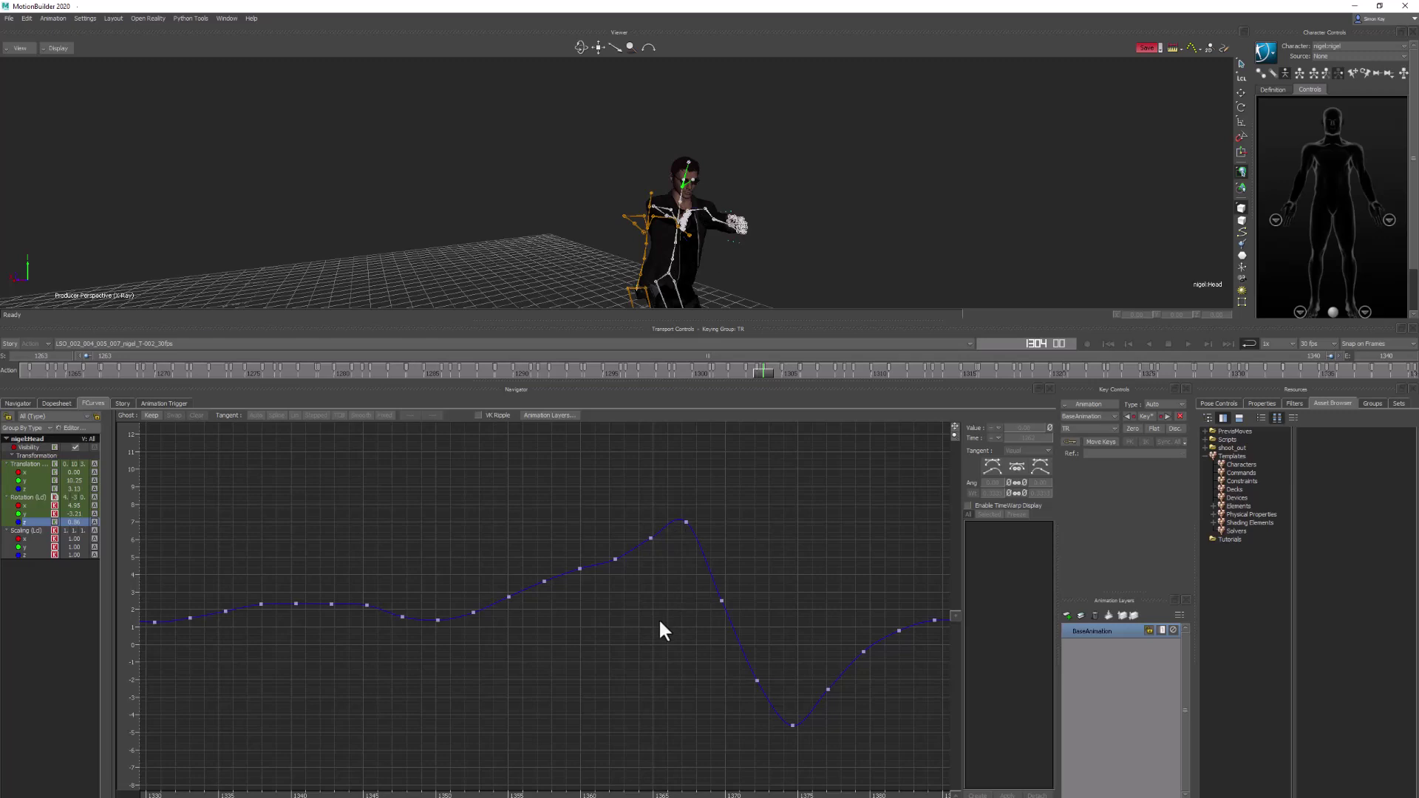
- Undo the retiming of the nigel:Head rotation keys
key(ctrl+z)
key(ctrl+z)
key(ctrl+z)
- Switch to the original nigel_T-002 take and scrub it at 120 fps, comparing the rotation curves of both head joints
click(151, 344)
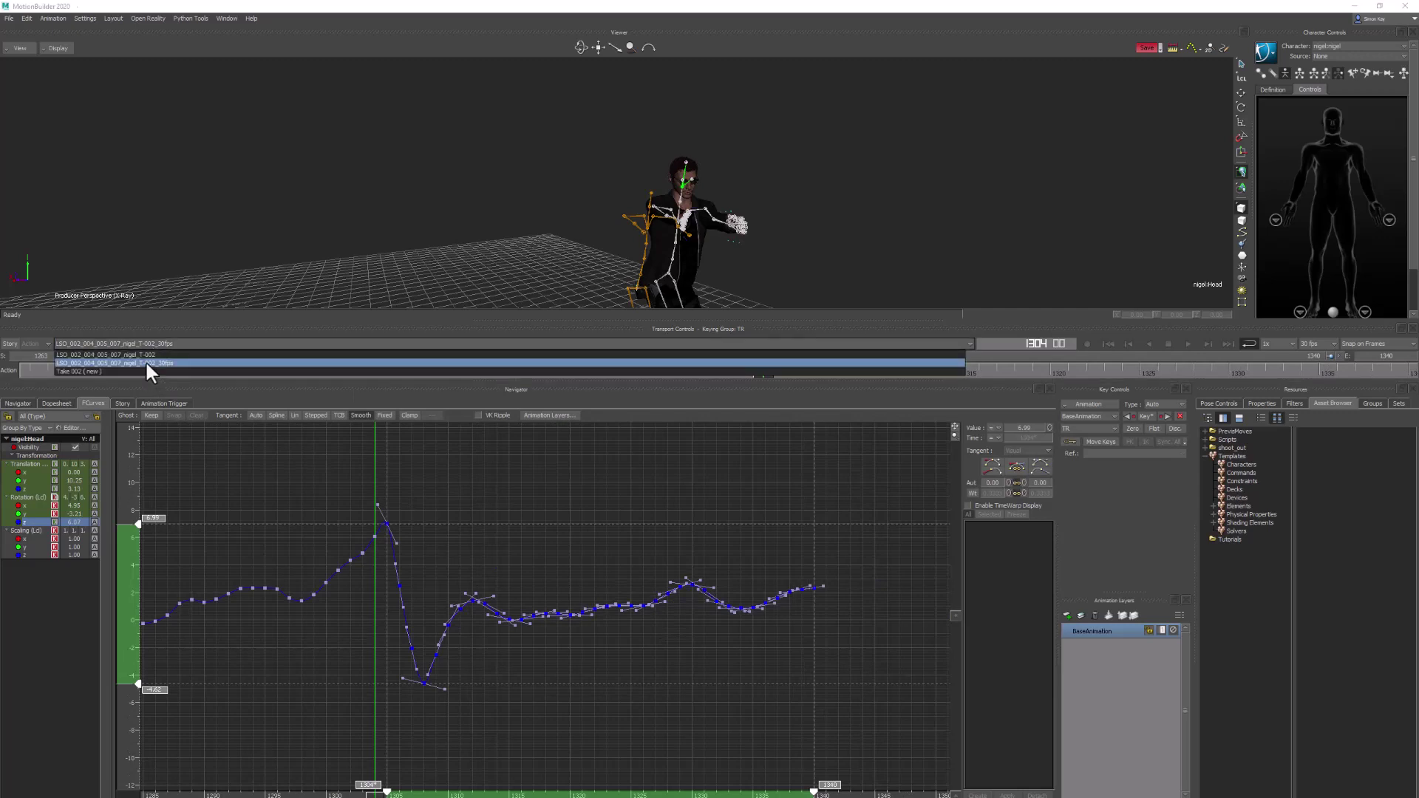
click(145, 359)
shift+drag(443, 589, 665, 186)
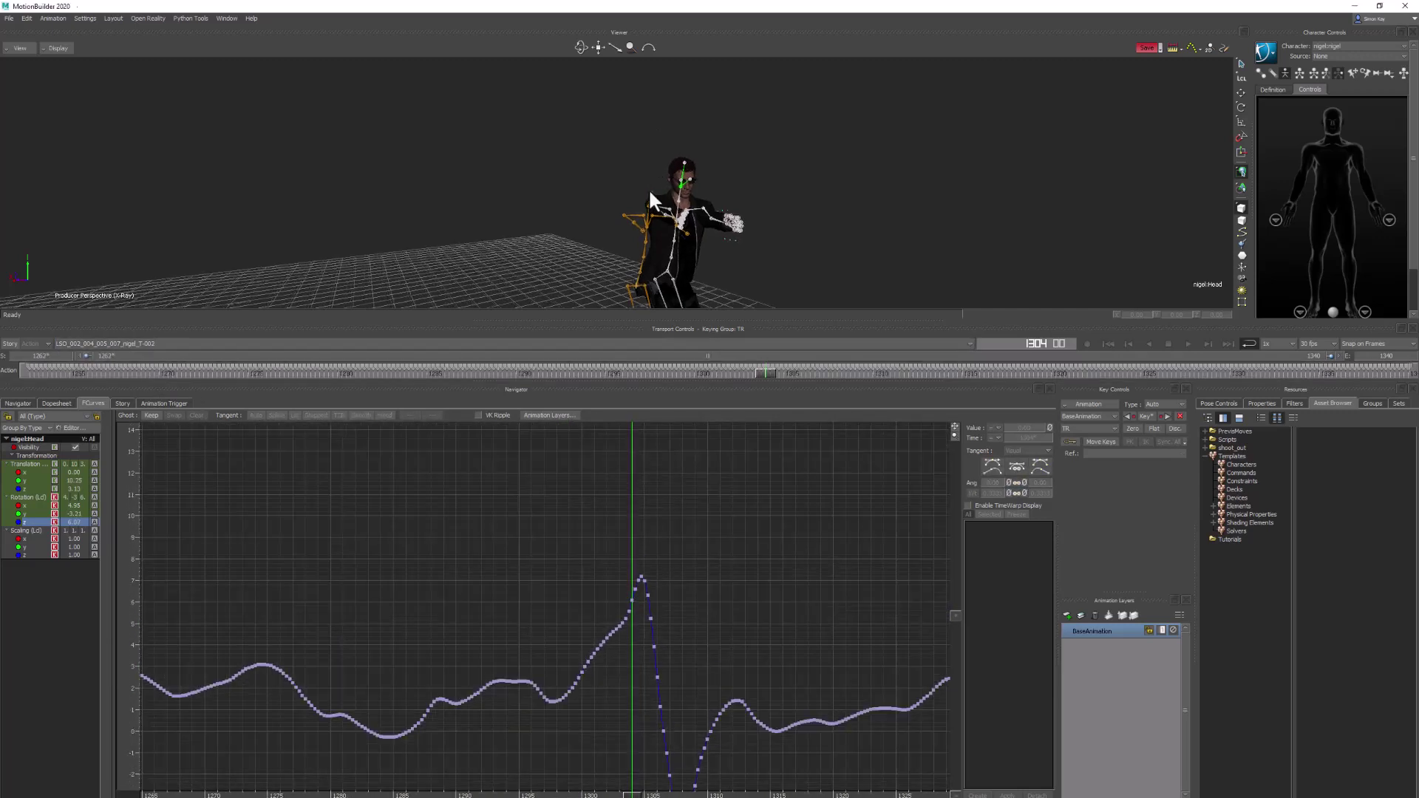
shift+click(651, 193)
ctrl+drag(622, 681, 754, 584)
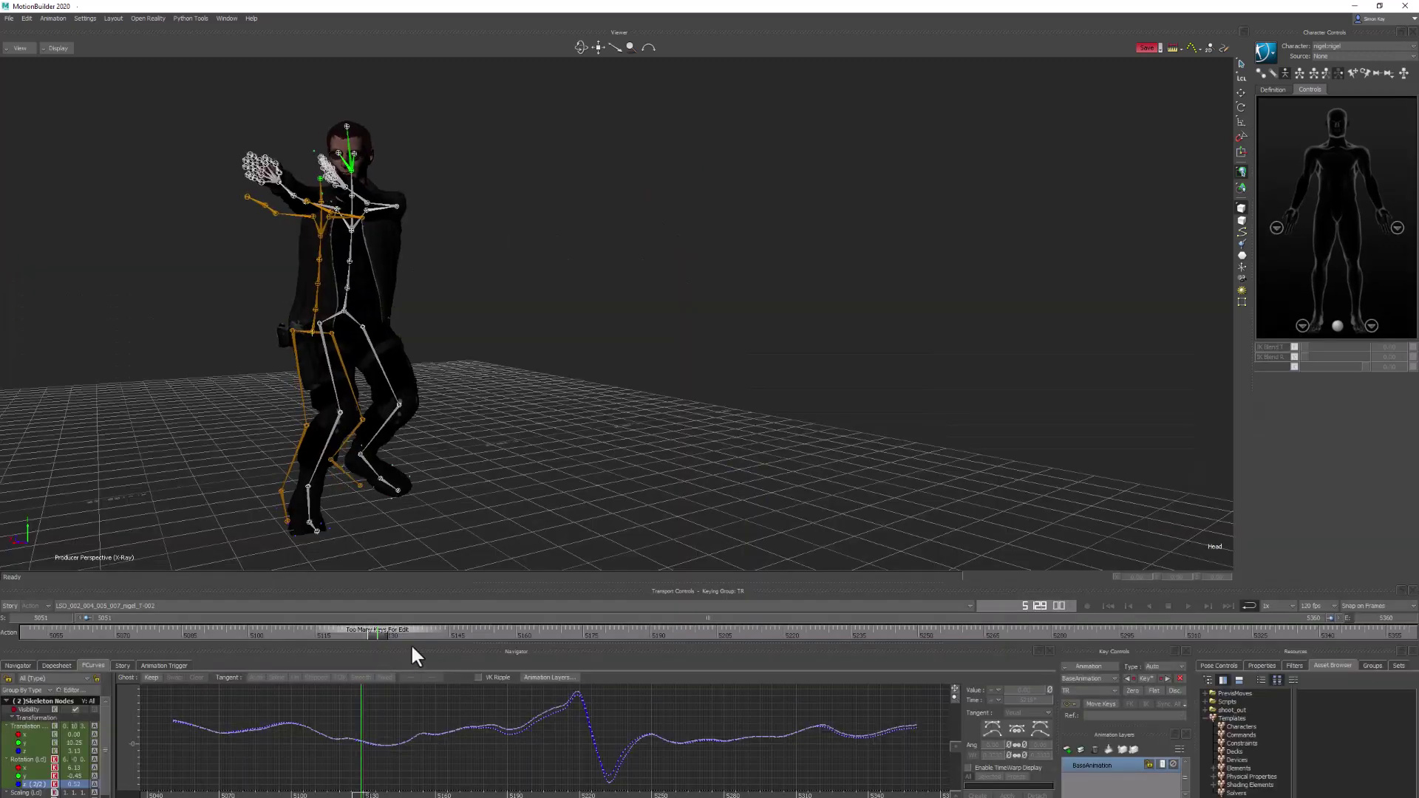
drag(727, 654, 824, 640)
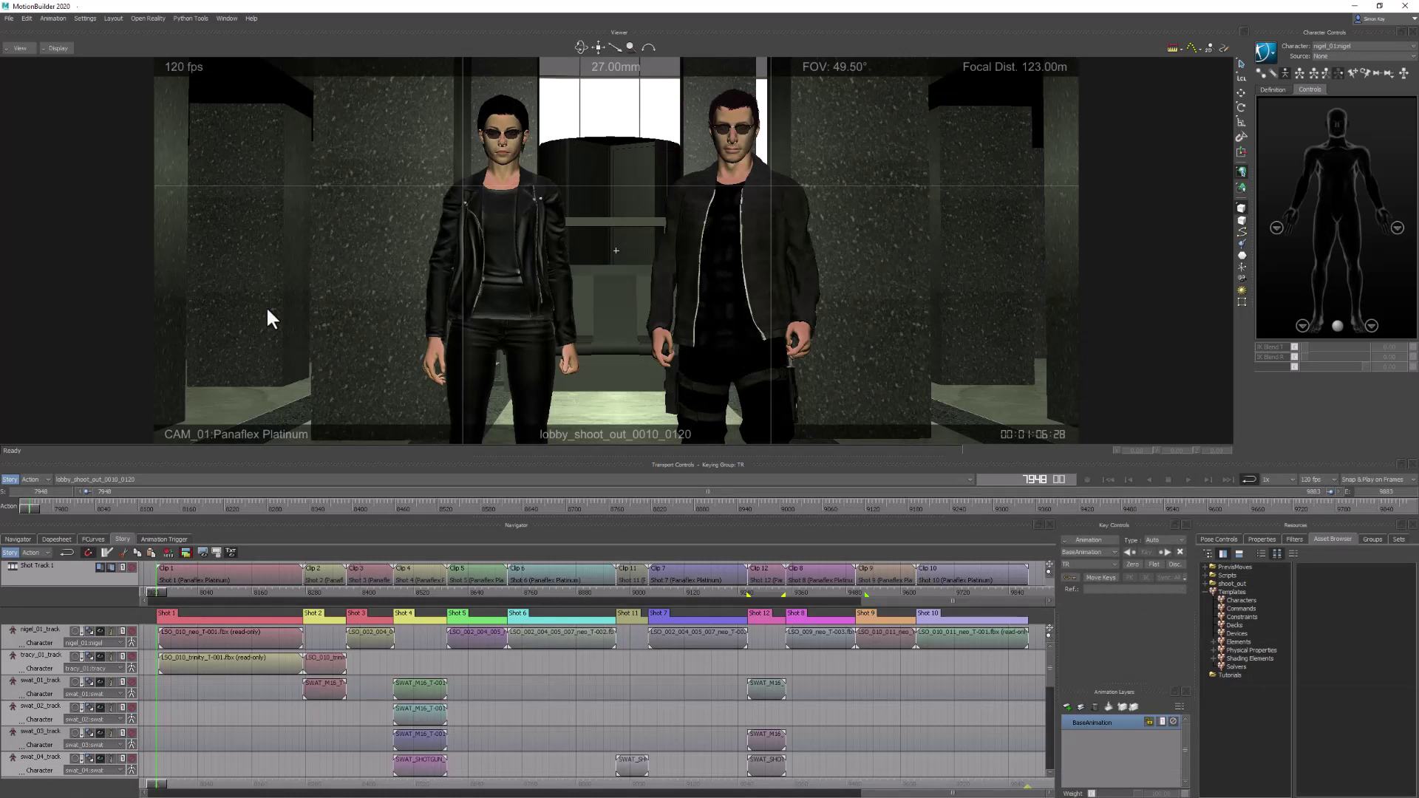
- Show the display rate readout in the viewer of the lobby scene and play the start of the sequence
click(57, 48)
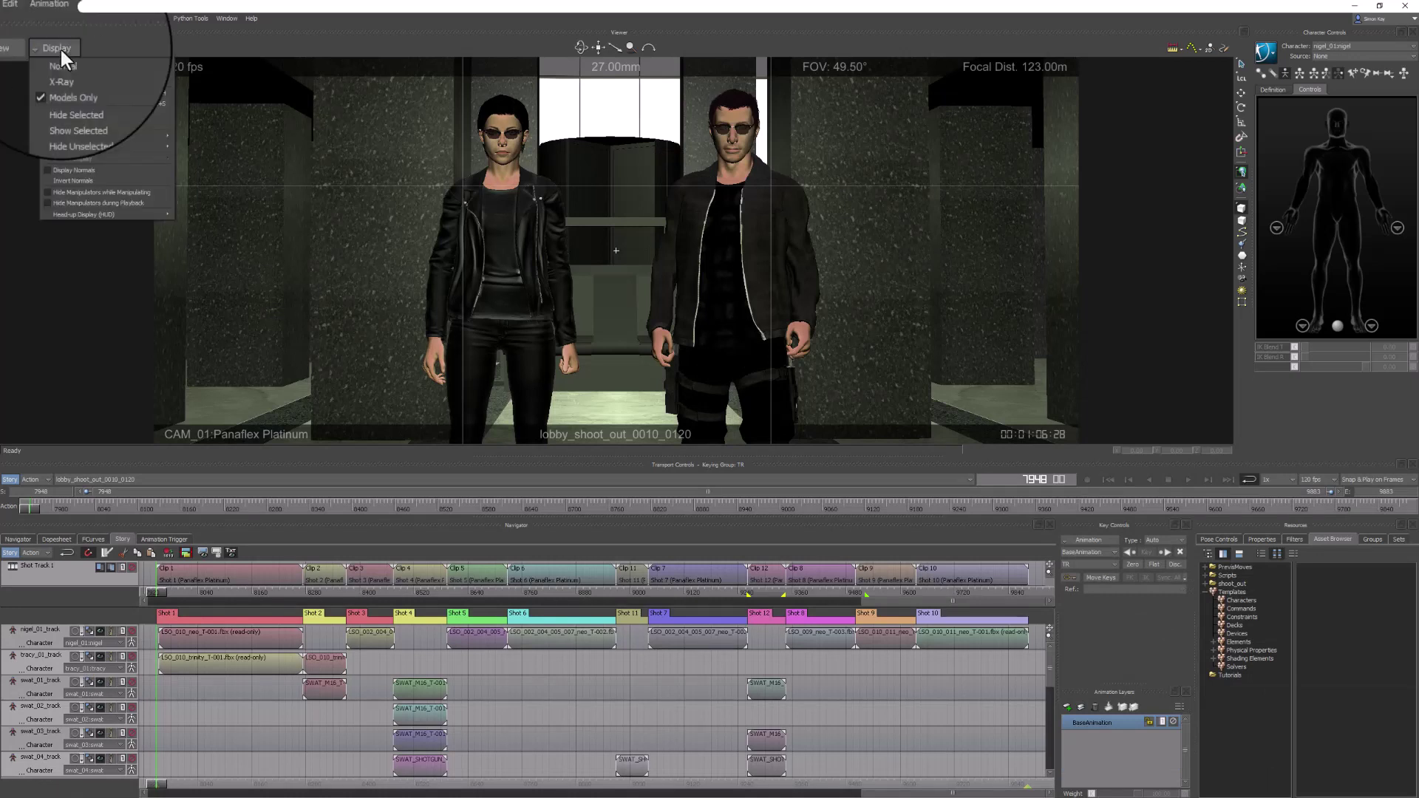
mouse_move(125, 214)
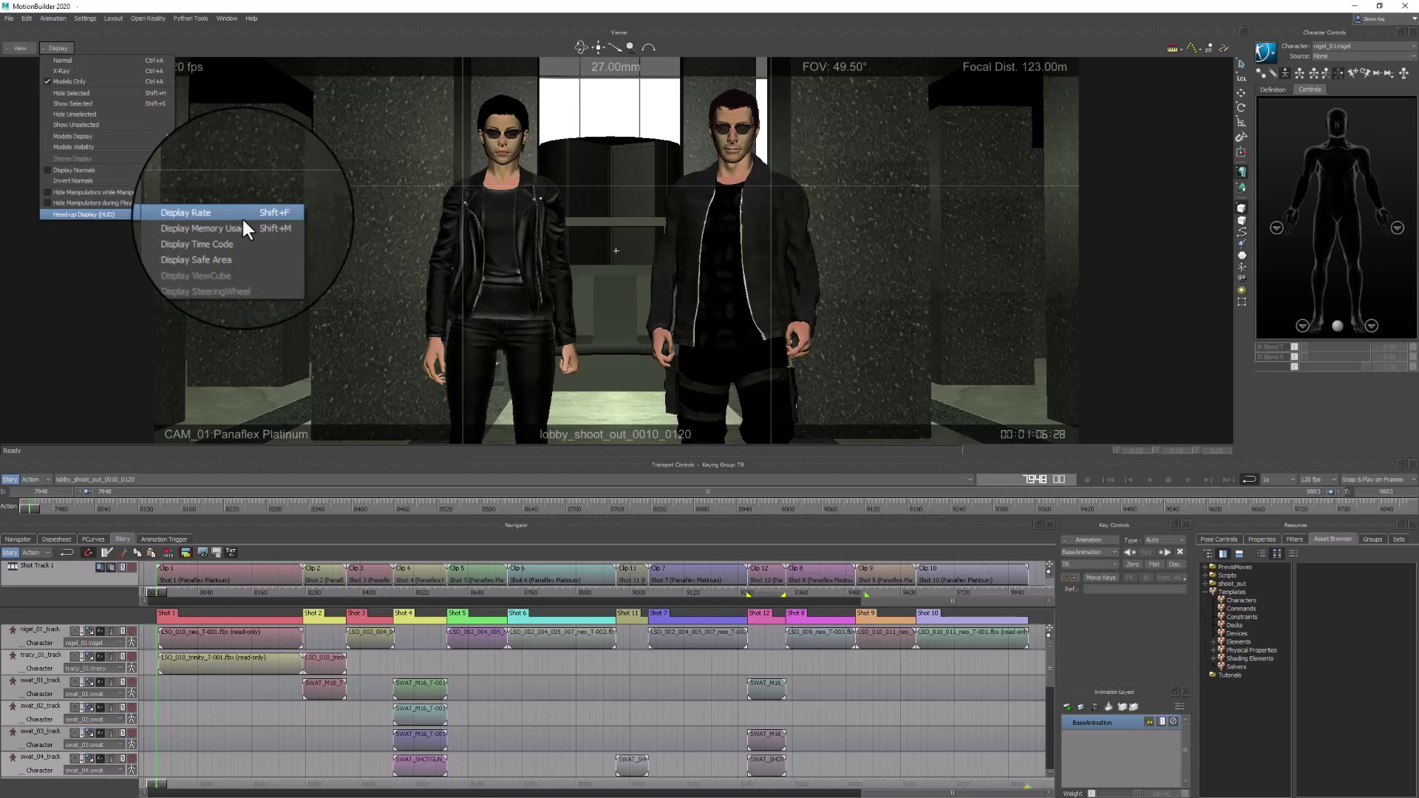
click(222, 213)
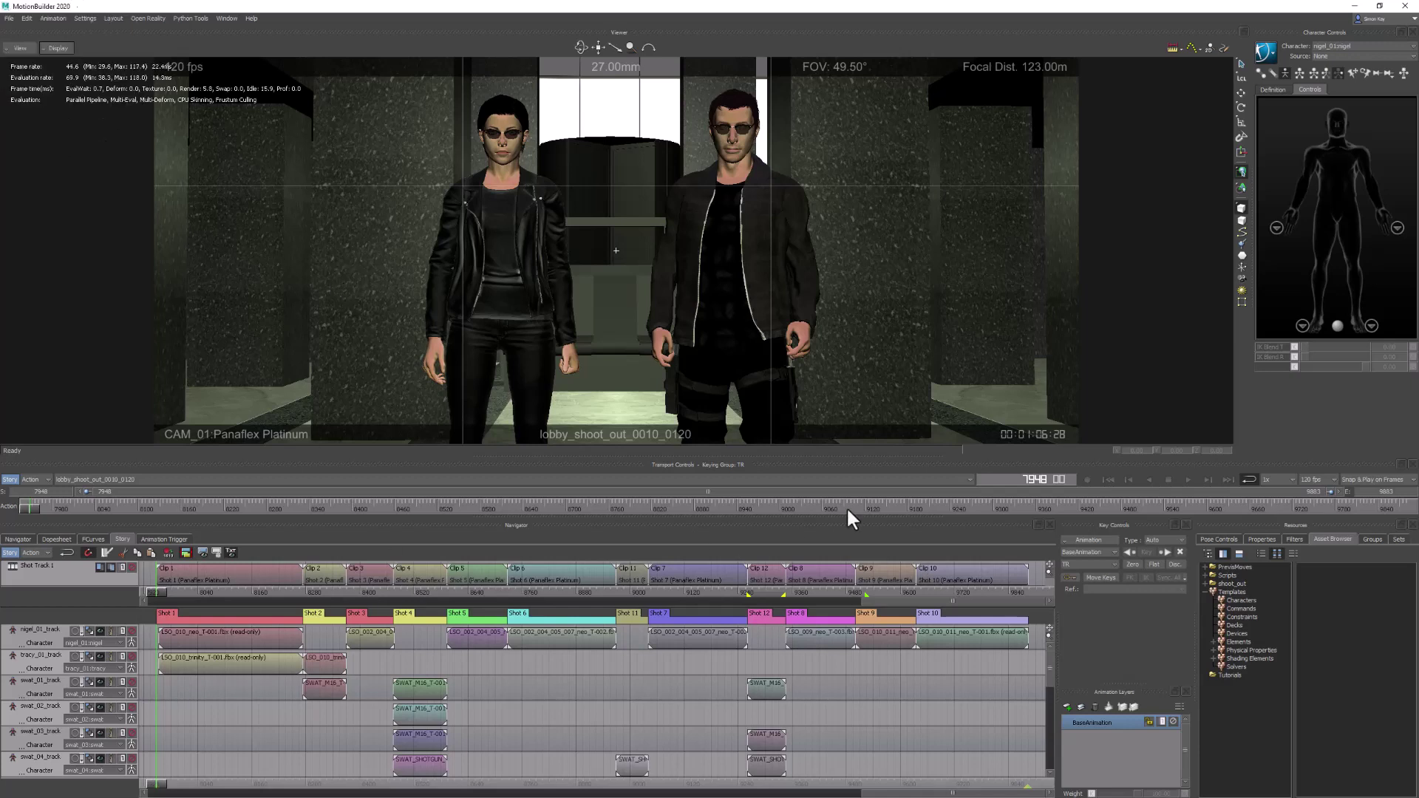
click(1188, 481)
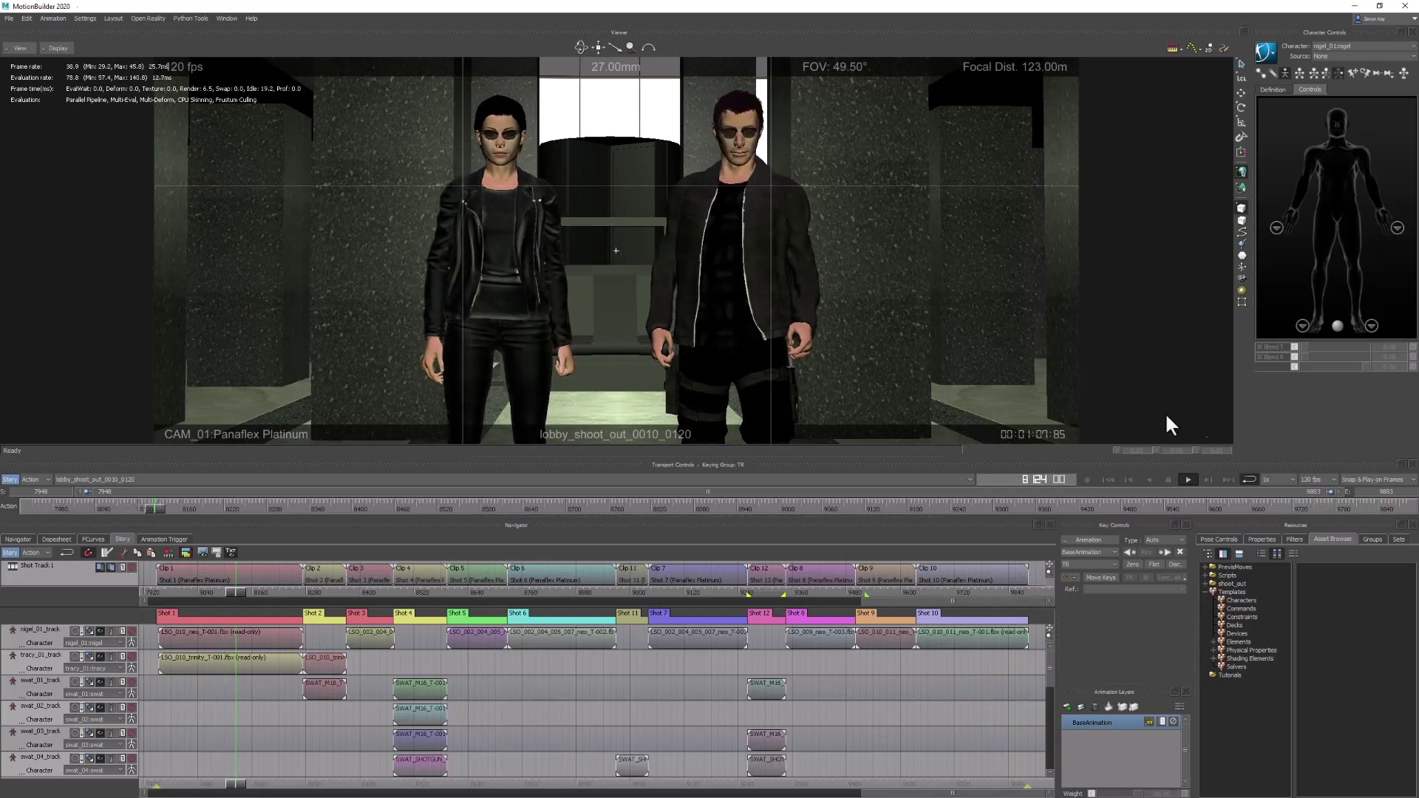
click(1171, 481)
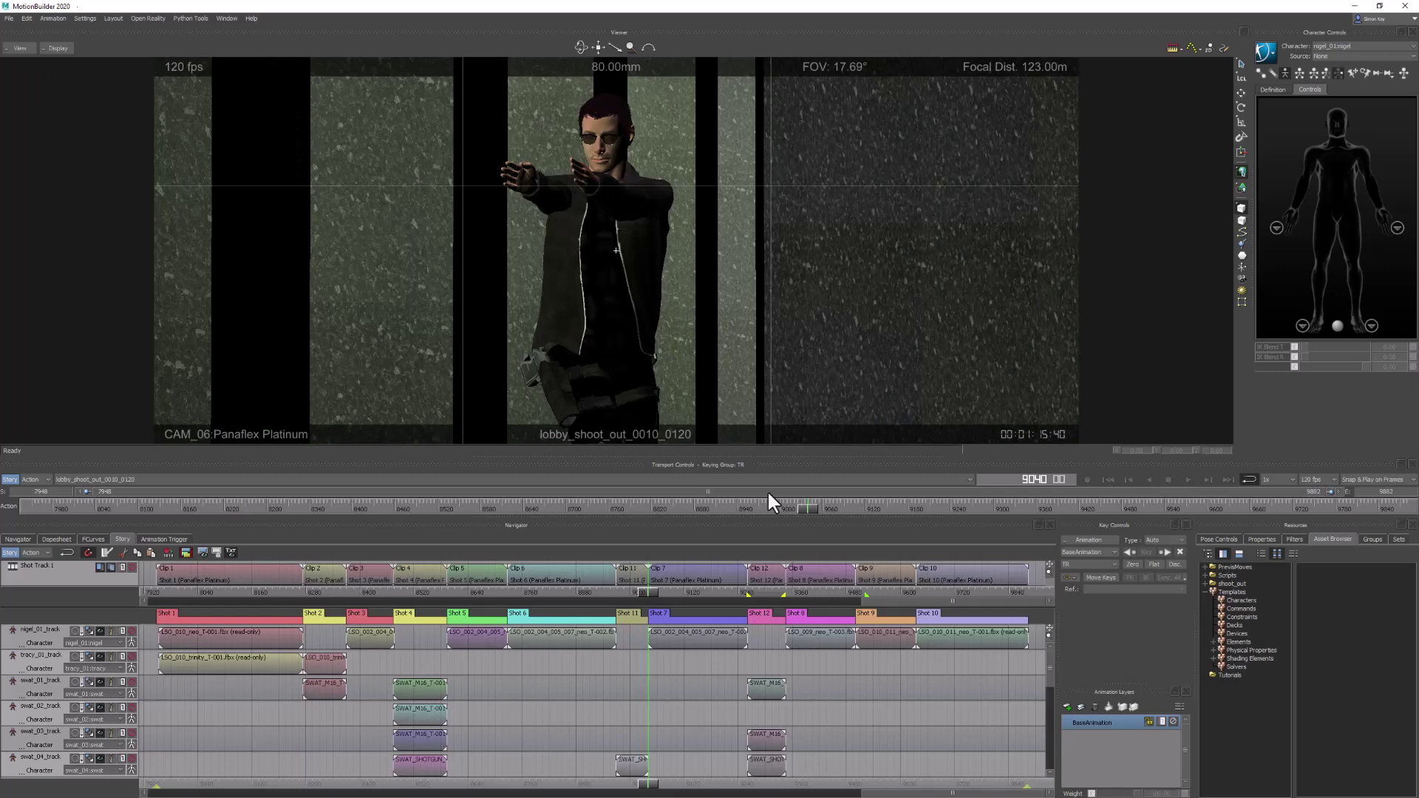
- Go to the start of Shot 7, select its nigel_01_track motion clip, and show the shot beside the reference footage in two panes
double_click(767, 490)
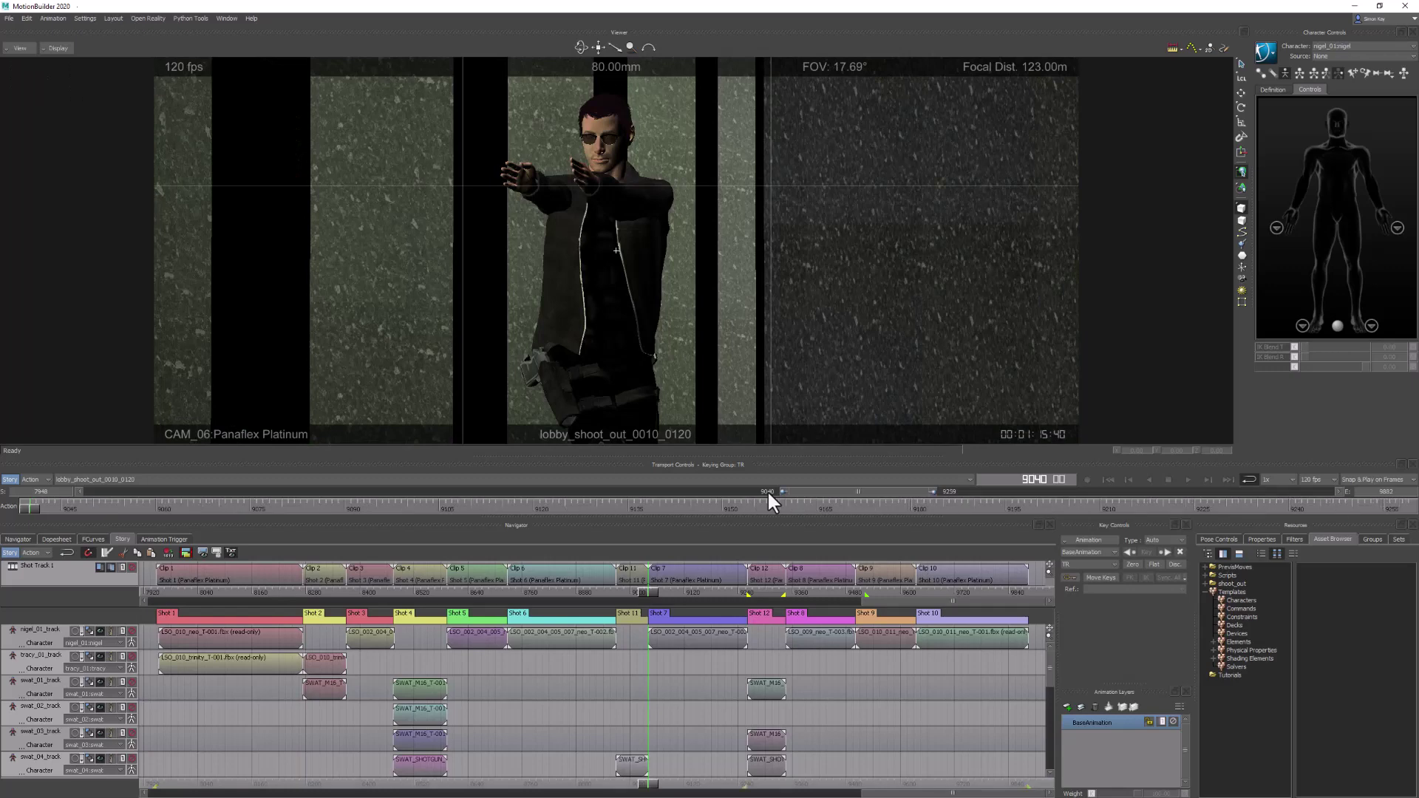
click(679, 640)
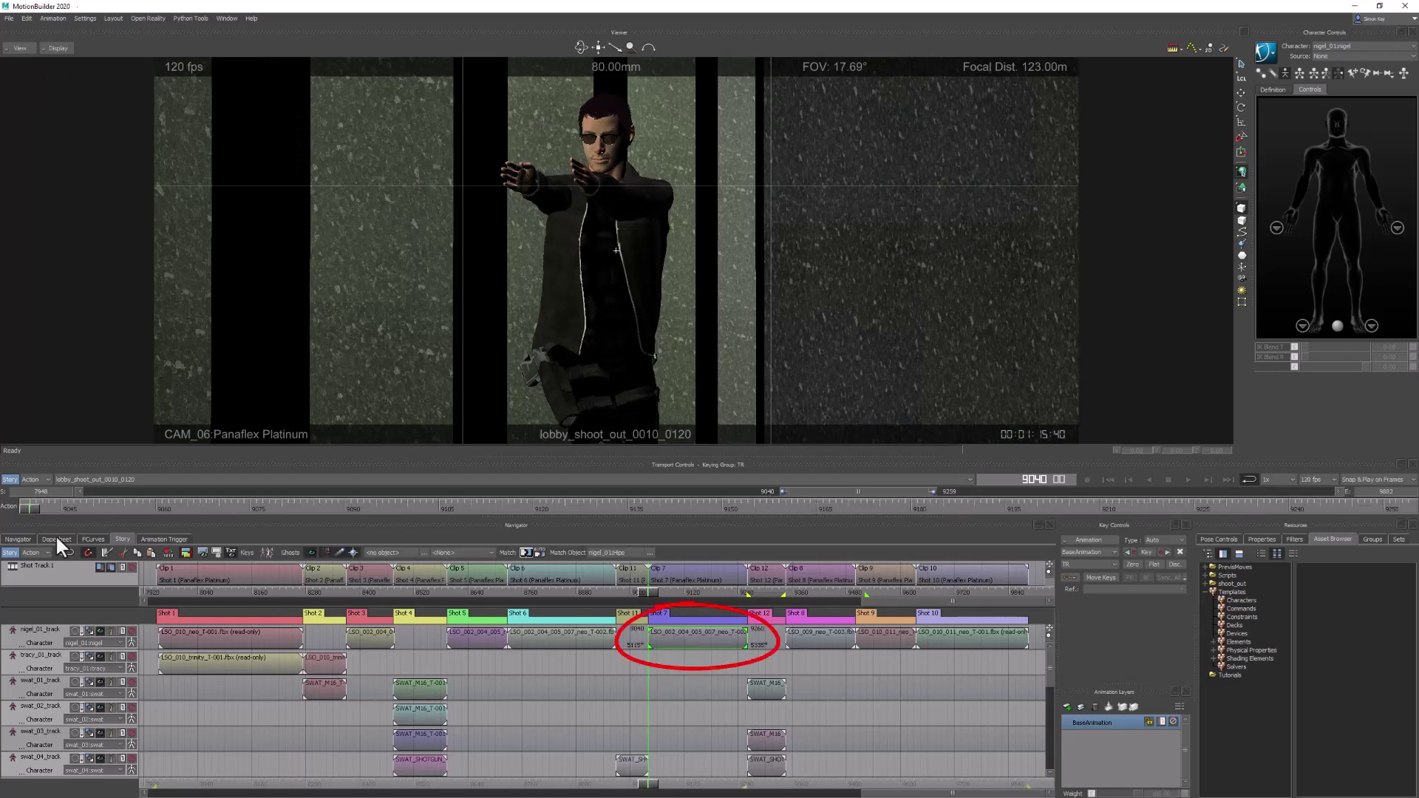
mouse_move(34, 504)
mouse_down()
mouse_move(683, 500)
mouse_move(1397, 530)
mouse_move(26, 509)
mouse_up()
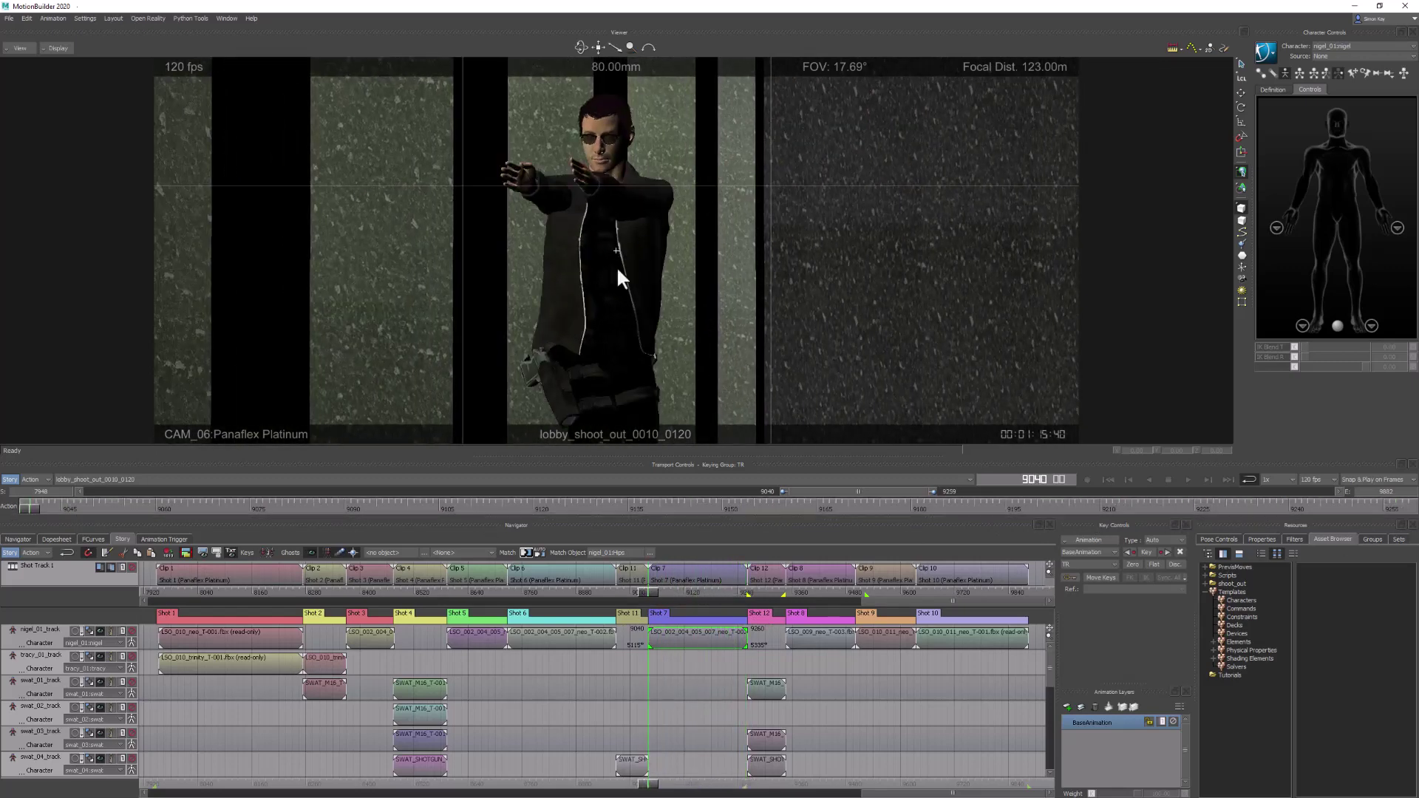
key(ctrl+2)
mouse_move(40, 501)
mouse_down()
mouse_move(1269, 498)
mouse_move(27, 504)
mouse_up()
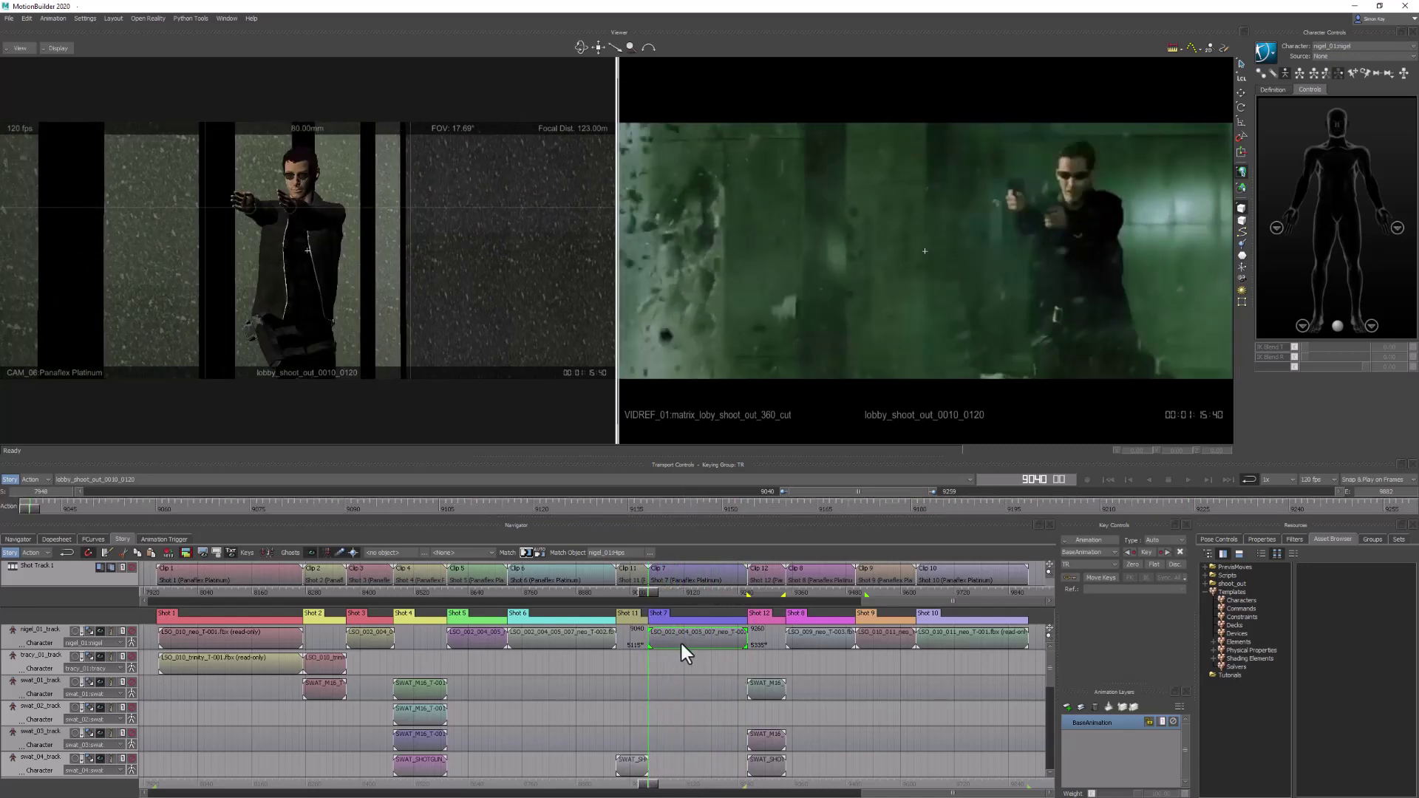
- Move the Shot 7 motion clip on nigel_01_track earlier to the start of Shot 11 and frame it in the Story timeline
drag(682, 644, 649, 645)
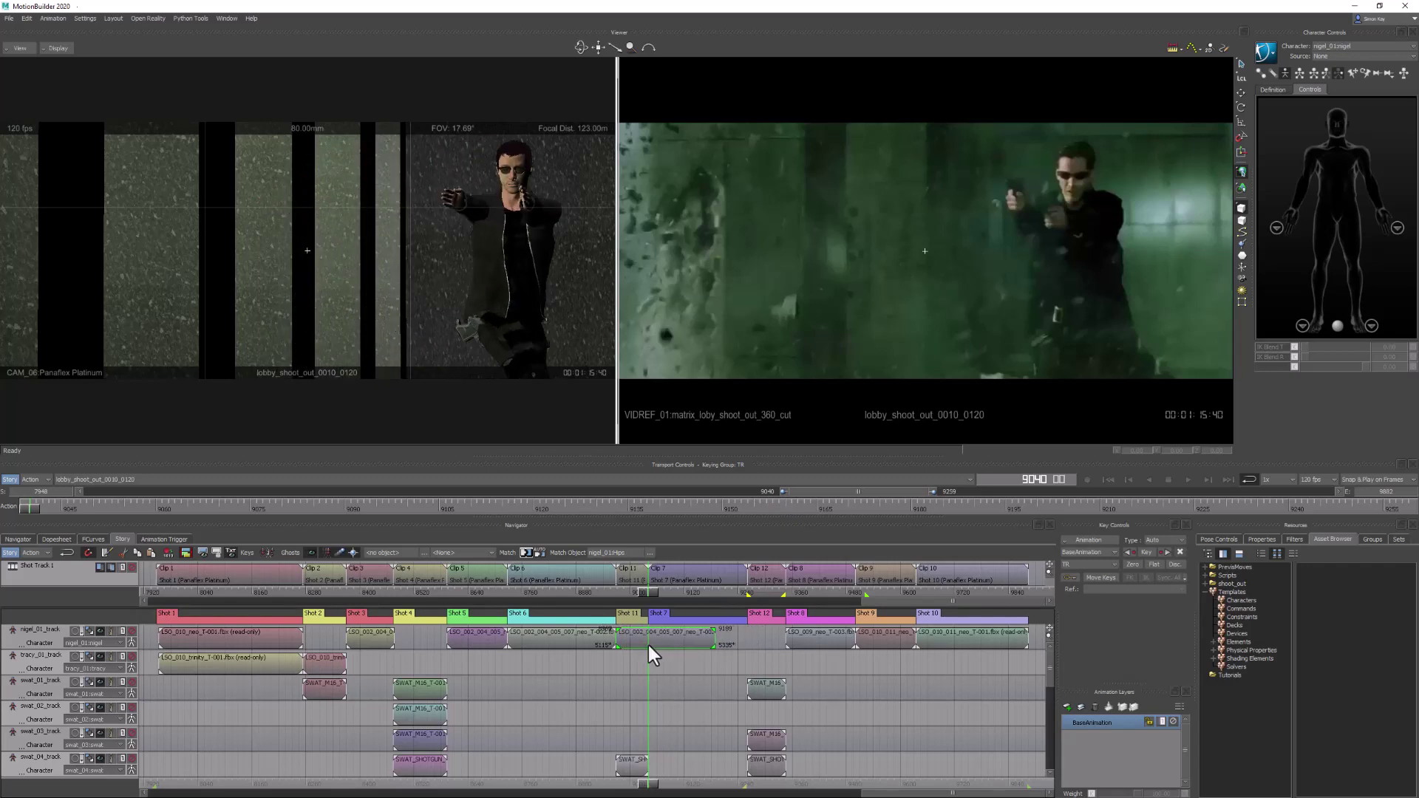
click(73, 553)
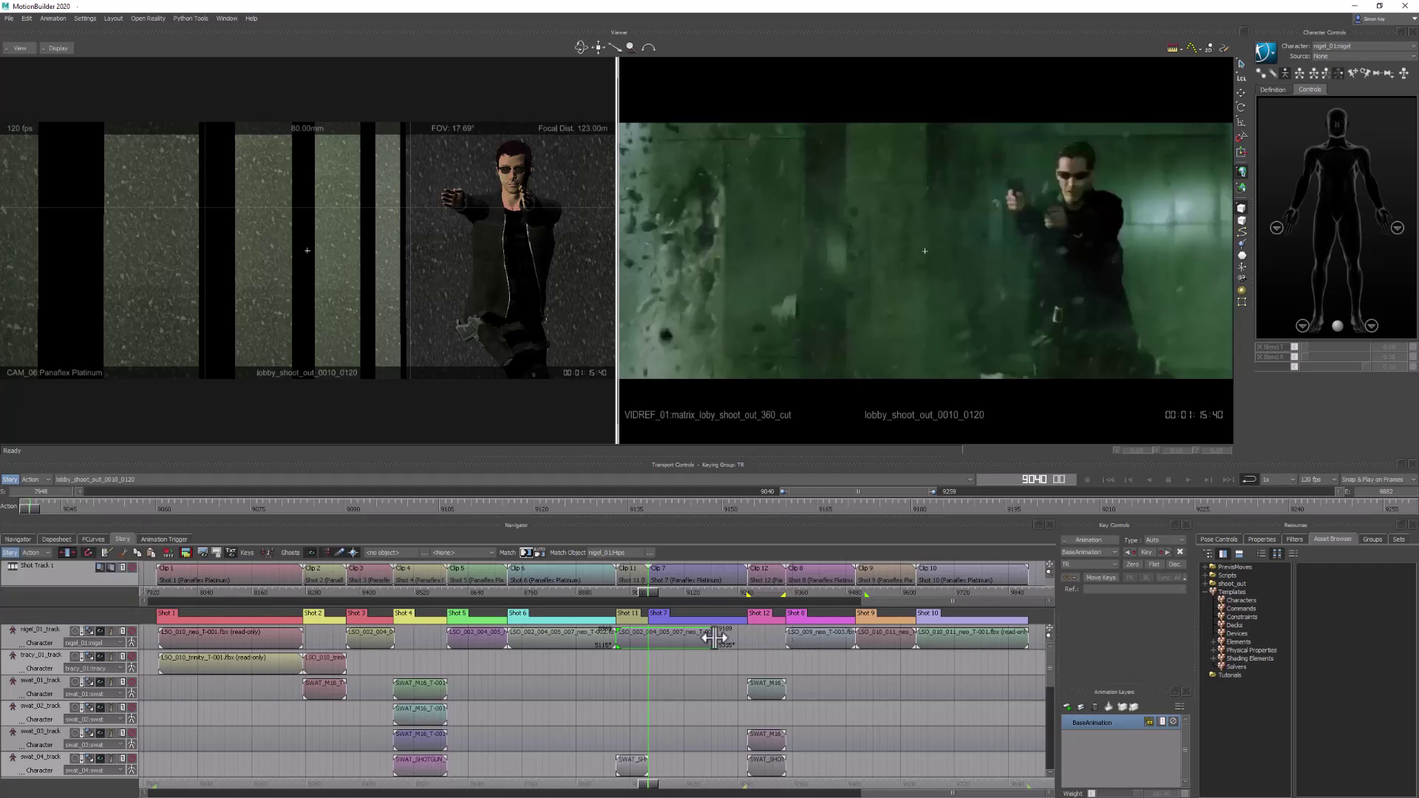
key(f)
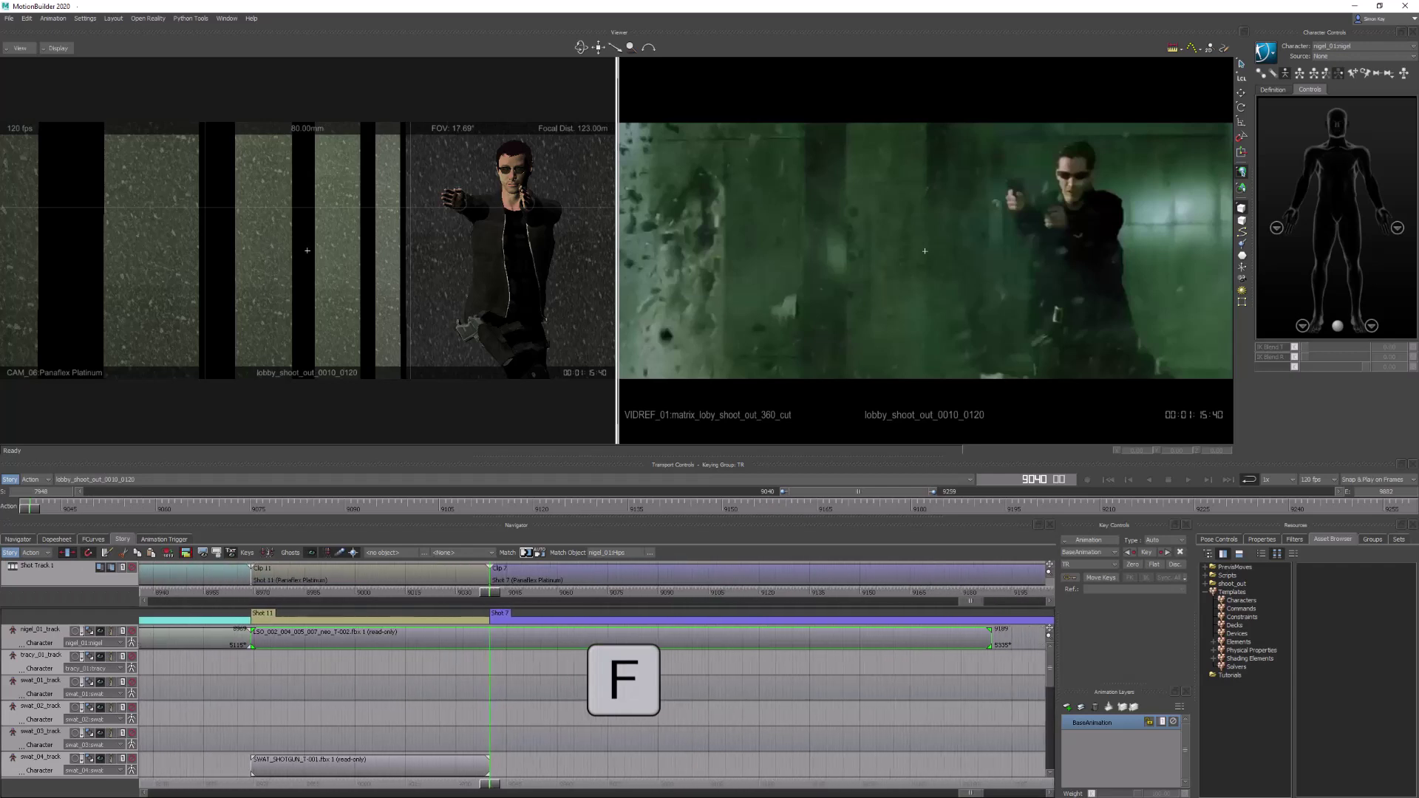
- Stretch the end of the Shot 7 motion clip on nigel_01_track to the start of Shot 12 and play Shot 7 against the reference
scroll(761, 675, down, 1)
shift+drag(761, 676, 829, 632)
scroll(746, 679, down, 1)
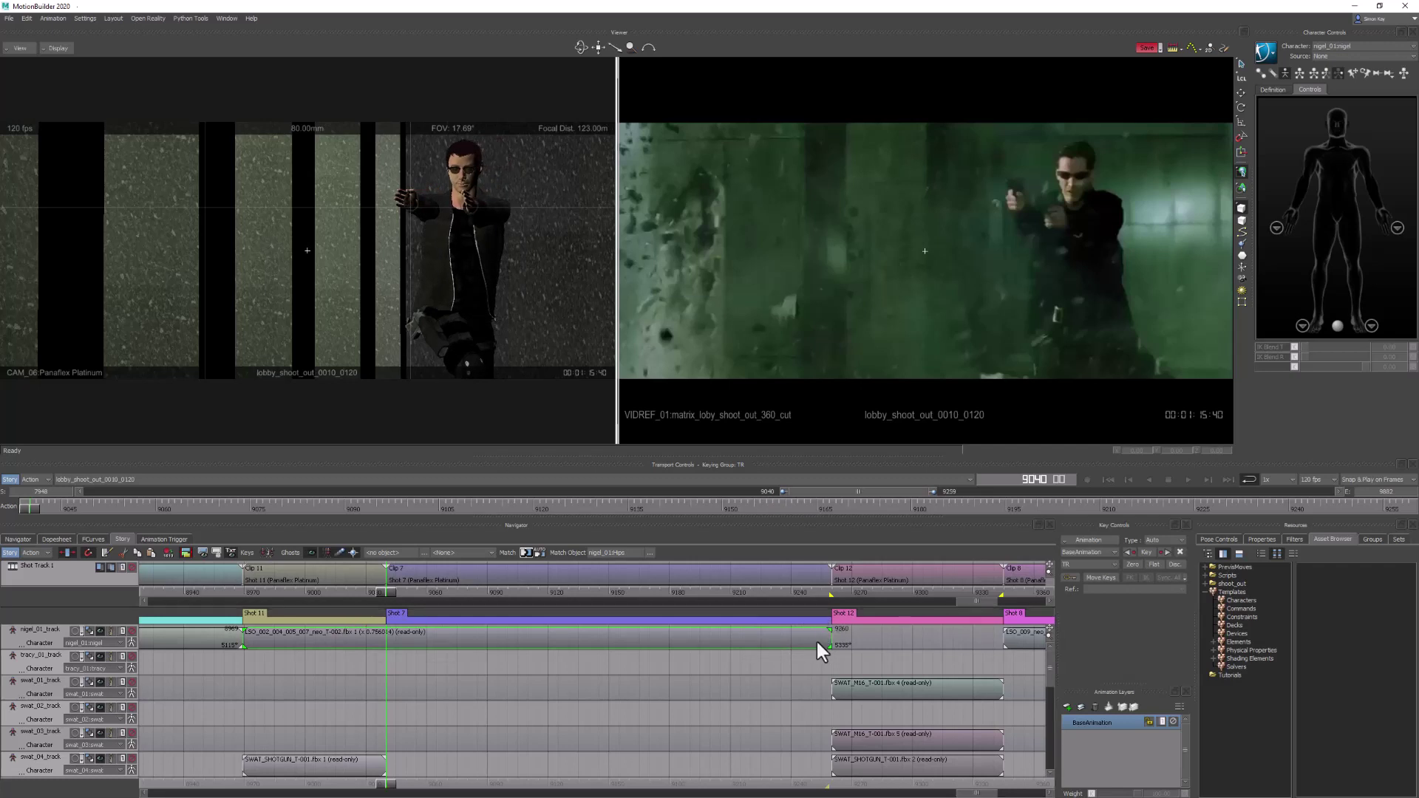
drag(385, 791, 389, 738)
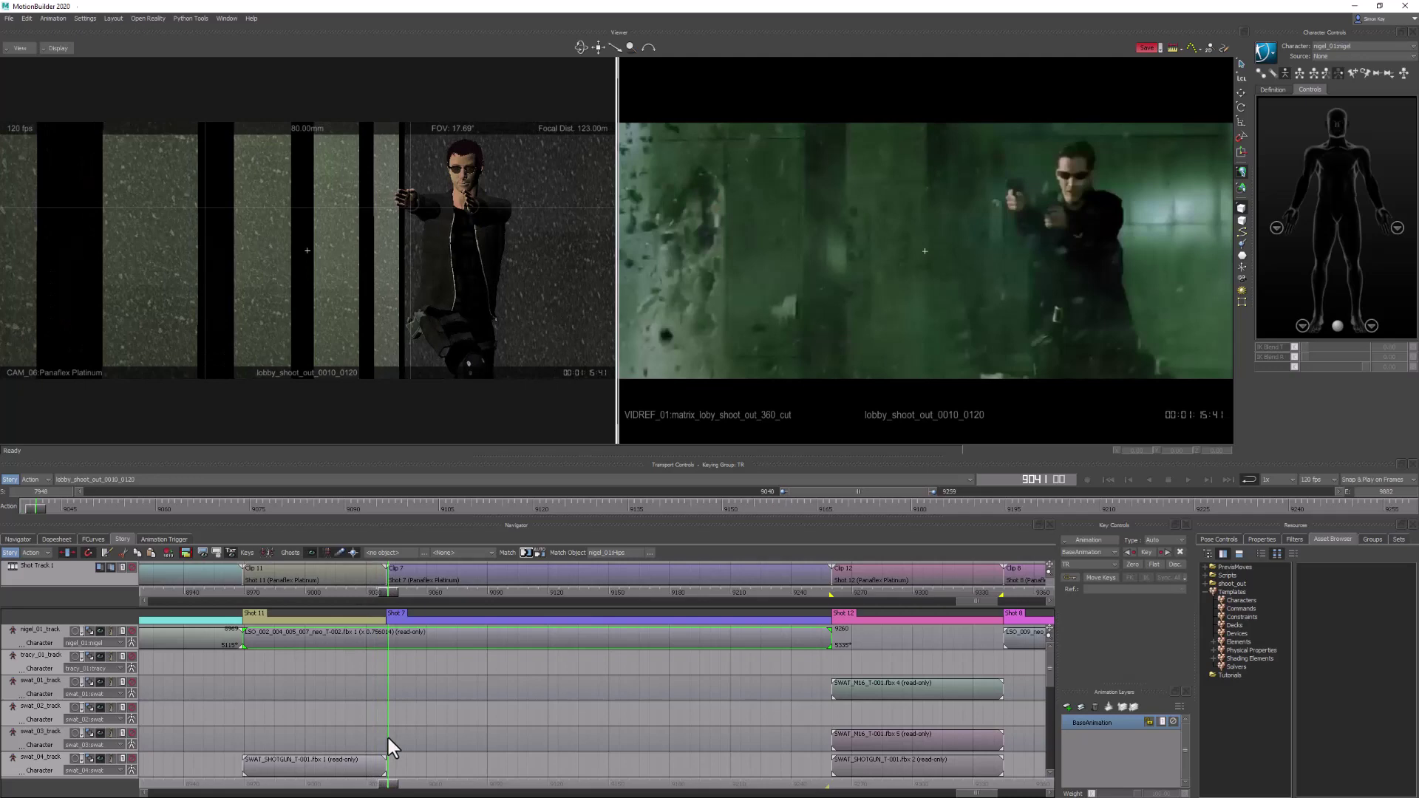
click(1188, 479)
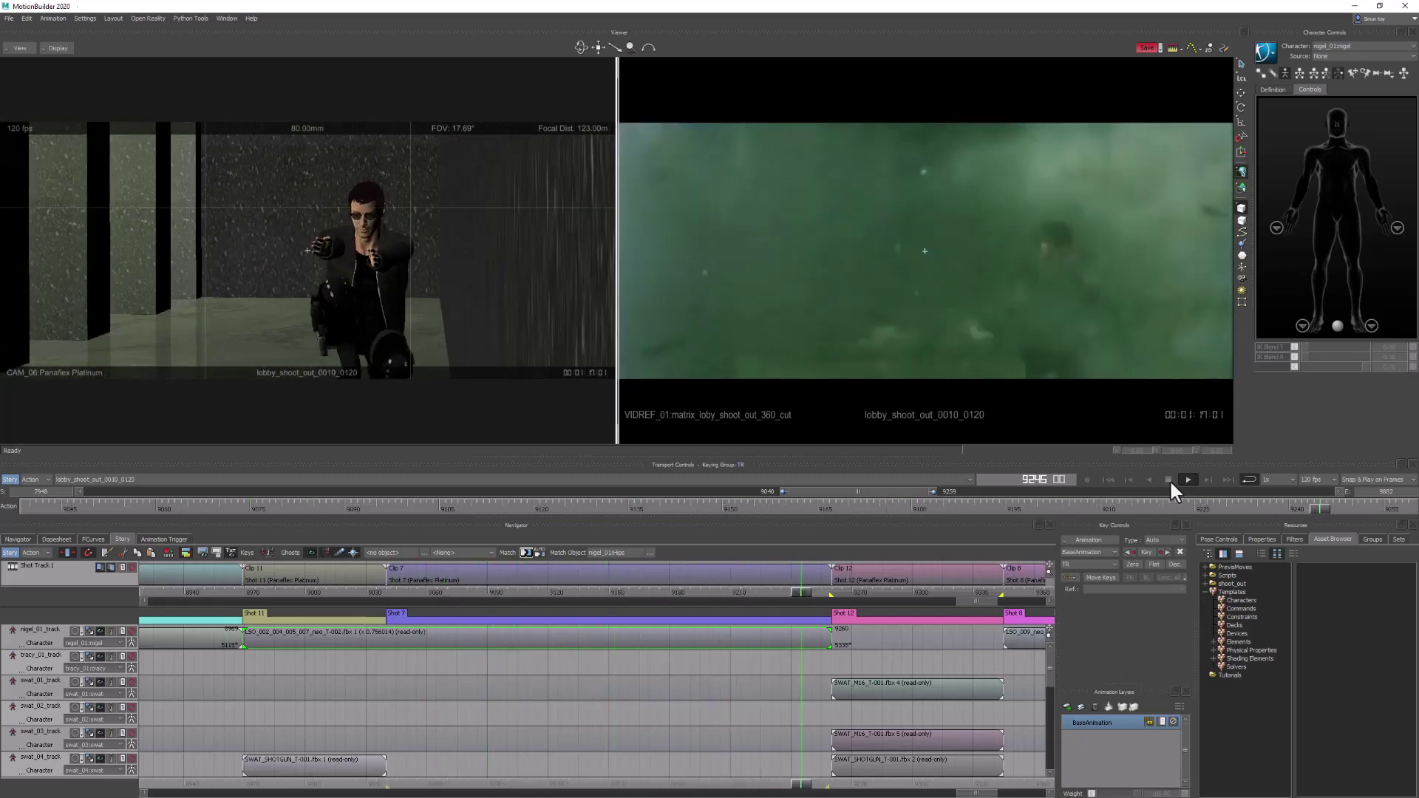
click(1169, 480)
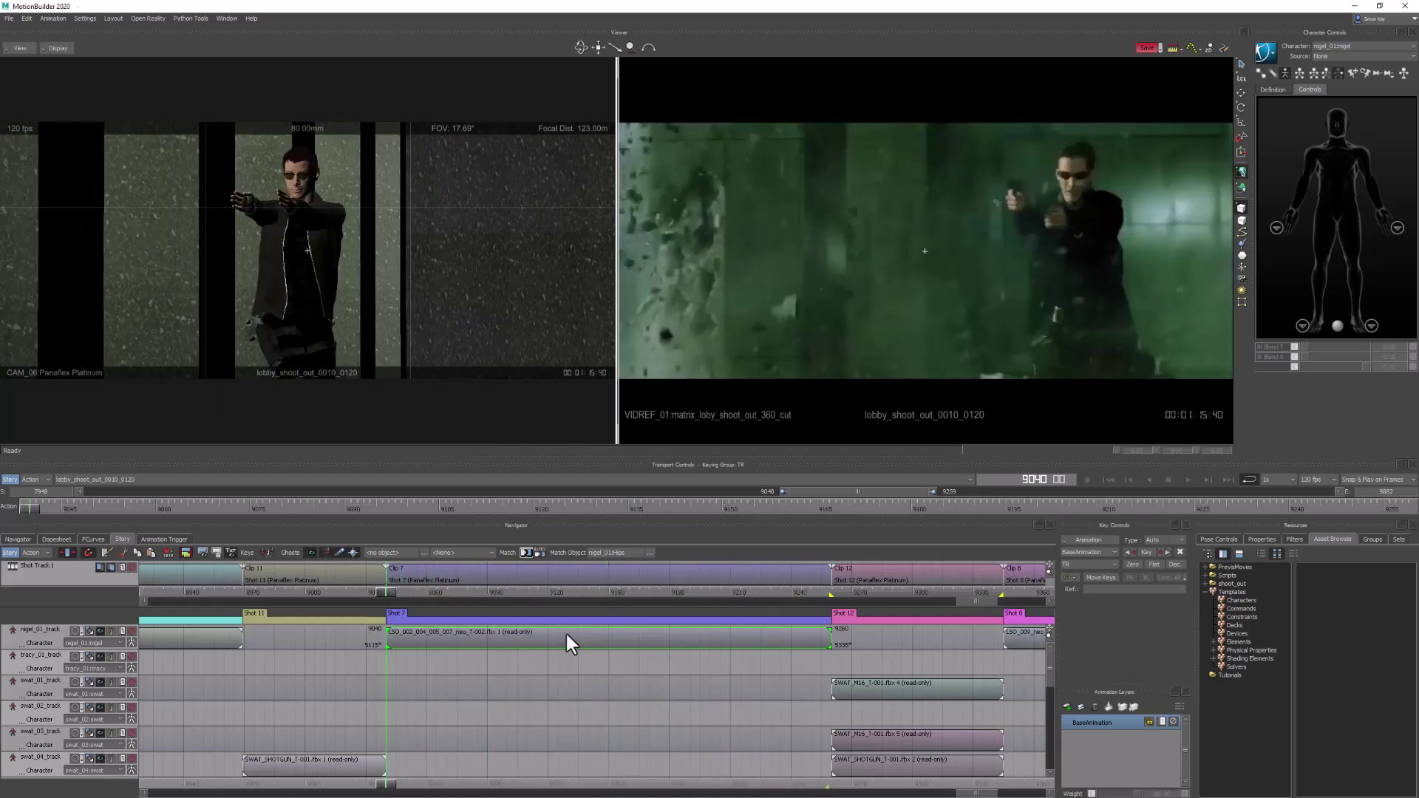
- Set the Shot 7 motion clip's speed to 0.75 in its asset settings and scrub into the shot to compare poses
double_click(570, 641)
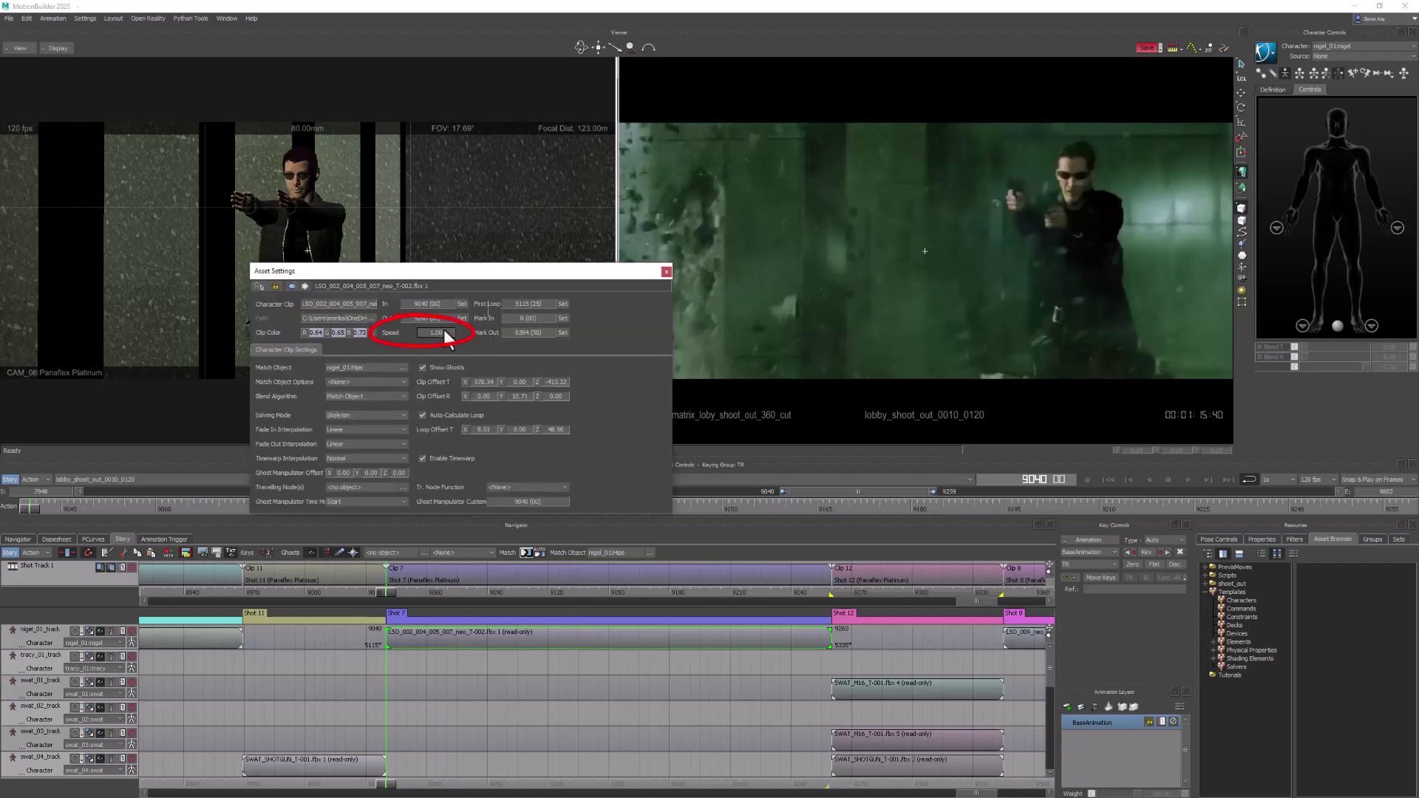
text(.75)
key(Return)
click(665, 273)
mouse_move(383, 788)
mouse_down()
mouse_move(575, 749)
mouse_move(763, 746)
mouse_move(497, 788)
mouse_move(590, 772)
mouse_up()
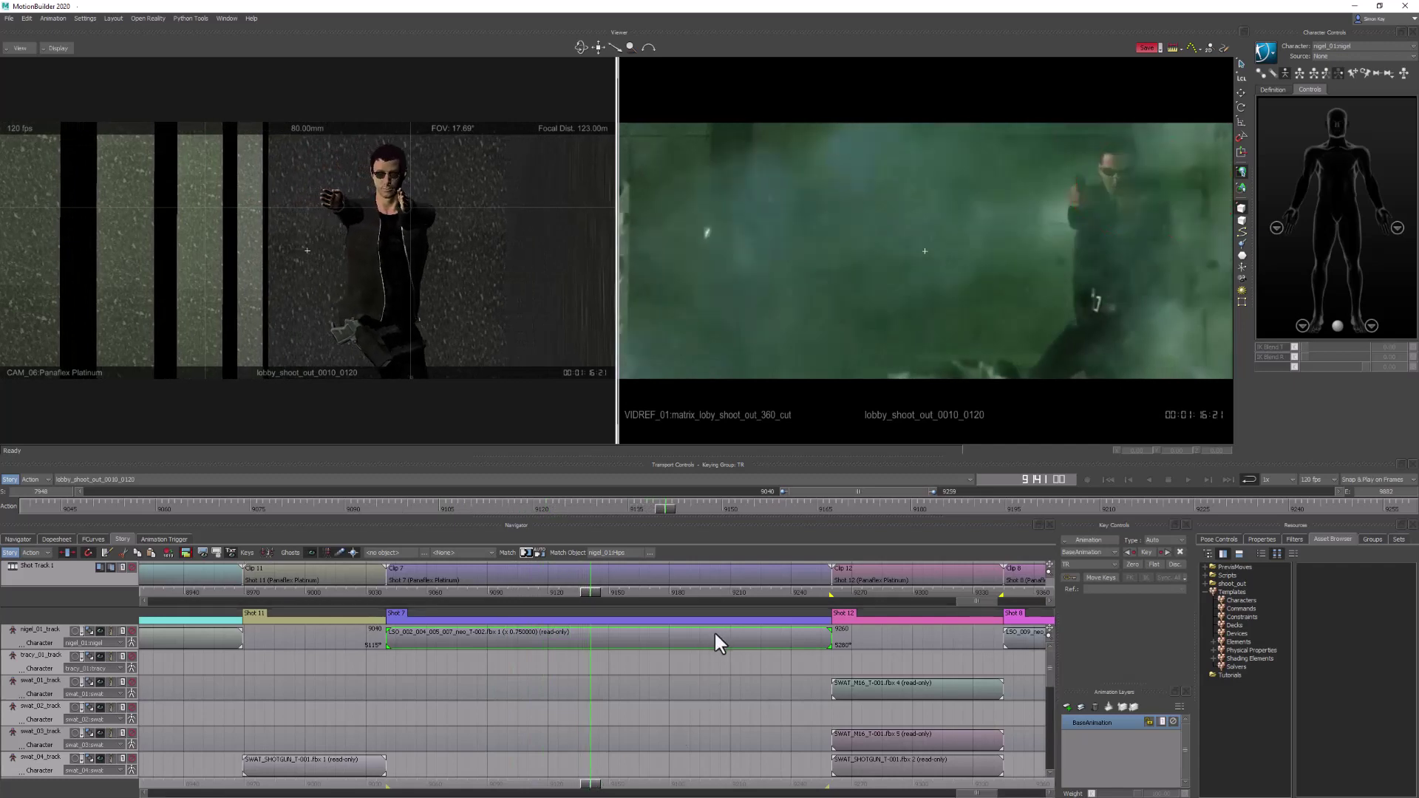
- Try to slip the slowed clip about 45 frames earlier, refitting both ends to the Shot 7 boundaries with clip scaling turned off
drag(713, 643, 619, 650)
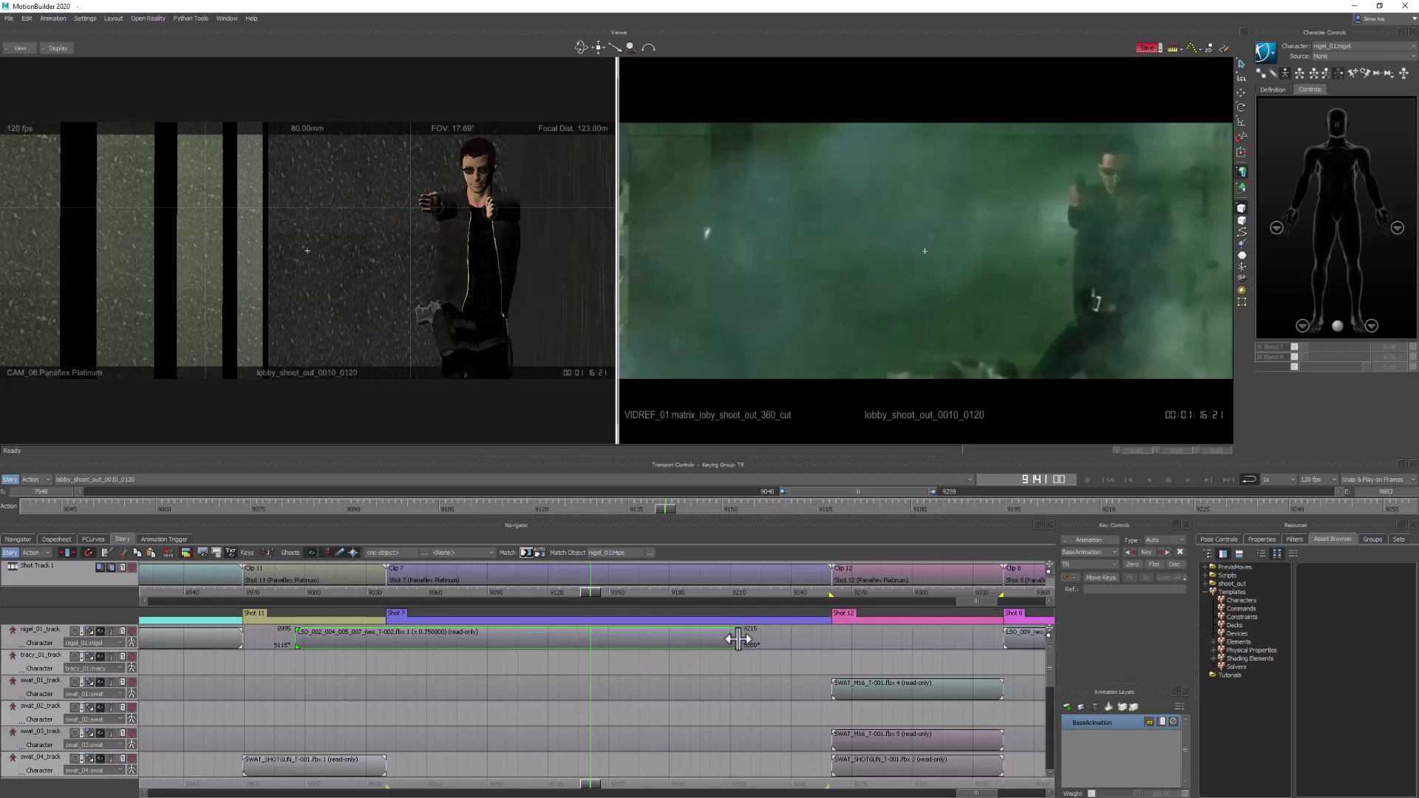
click(68, 556)
drag(740, 643, 830, 645)
drag(296, 638, 387, 637)
drag(588, 792, 476, 750)
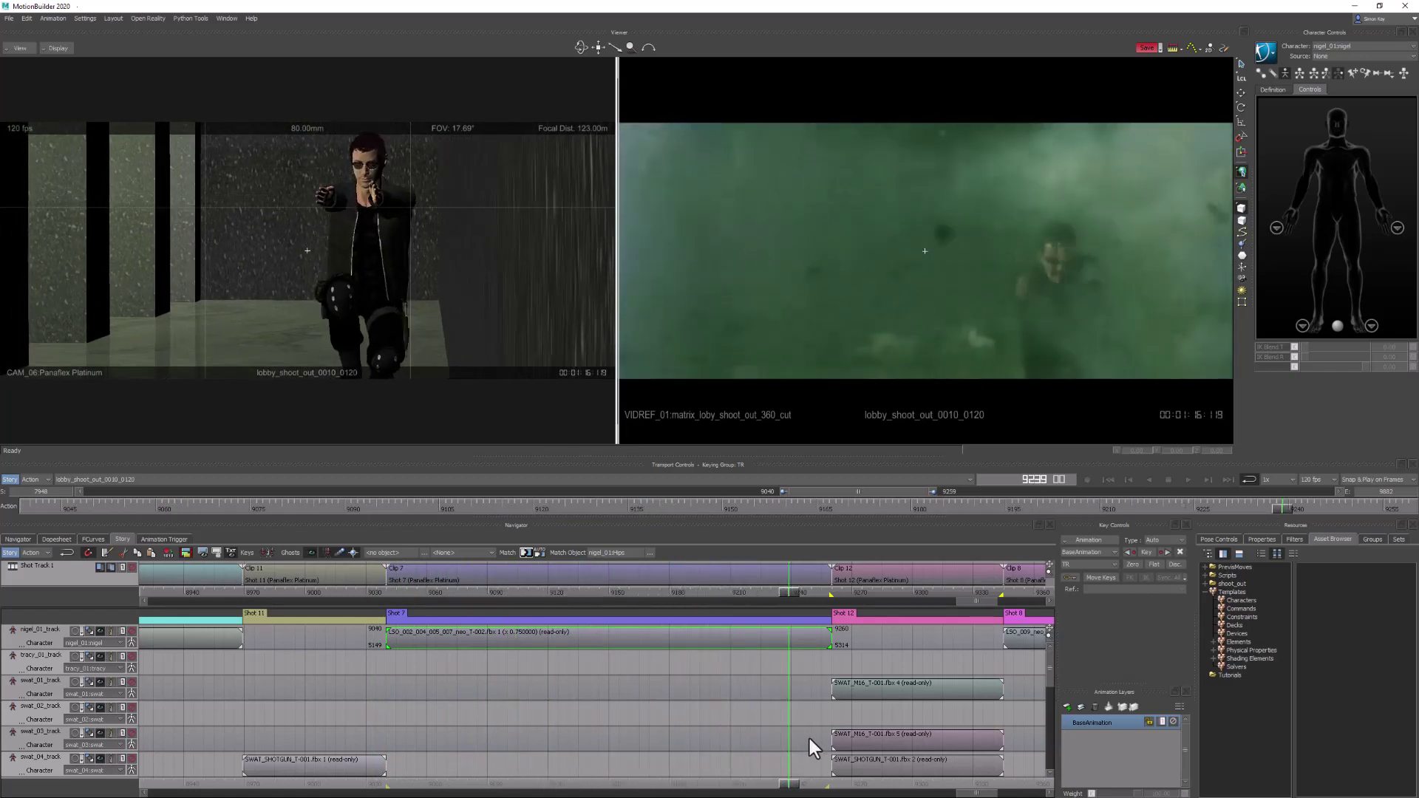
drag(831, 741, 534, 743)
key(ctrl+z)
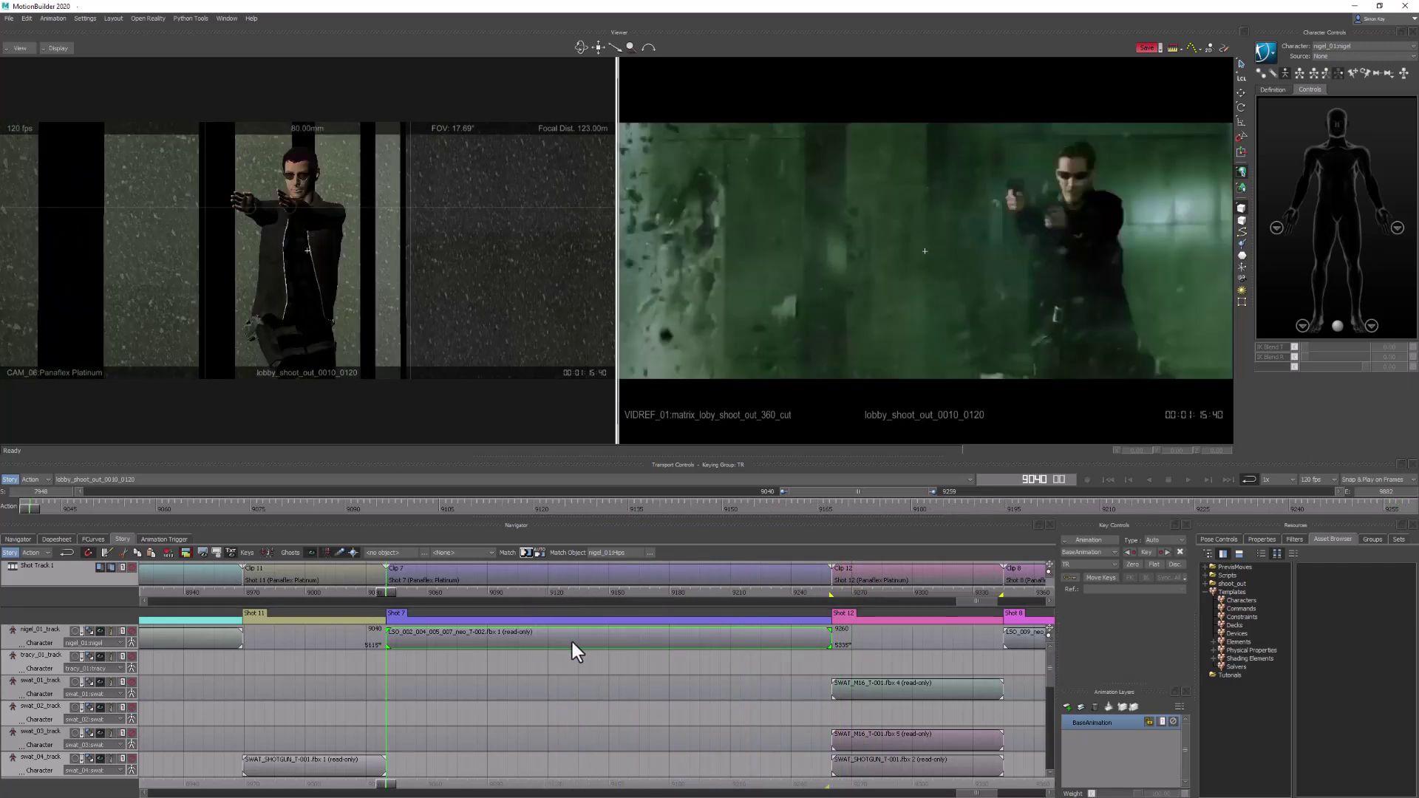
- Set the speed of the Shot 7 motion clip to 0.75 in its properties
click(1271, 540)
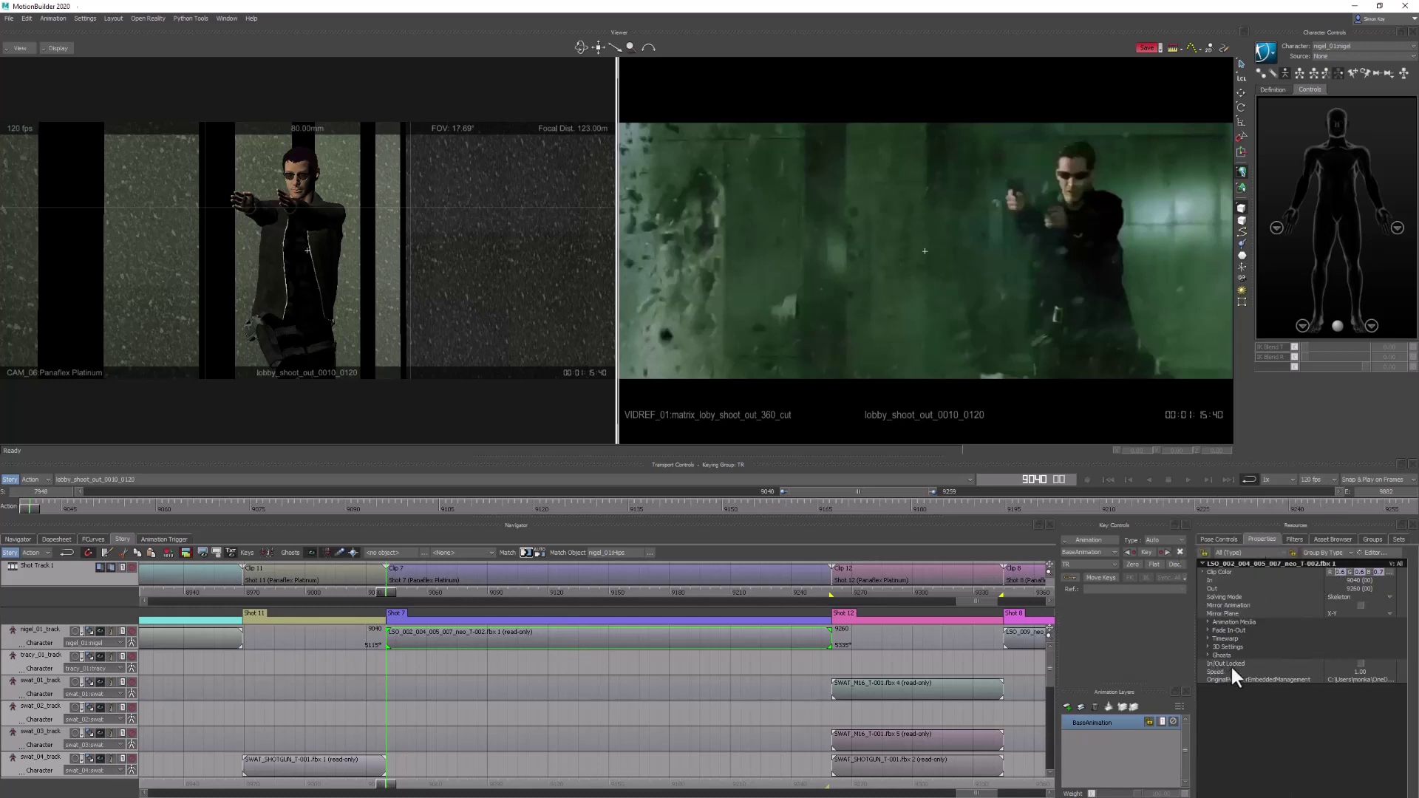
click(1360, 672)
text(.7)
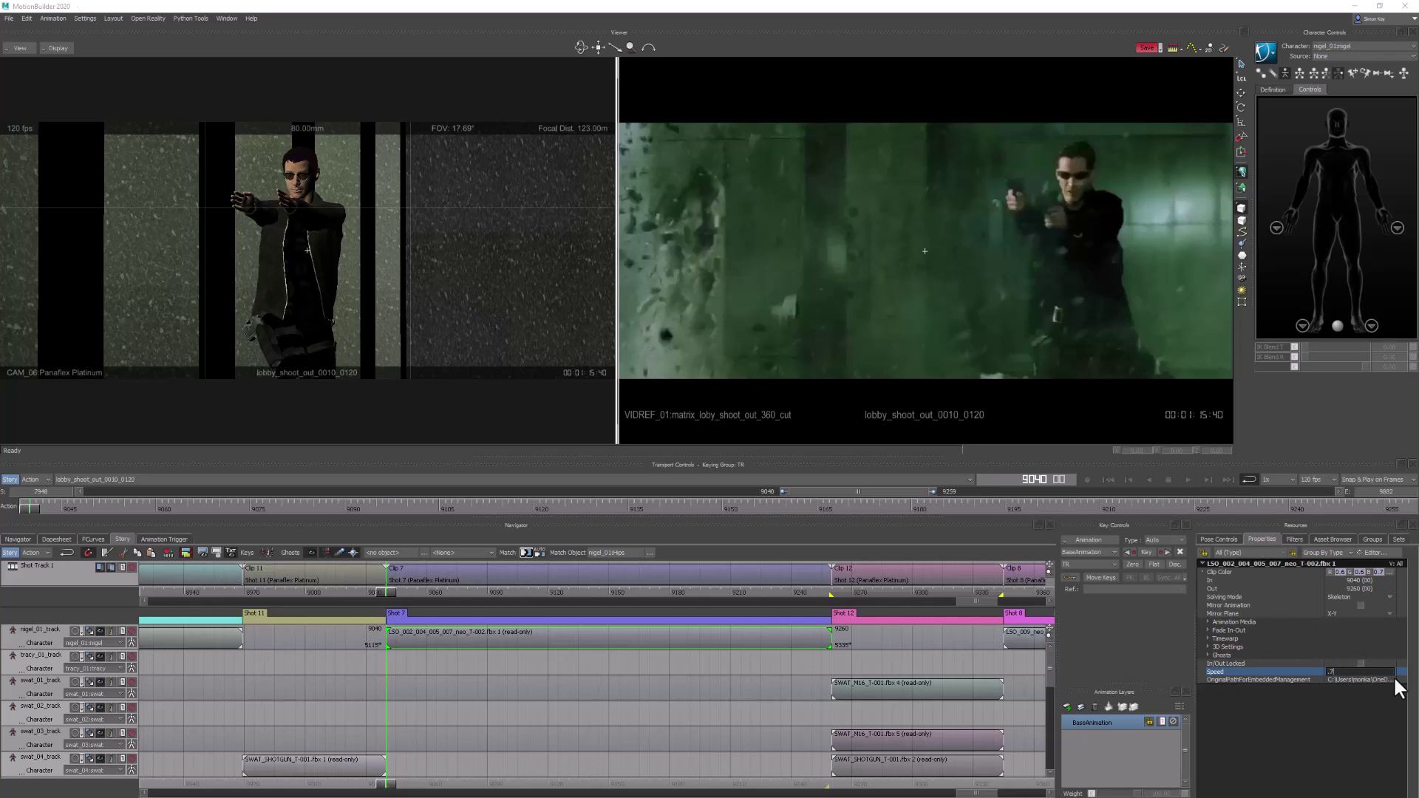
text(5)
key(Return)
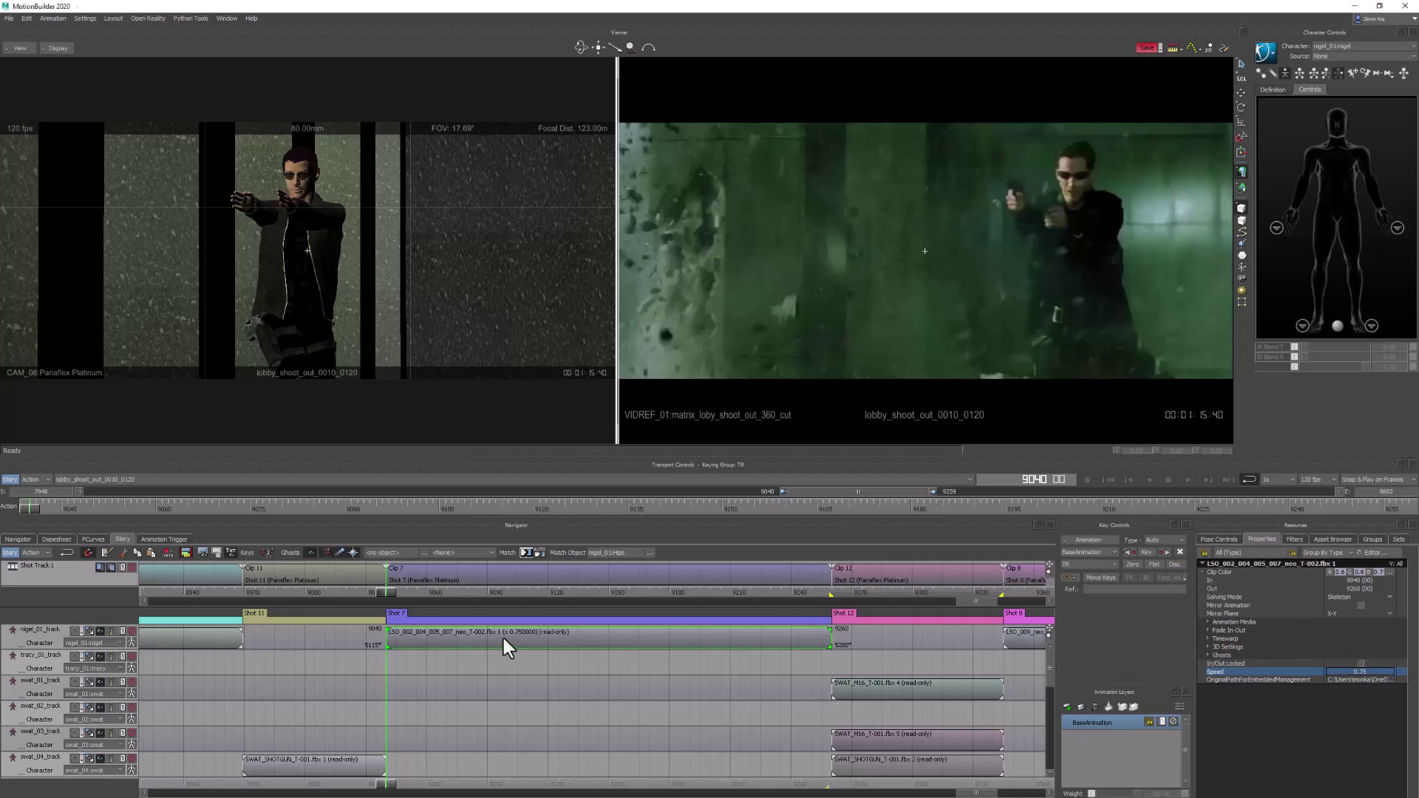
- Move the slowed clip about 46 frames earlier to match the reference pose, and extend its ends to the Shot 7 boundaries
drag(391, 786, 600, 756)
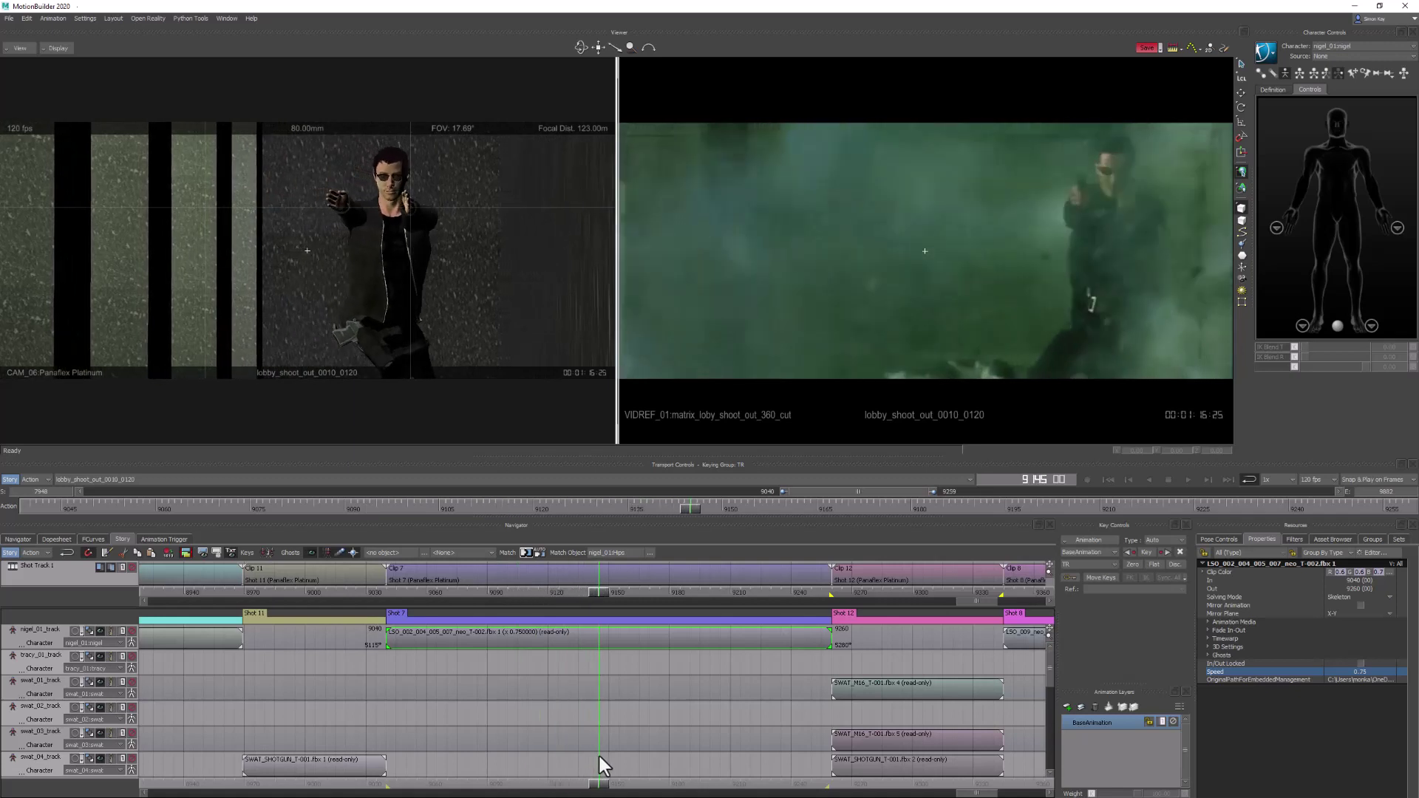
click(714, 634)
drag(714, 638, 618, 646)
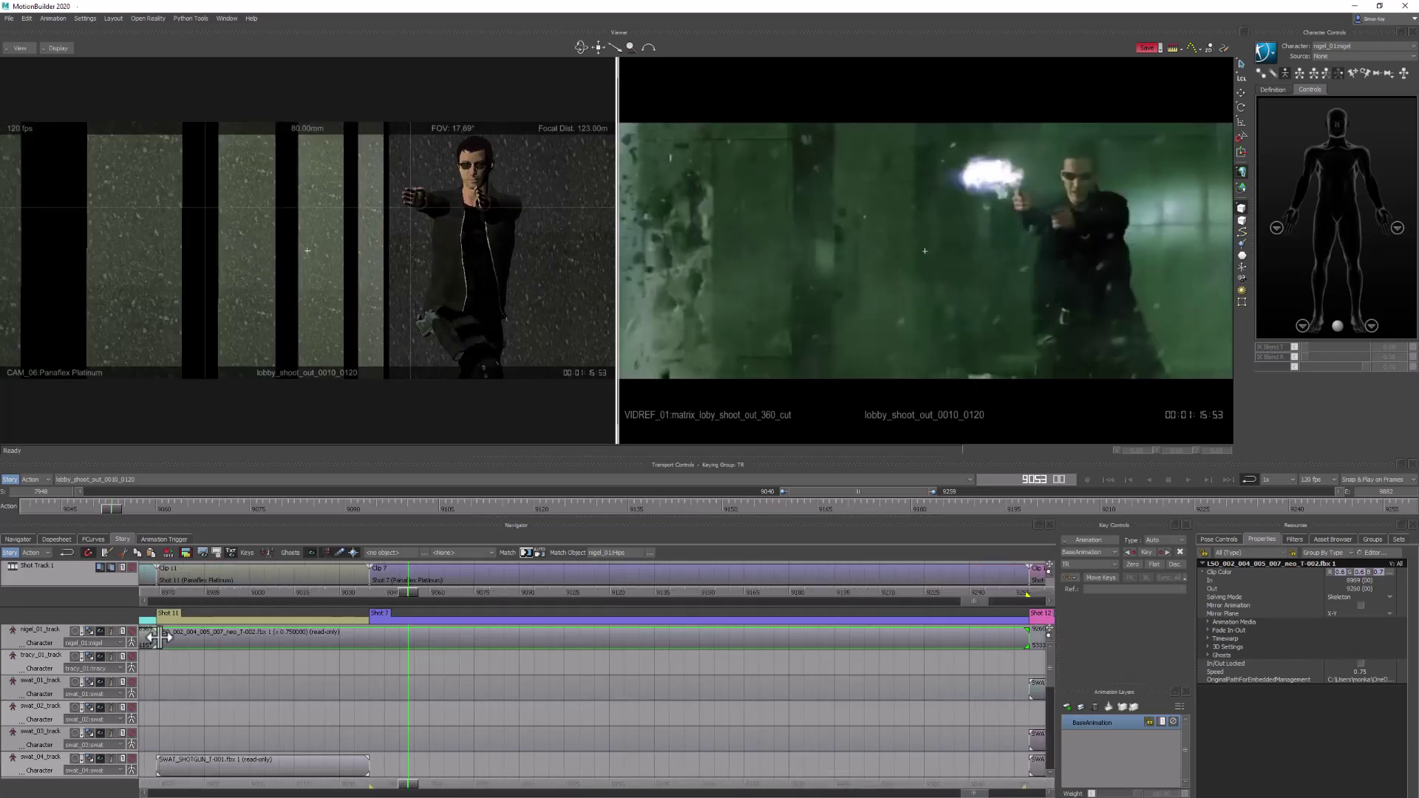
drag(158, 637, 372, 639)
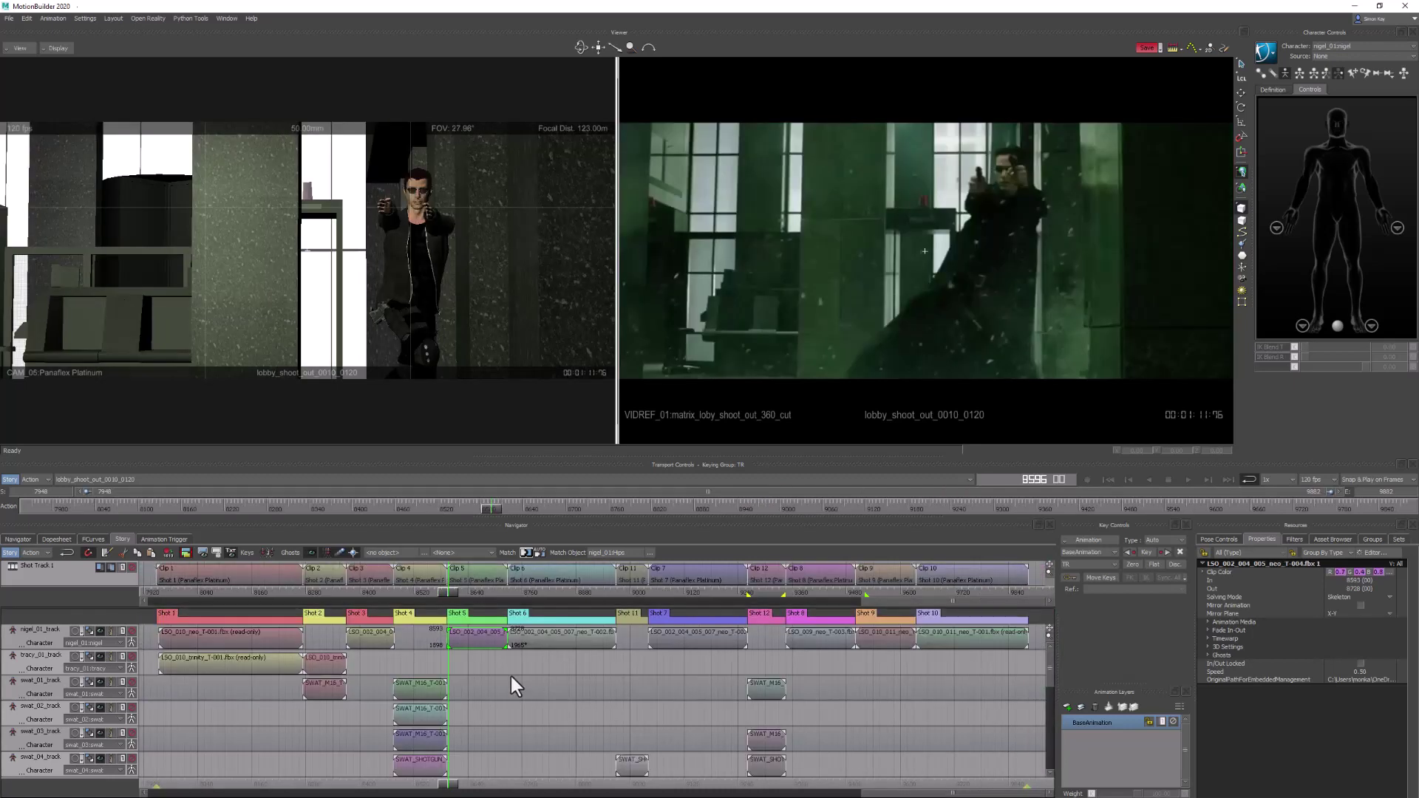
- Inspect the asset settings of the Shot 5 and Shot 6 motion clips on nigel_01_track
click(512, 674)
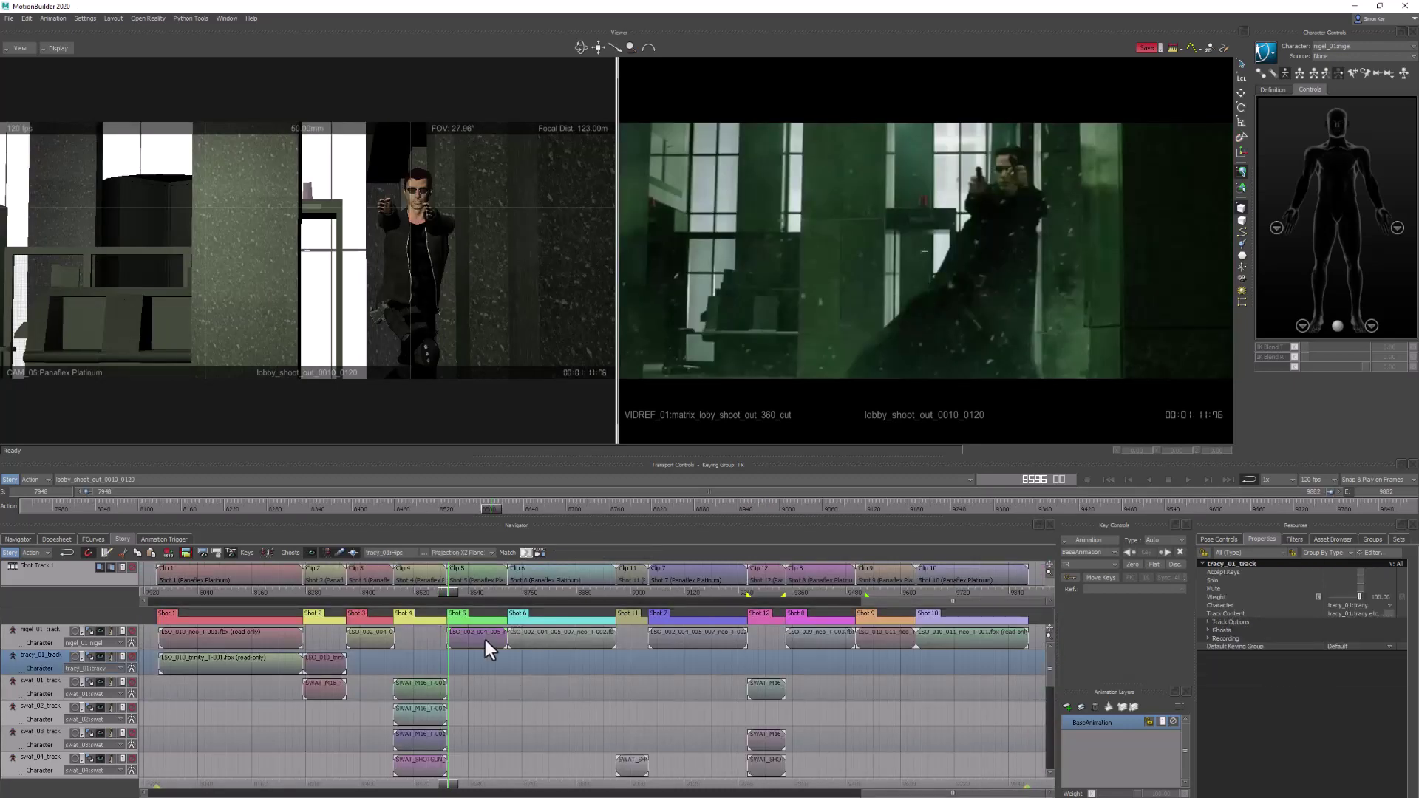
click(485, 640)
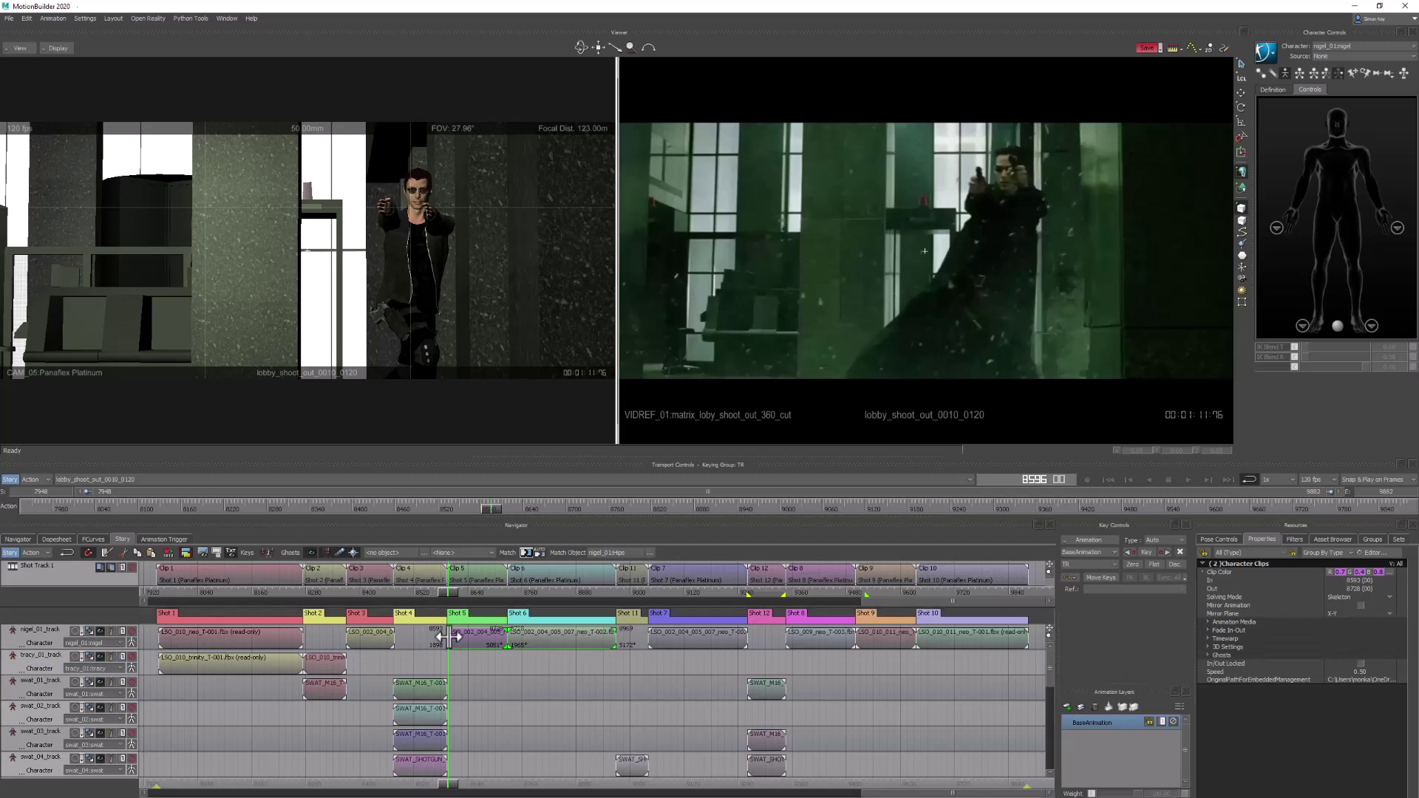
double_click(477, 640)
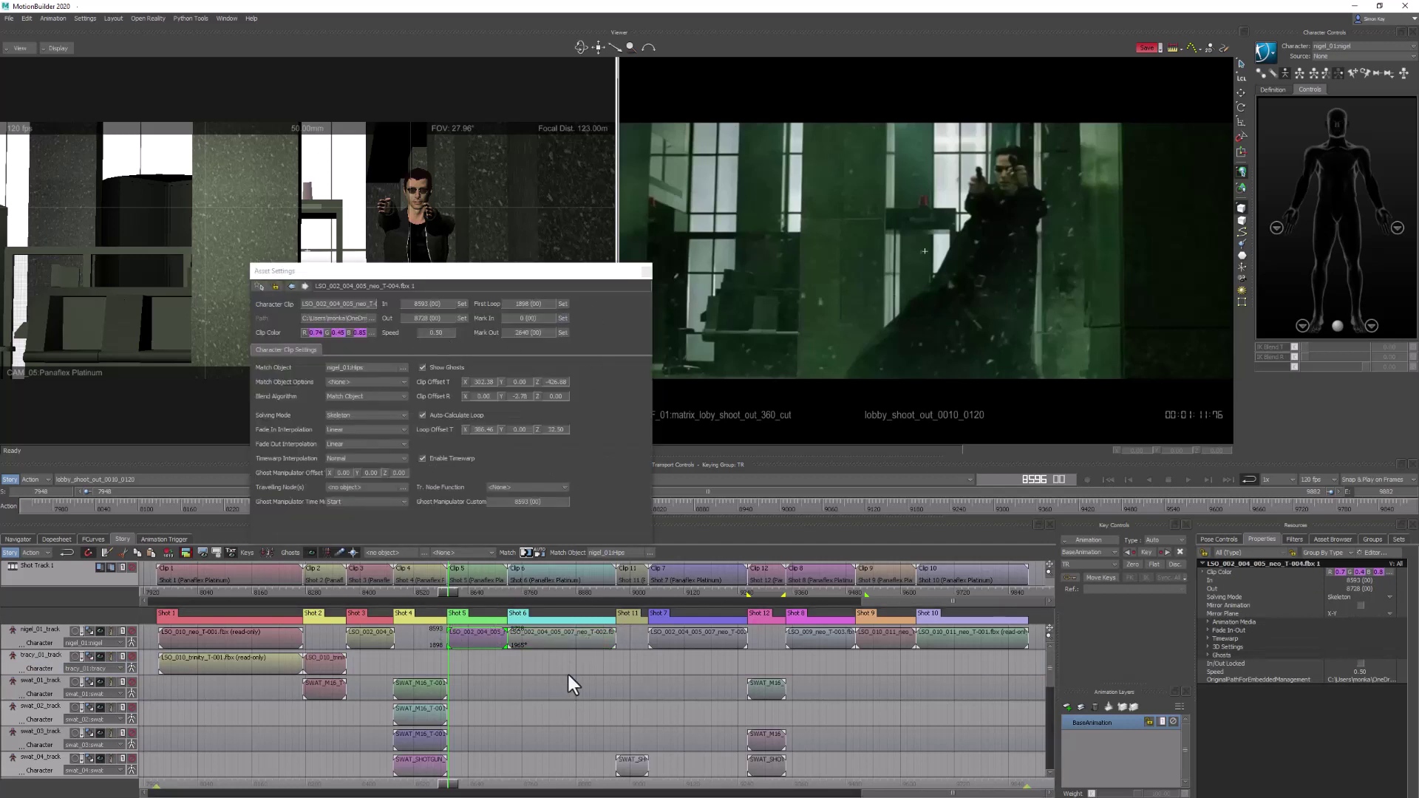
click(571, 639)
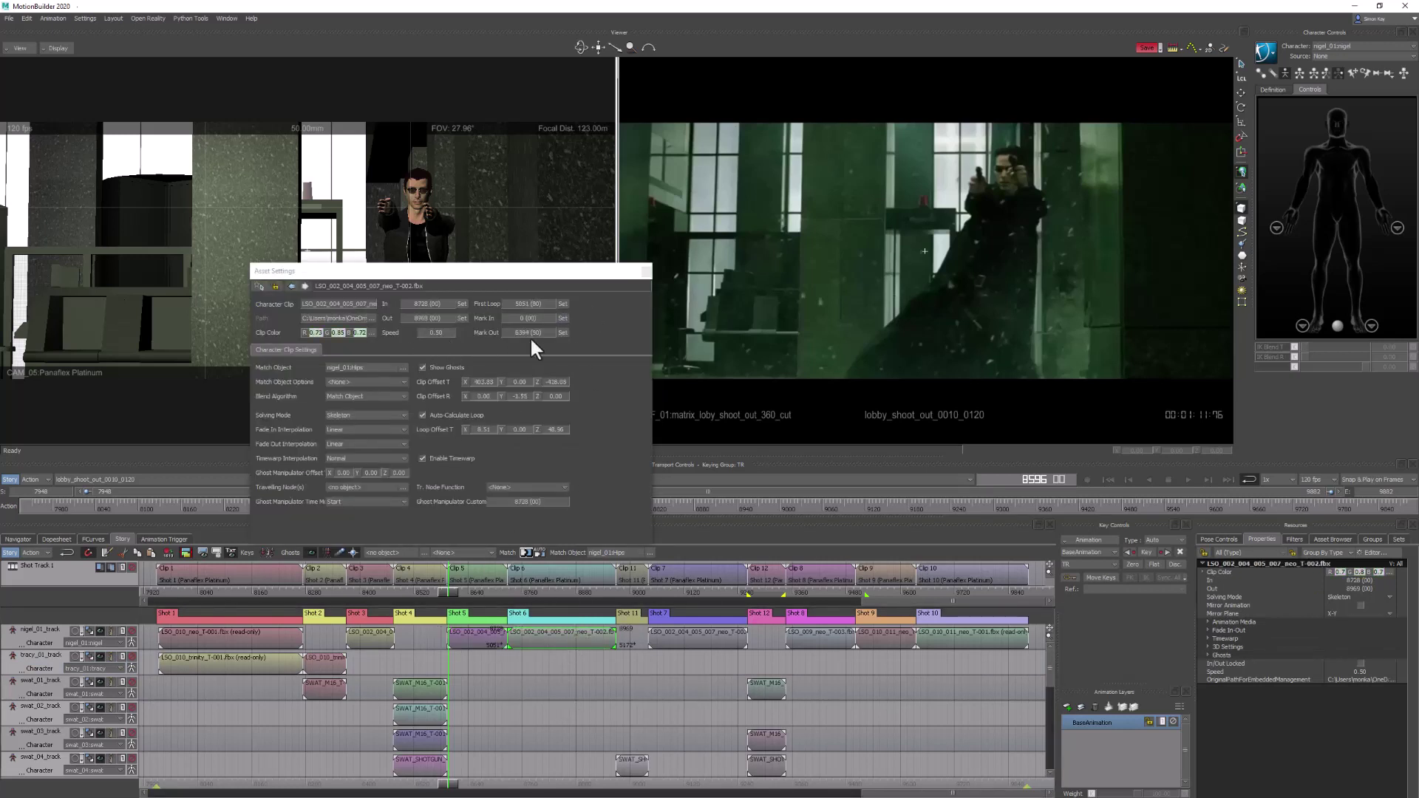
click(645, 272)
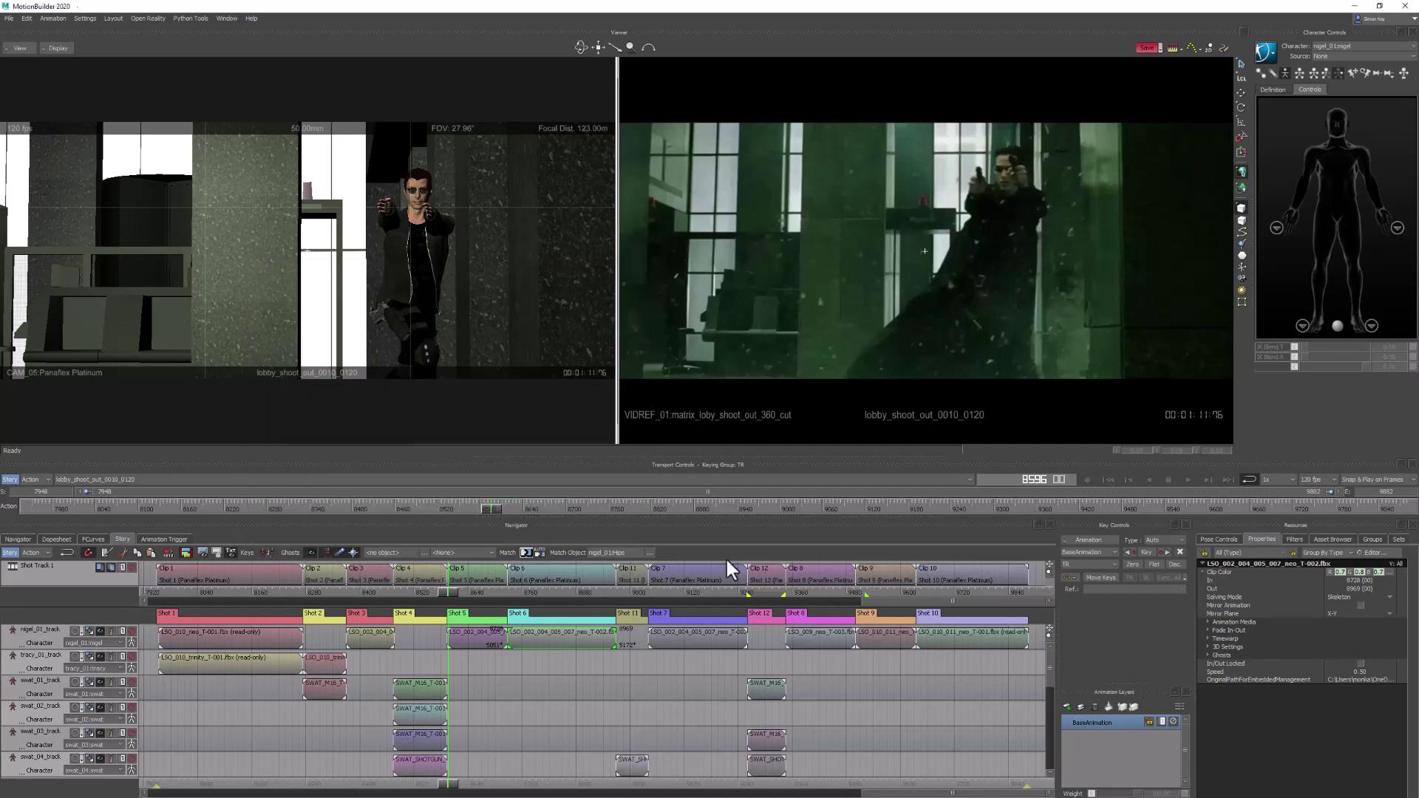
- Play the whole lobby sequence from its first frame beside the reference footage and return the viewer to a single pane
click(1108, 479)
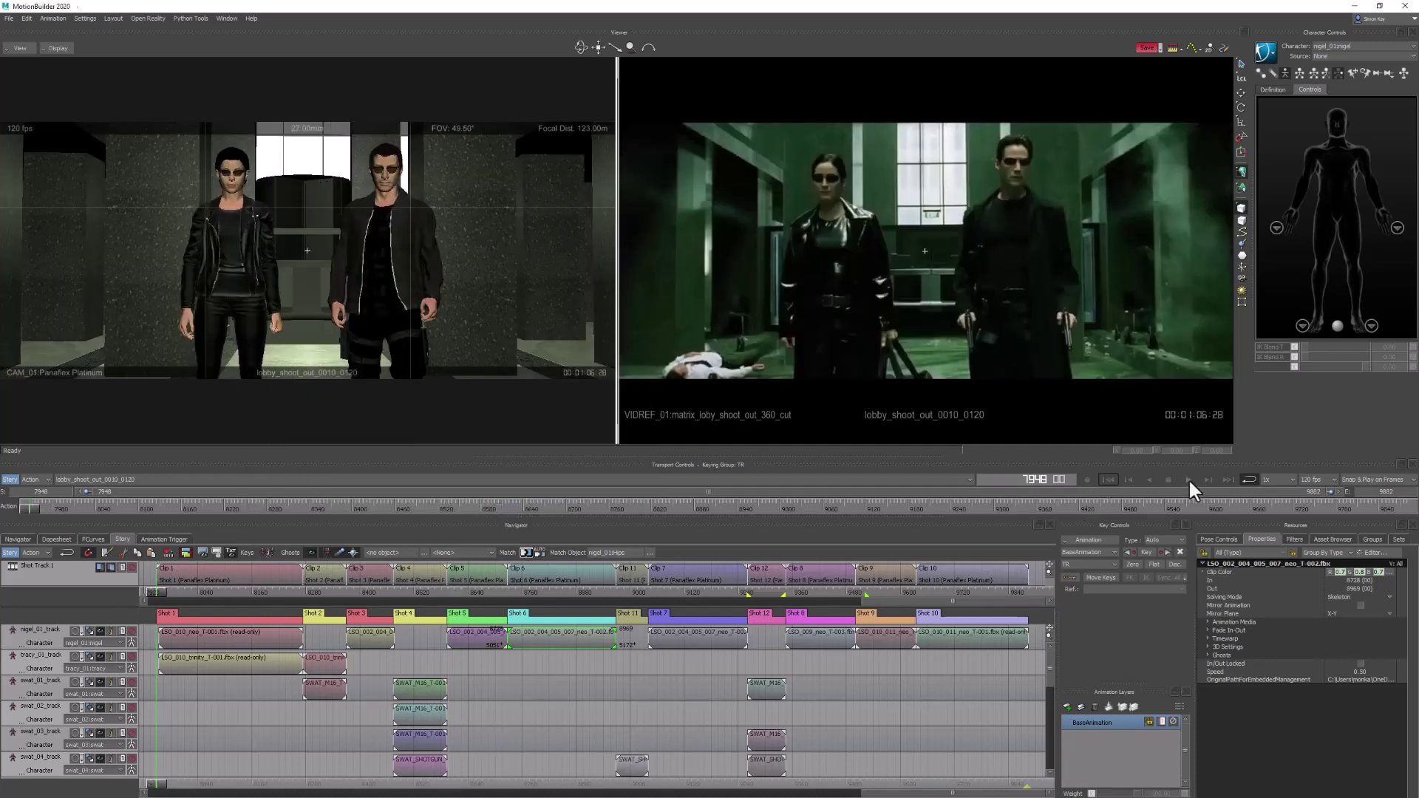
click(1189, 480)
key(ctrl+1)
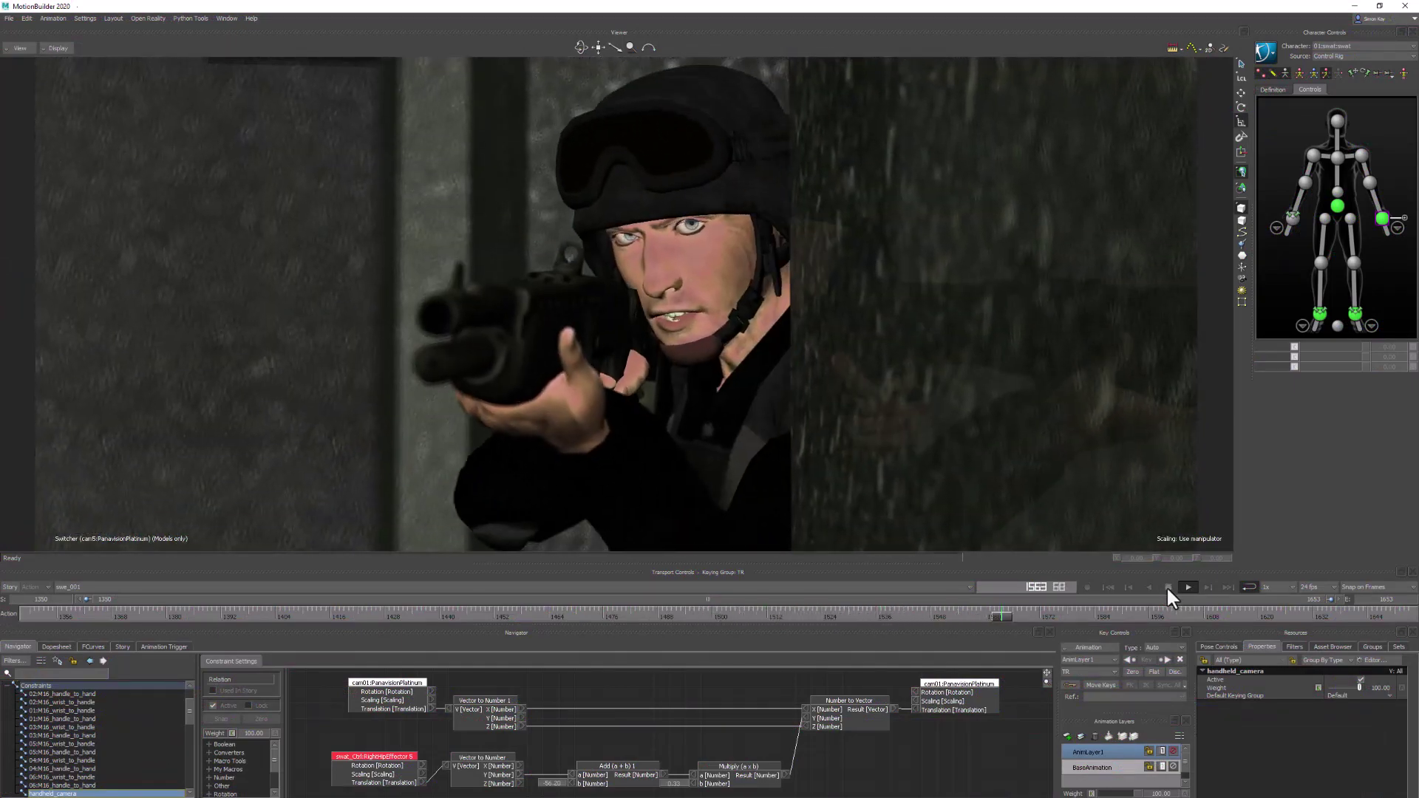
- Play the SWAT scene through its switched cameras to review the handheld camera motion, and stop playback
click(1167, 586)
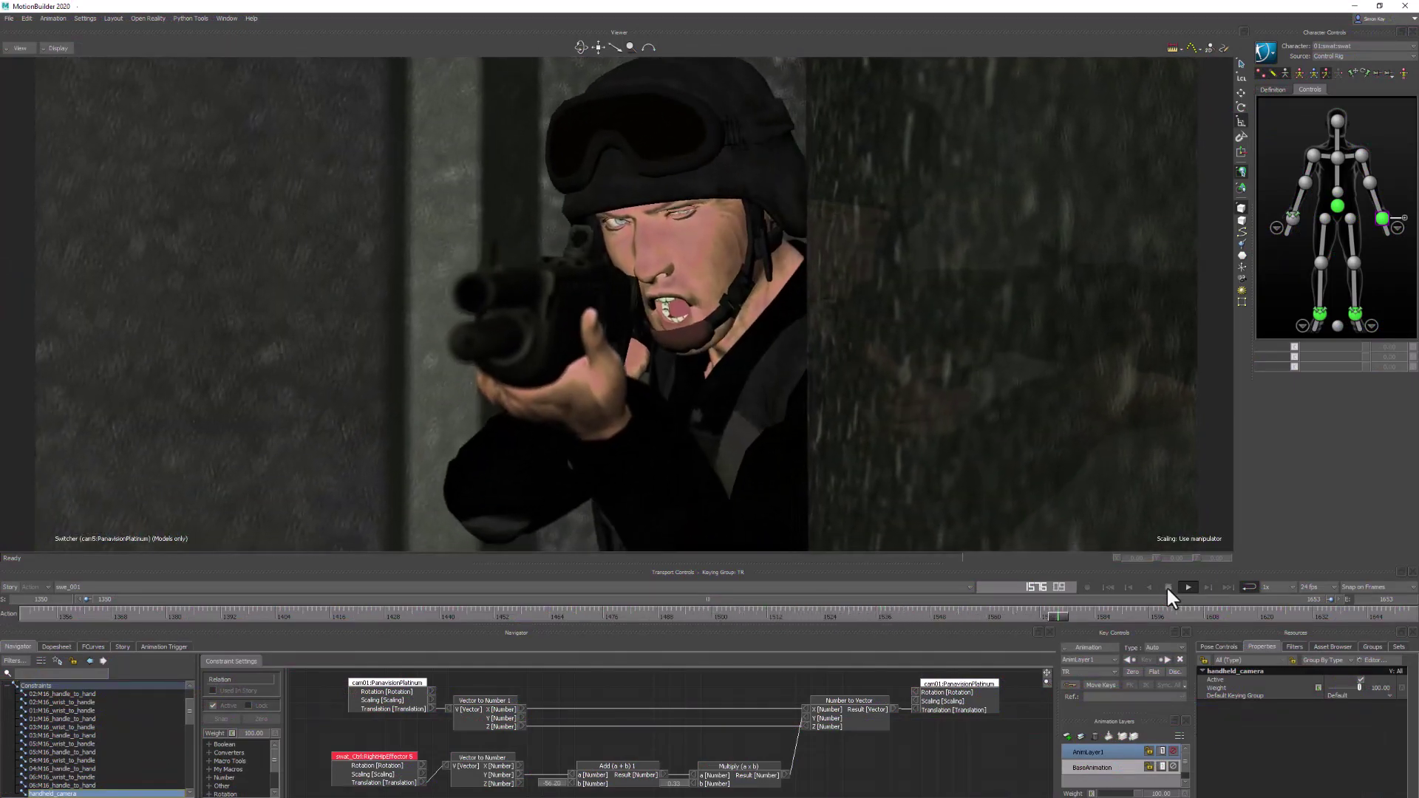
click(1188, 587)
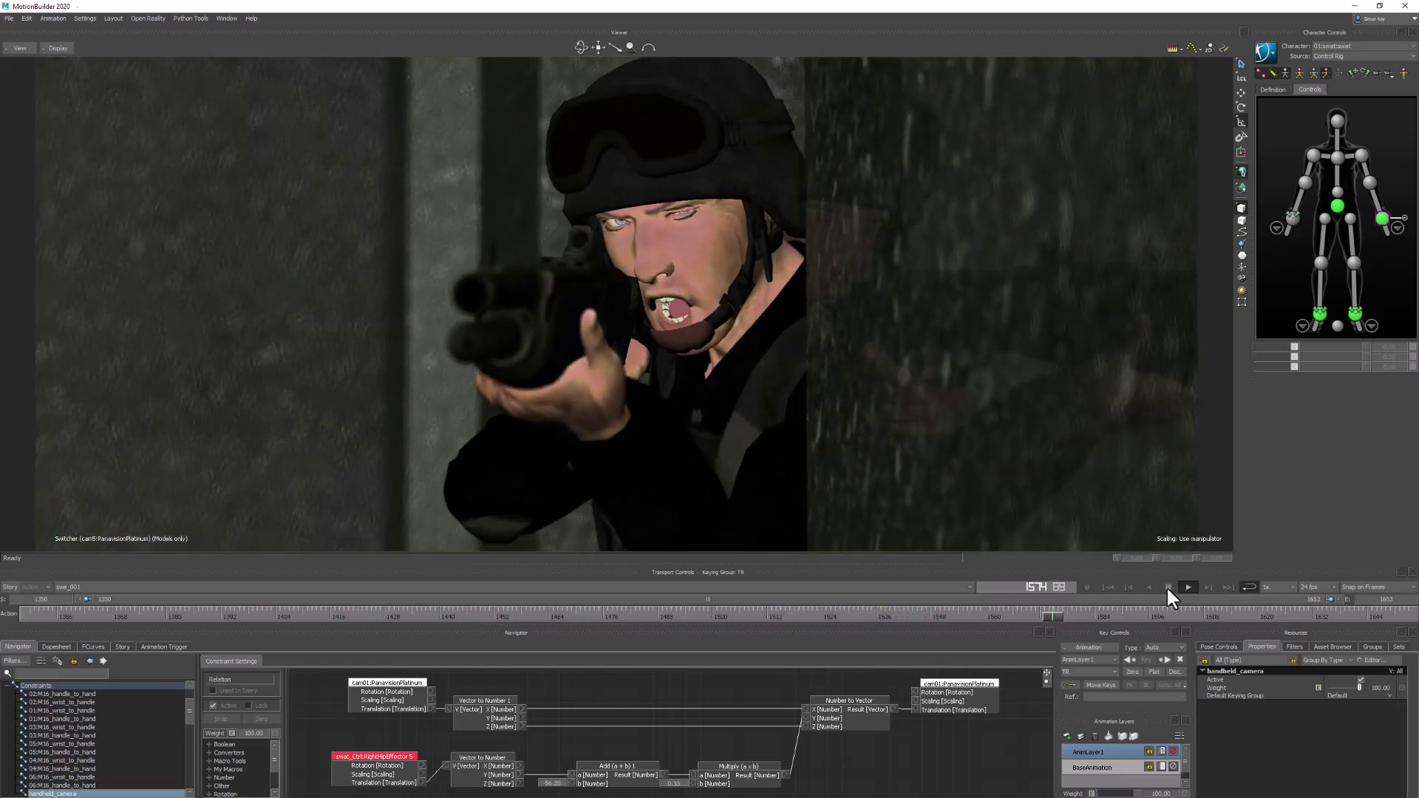
click(1168, 587)
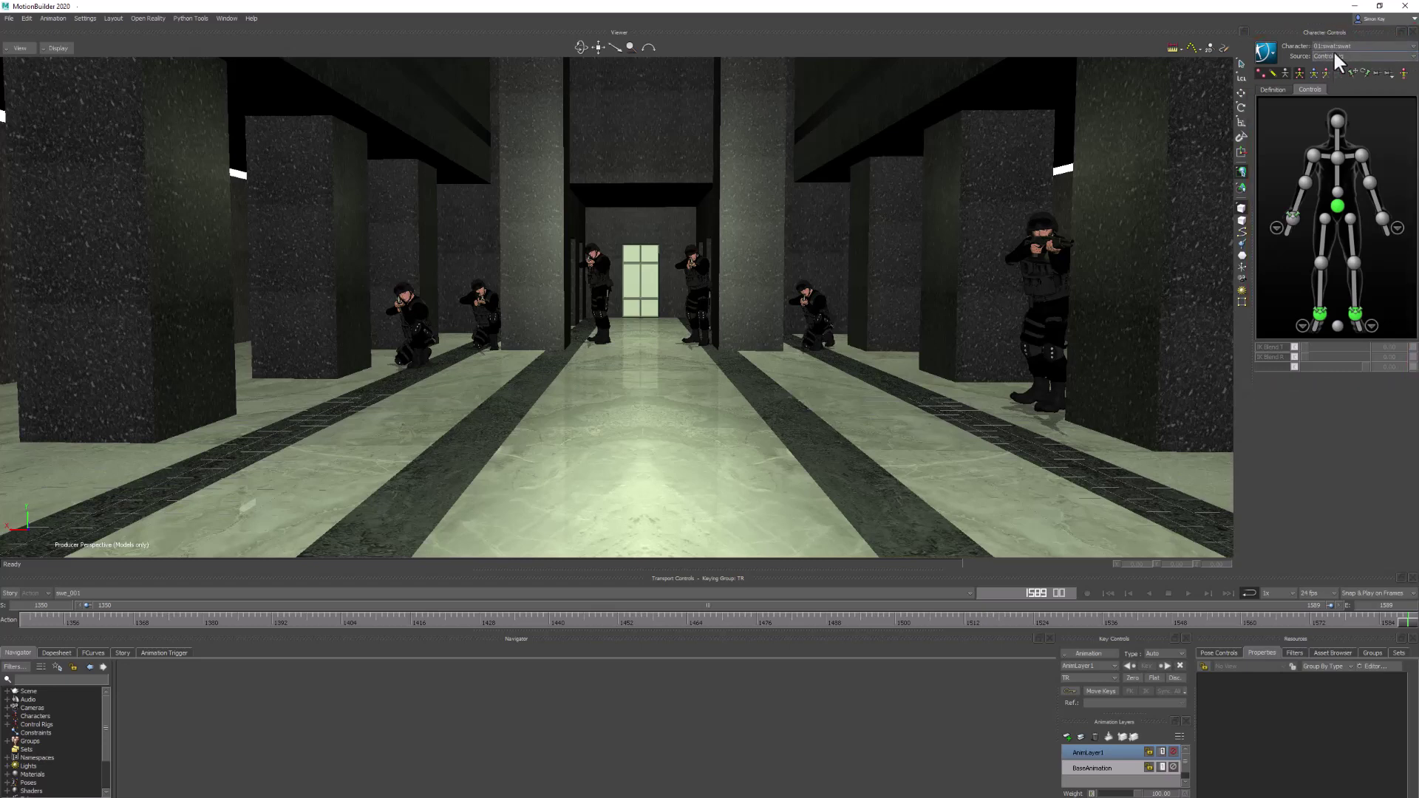
- Select the hips effector of character 01:swat and put the character into its stance pose
click(1339, 207)
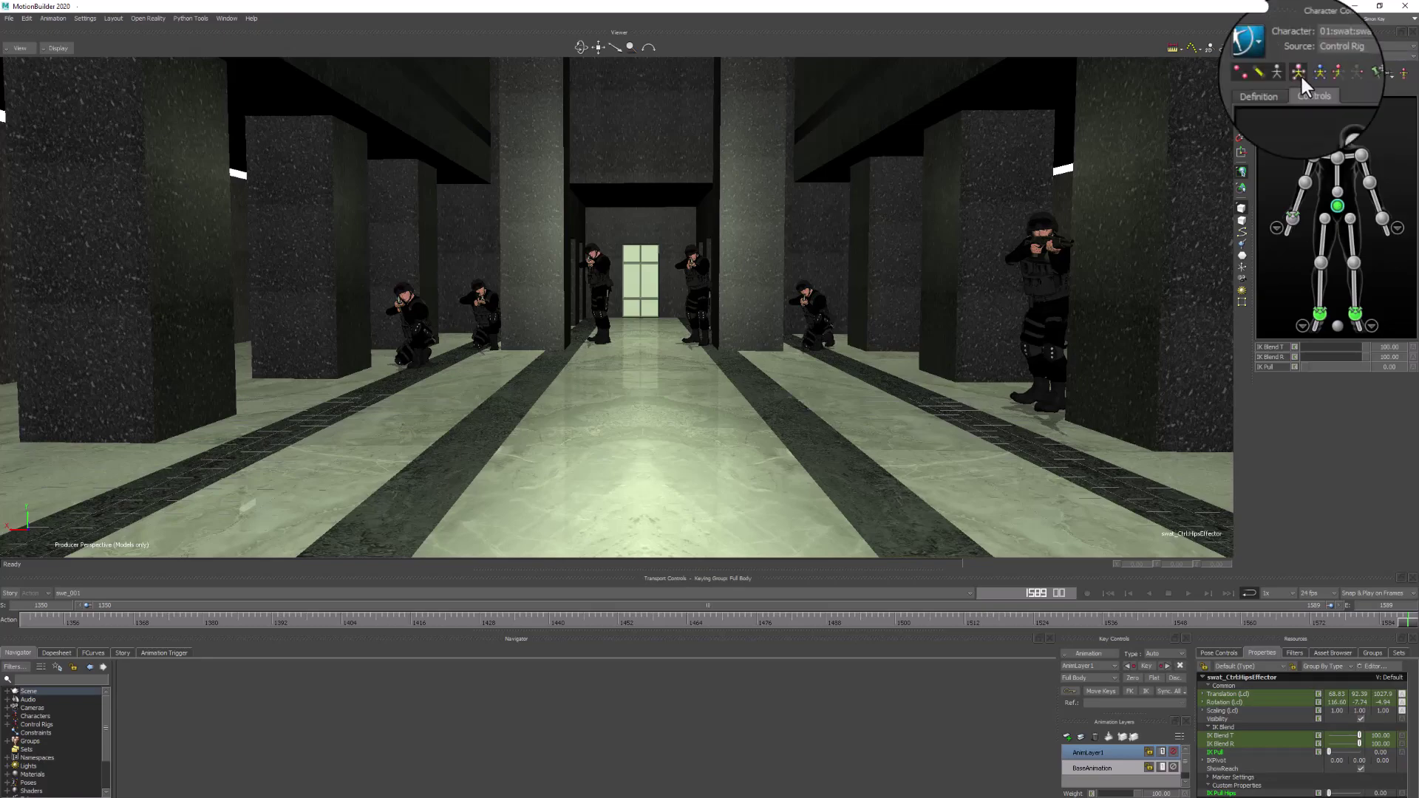
click(1402, 74)
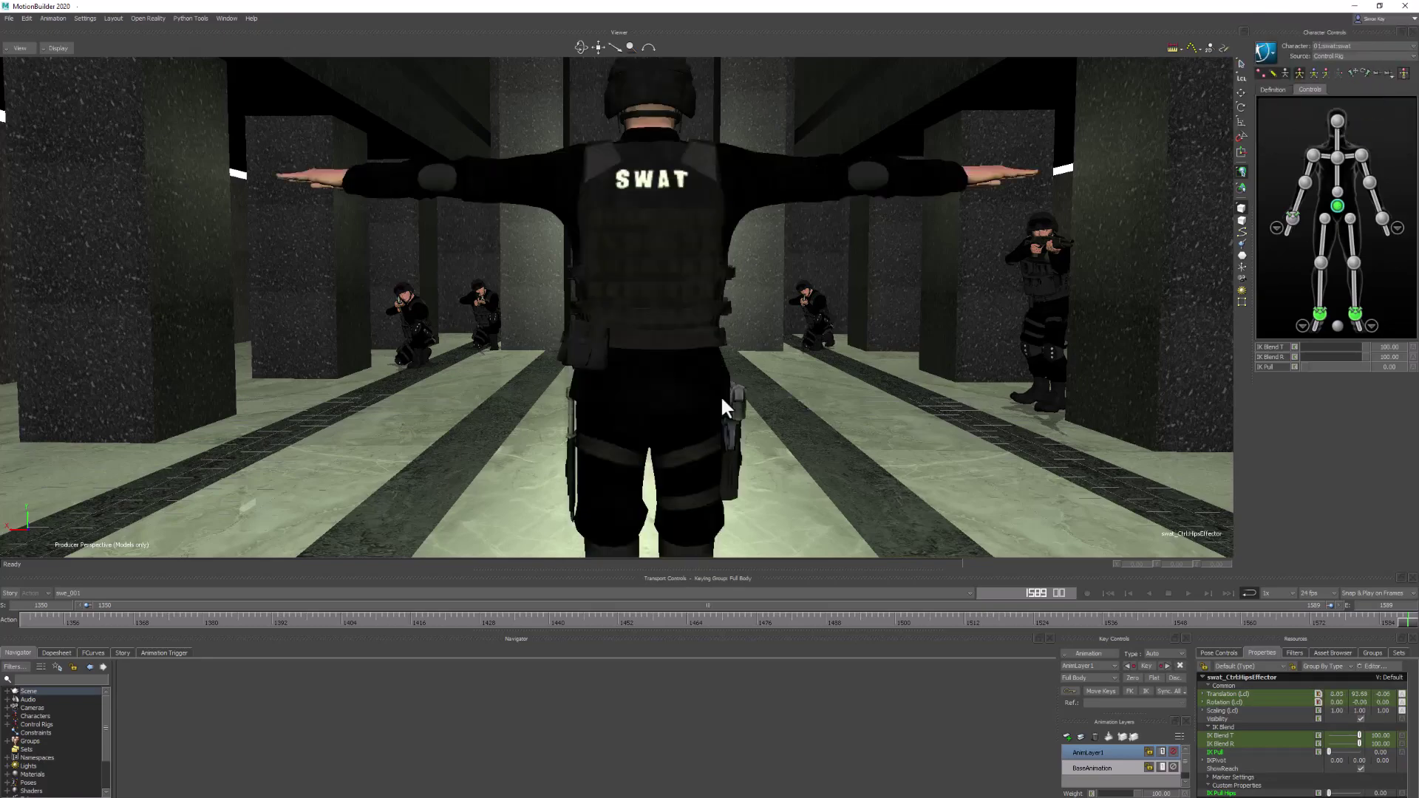
ctrl+shift+drag(880, 313, 1050, 377)
- Hide the lobby:all group so the posed SWAT character stands alone above the grid
click(1369, 651)
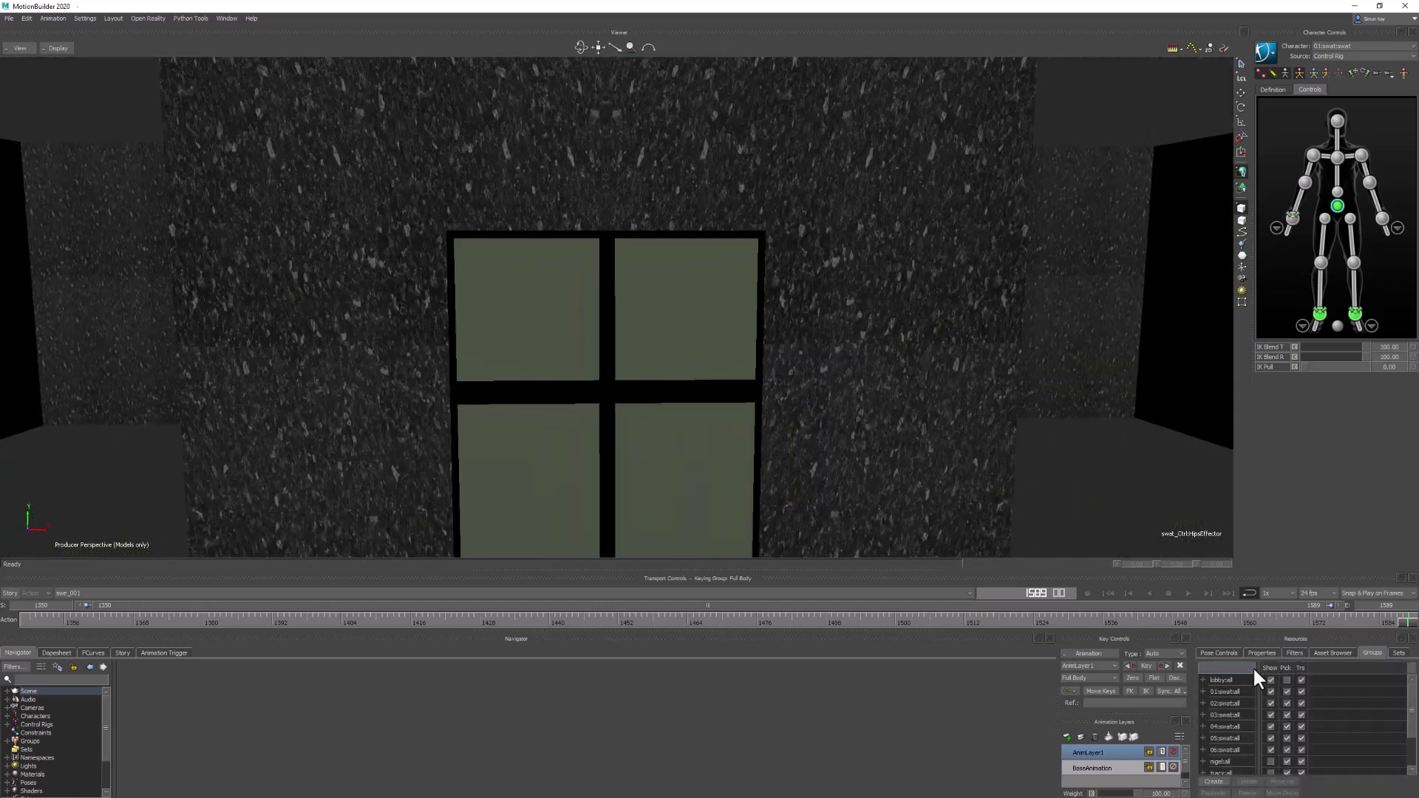
click(1271, 680)
ctrl+drag(639, 436, 630, 262)
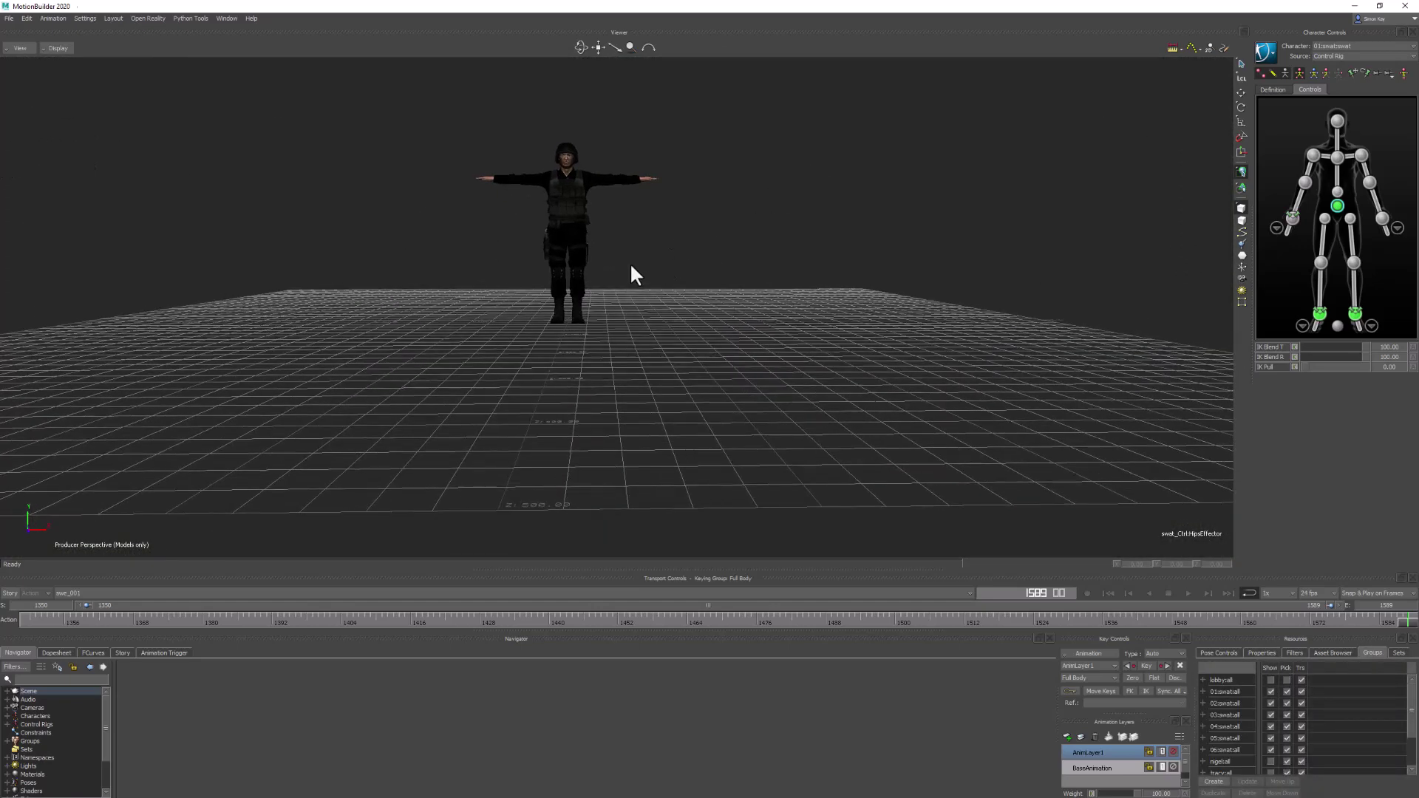
- Select the SWAT character's chest end effector in X-Ray display, frame the character, and return to the Models Only display
key(ctrl+a)
click(543, 170)
click(566, 184)
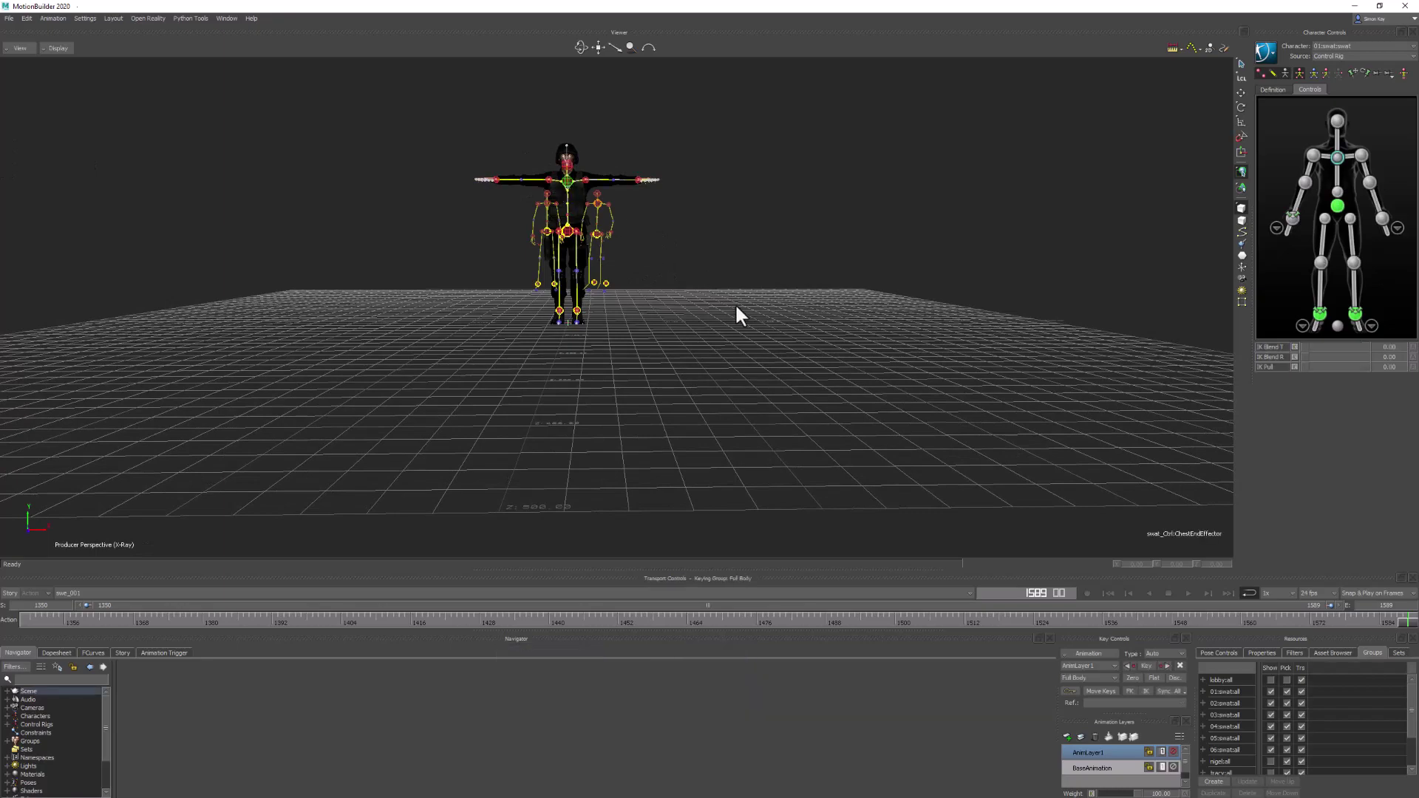
key(f)
scroll(799, 439, down, 15)
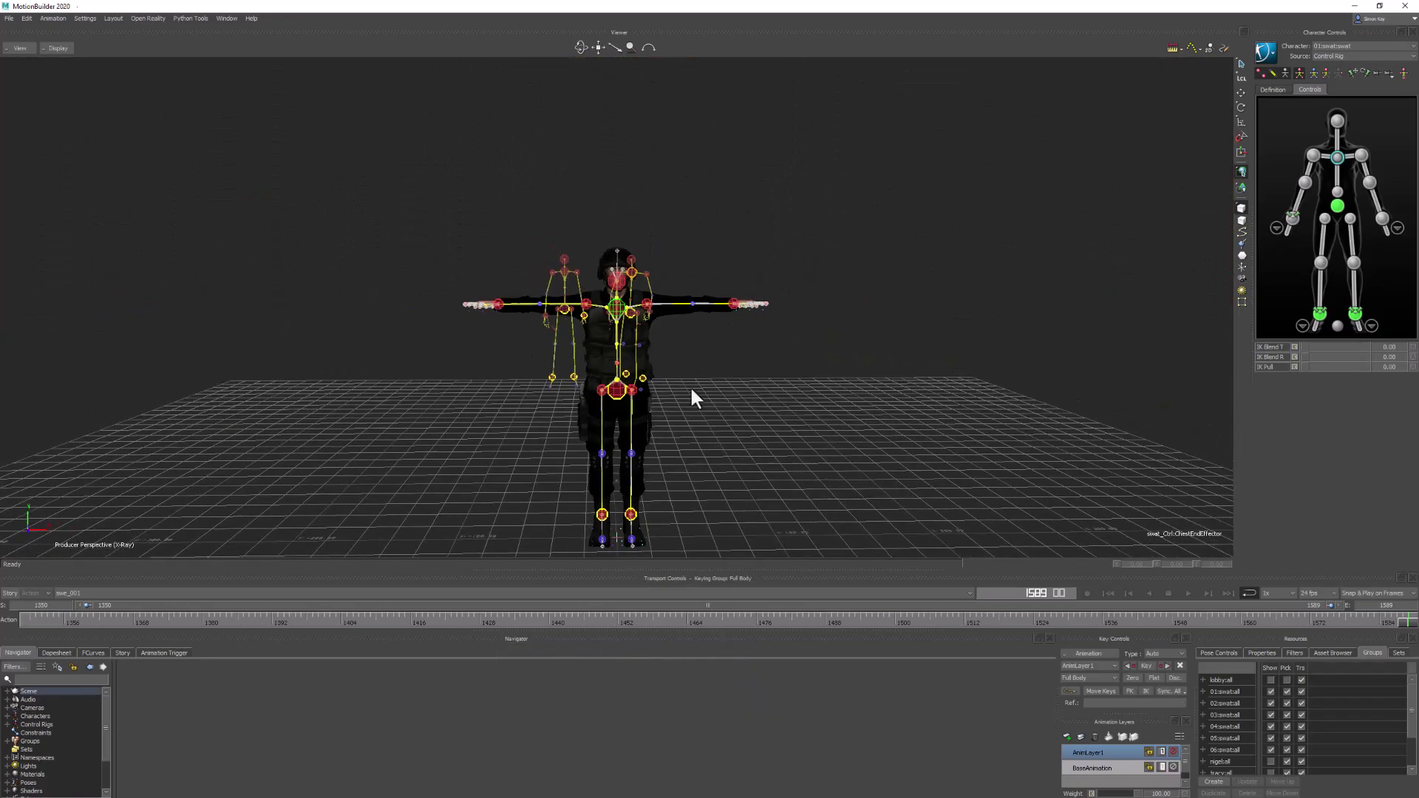
key(ctrl+a)
key(ctrl+a)
ctrl+shift+drag(749, 333, 717, 341)
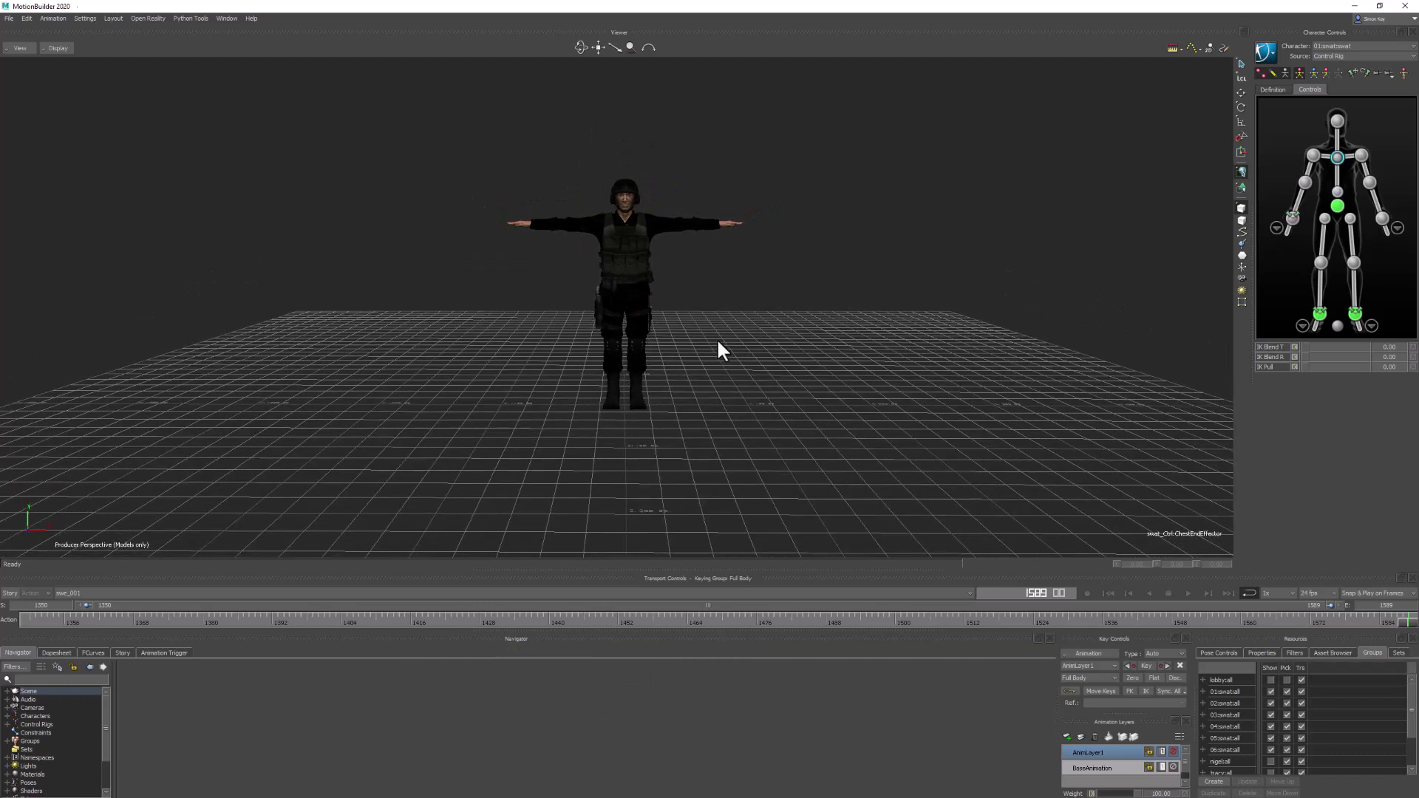
- Zero 01:M16:handle under 01:M16:root in the scene hierarchy and collapse the Scene branch
click(8, 691)
scroll(73, 730, down, 3)
double_click(46, 757)
right_click(46, 757)
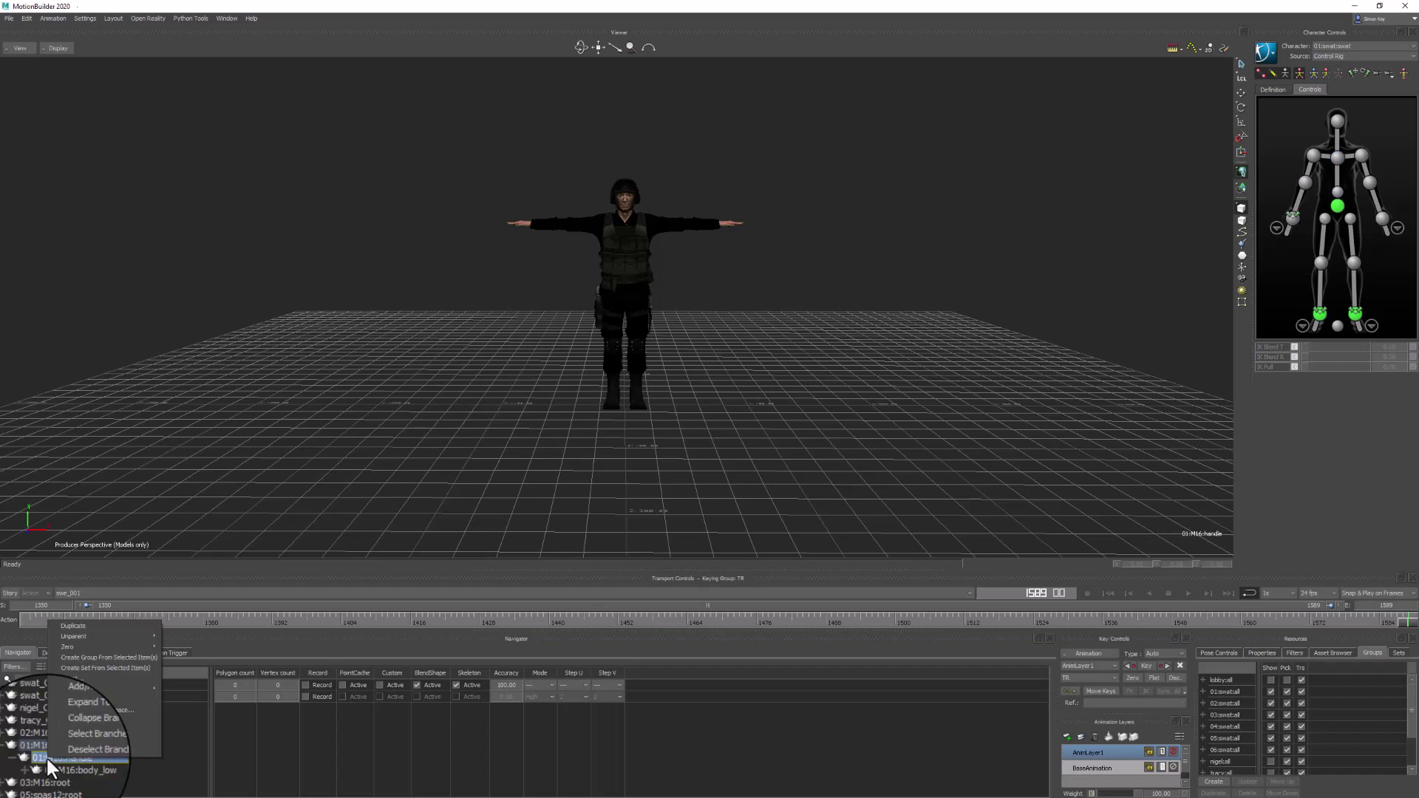
click(187, 657)
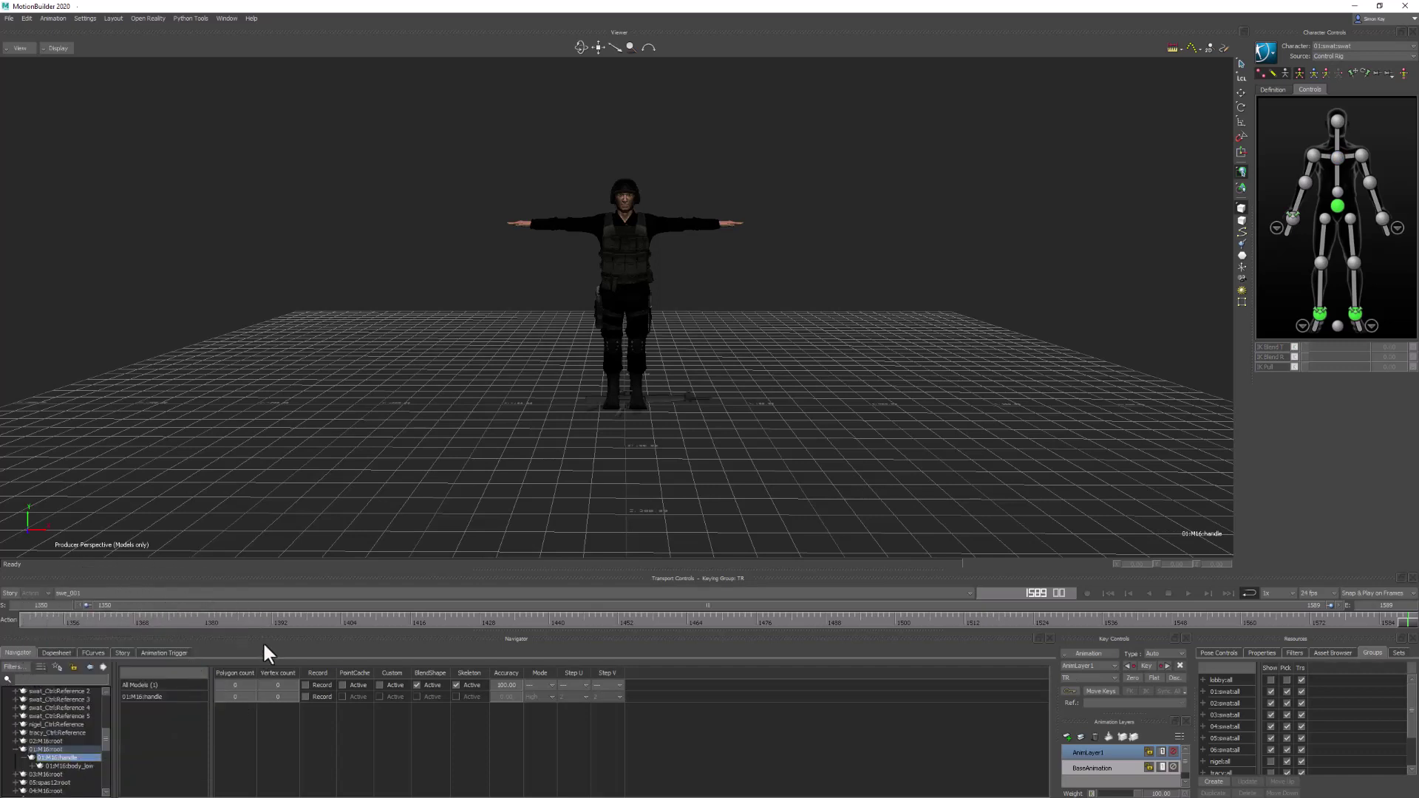
scroll(58, 755, up, 5)
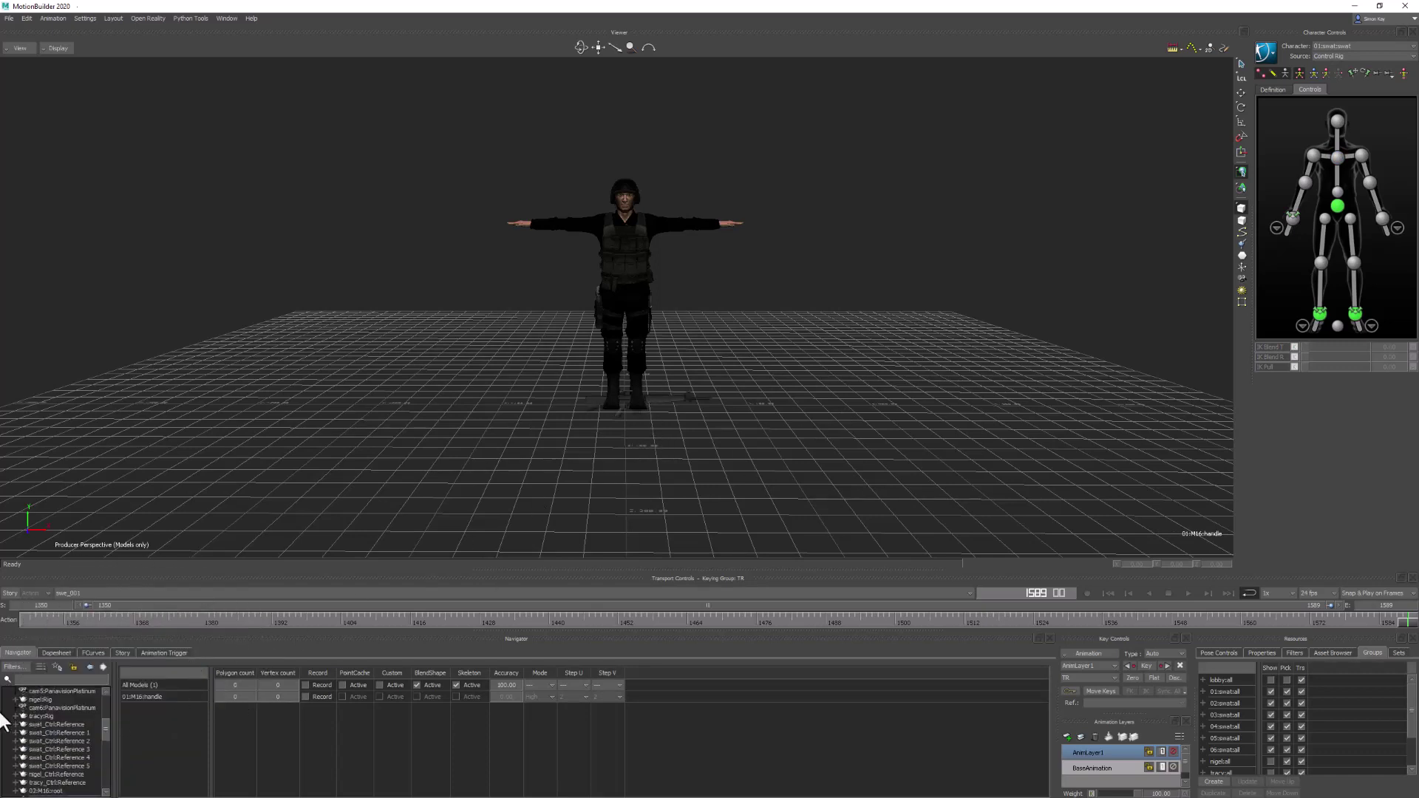
click(7, 691)
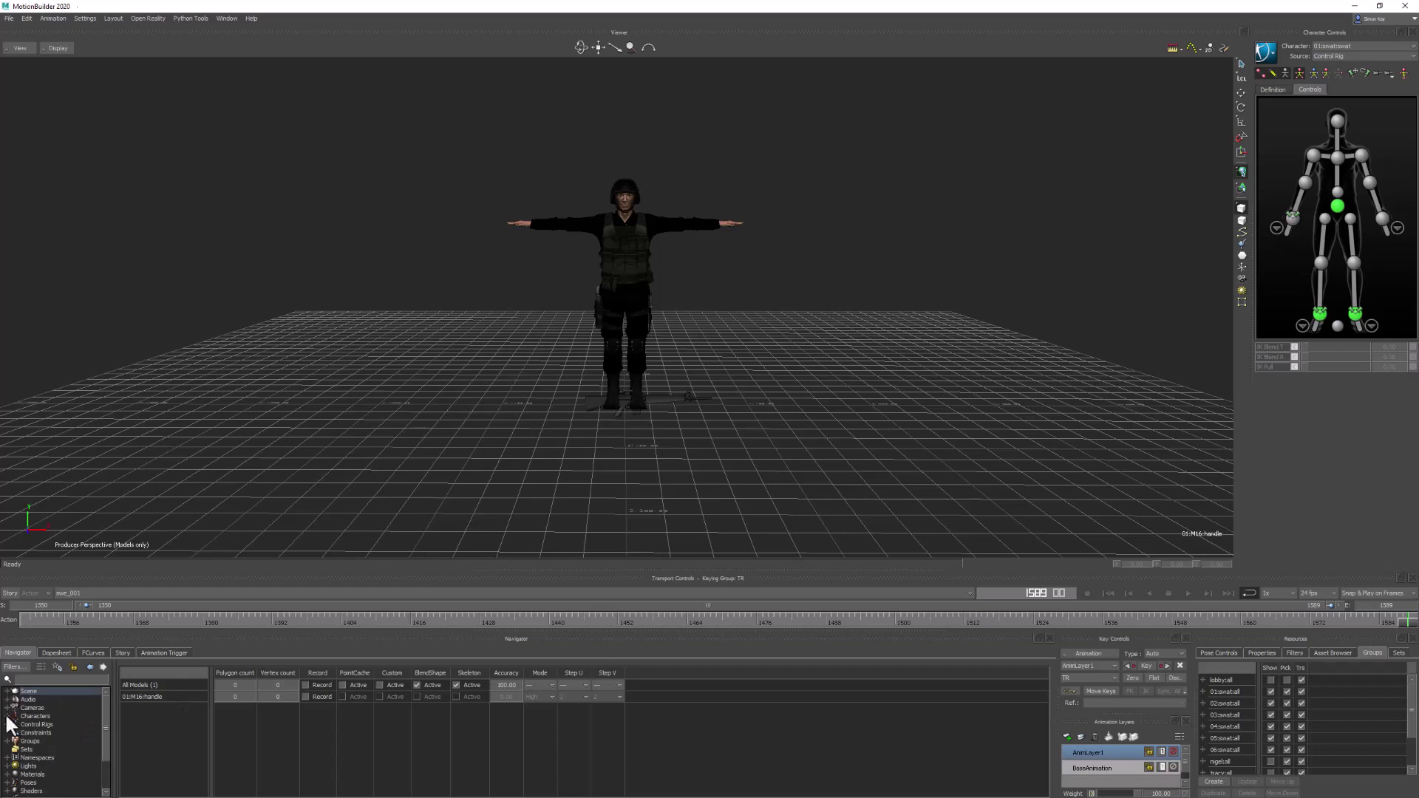
- Create a character extension for 01:swat:swat and open its retarget properties
click(7, 716)
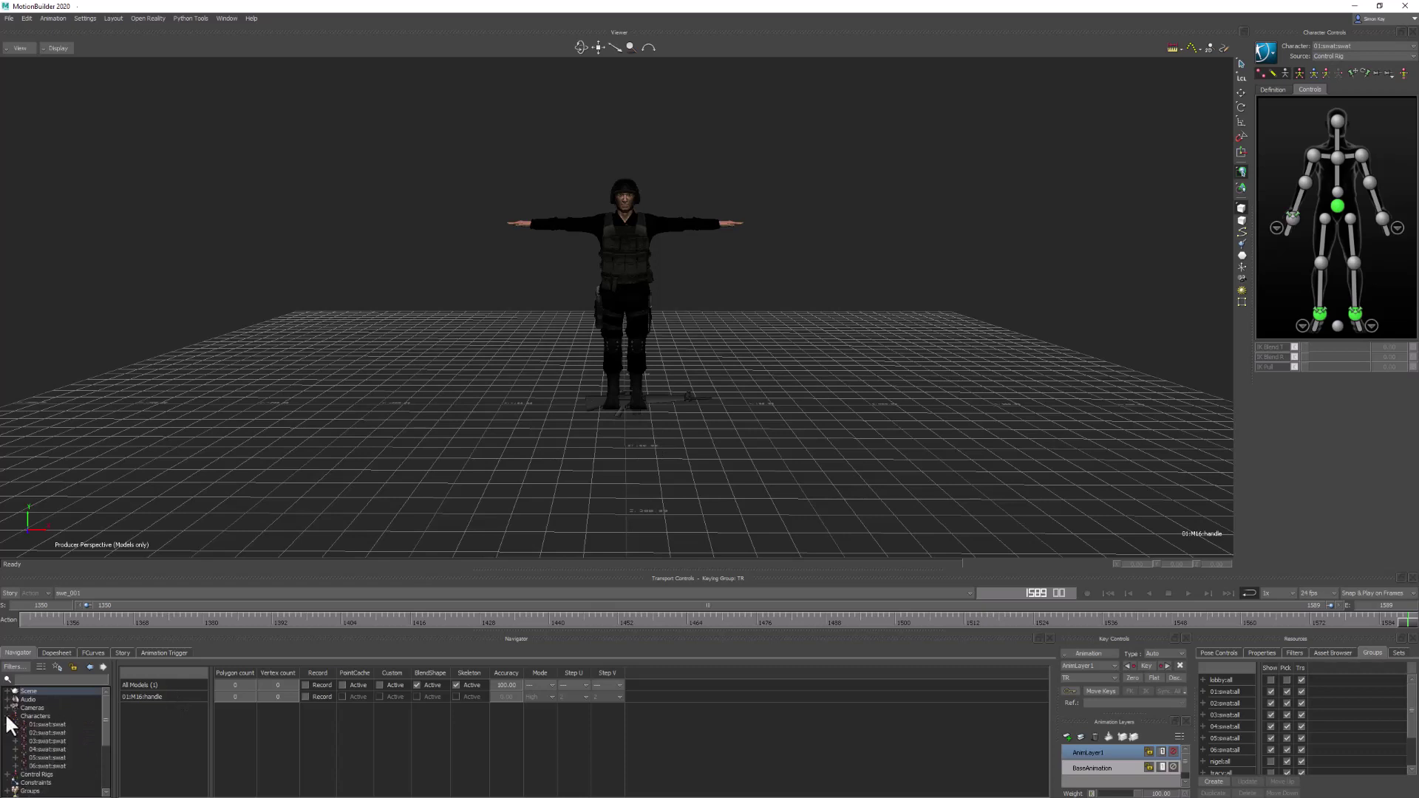
click(51, 723)
right_click(56, 725)
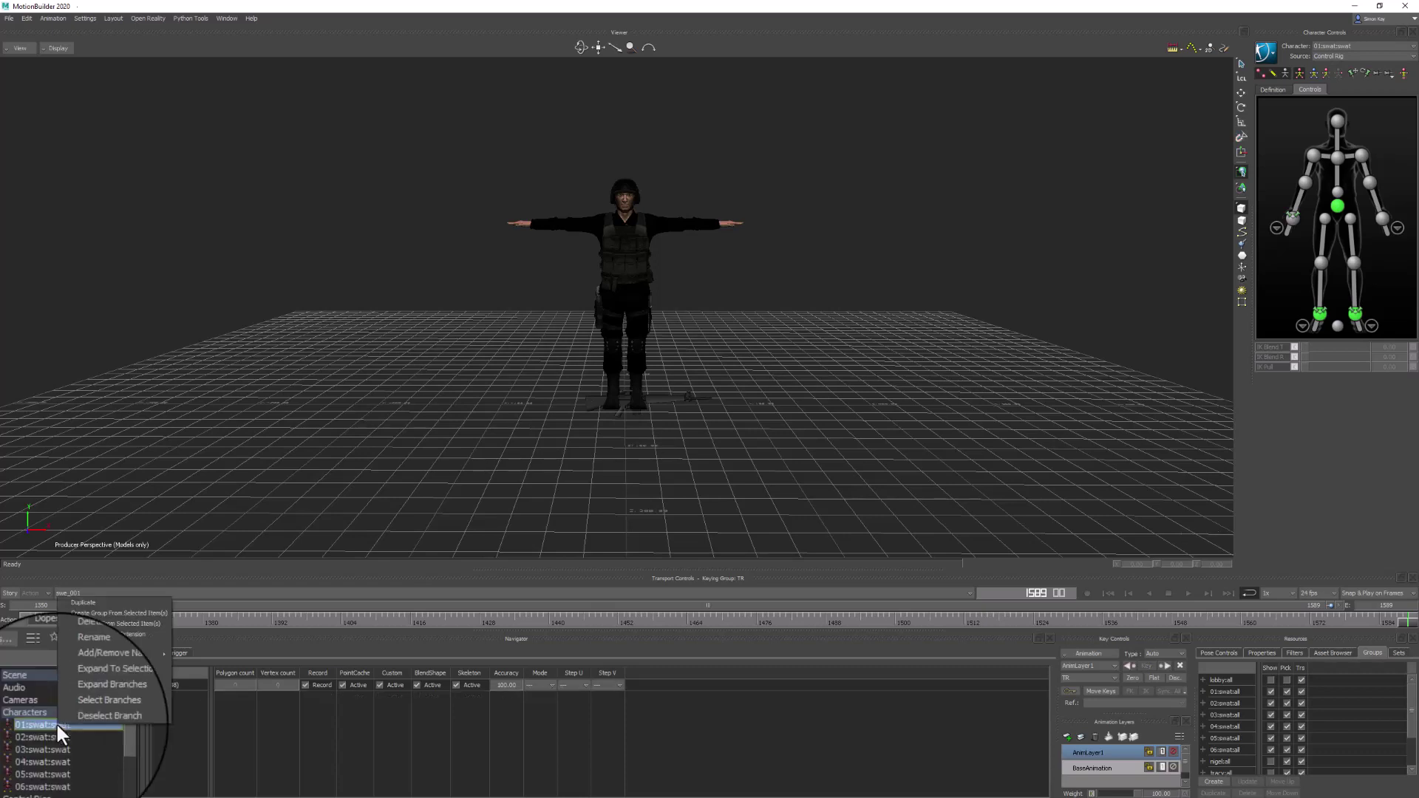
click(140, 633)
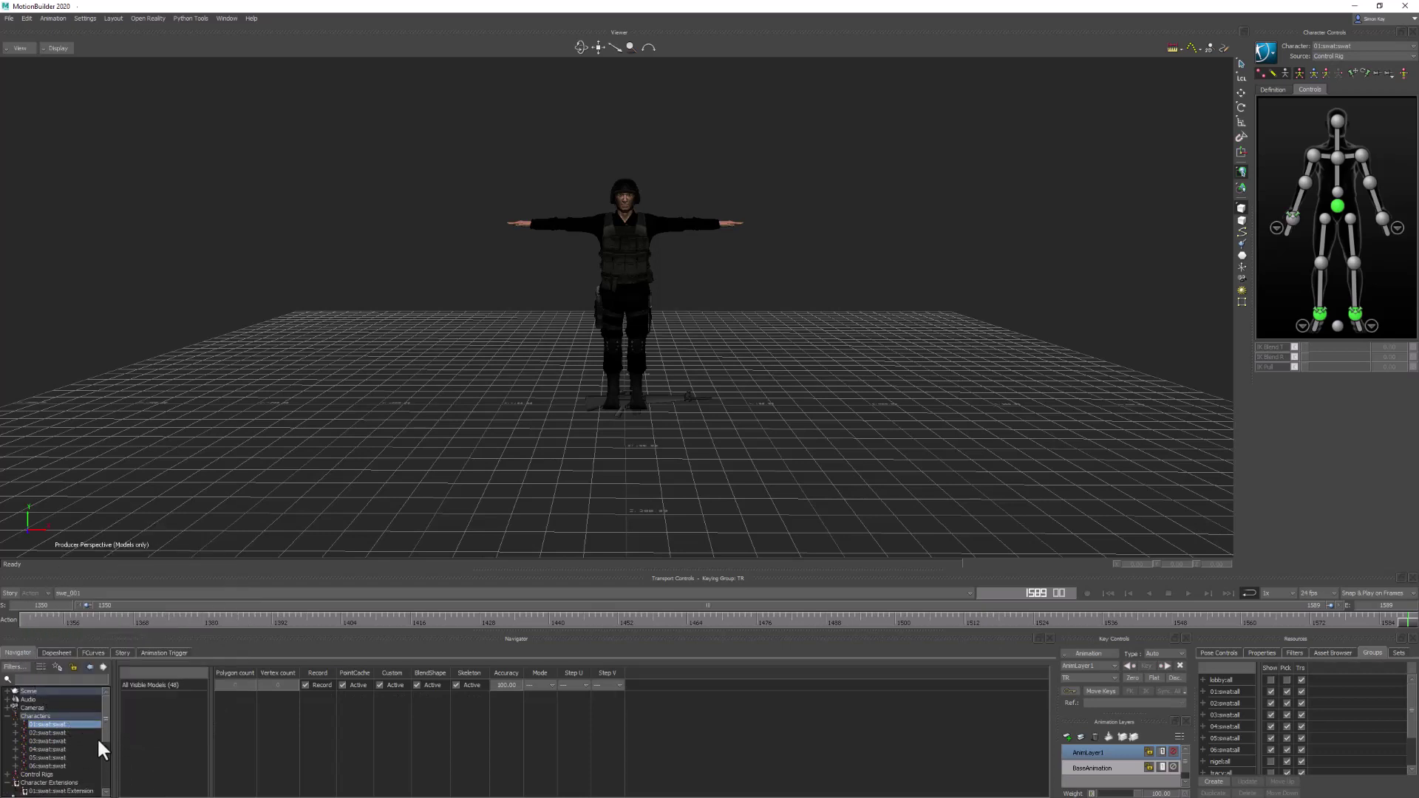
scroll(94, 738, down, 2)
click(79, 749)
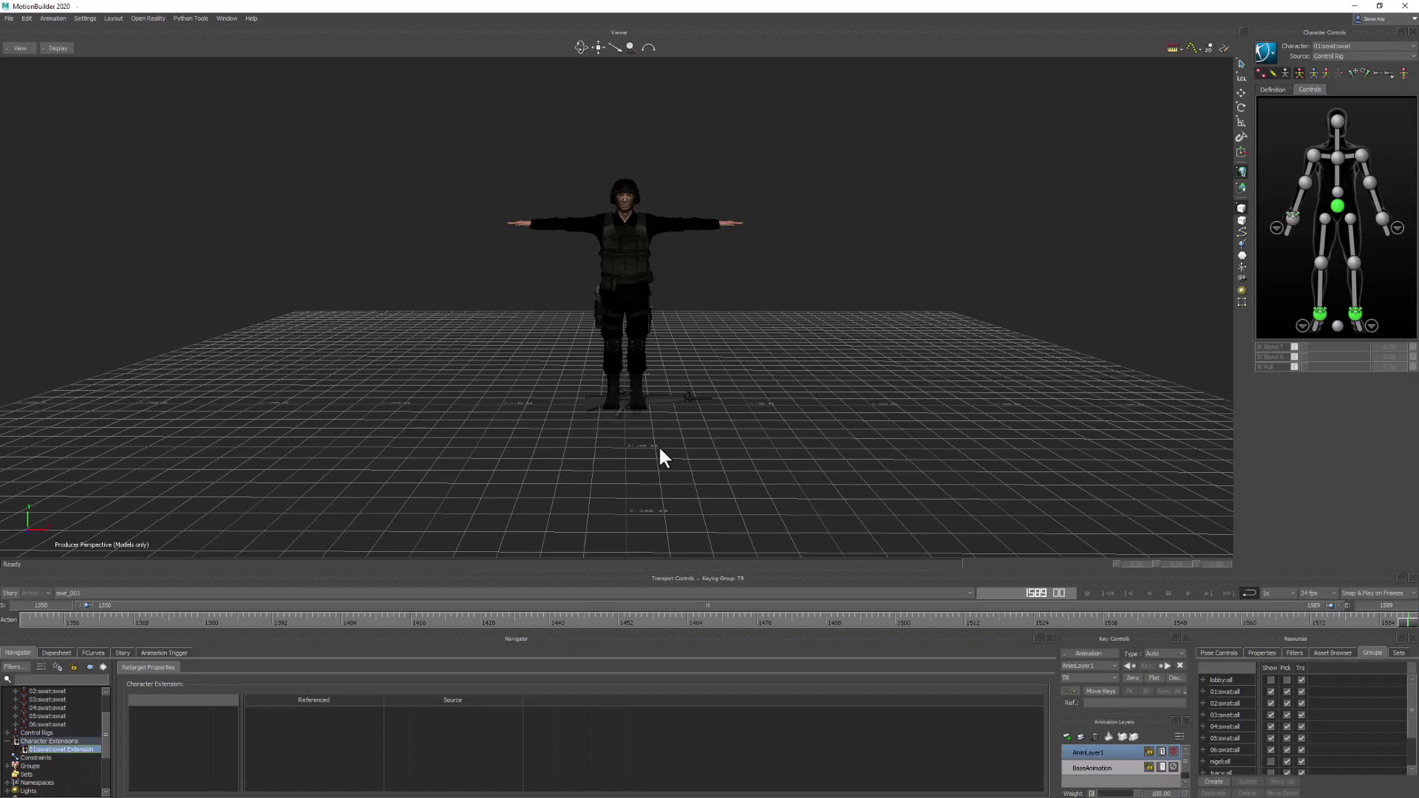
- Switch to X-Ray display and split the viewer into two panes with the schematic view beside the perspective
key(ctrl+a)
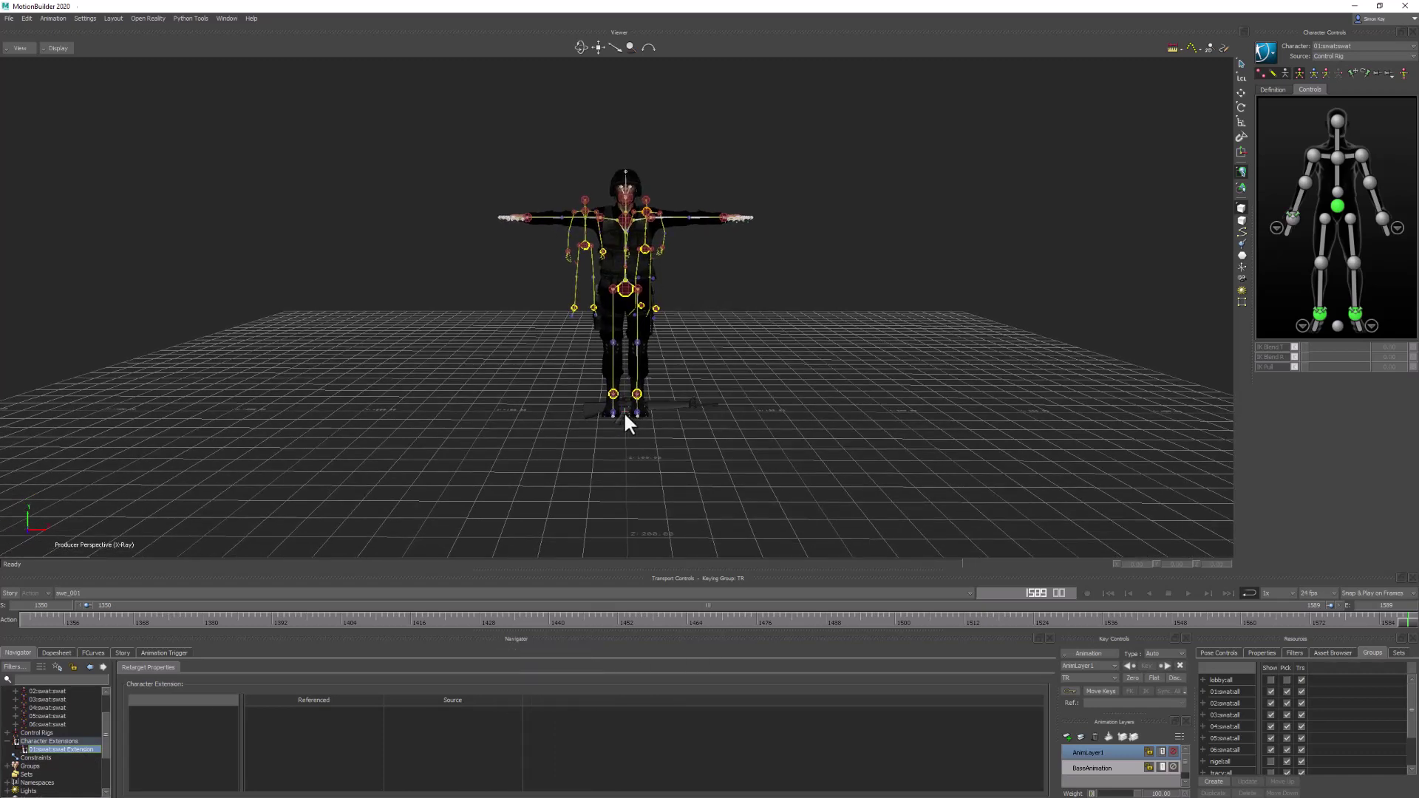
click(620, 410)
click(773, 423)
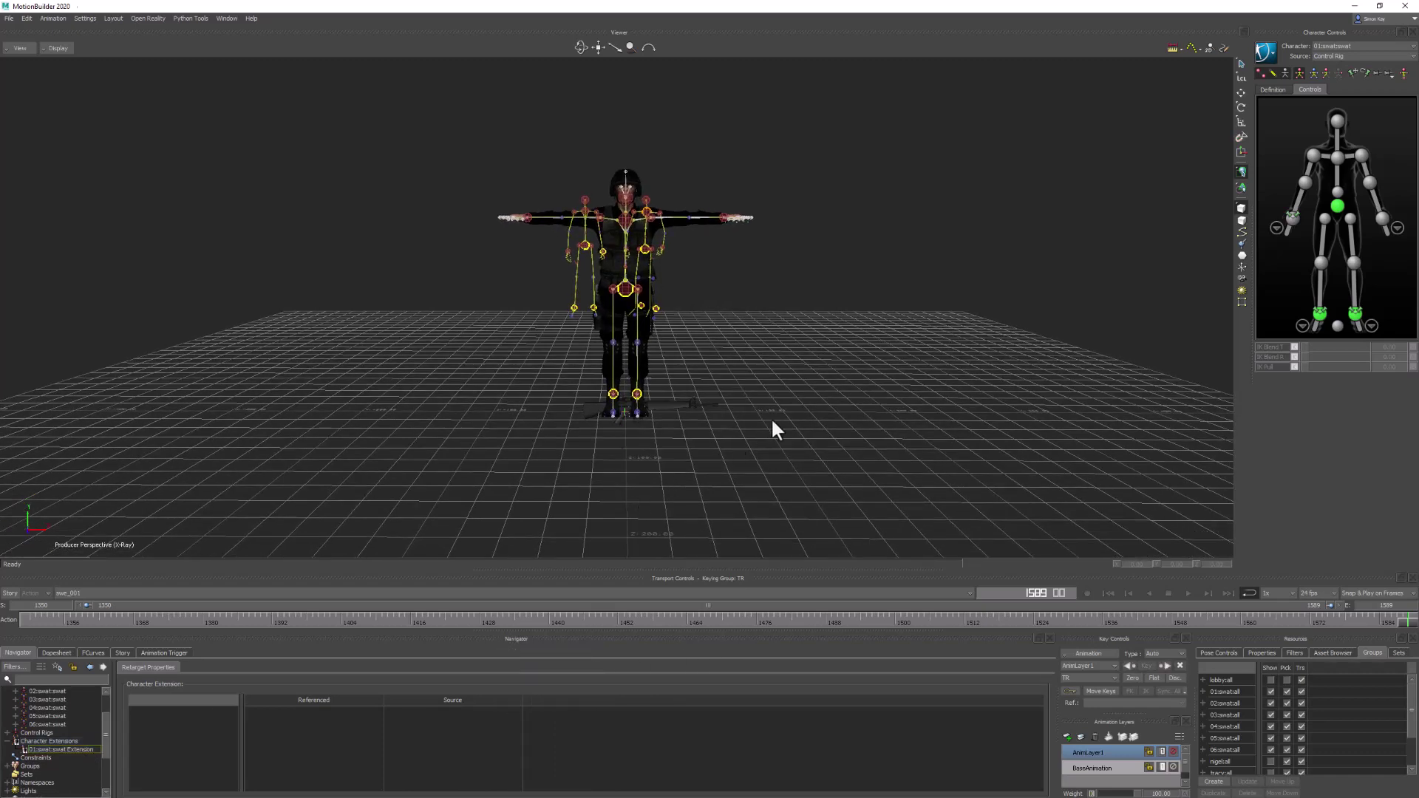
key(ctrl+2)
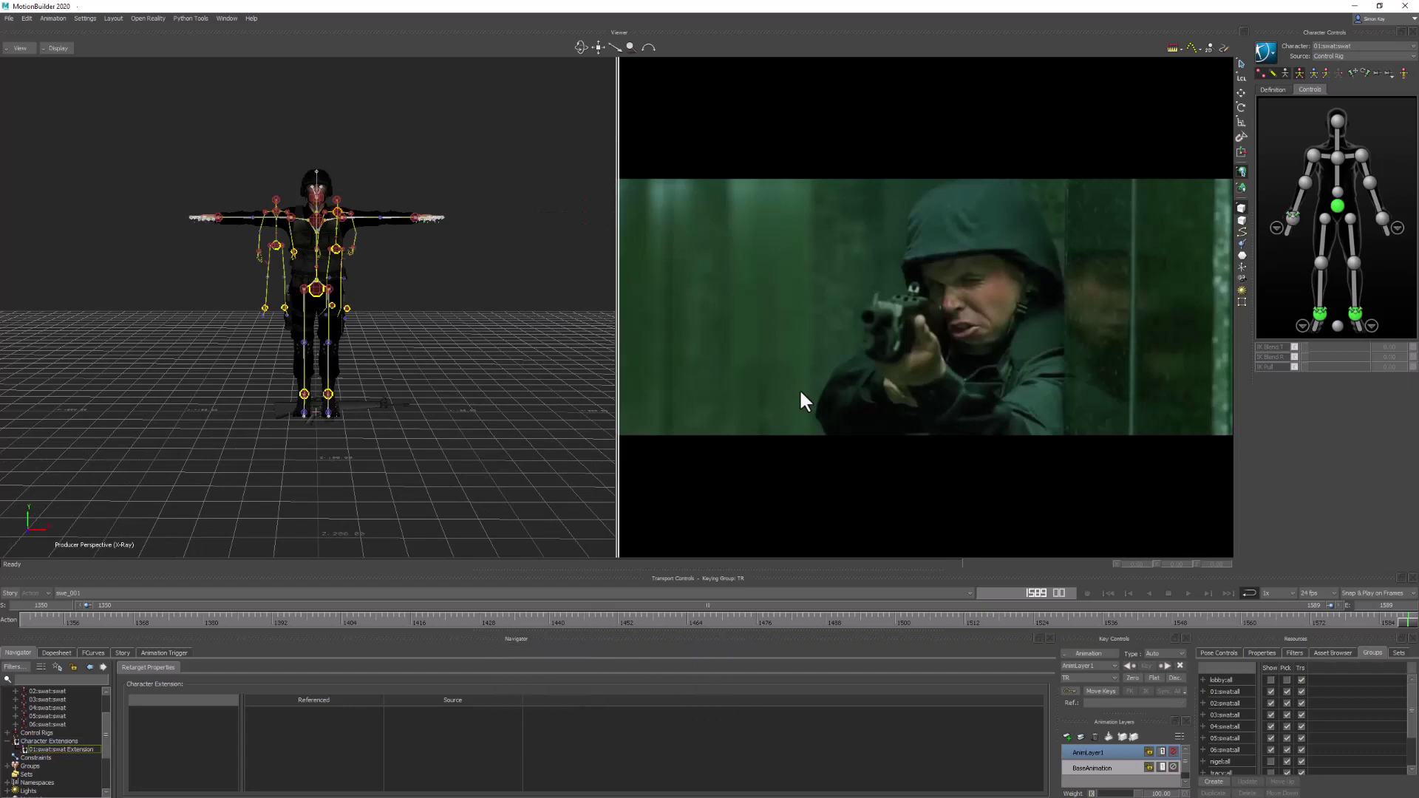
key(ctrl+w)
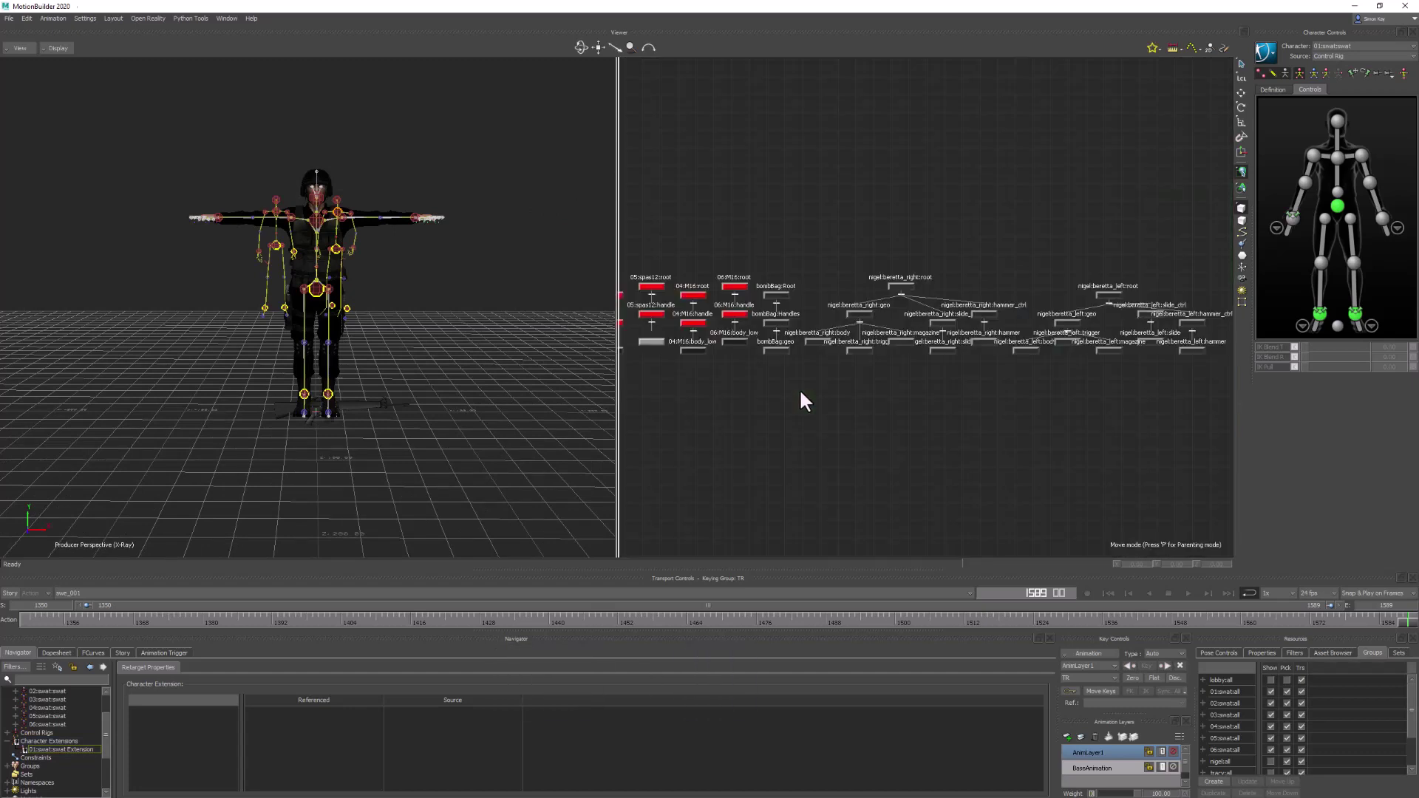
- Find 01:M16:handle in the schematic and add it to the 01:swat:swat Extension
shift+drag(718, 374, 910, 406)
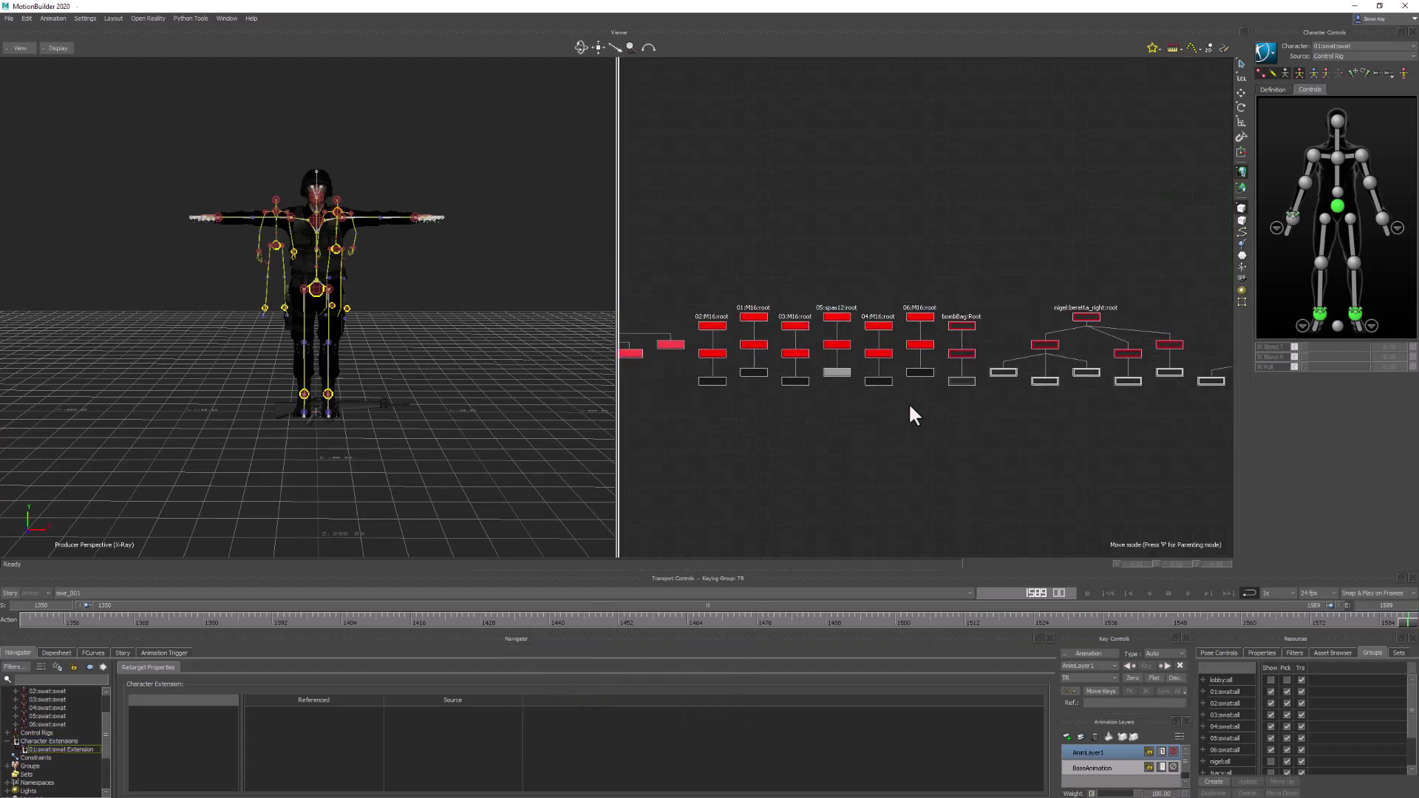
ctrl+drag(776, 406, 856, 391)
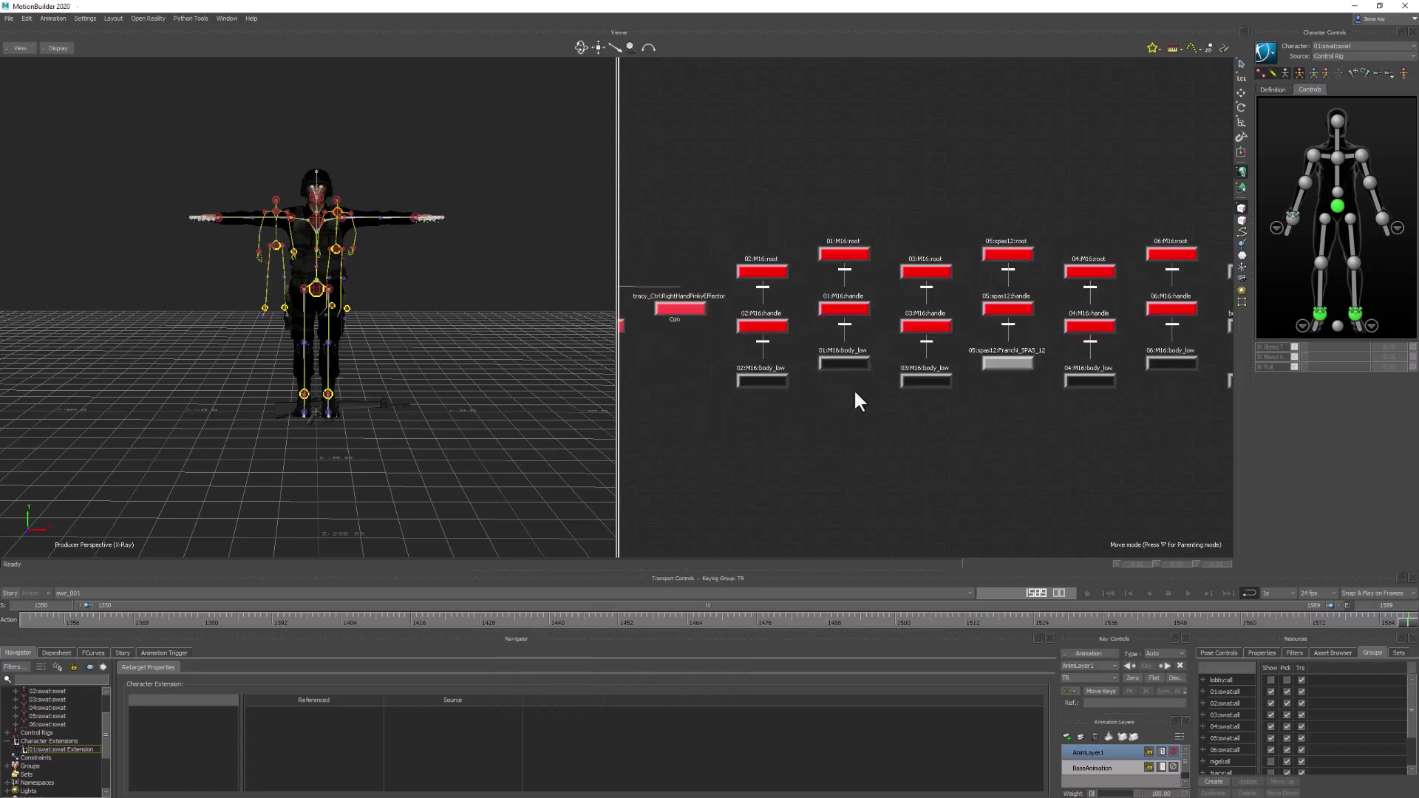
click(850, 309)
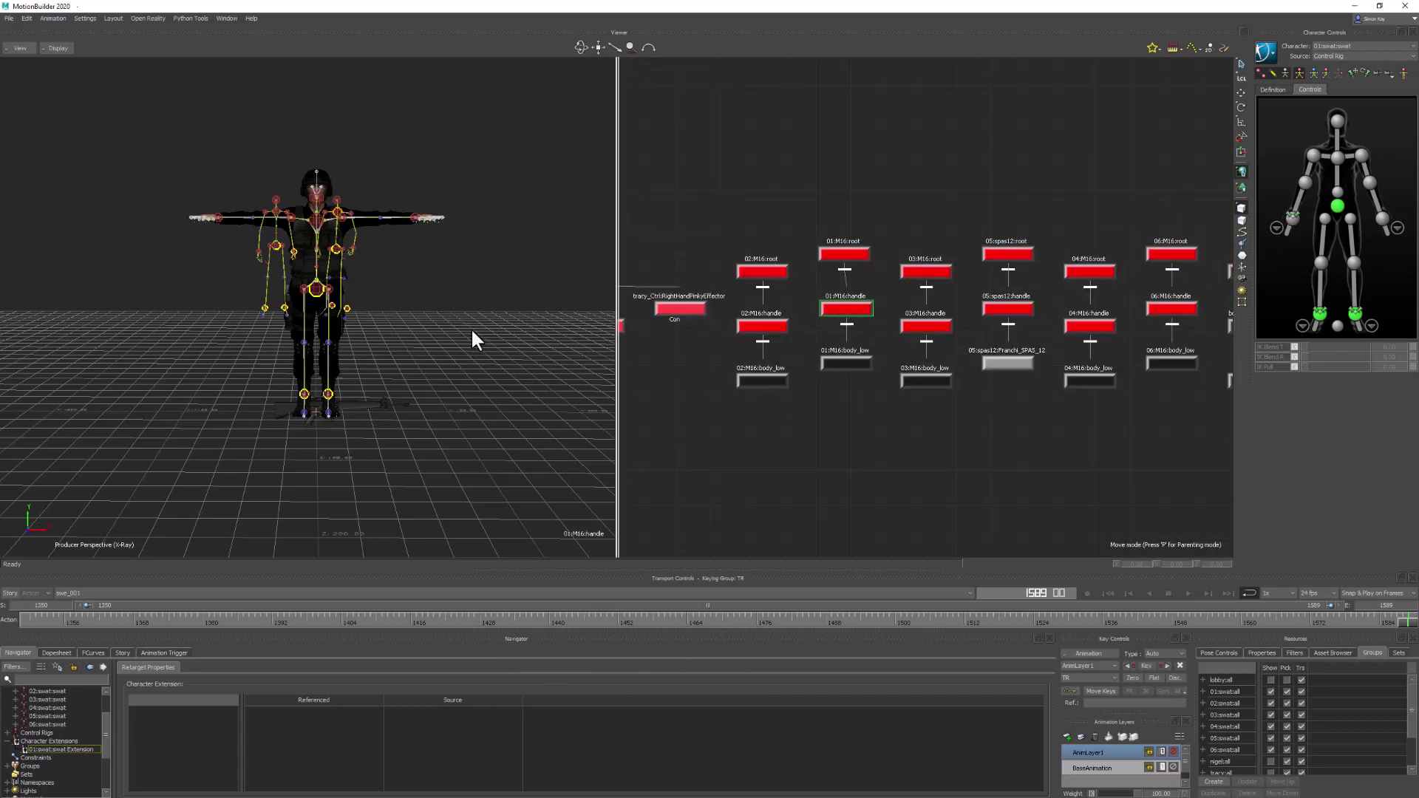
key(t)
drag(173, 649, 68, 748)
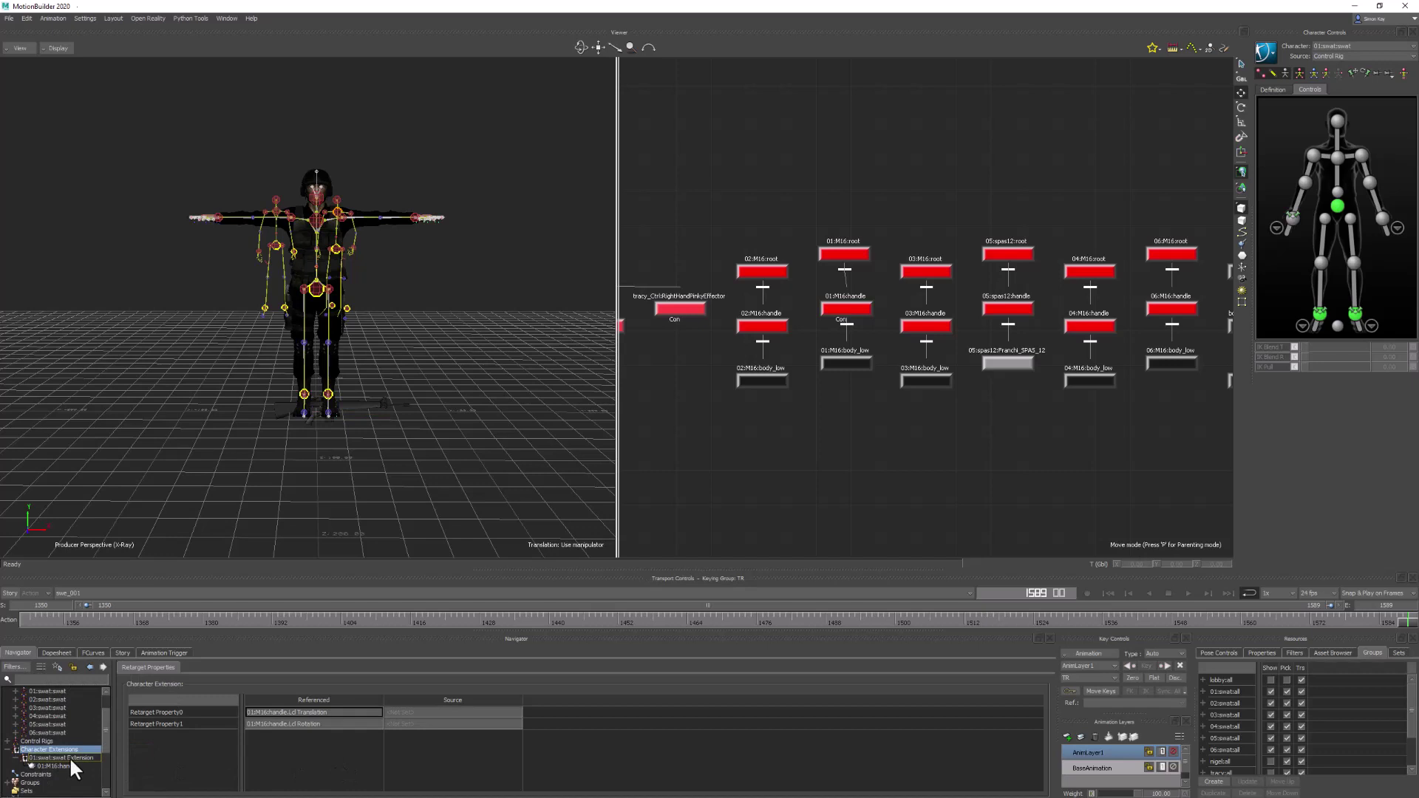
click(69, 756)
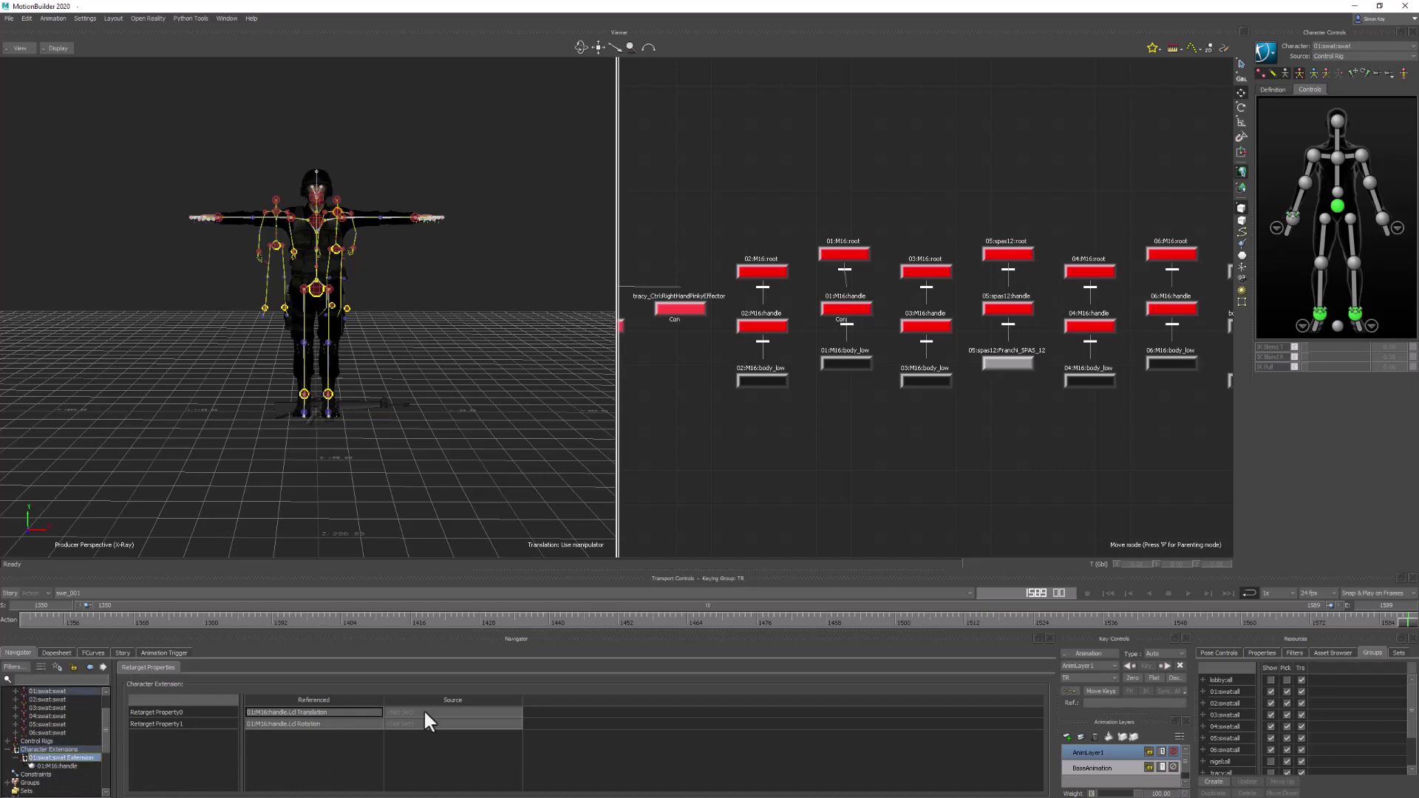
- Set the extension's Reference Object to the 01:swat:RightHand bone and accept the reference change
click(1263, 652)
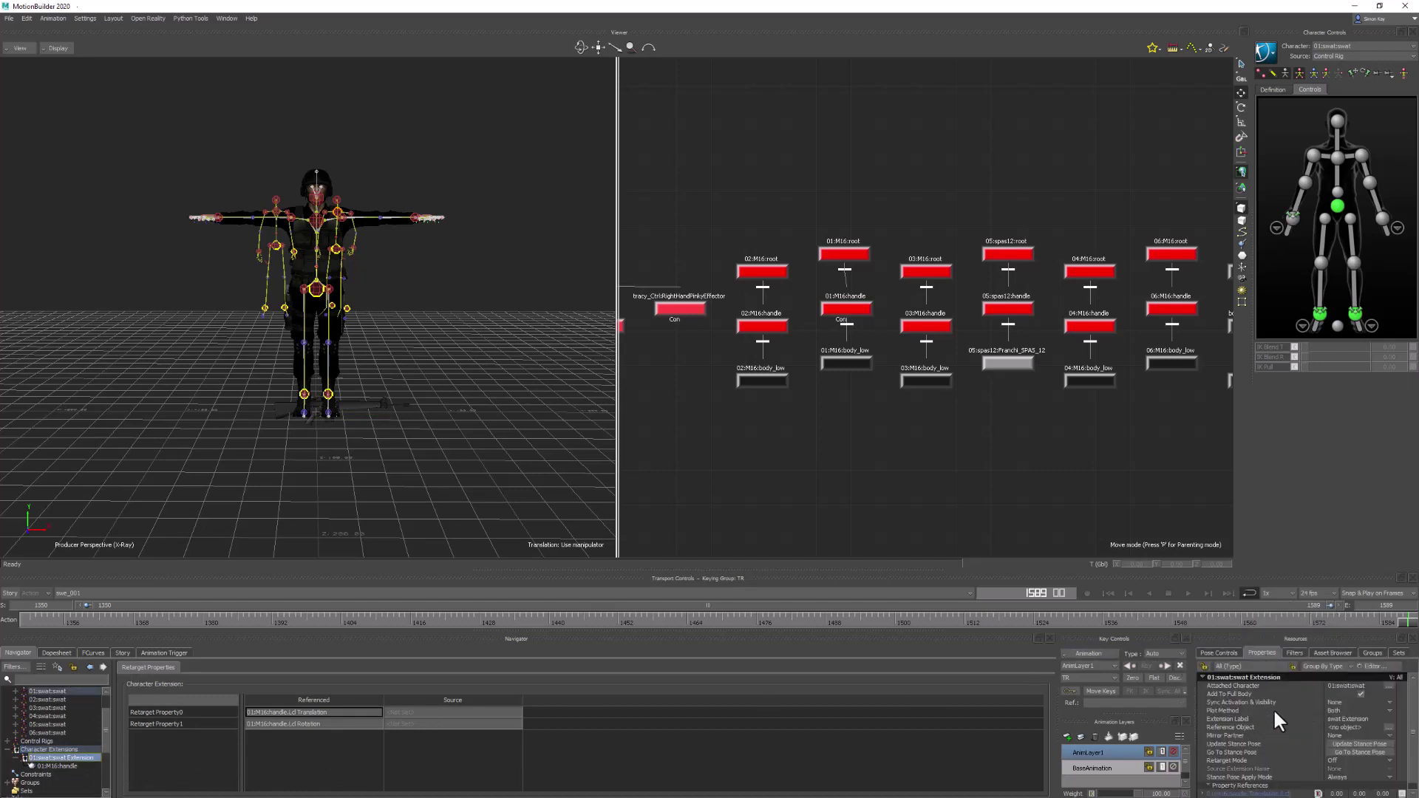
click(1228, 727)
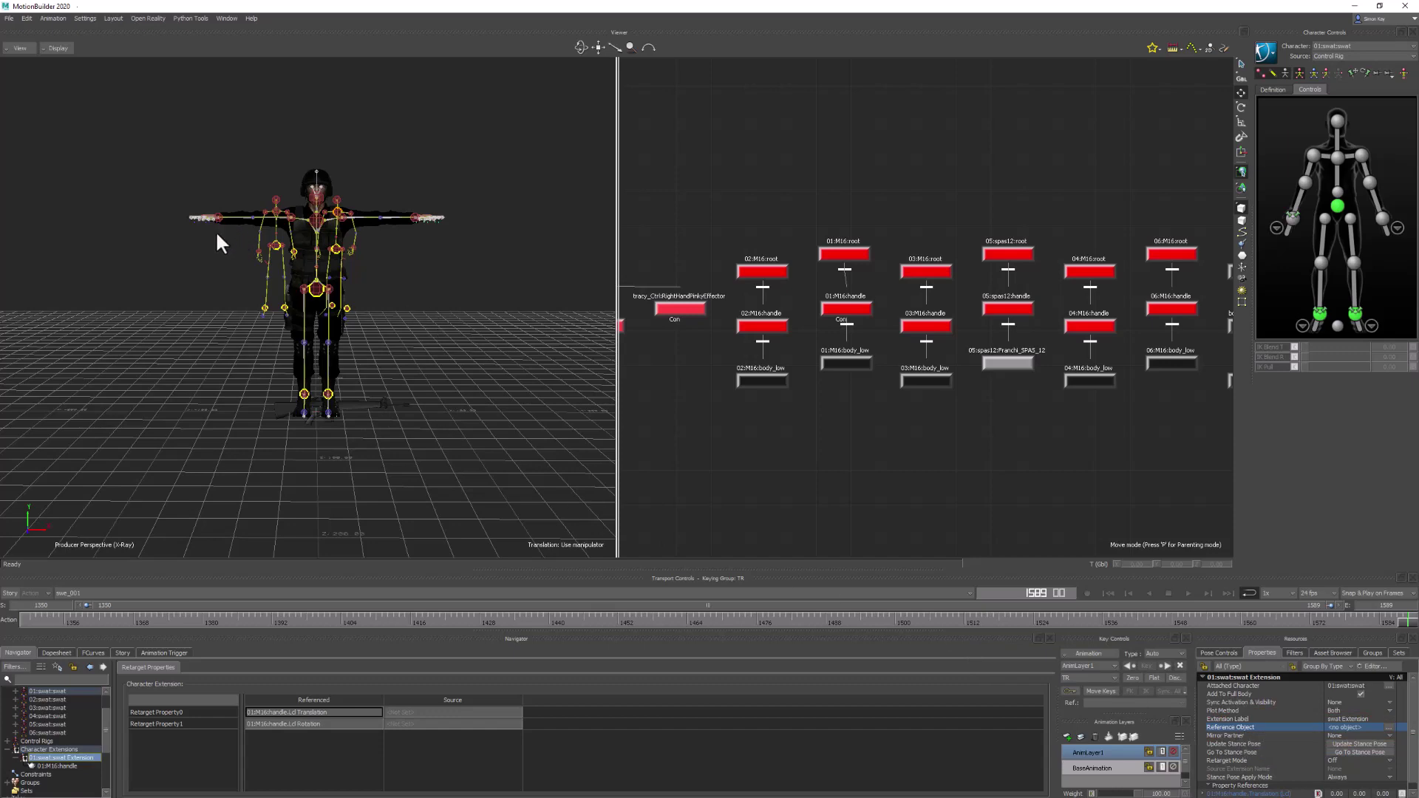
ctrl+shift+drag(216, 233, 255, 274)
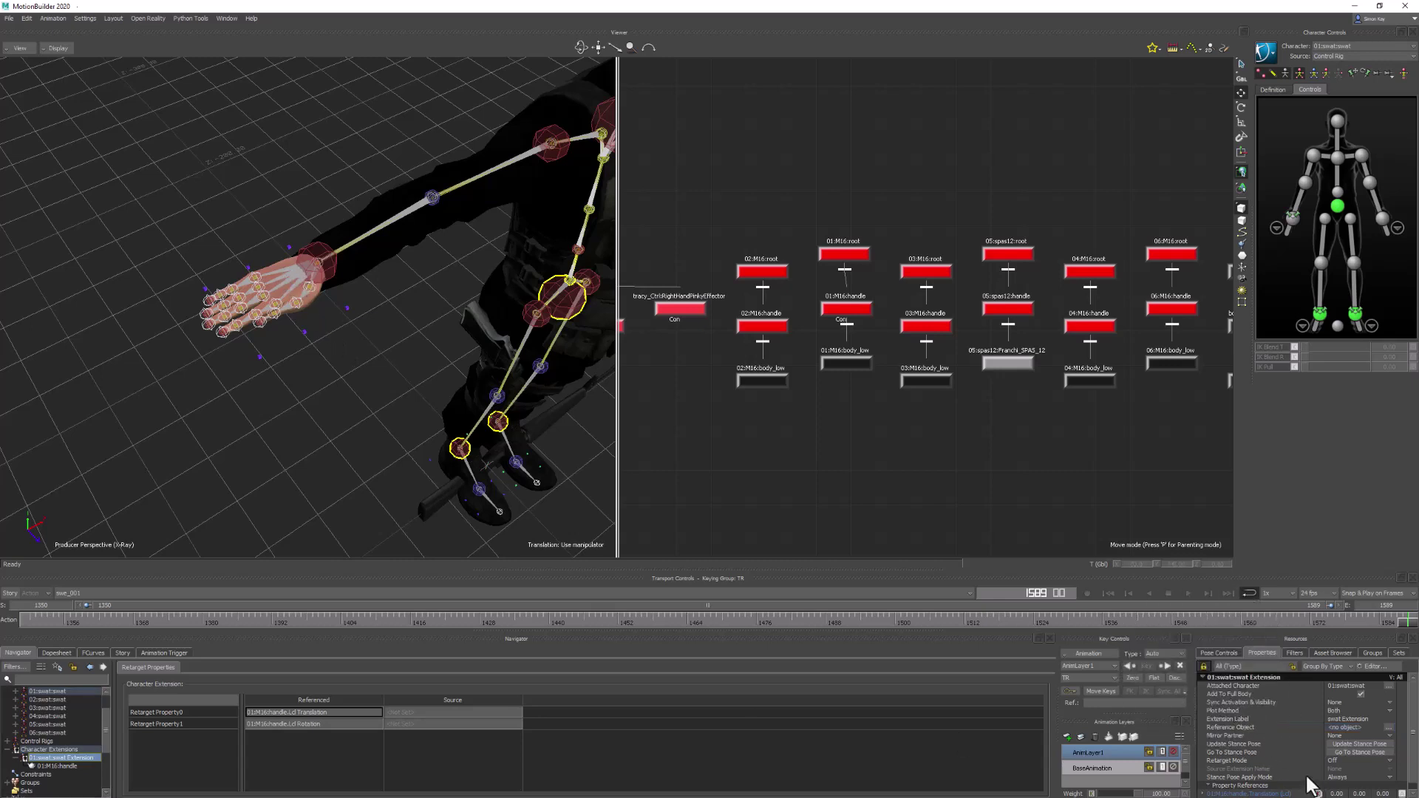
click(294, 279)
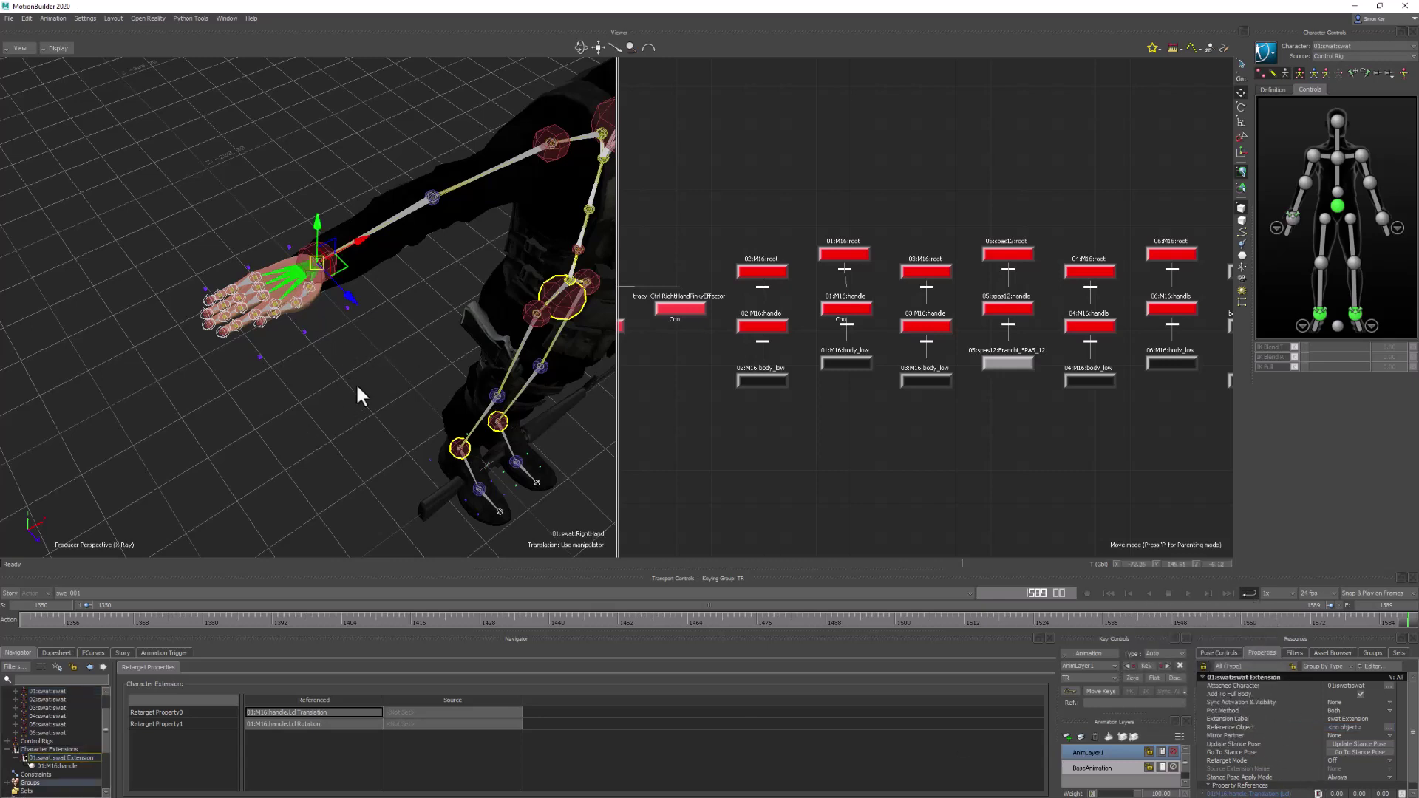
alt+drag(320, 344, 1346, 728)
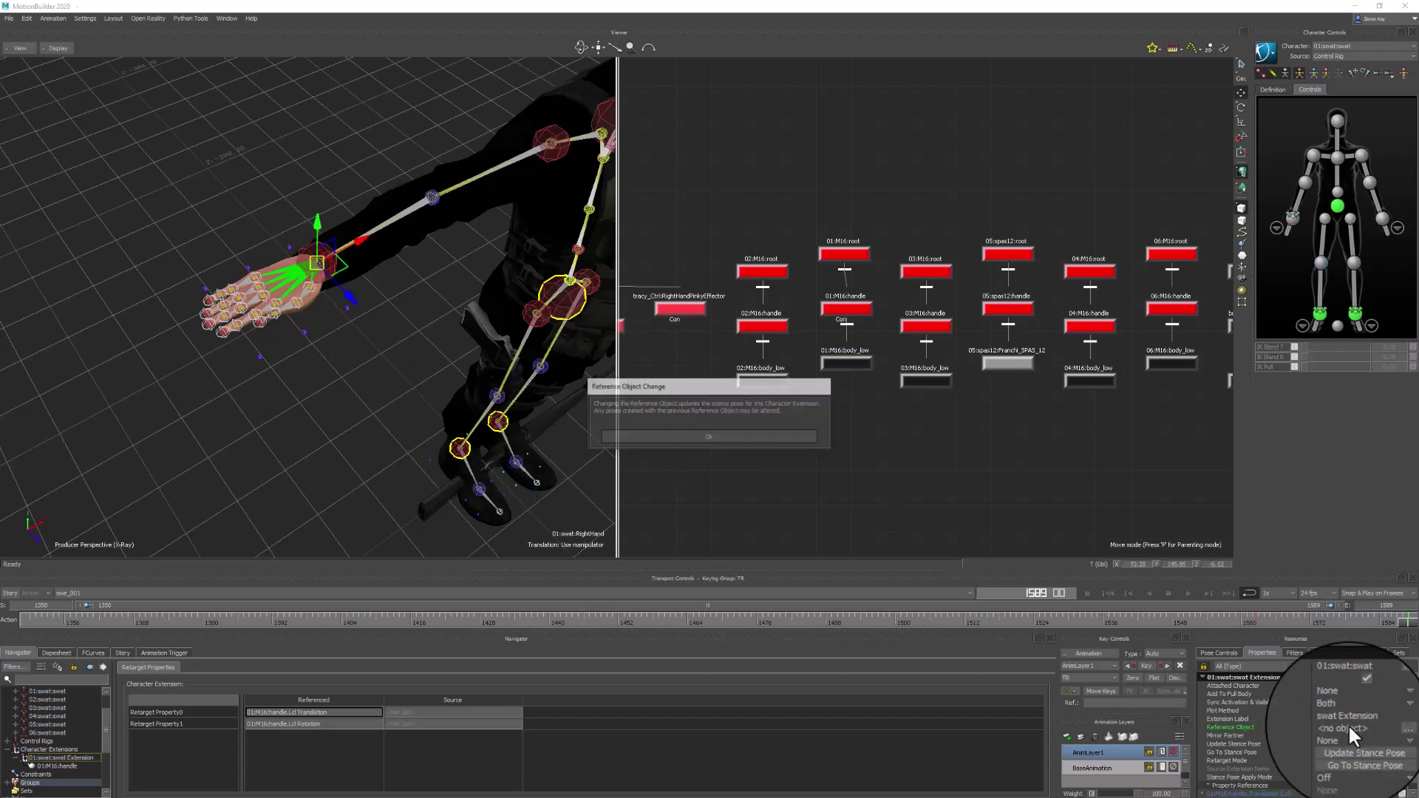
click(677, 435)
click(1244, 731)
- Test the extension by selecting the M16 handle, moving the right wrist effector, and undoing the move
scroll(389, 343, down, 3)
ctrl+shift+drag(388, 343, 340, 295)
click(535, 400)
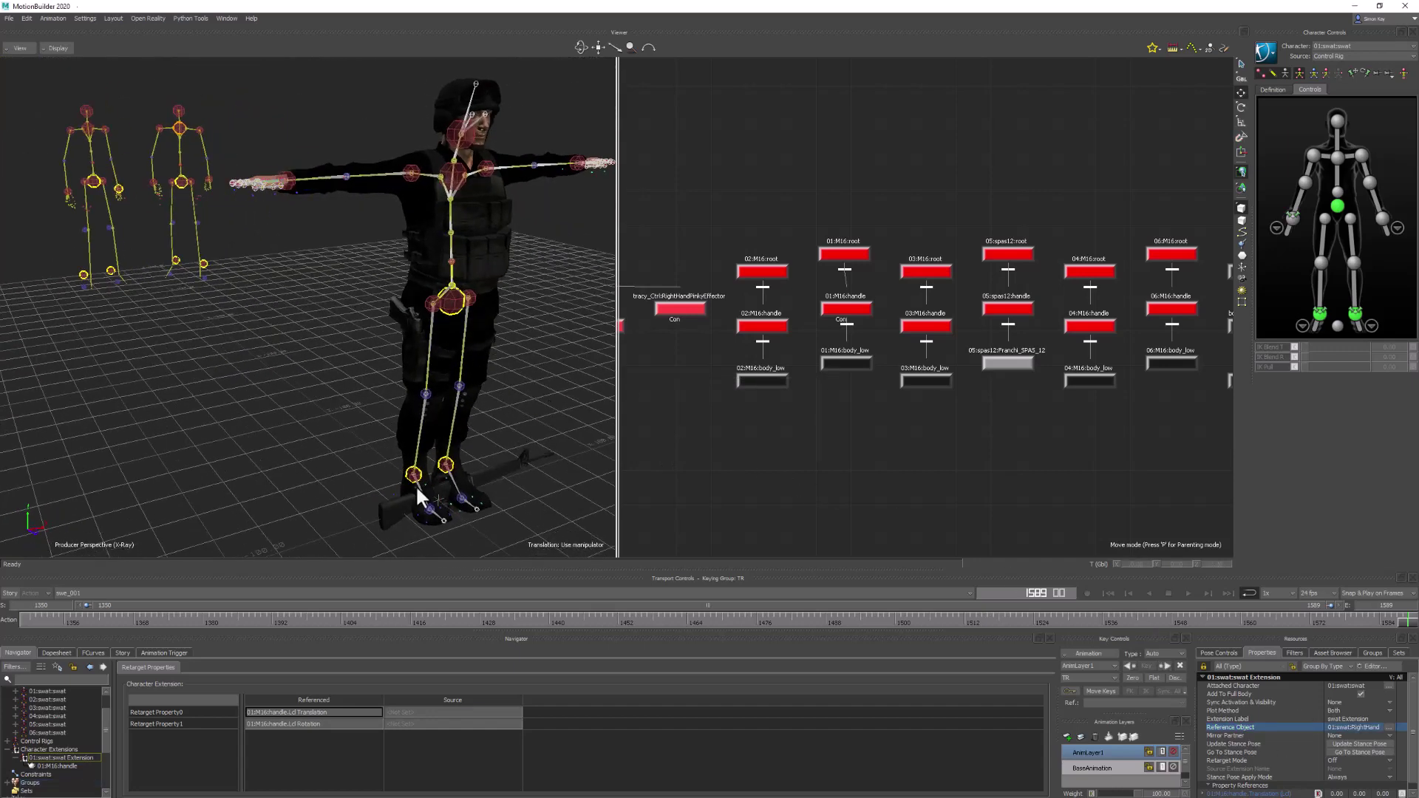
click(437, 498)
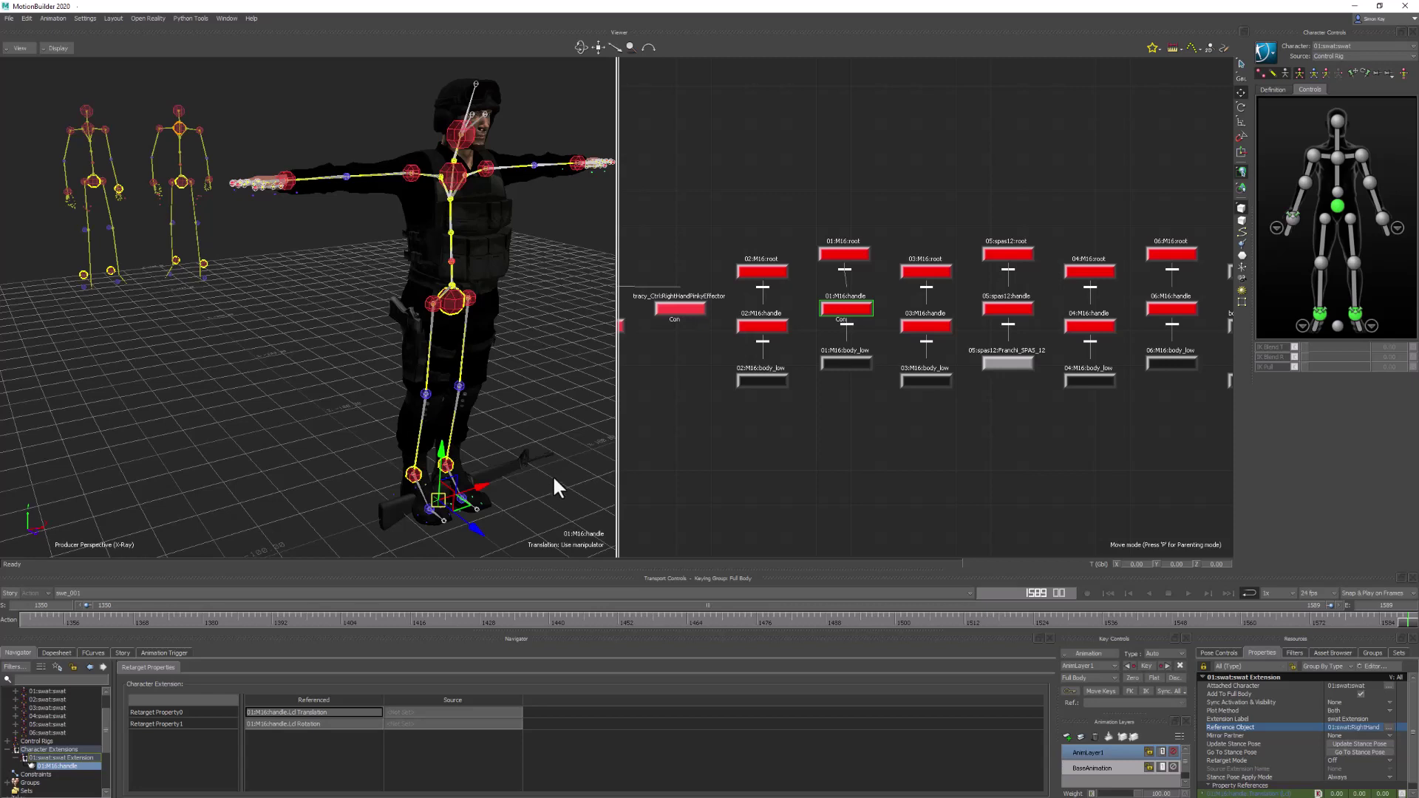
click(288, 182)
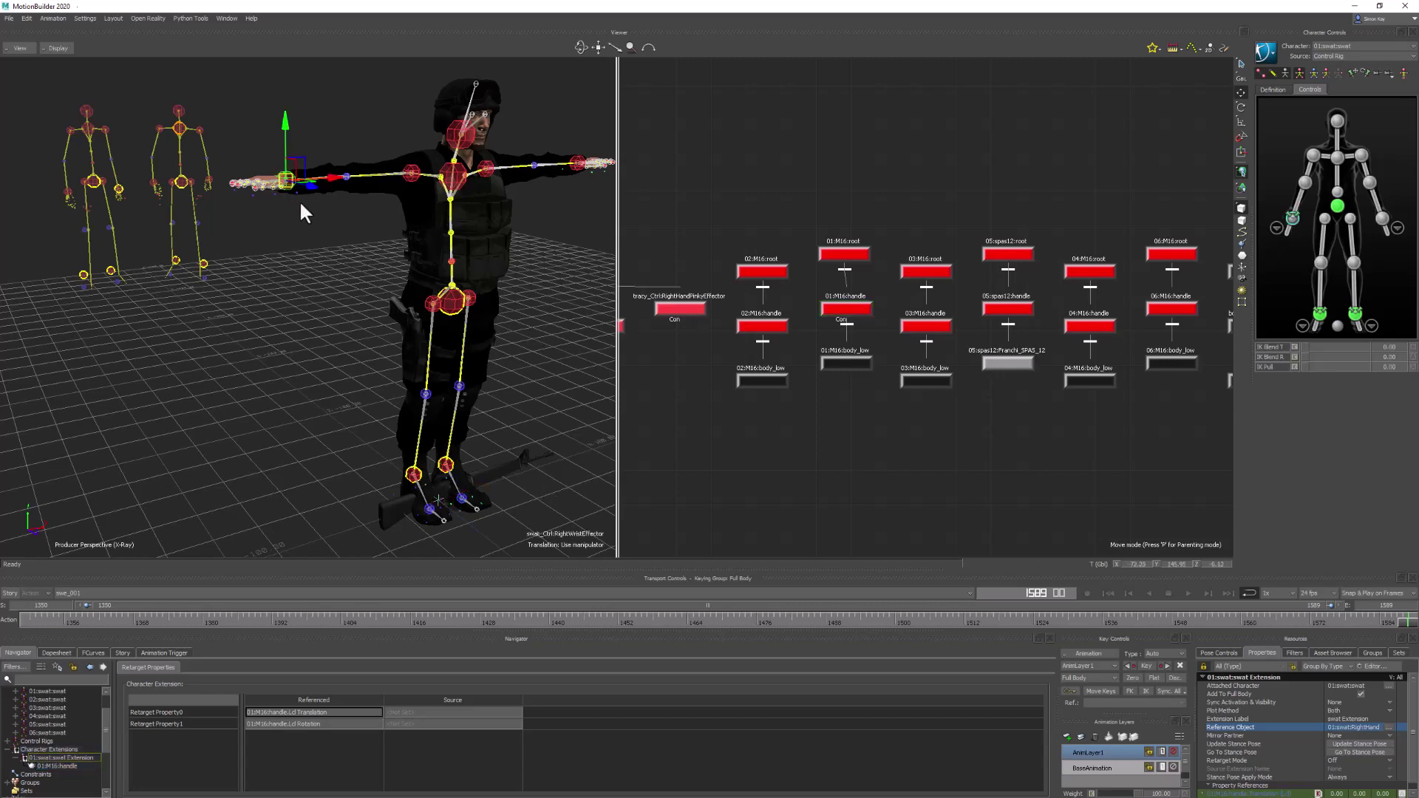
drag(294, 168, 338, 222)
key(ctrl+z)
click(297, 331)
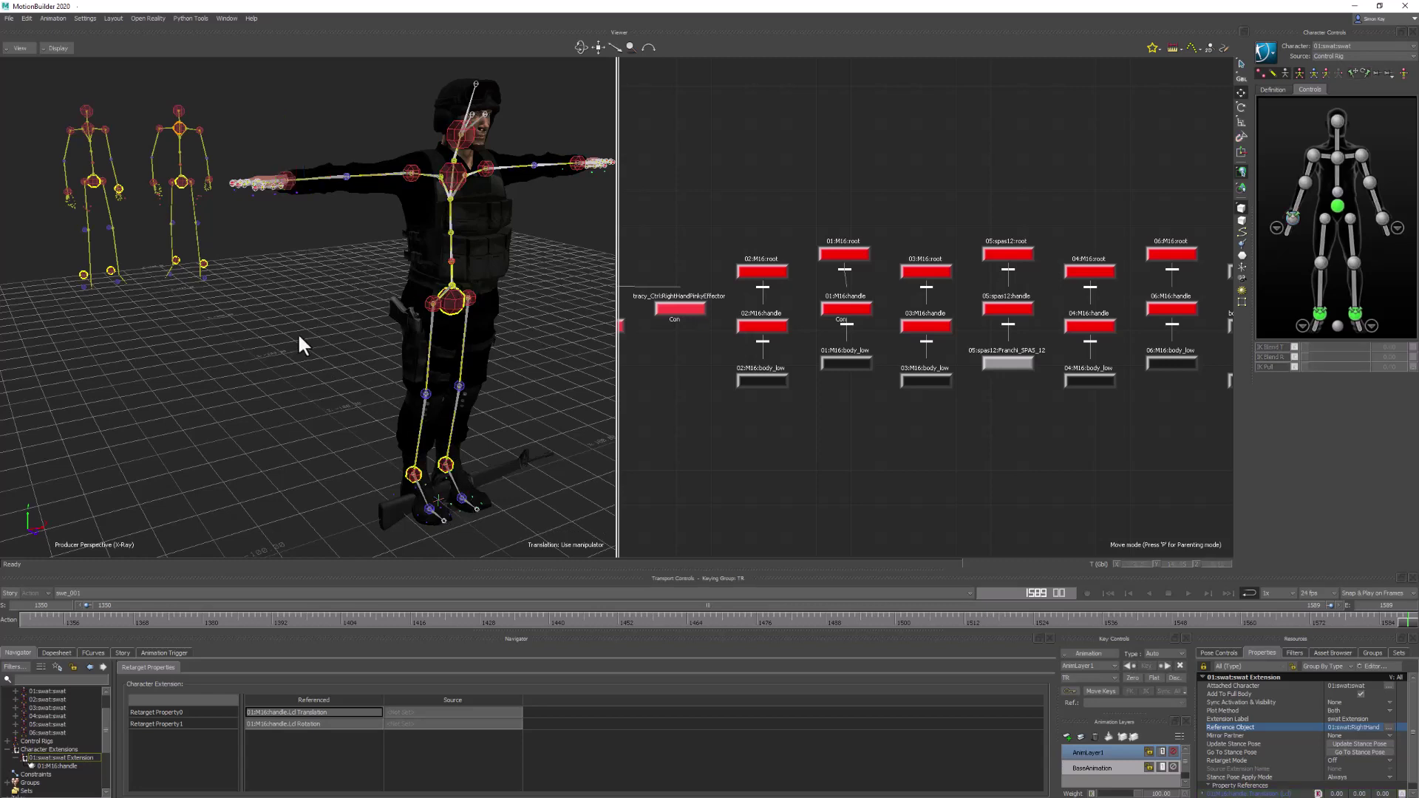
- Return to a single perspective pane and restore the animated poses at the current end frame
key(ctrl+1)
scroll(526, 347, down, 3)
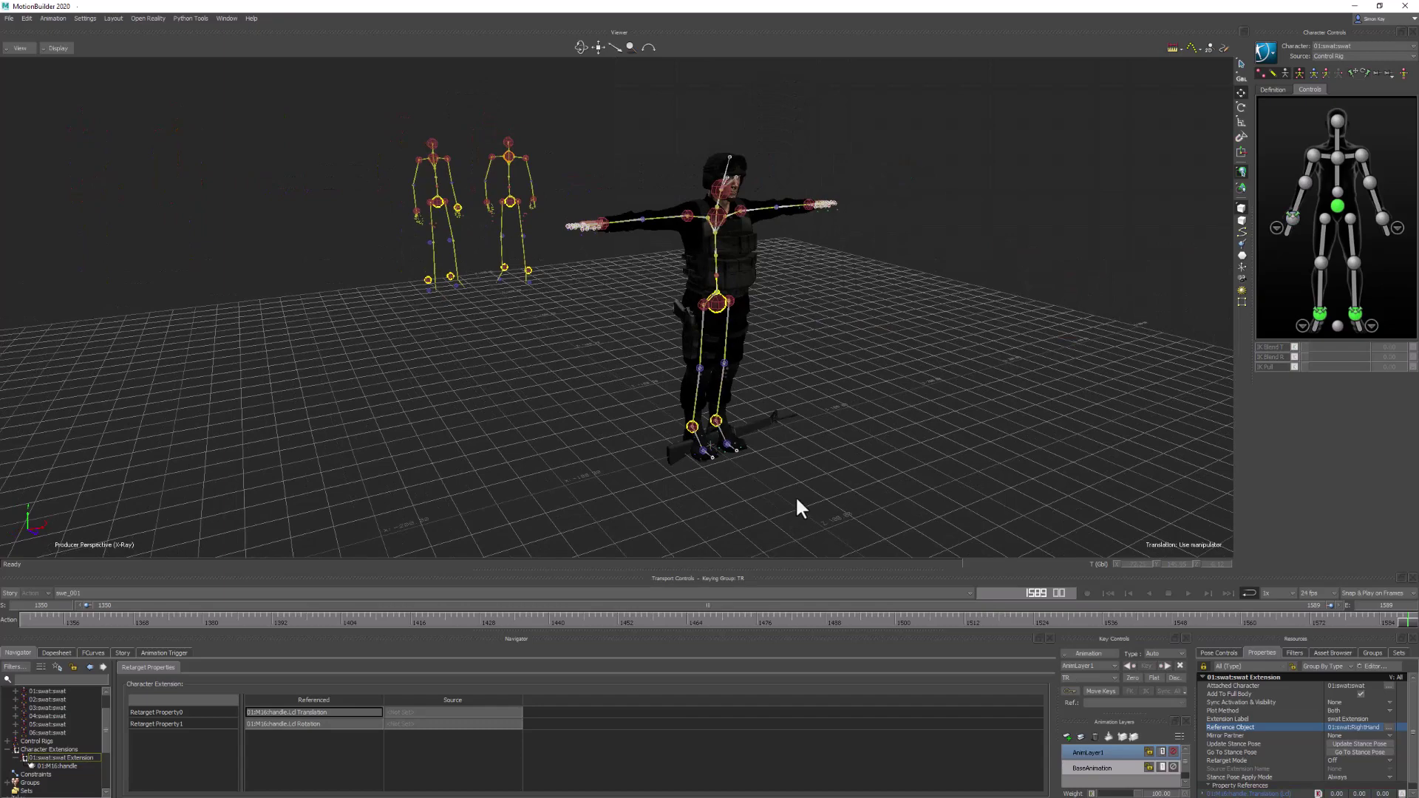
click(1408, 624)
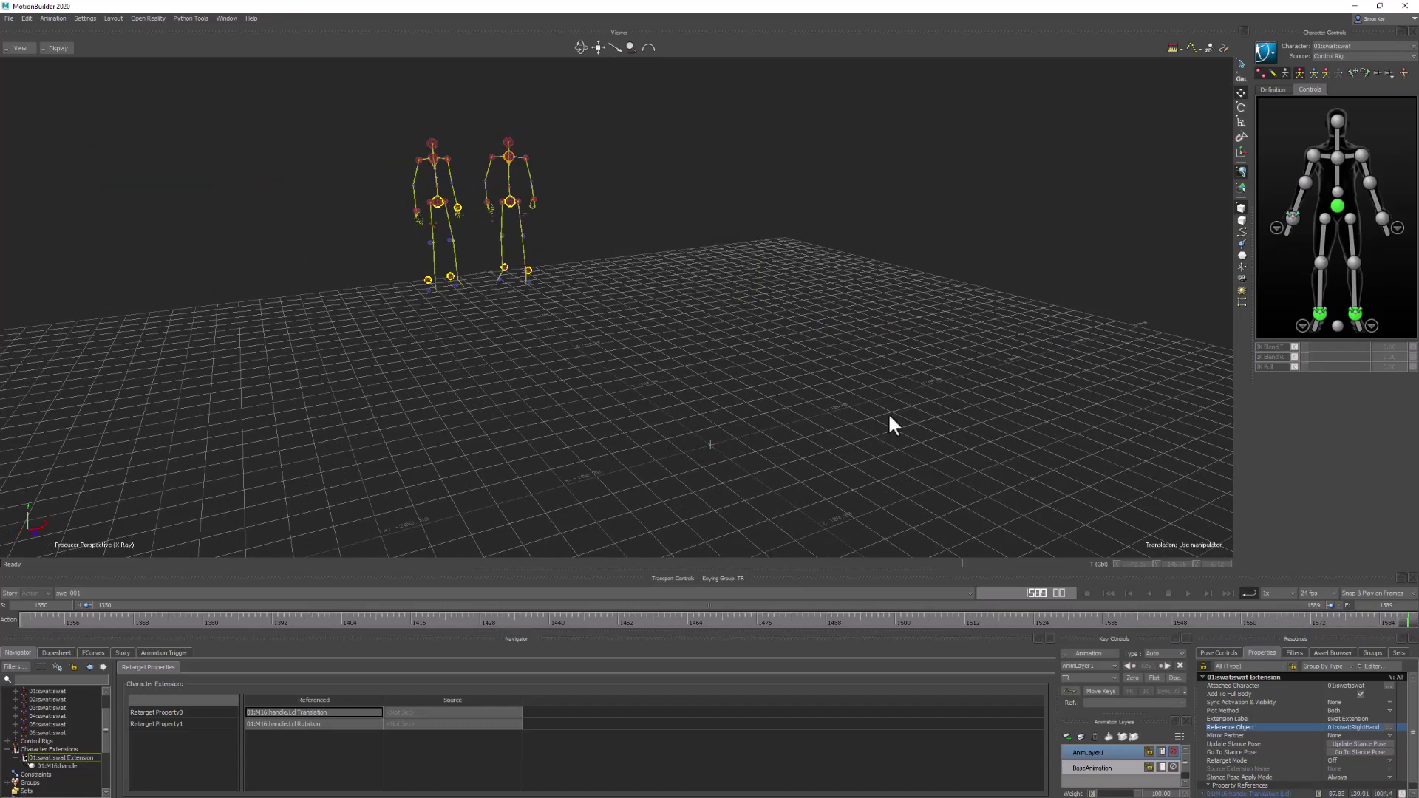
shift+drag(891, 413, 704, 337)
scroll(819, 403, down, 3)
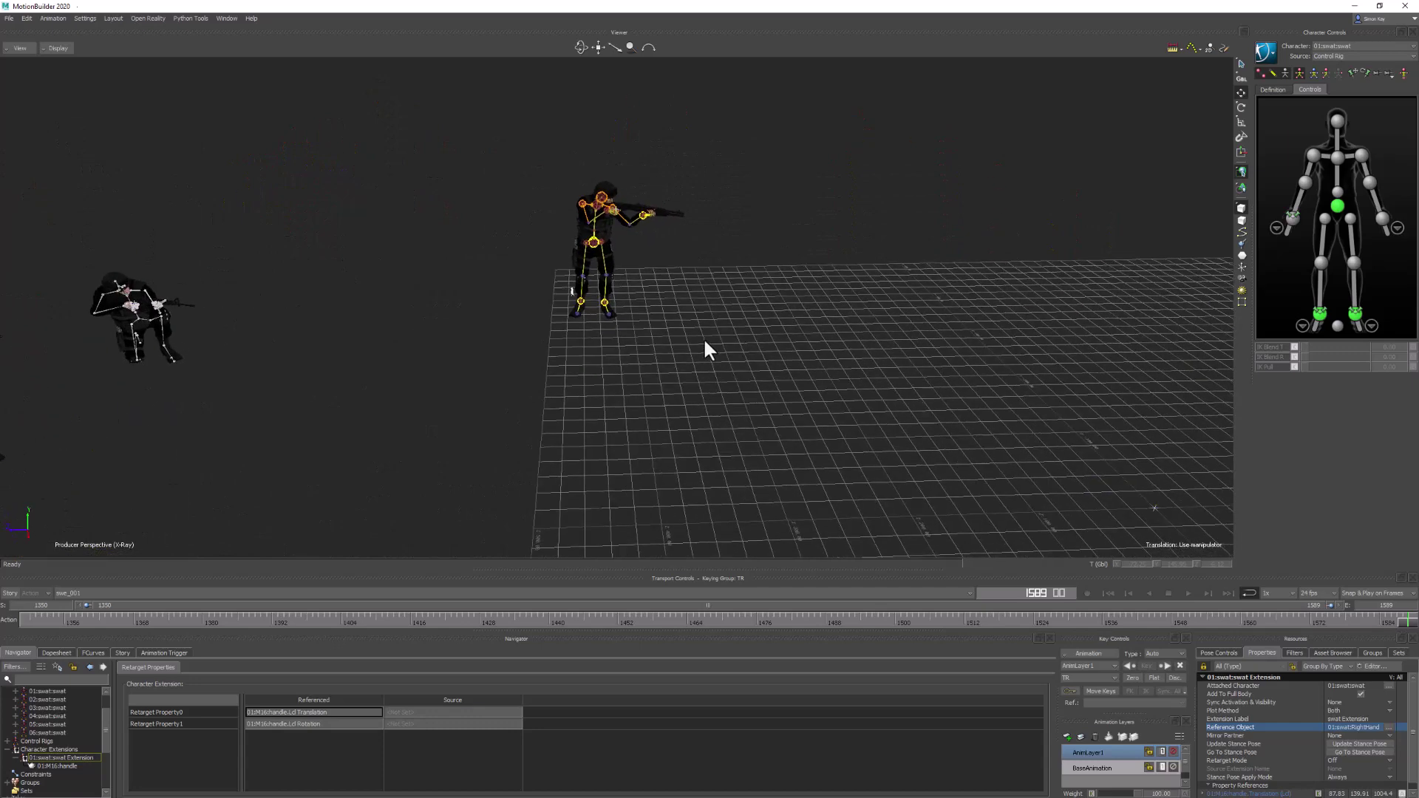
- Select the hips effector of 01:swat, frame the aiming character, and return to the Models Only display
click(1339, 206)
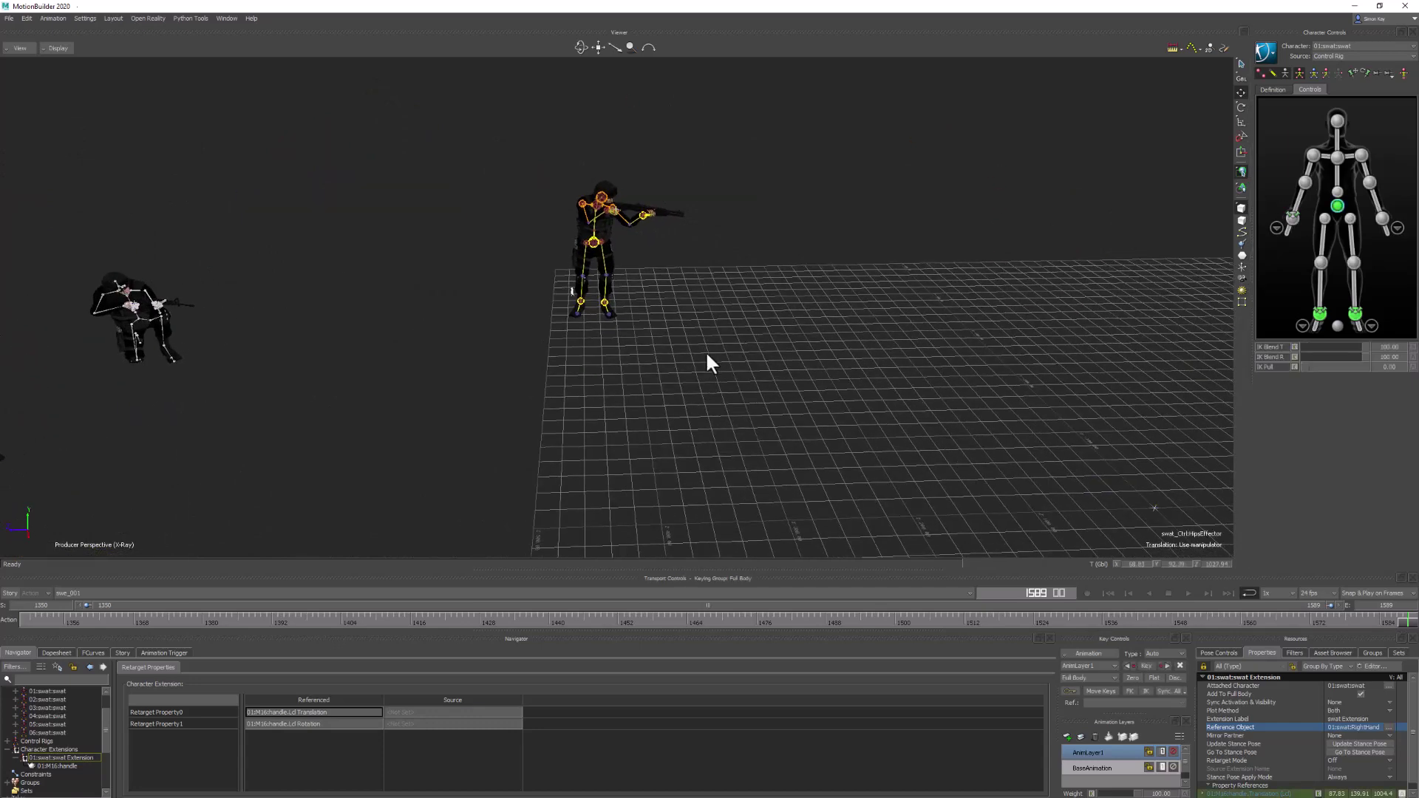
key(f)
ctrl+drag(631, 358, 621, 271)
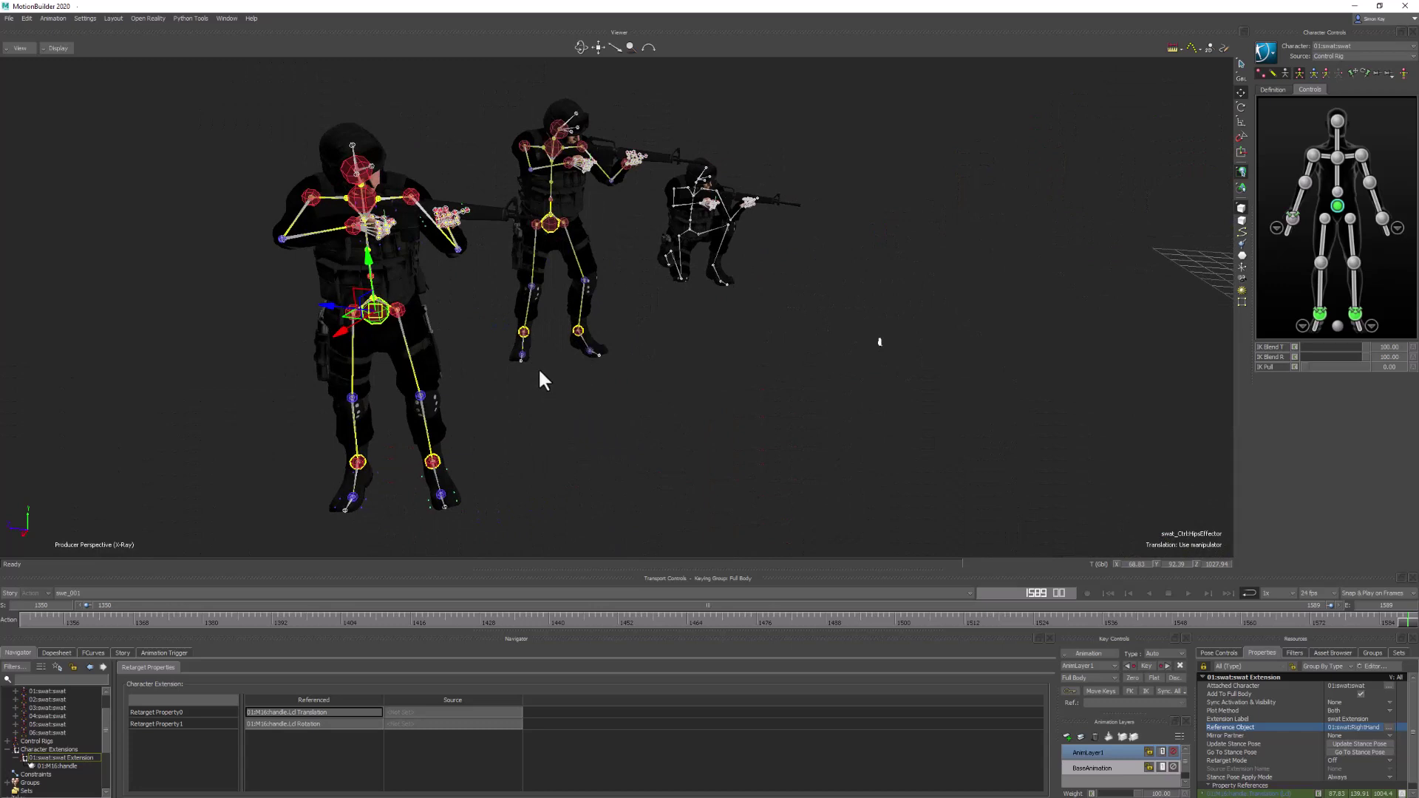
key(ctrl+a)
drag(528, 319, 702, 441)
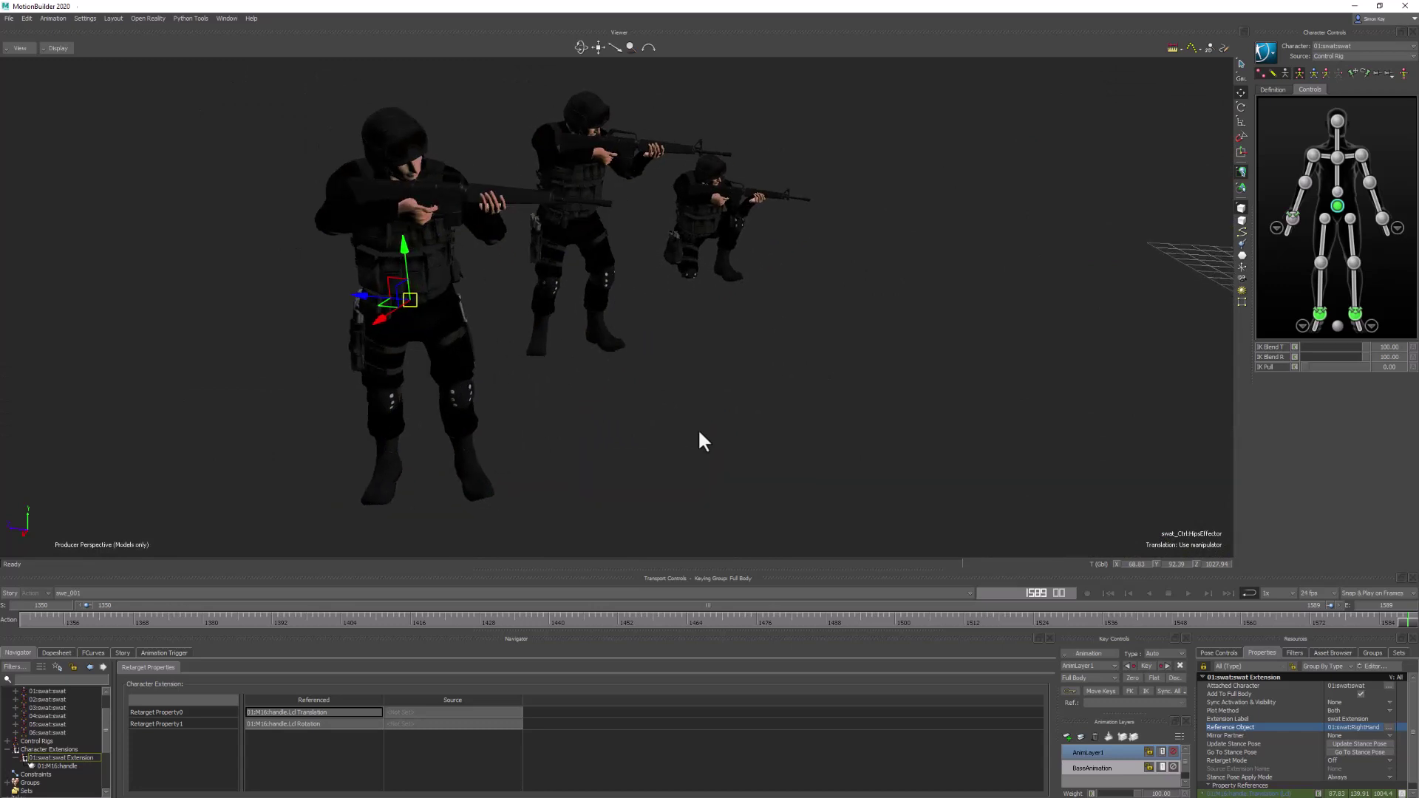
- Unlock the property display and store the aiming 01:swat character as a new pose in Pose Controls
click(1203, 665)
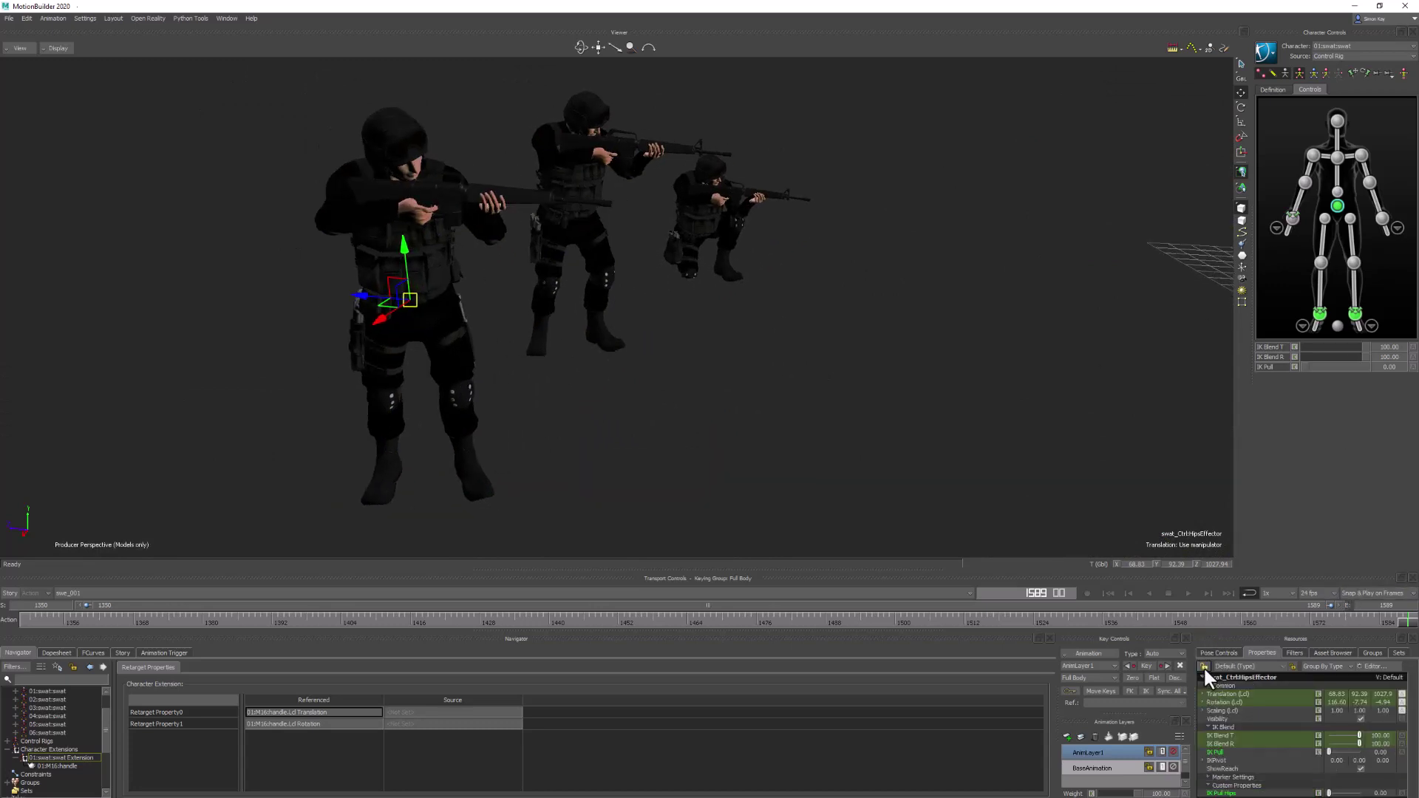
click(1215, 653)
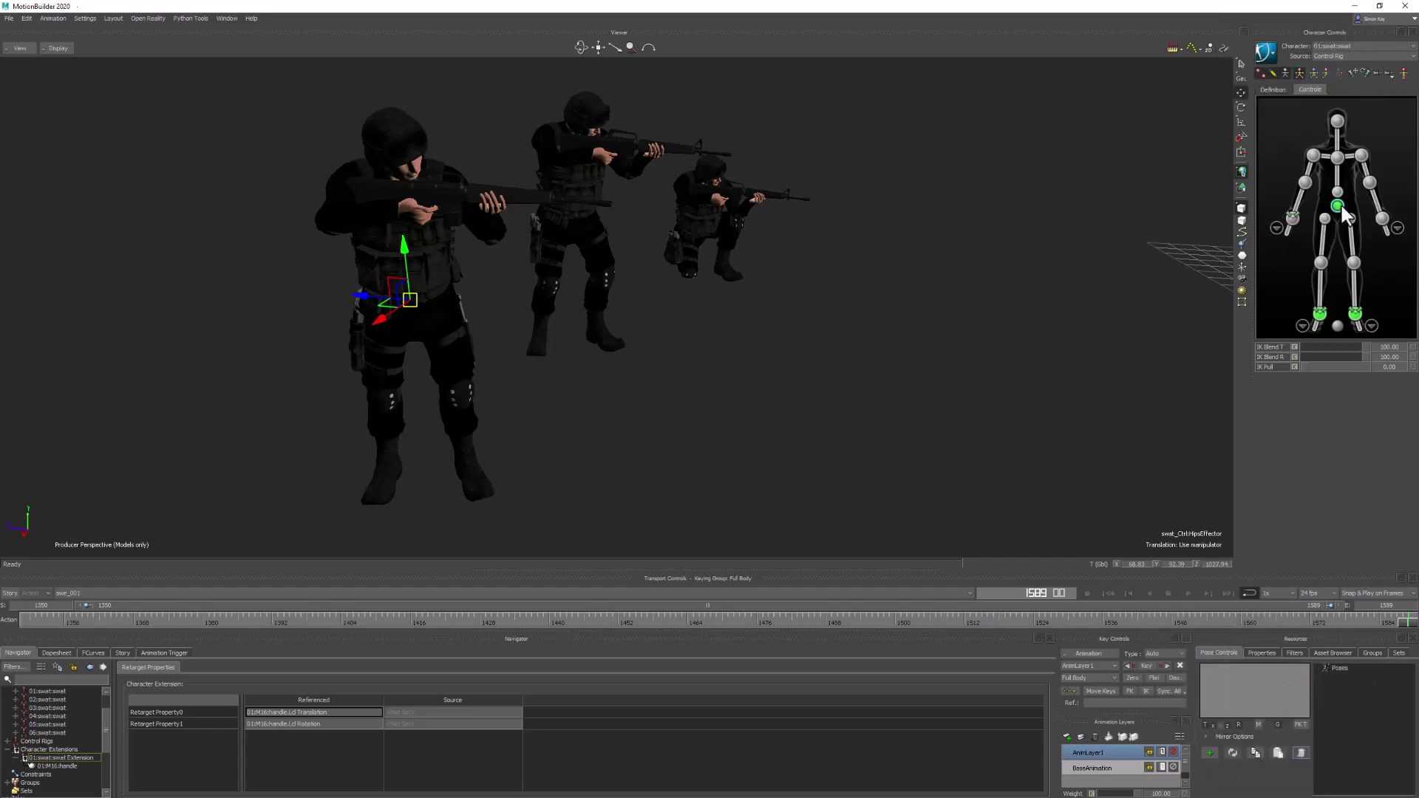
click(1210, 754)
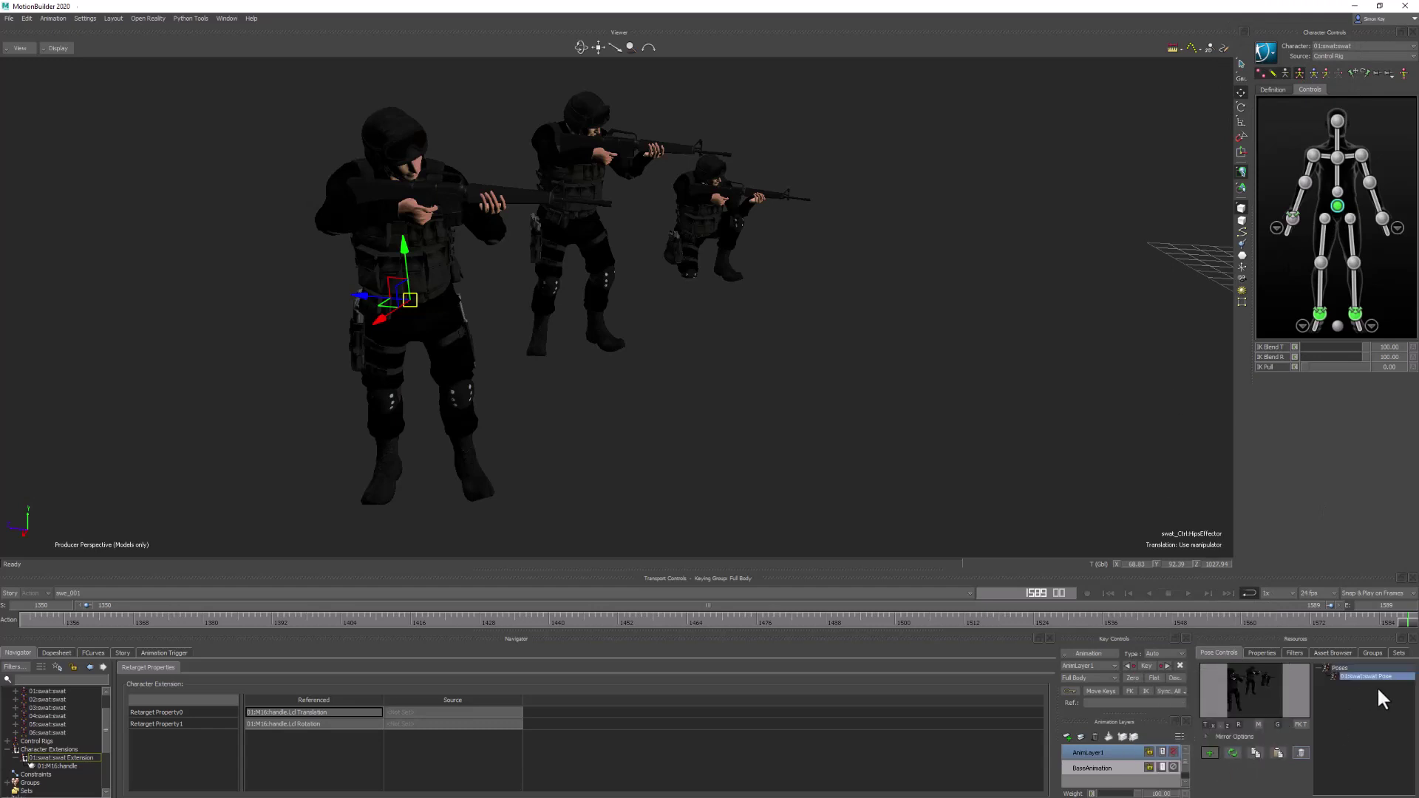
- Create a new take without copying the data from the current take
ctrl+drag(909, 414, 78, 589)
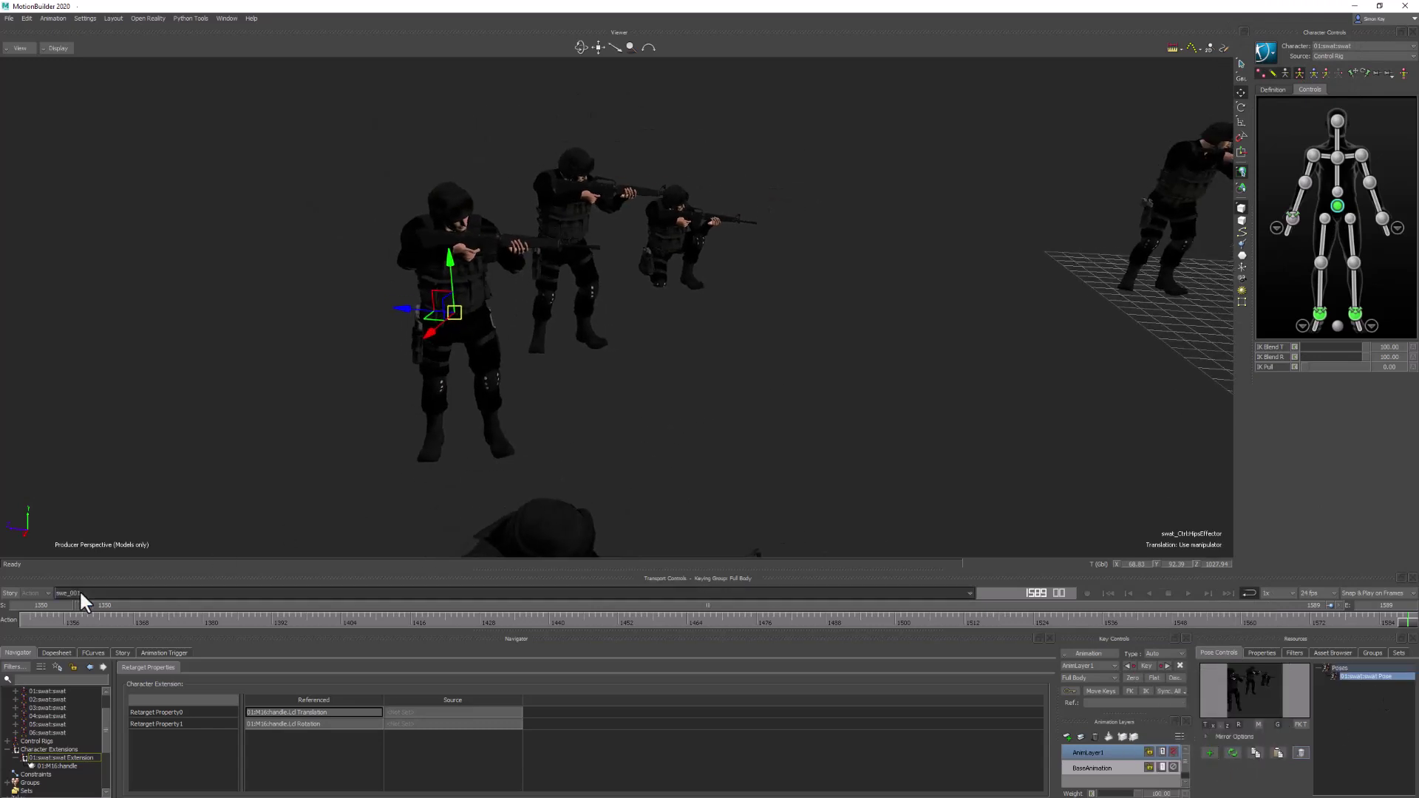
click(79, 589)
click(81, 608)
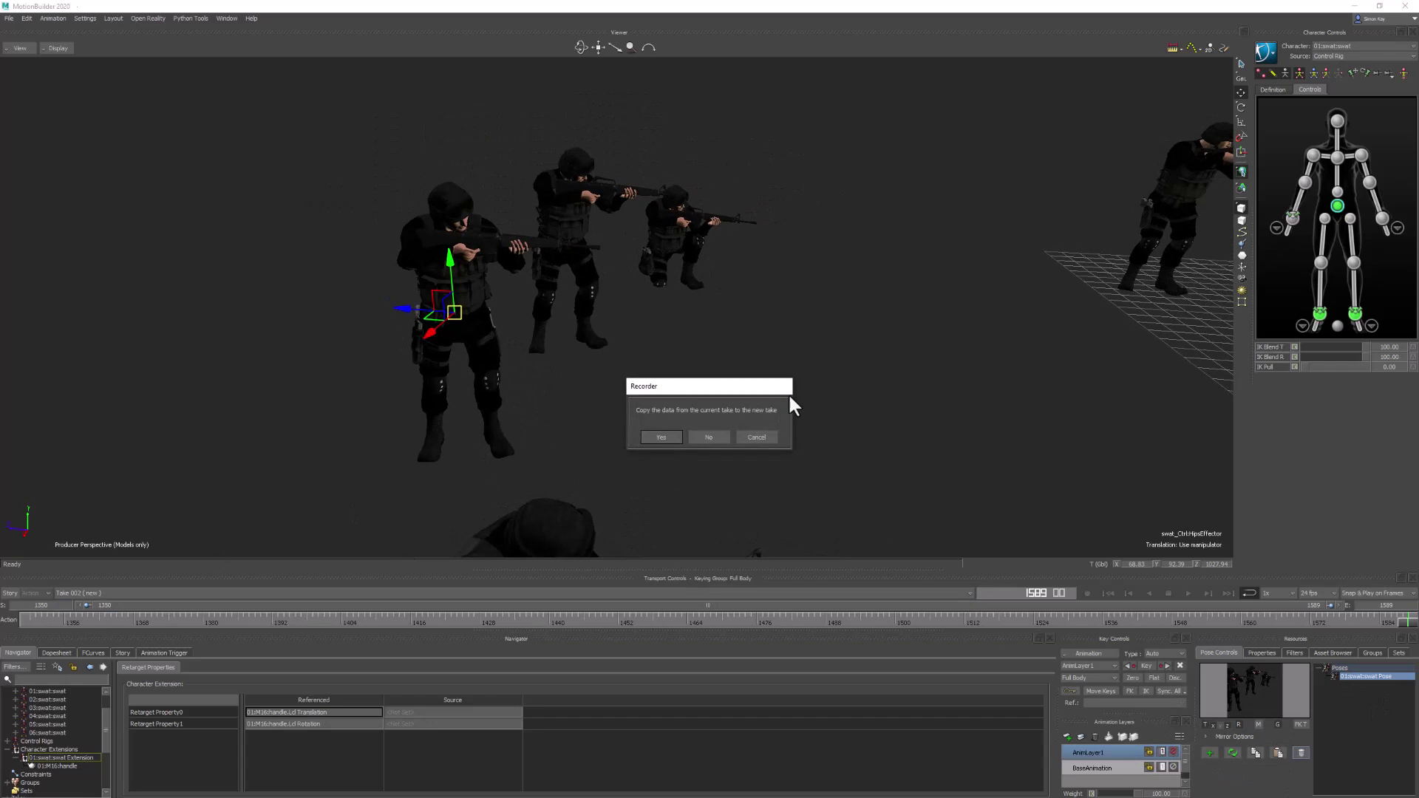
click(704, 441)
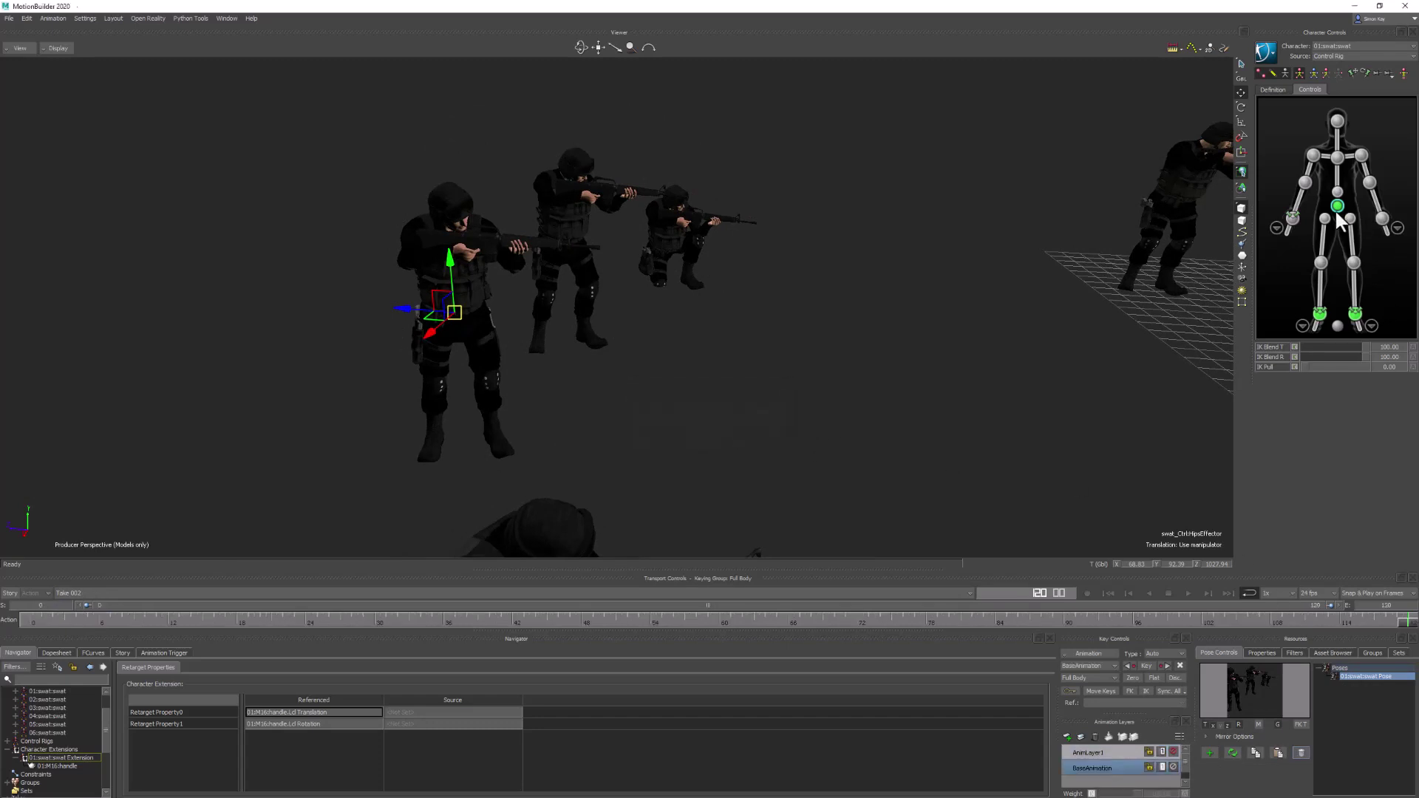
- Put the 01:swat character into its stance pose in the new take and frame its hips effector
click(1404, 74)
shift+drag(902, 401, 943, 392)
key(f)
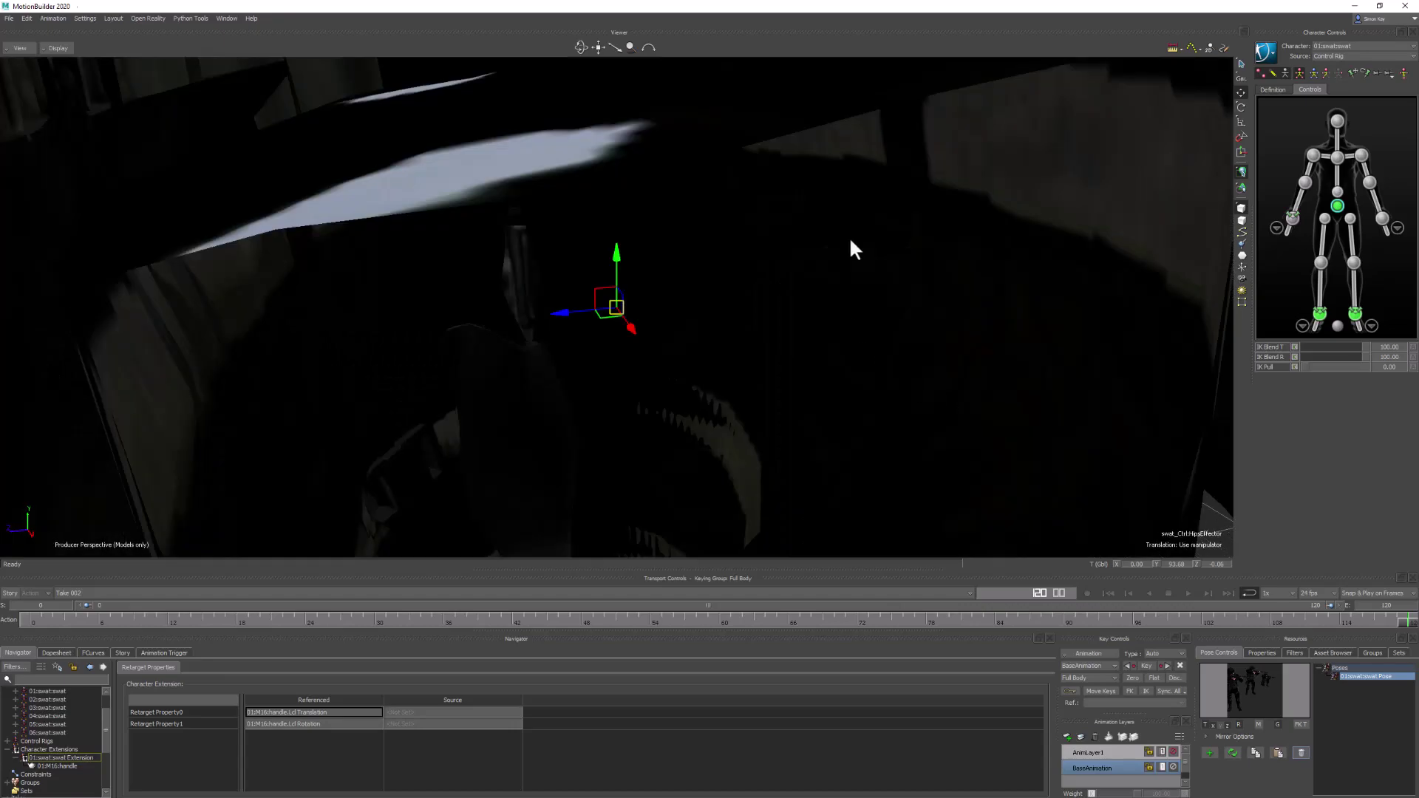
- Apply the stored 01:swat pose to the T-posed character in the new take and frame it holding its rifle
ctrl+drag(850, 239, 705, 339)
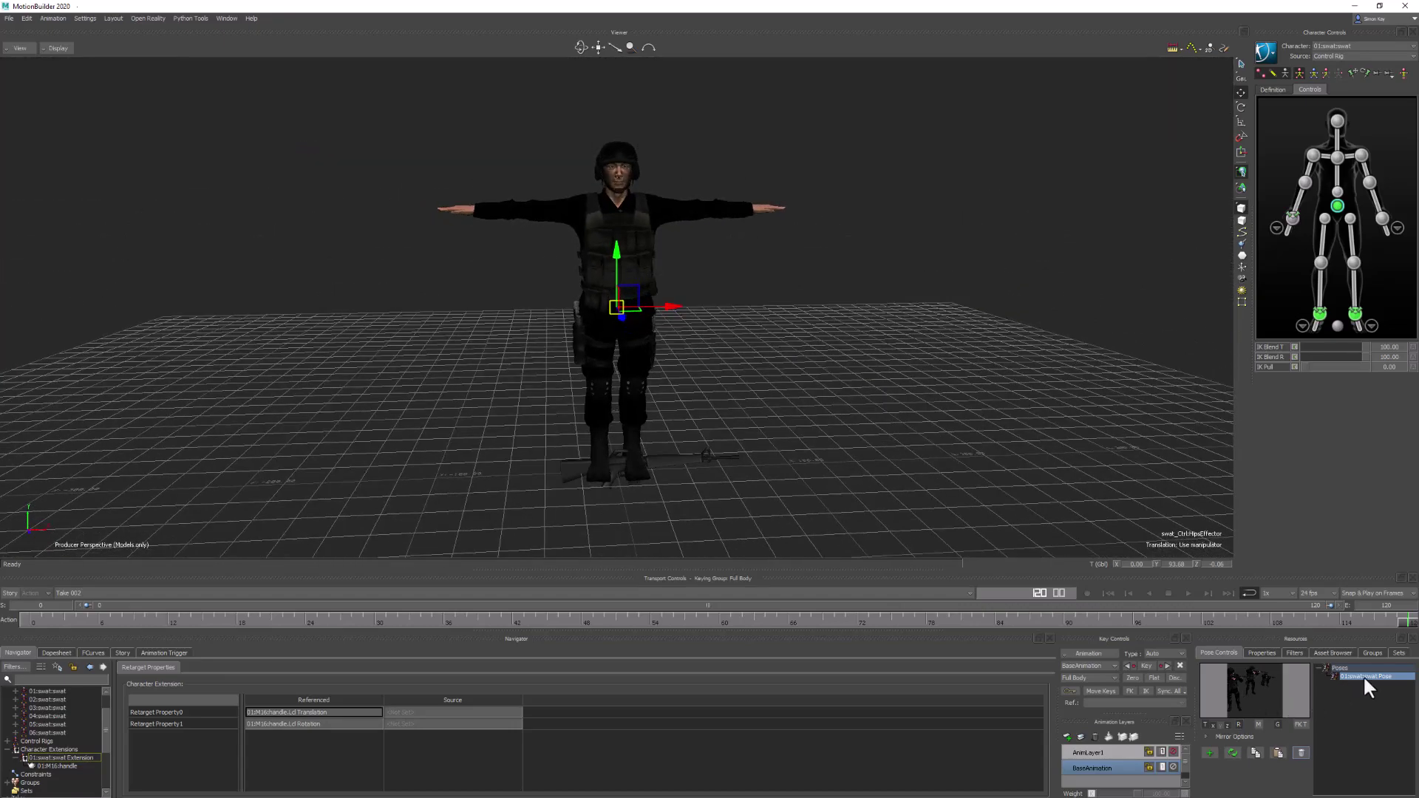
click(1204, 725)
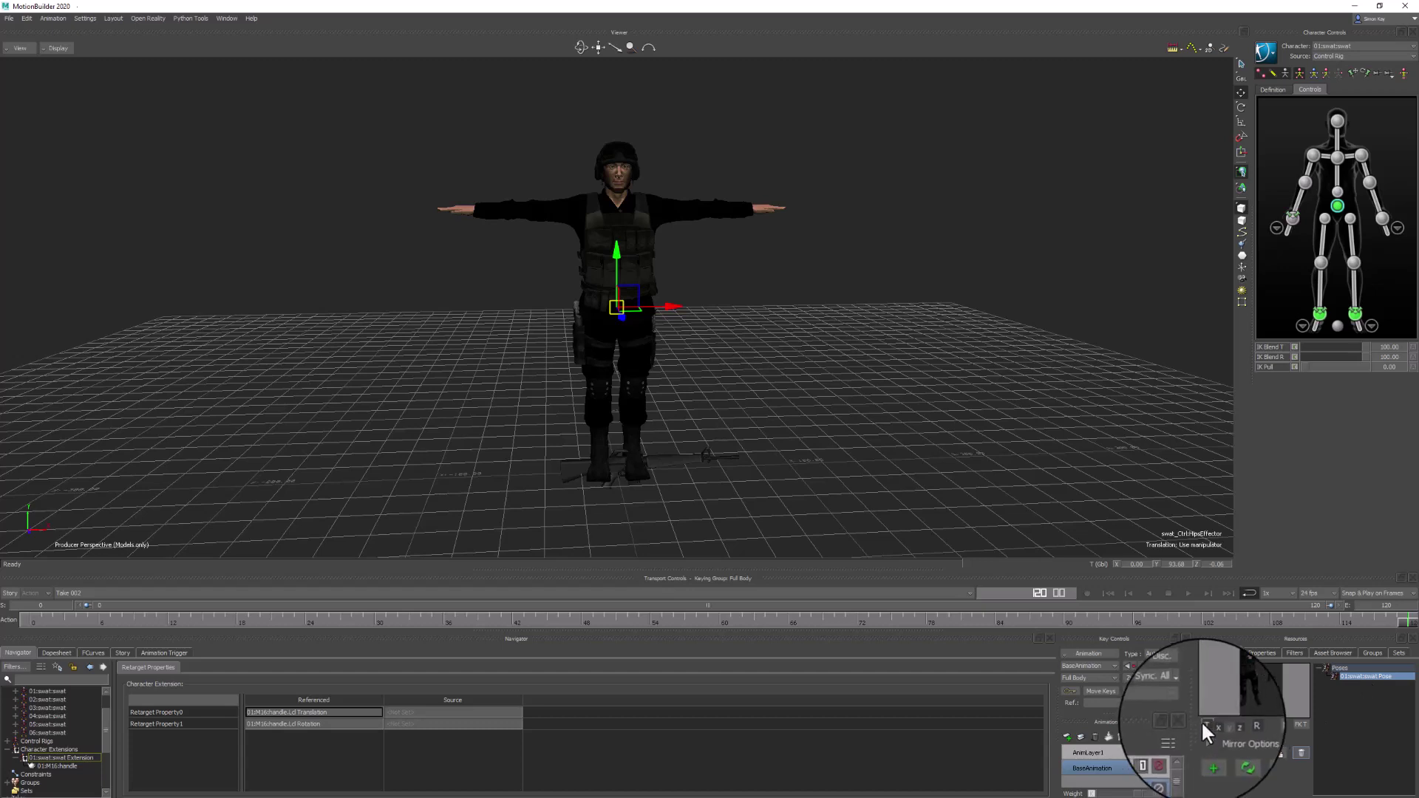
click(1237, 724)
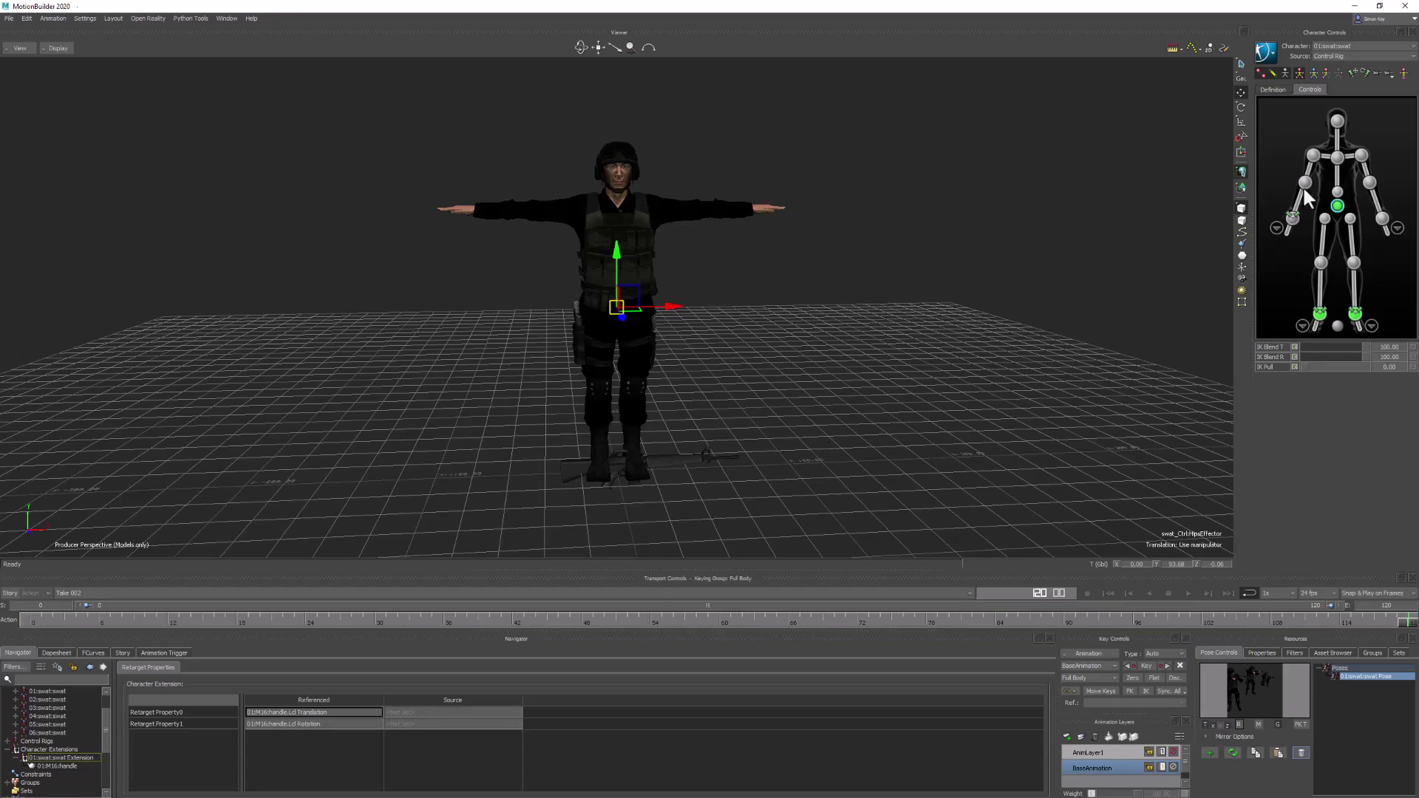
double_click(1369, 675)
ctrl+shift+drag(856, 427, 694, 273)
ctrl+shift+drag(764, 374, 691, 188)
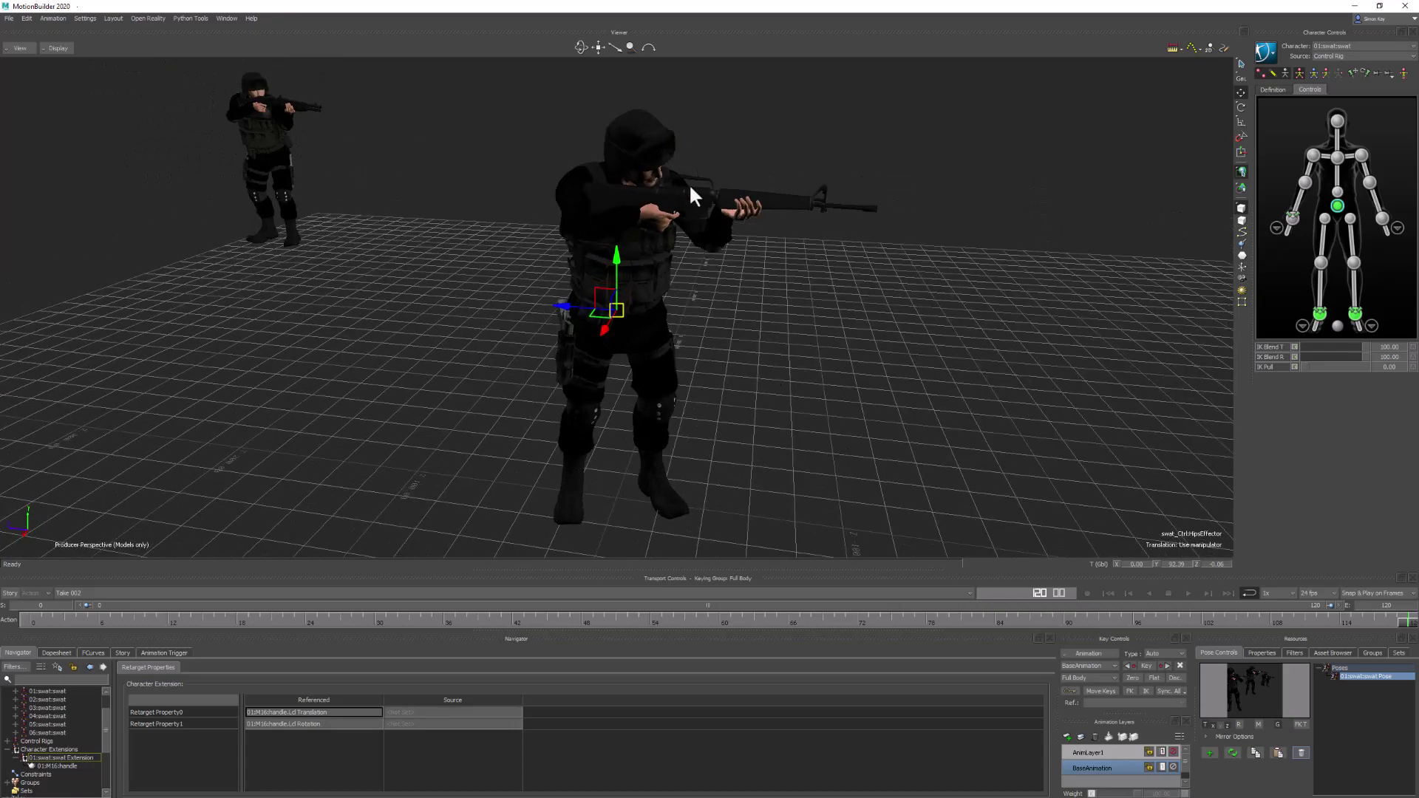
ctrl+shift+drag(713, 299, 782, 297)
- Switch to X-Ray display, select 01:M16:handle, and move the rifle well away from the character
key(ctrl+a)
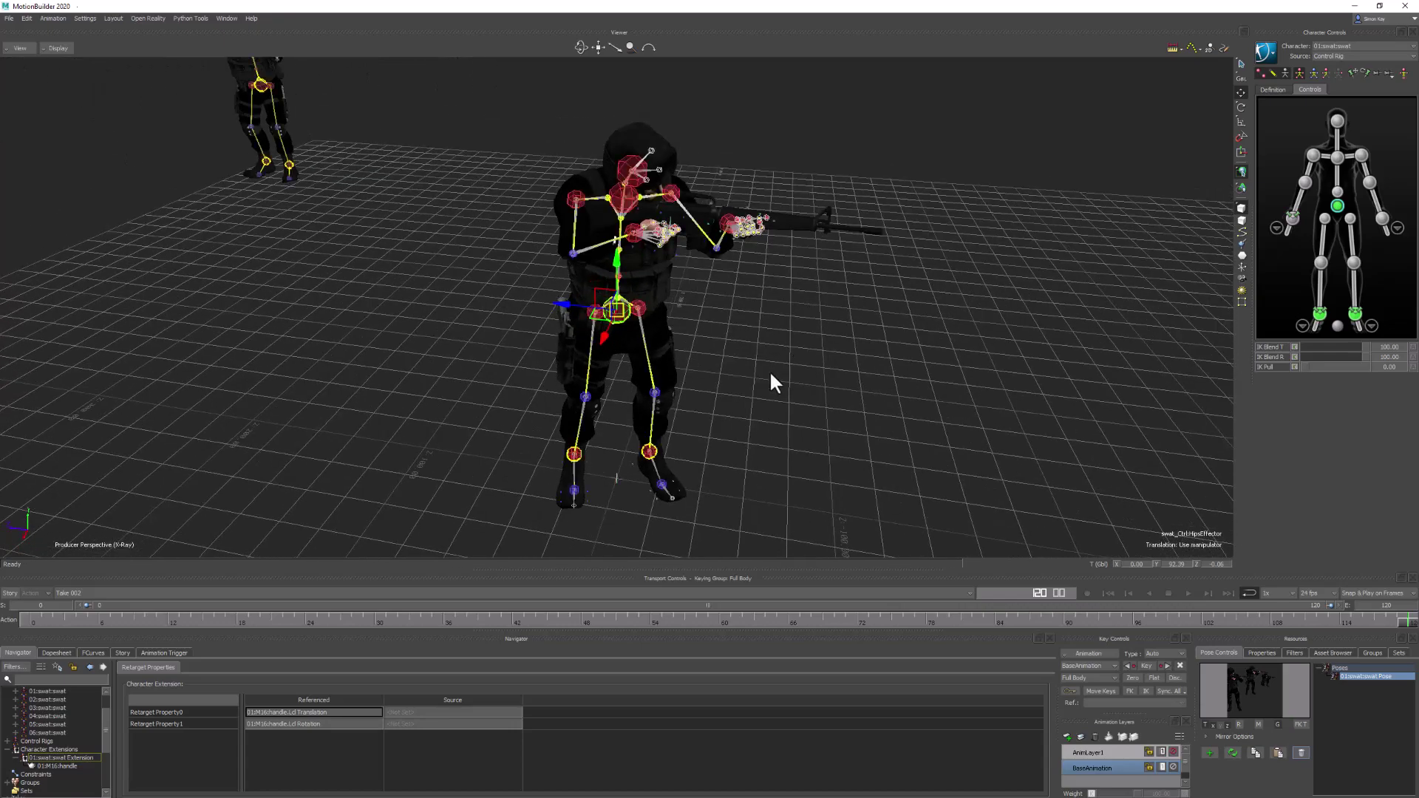
ctrl+drag(770, 374, 721, 243)
click(682, 194)
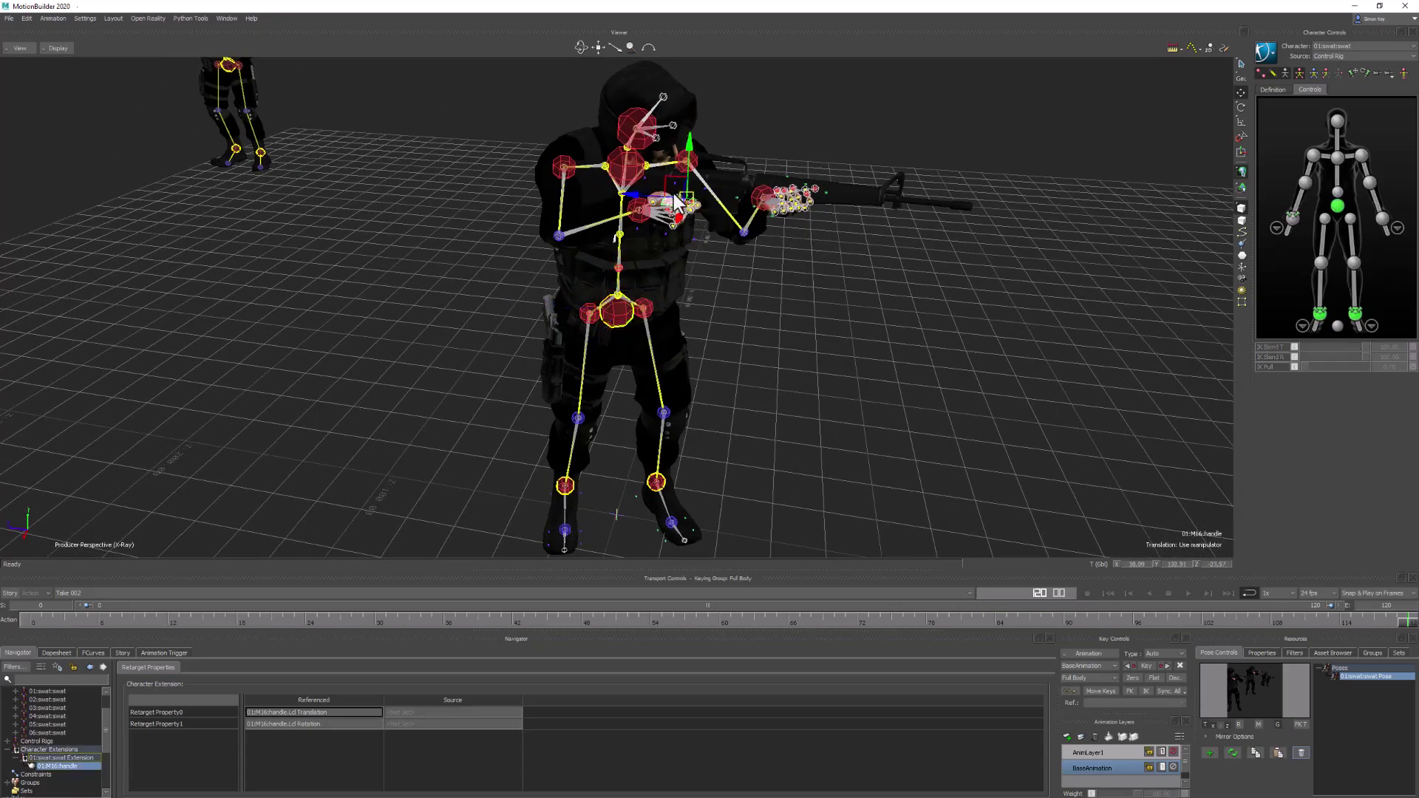
drag(803, 112, 1015, 290)
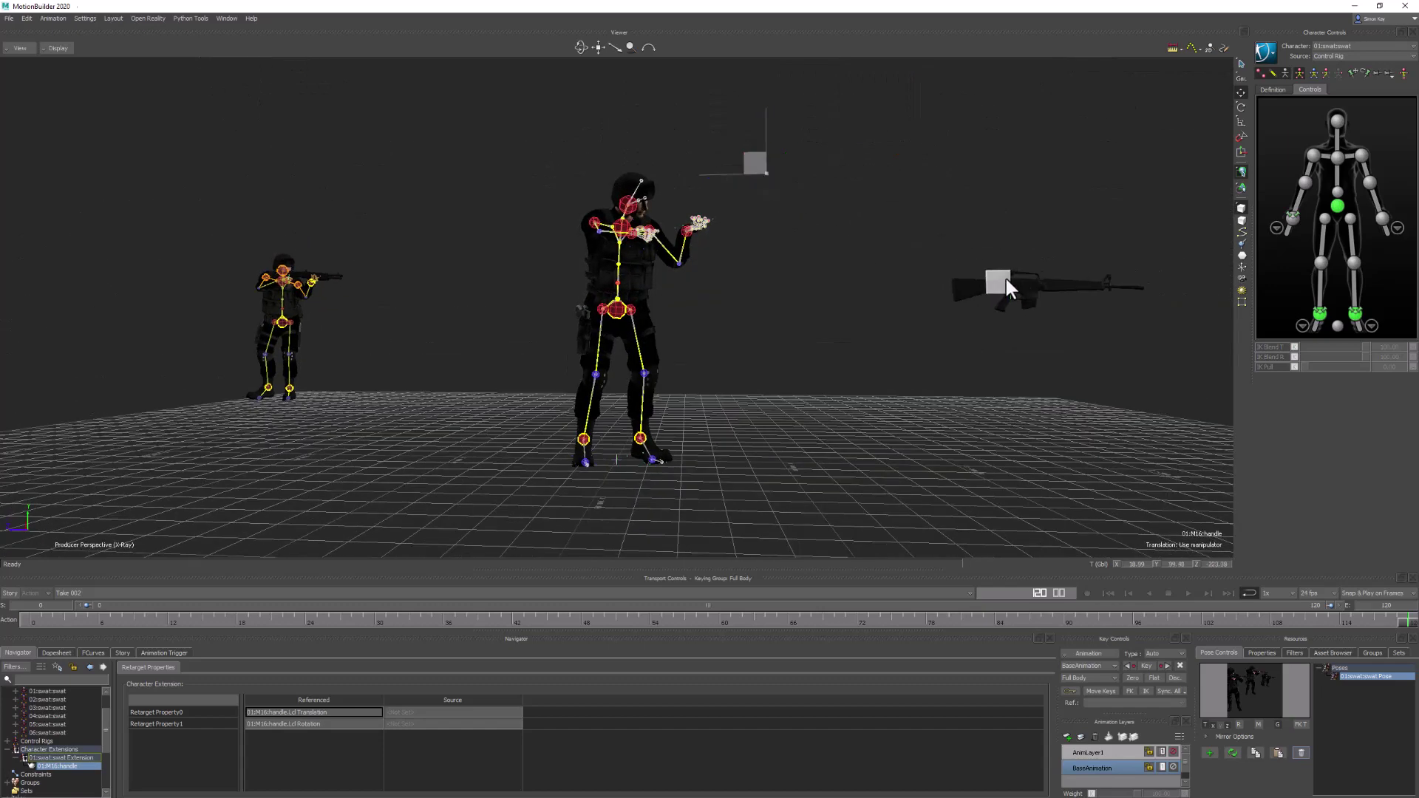
- Reapply the stored 01:swat pose with the M16 handle selected and return to the Models Only display
double_click(1354, 675)
ctrl+shift+drag(792, 437, 861, 361)
key(ctrl+a)
ctrl+shift+drag(772, 348, 797, 376)
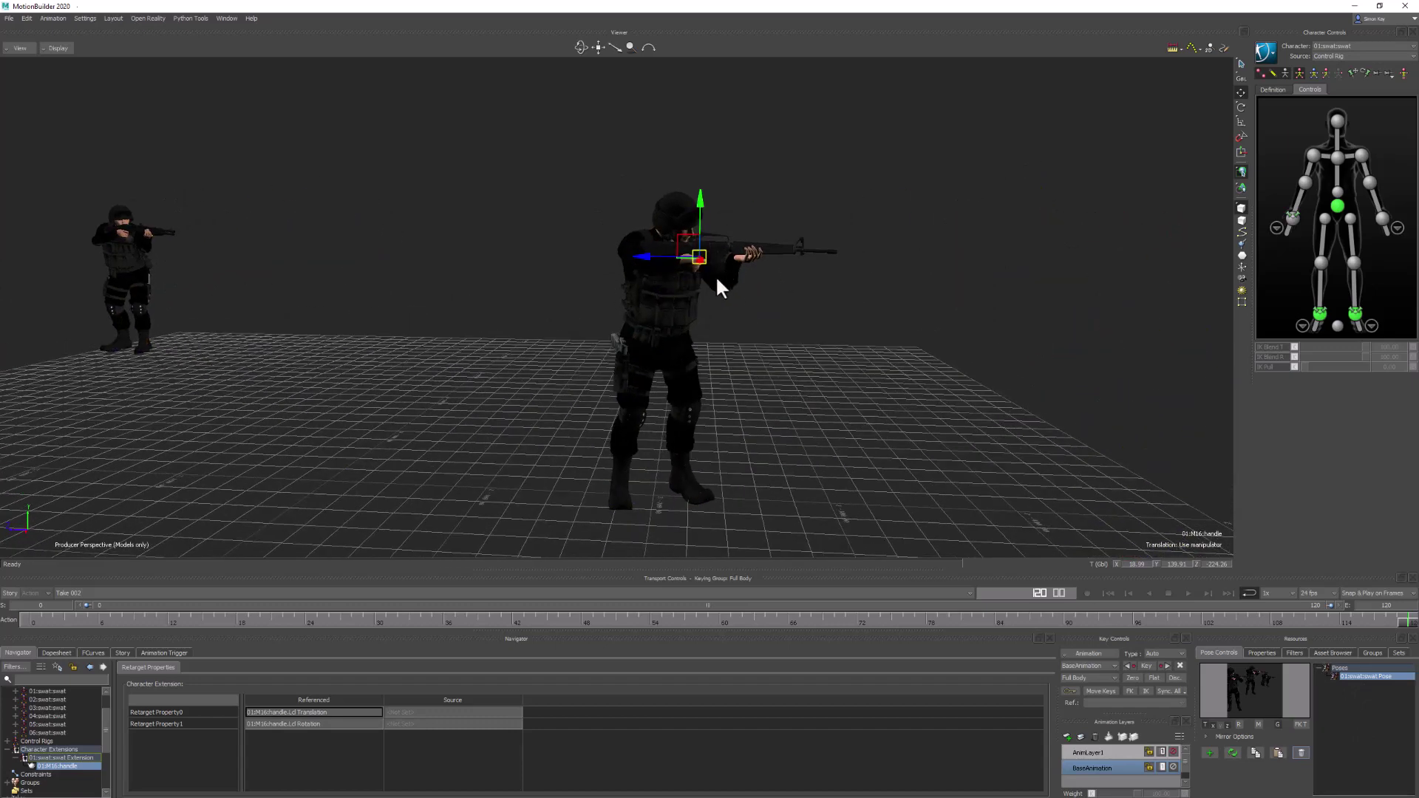
ctrl+shift+drag(738, 340, 810, 286)
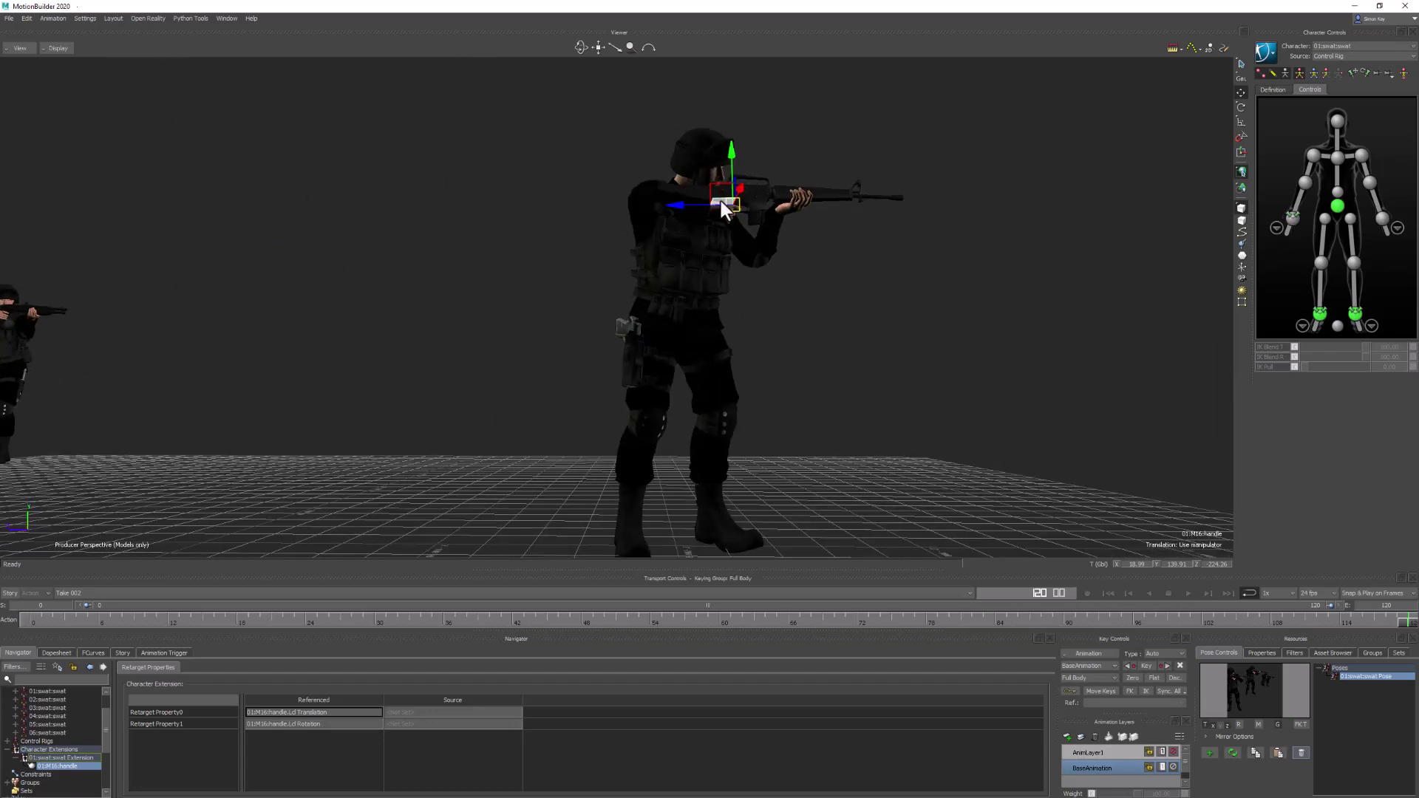
- Move the M16 behind the character, then select the hips effector and reapply the stored 01:swat pose
drag(717, 191, 386, 134)
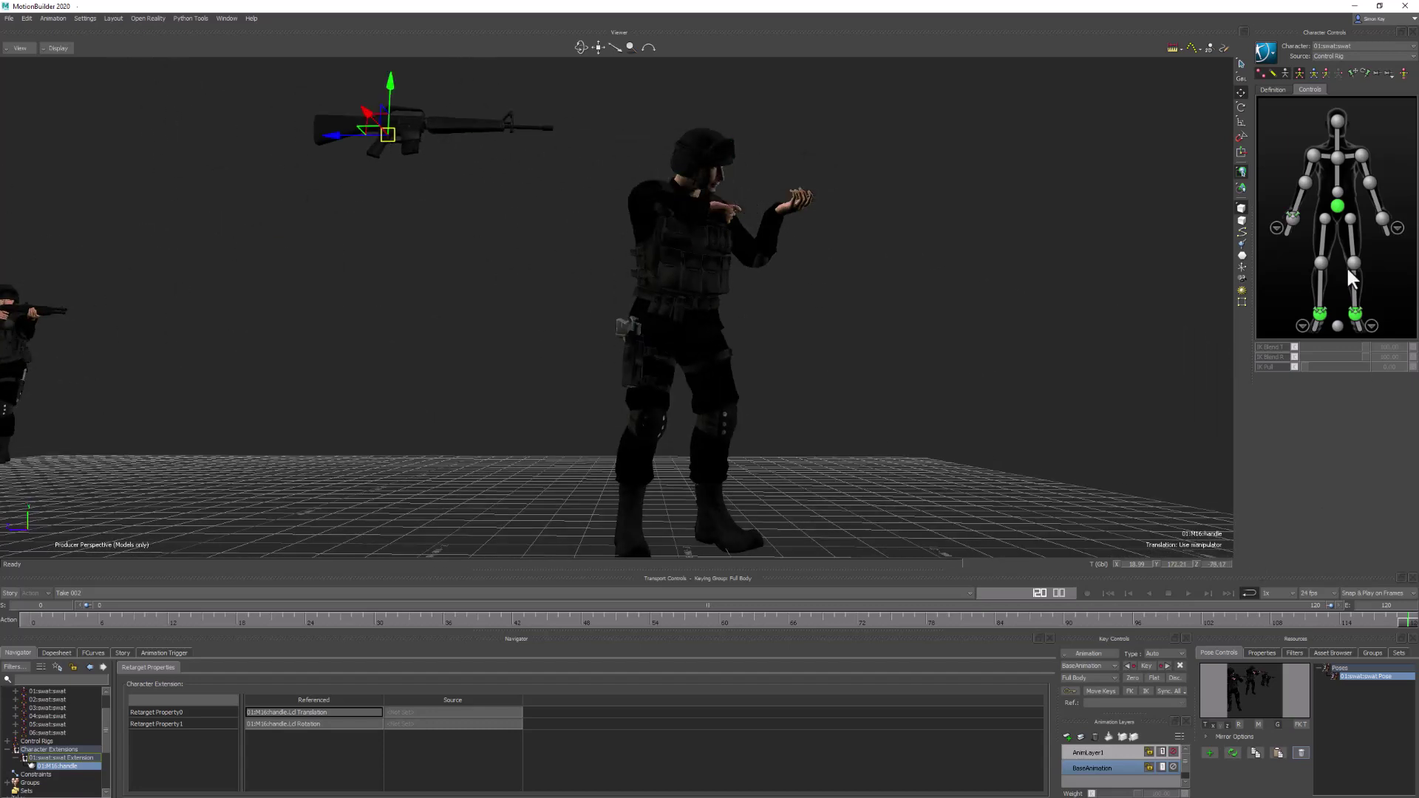
click(1337, 206)
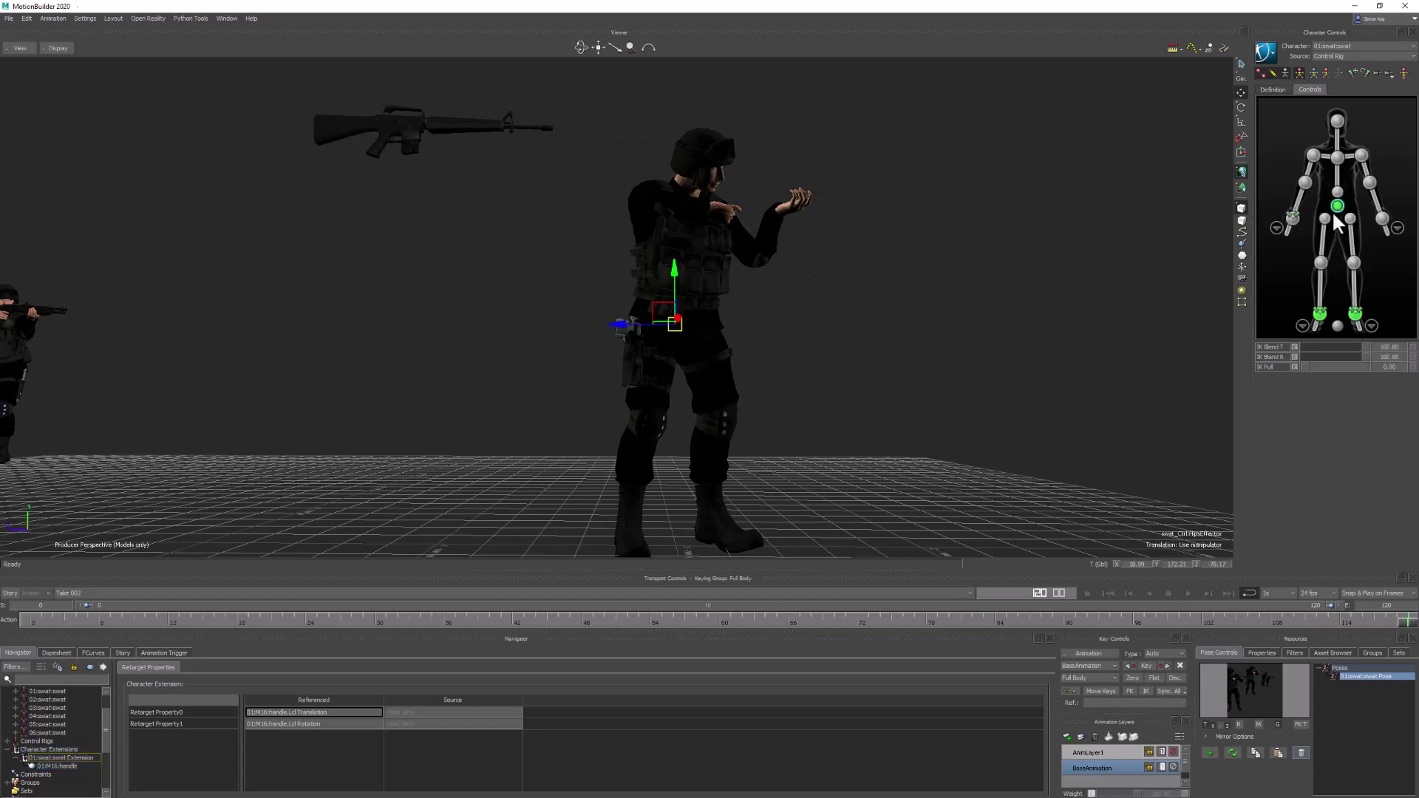
double_click(1356, 676)
ctrl+shift+drag(730, 338, 788, 323)
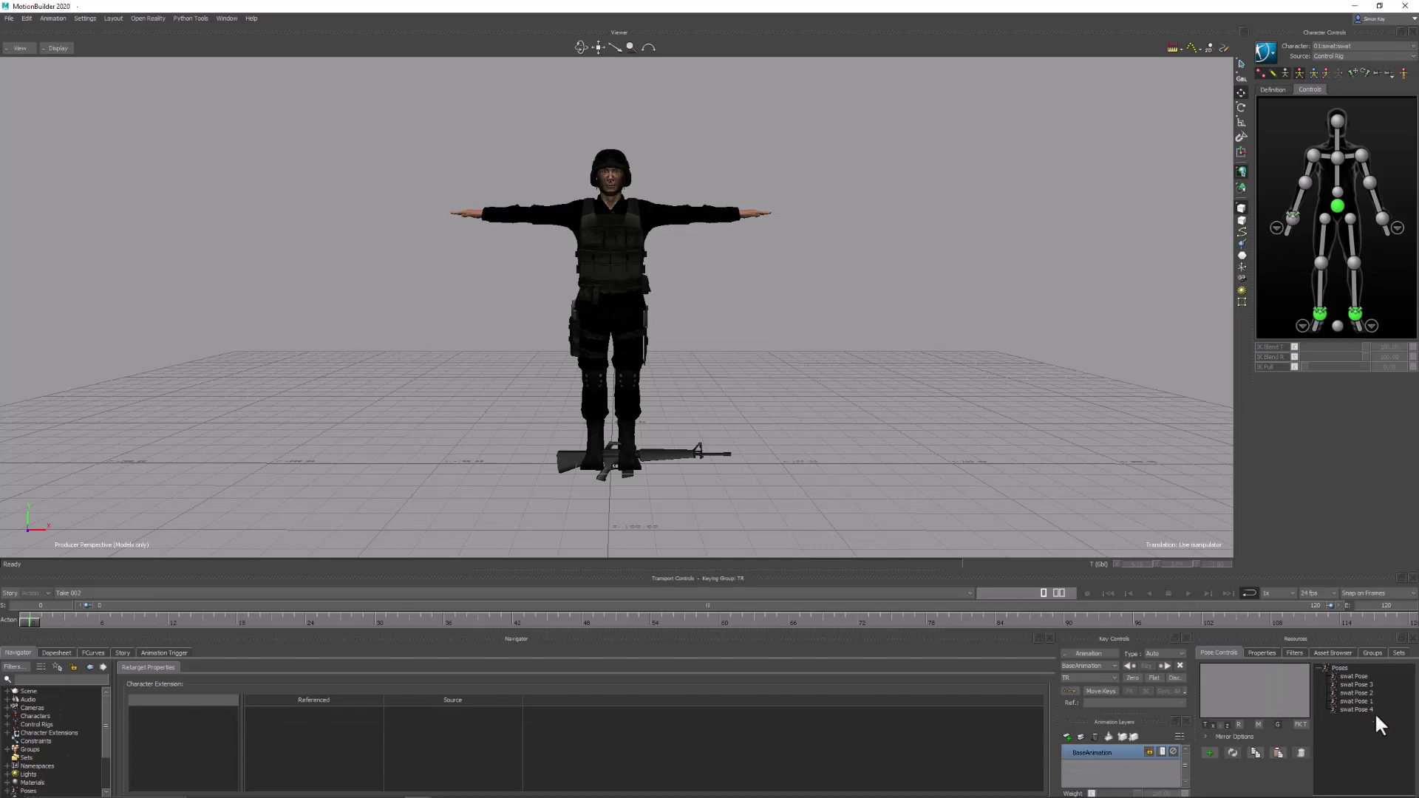
- Select the hips effector in the single-character pose scene and apply swat Pose to the T-posed character
click(1338, 206)
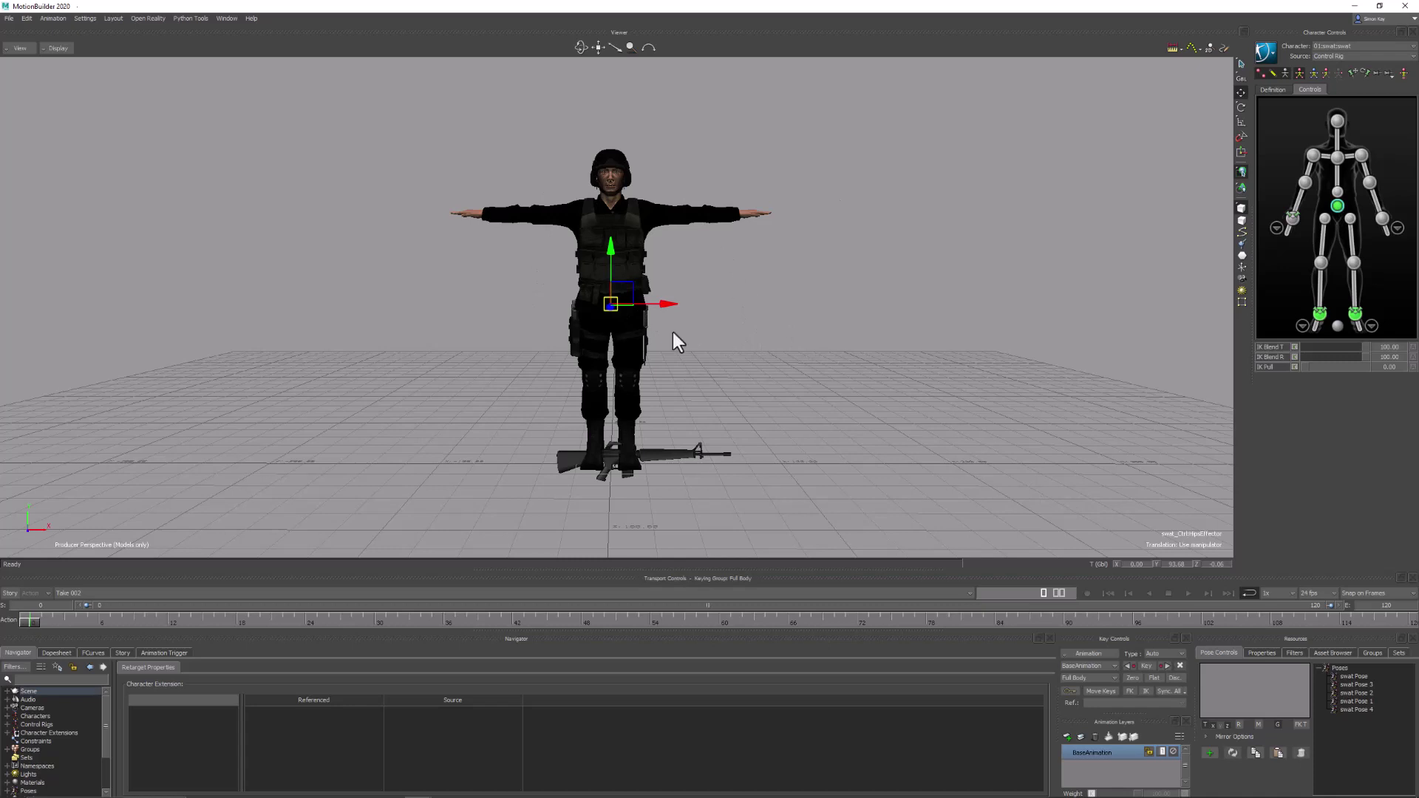
double_click(1350, 676)
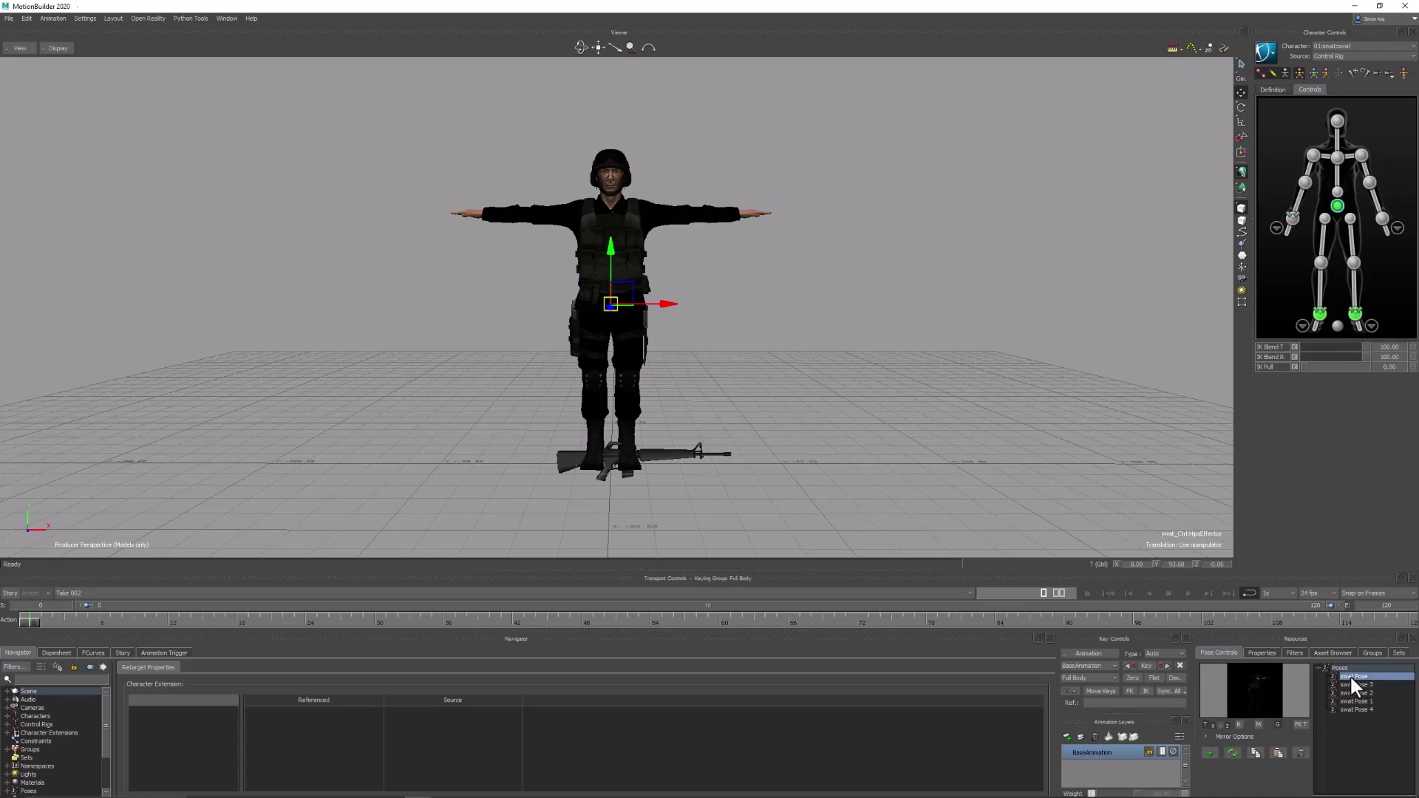
alt+drag(698, 421, 696, 417)
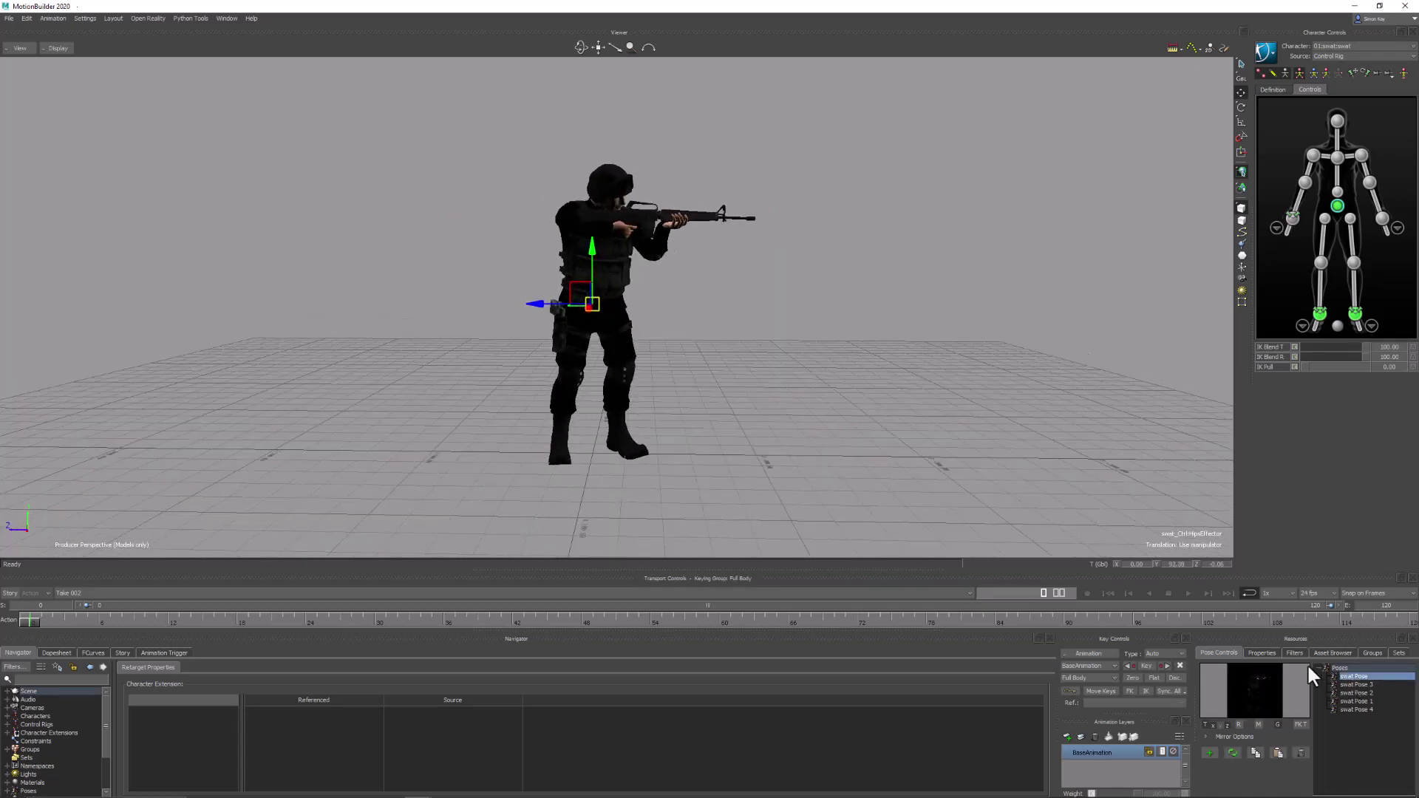
- Apply swat Pose 2, swat Pose 1, swat Pose 3 and swat Pose 4 in turn to check each with its rifle
double_click(1355, 693)
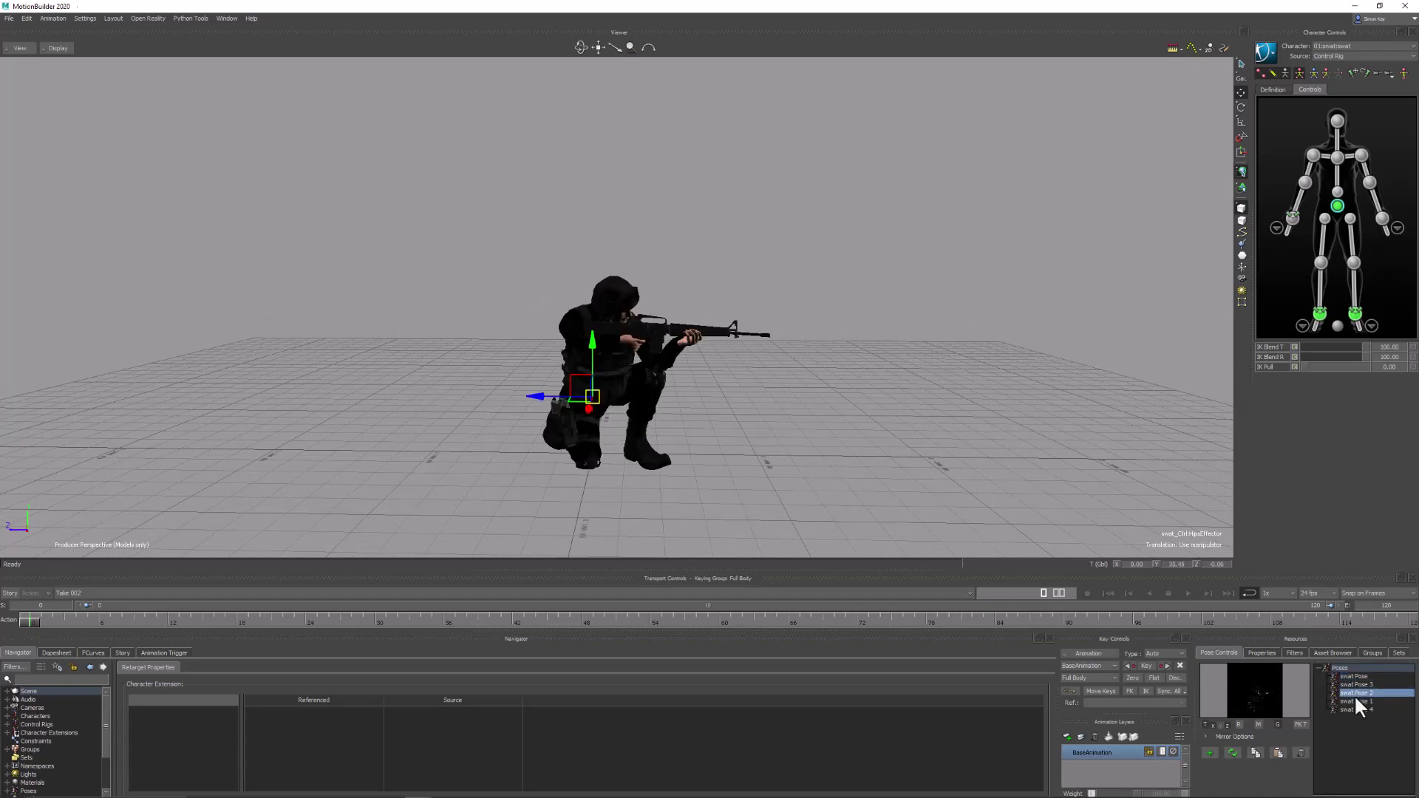
double_click(1355, 700)
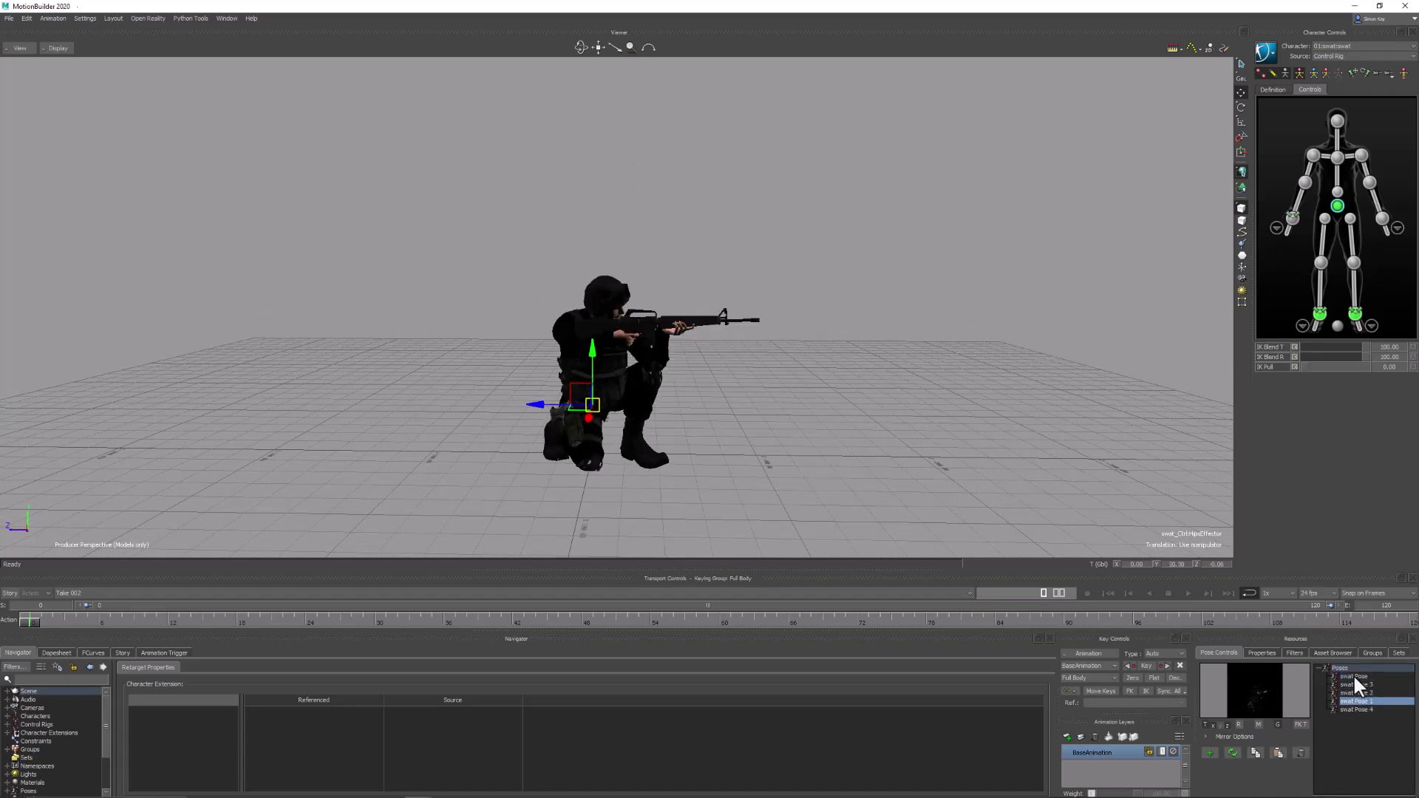
double_click(1357, 686)
double_click(1358, 709)
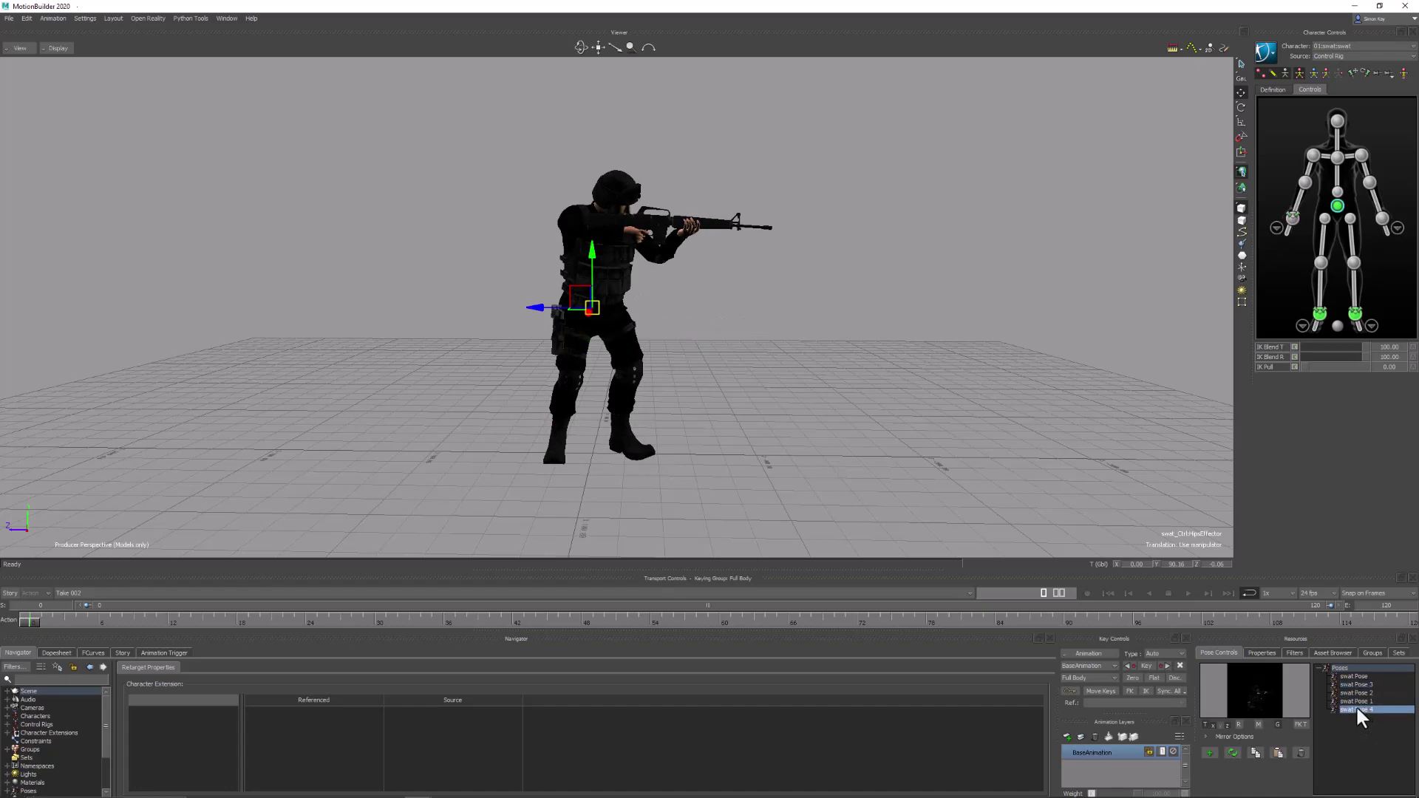
ctrl+shift+drag(823, 454, 782, 460)
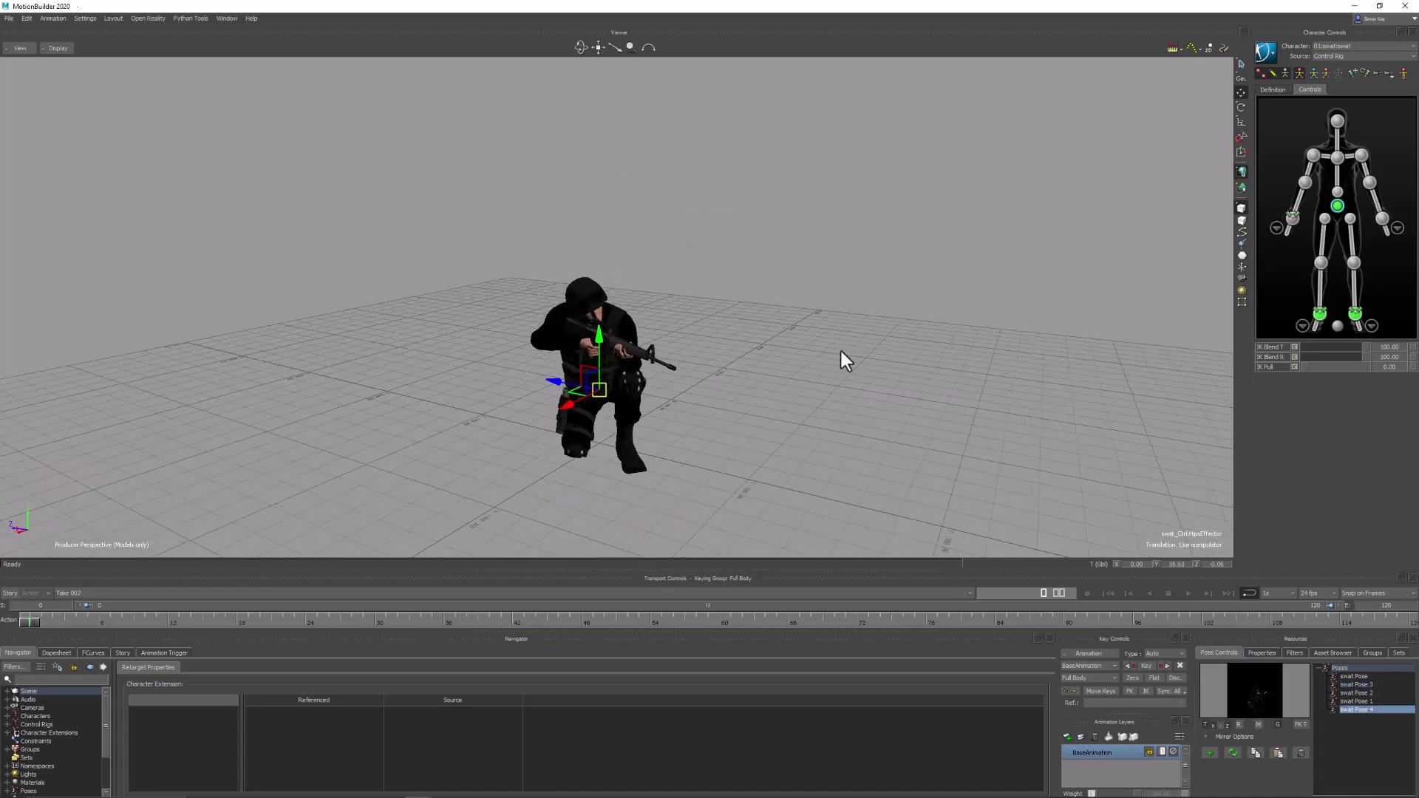
- Expand the Poses category in the scene tree to list the stored swat poses
click(1356, 675)
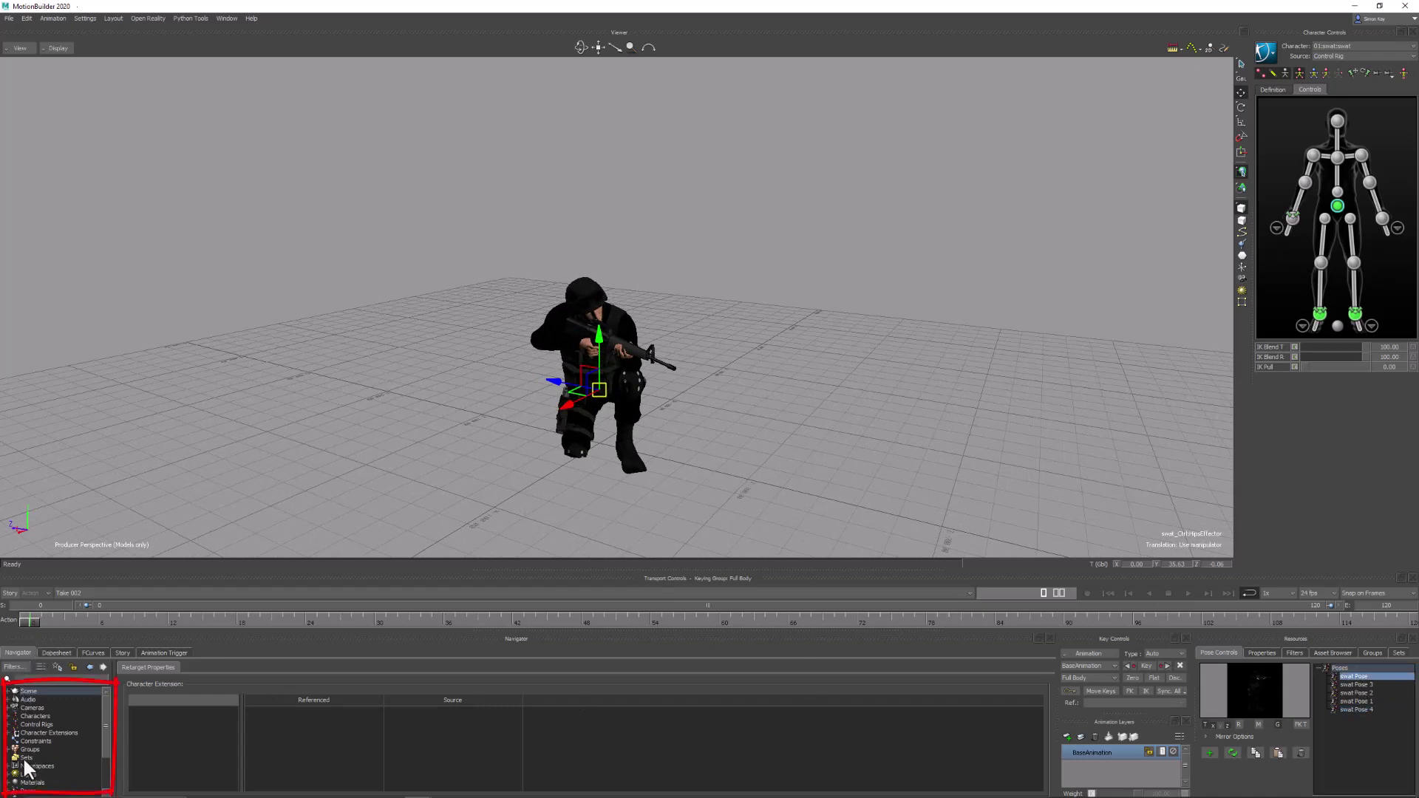
scroll(33, 751, down, 1)
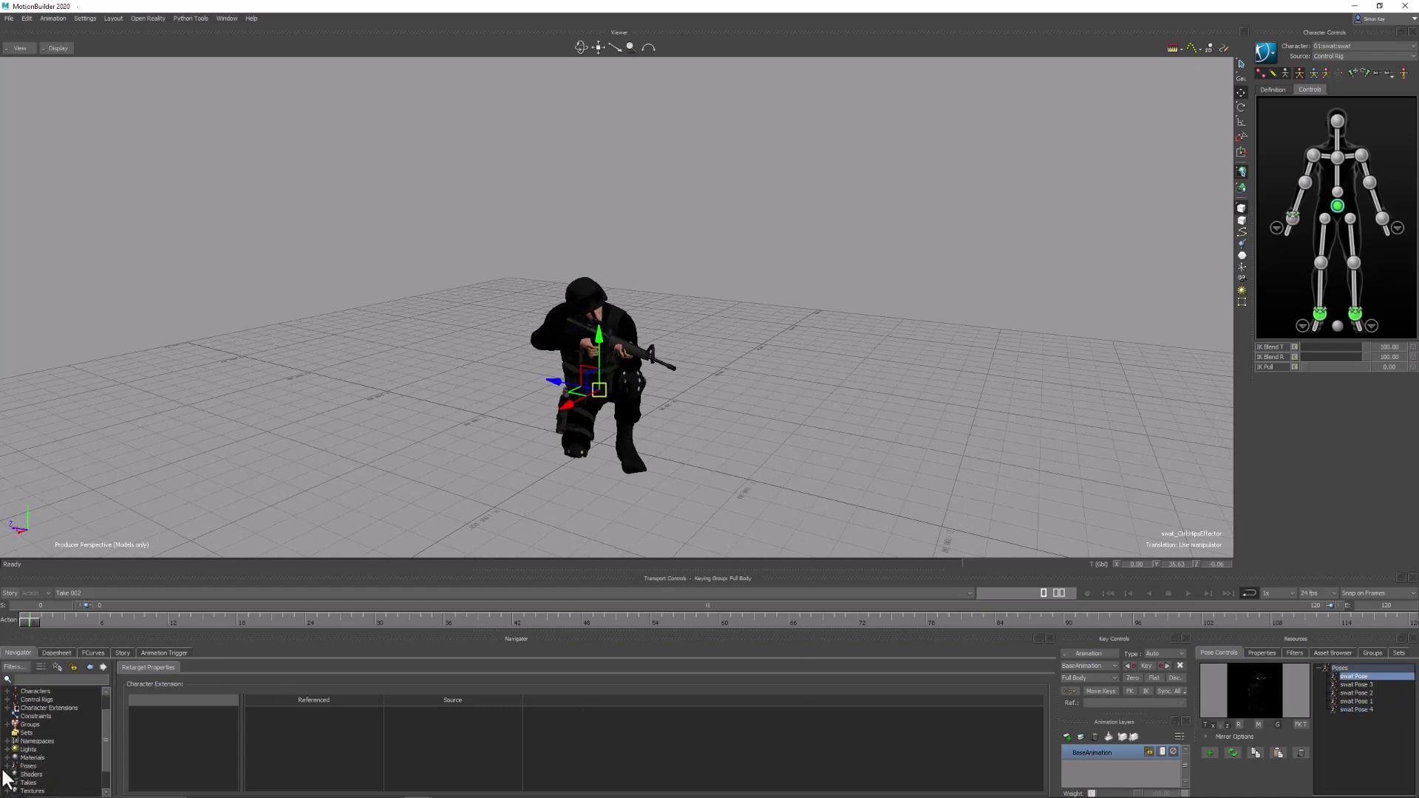
click(6, 767)
click(48, 761)
scroll(80, 750, down, 2)
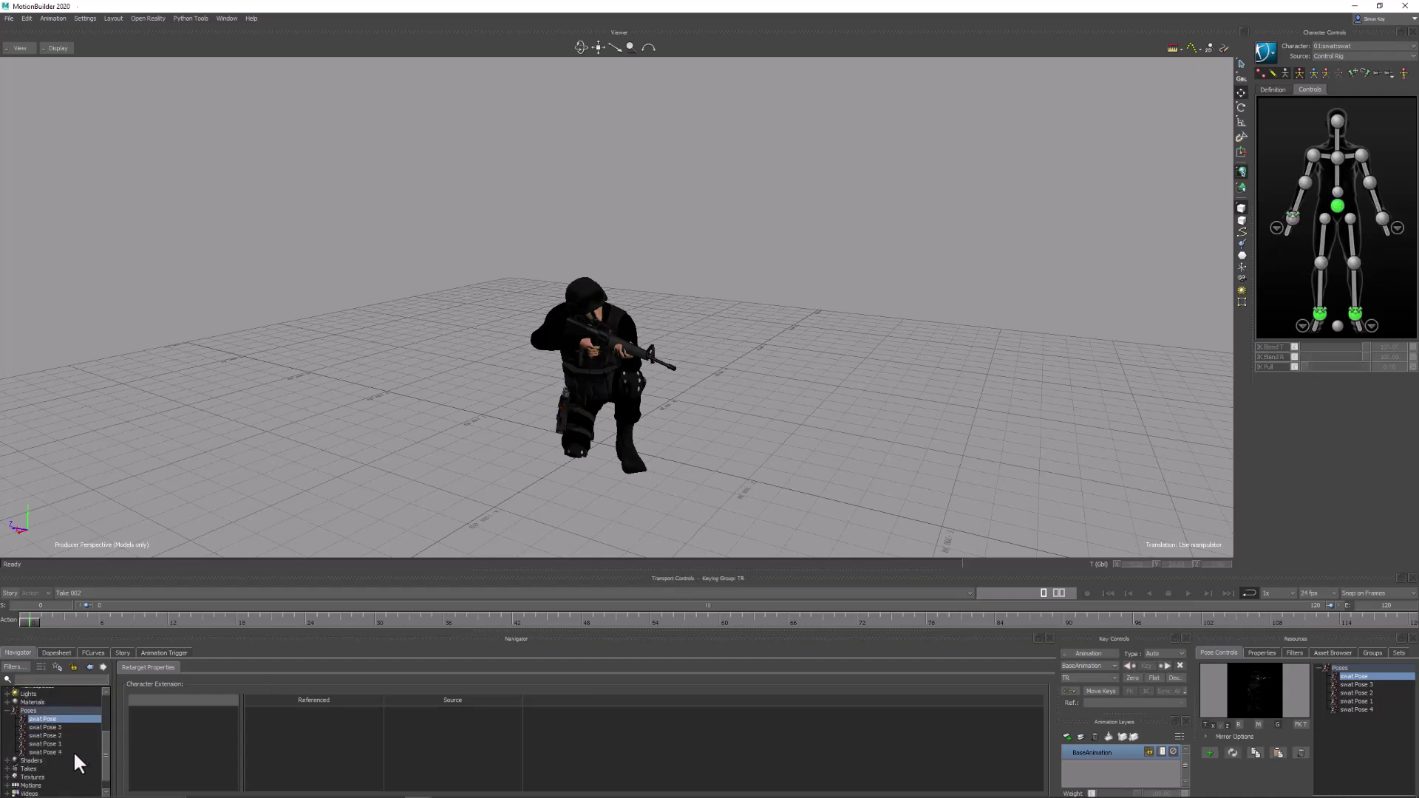
shift+click(51, 752)
click(247, 352)
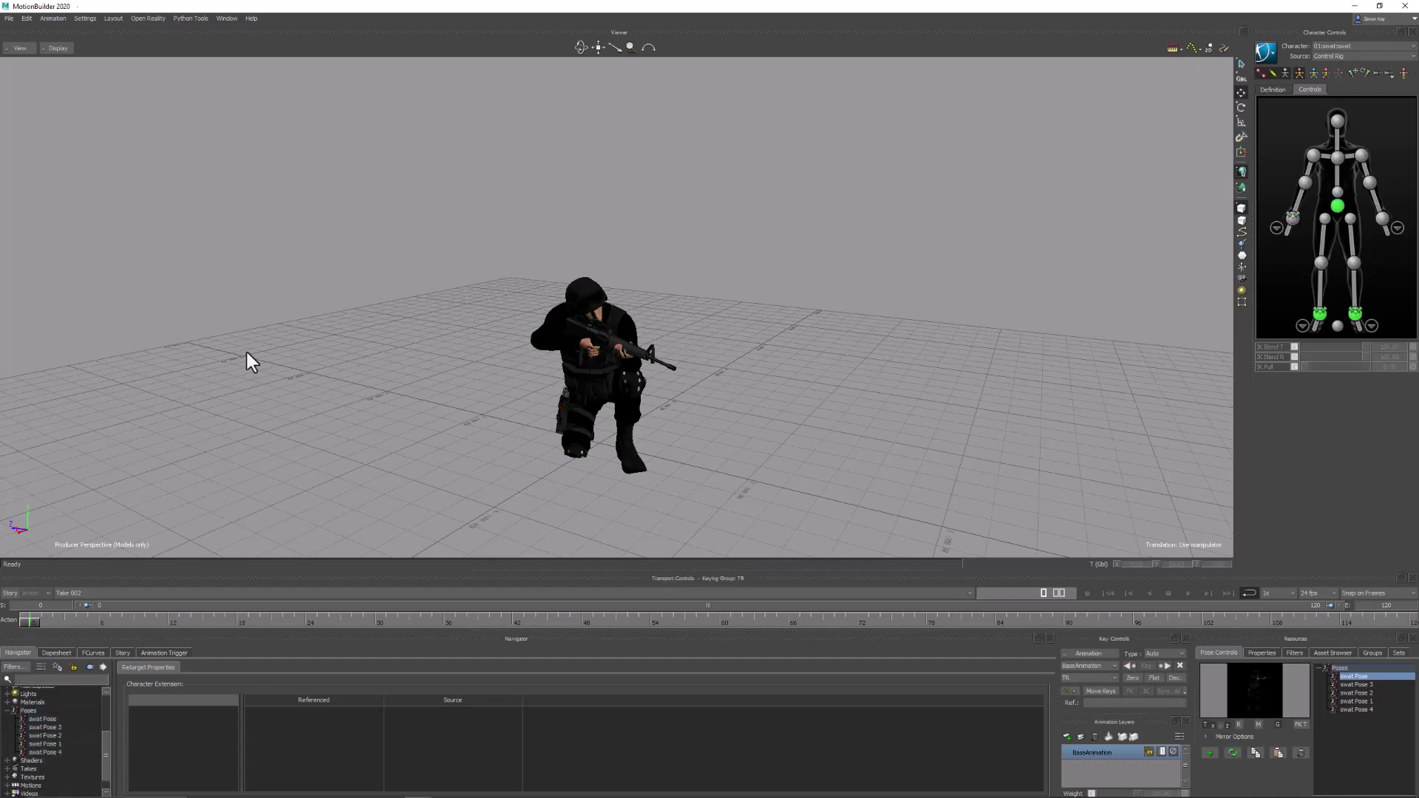
- Select swat Pose through swat Pose 4 in the scene tree and locate the Save Selection command
click(46, 718)
shift+click(47, 752)
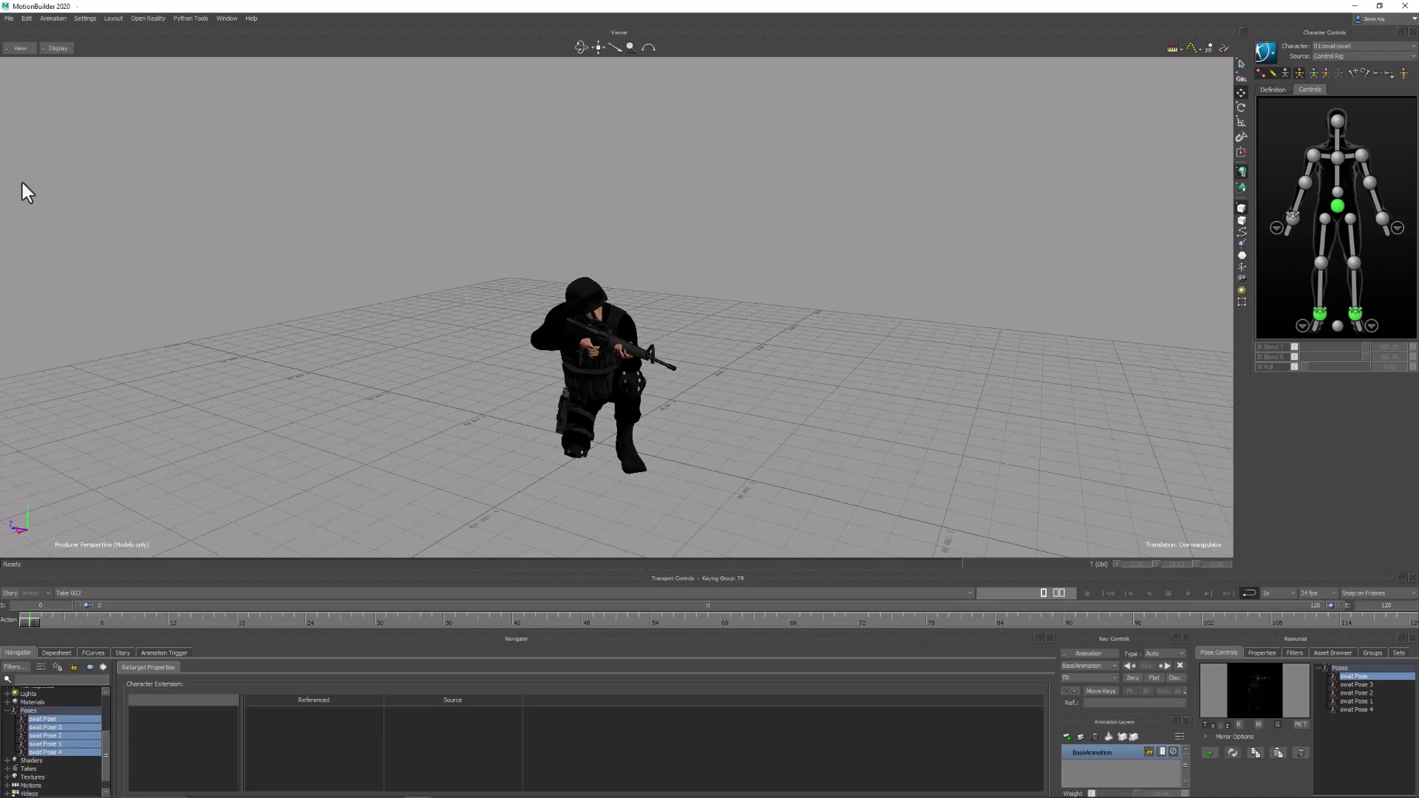
click(9, 18)
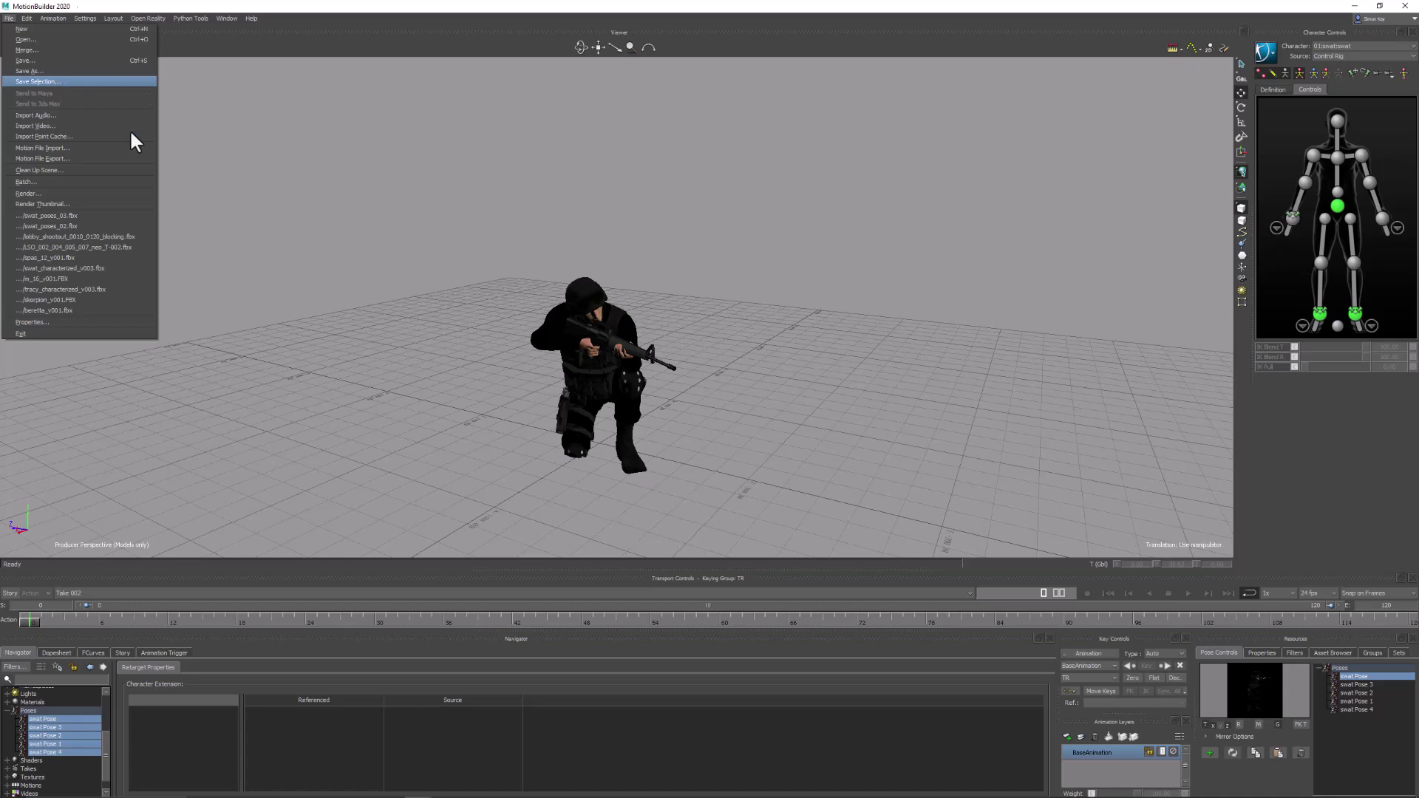
click(366, 223)
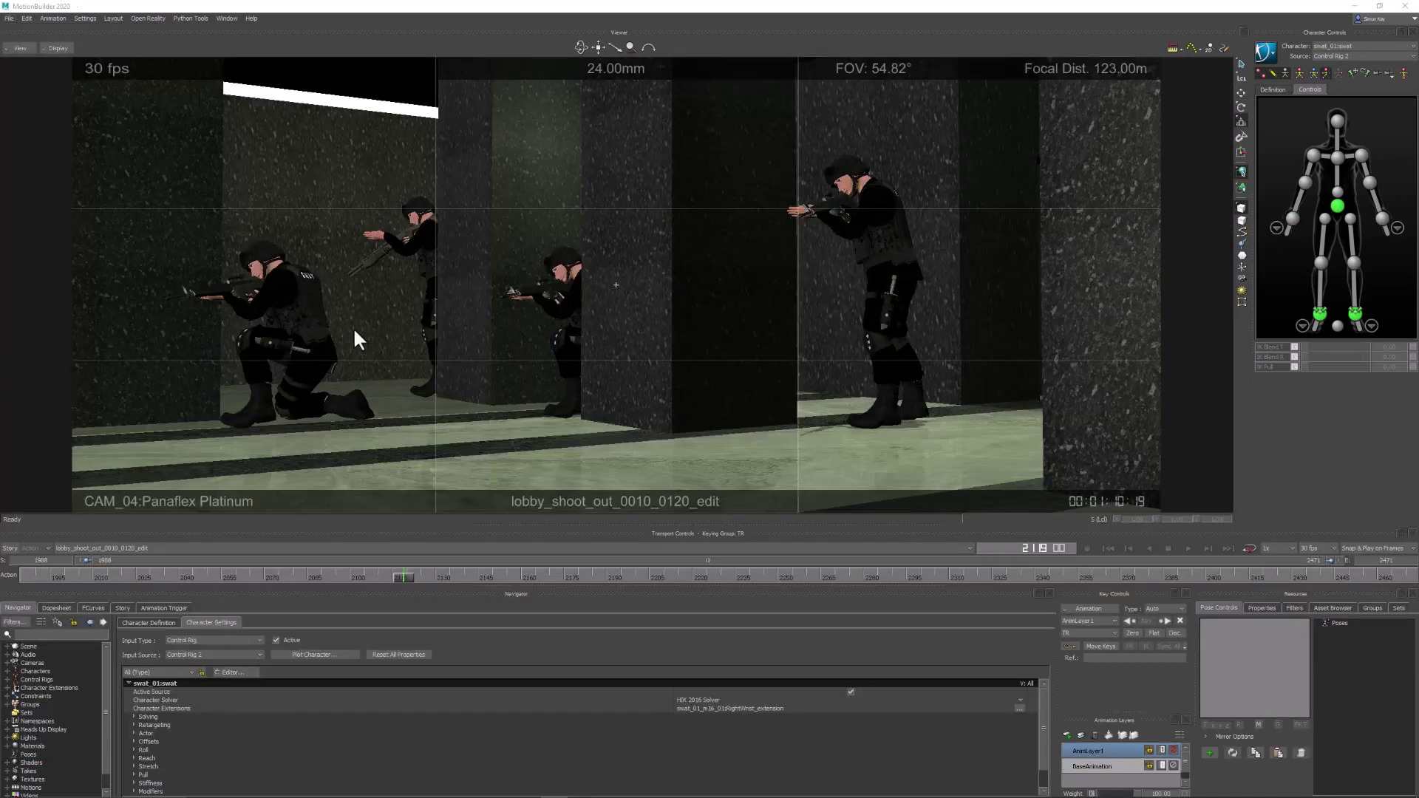
- Merge the saved swat_poses.fbx pose file into the lobby shoot-out scene
key(ctrl+a)
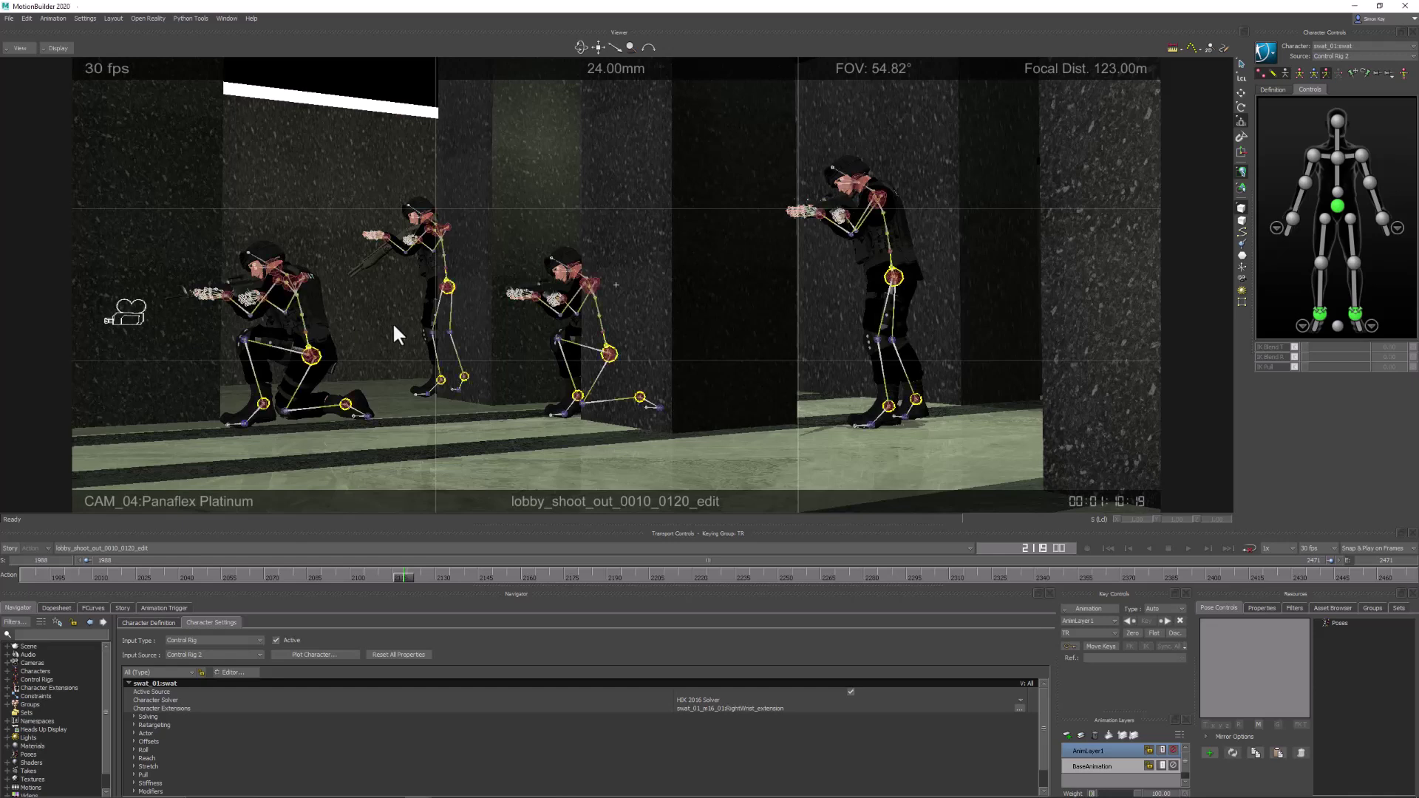
click(9, 22)
click(38, 49)
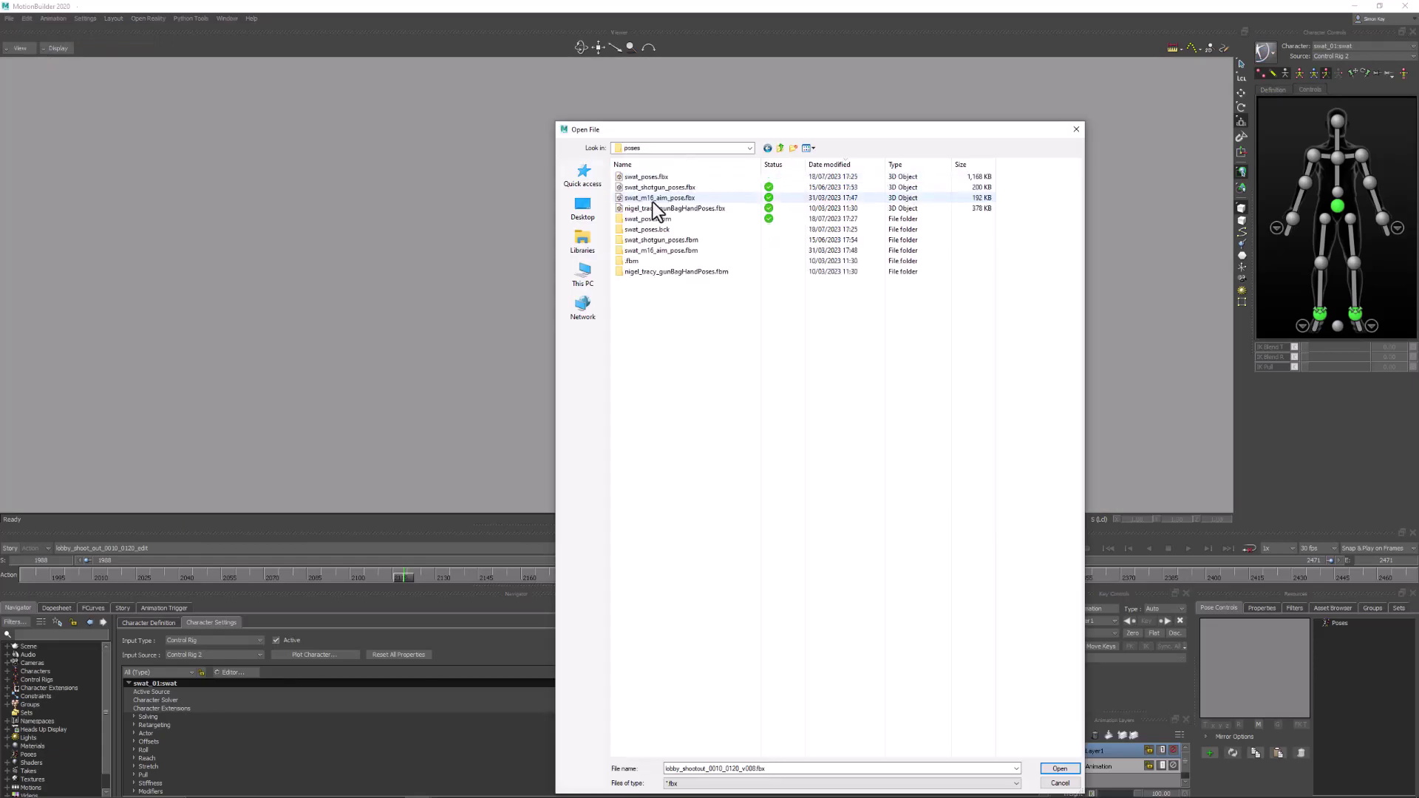
double_click(654, 198)
click(428, 550)
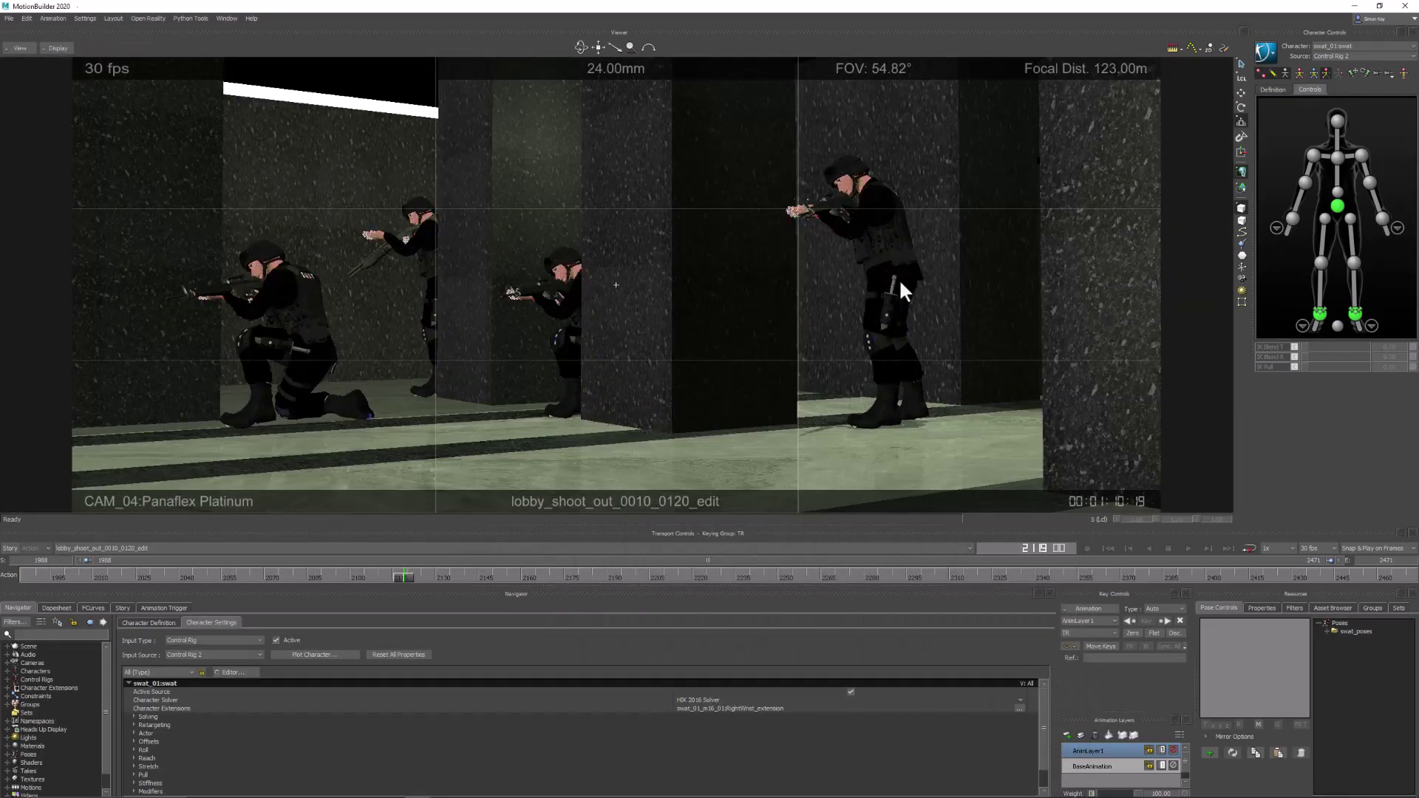
- Select the nearest standing SWAT character's hips effector, expand the swat_poses folder, preview its poses, and choose stand_m16_01
click(895, 276)
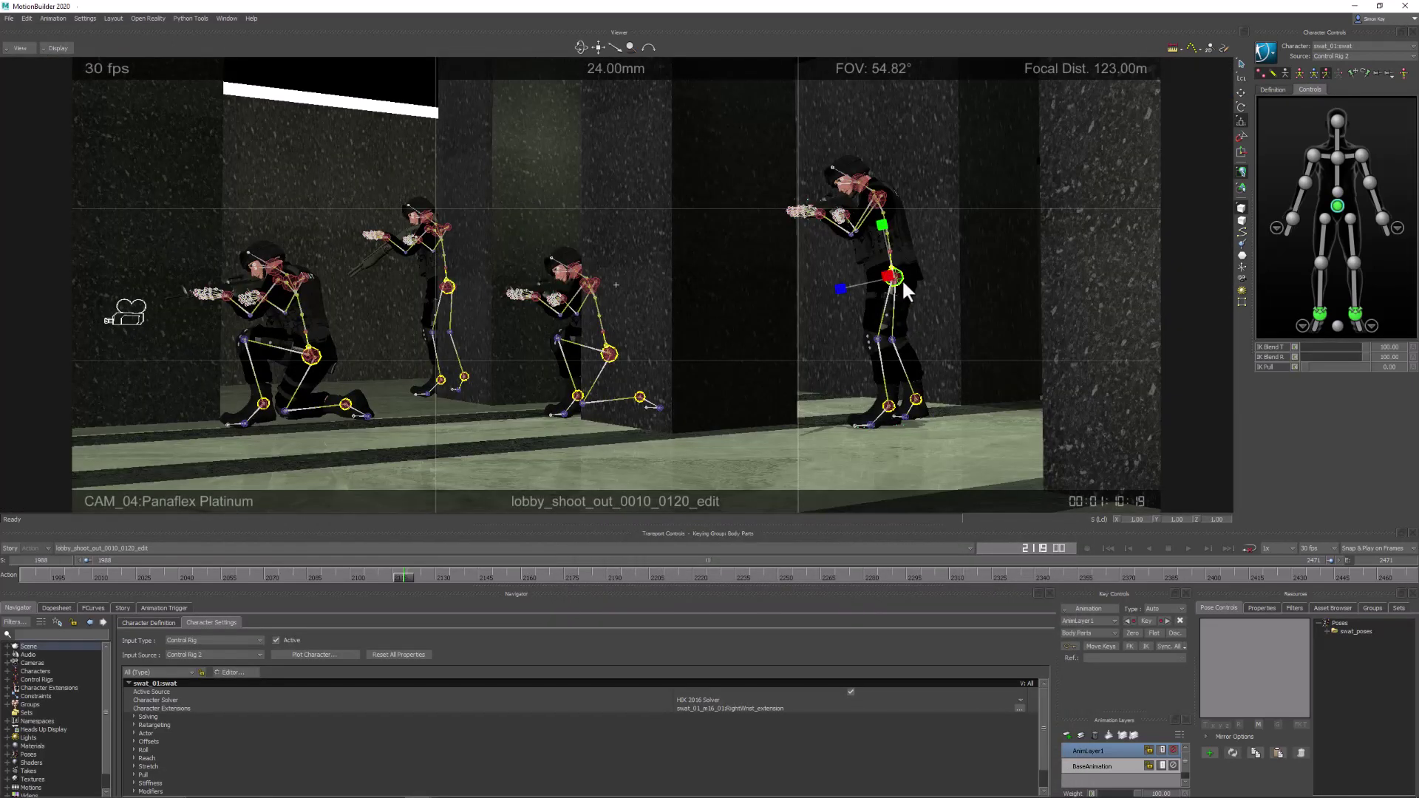
click(1329, 632)
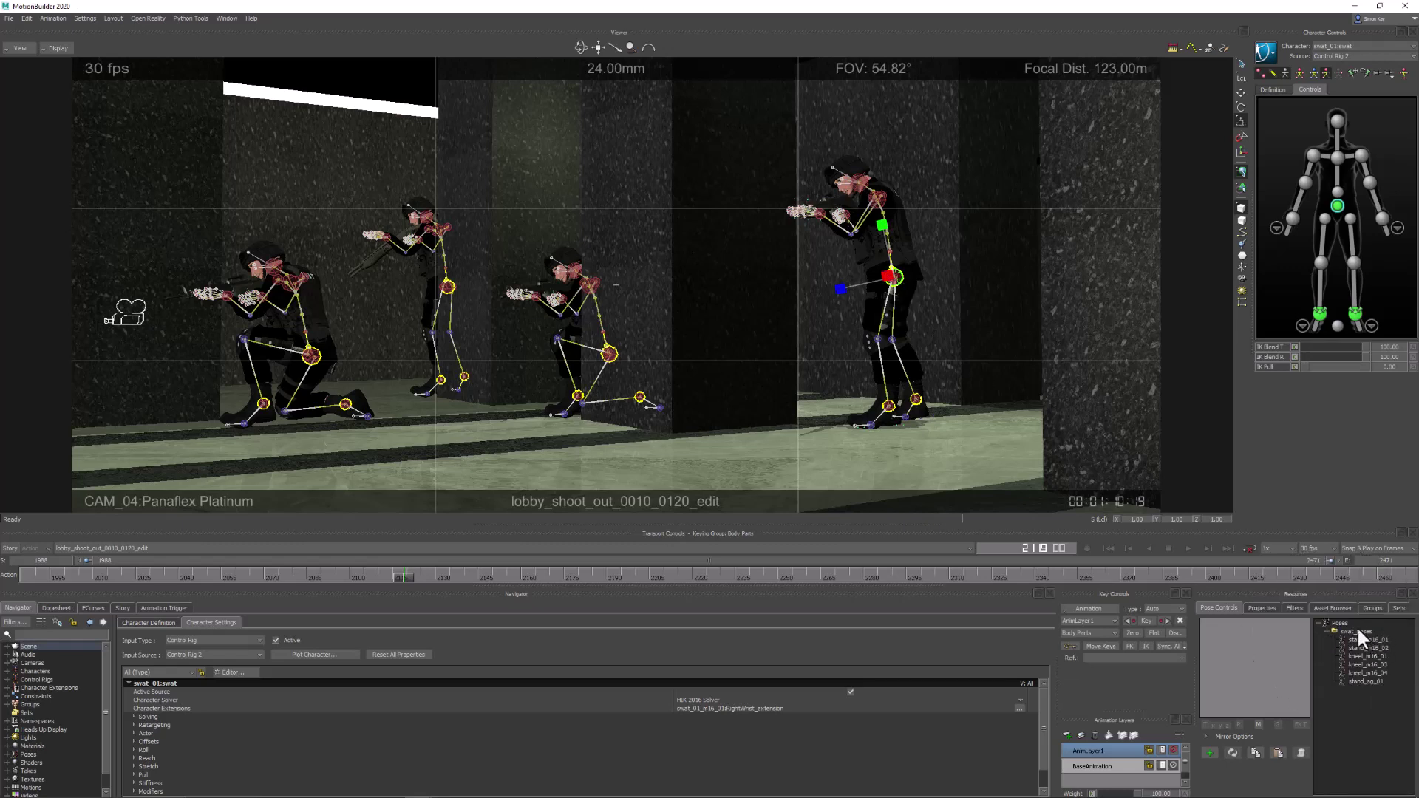
click(1358, 632)
click(1359, 639)
click(1361, 657)
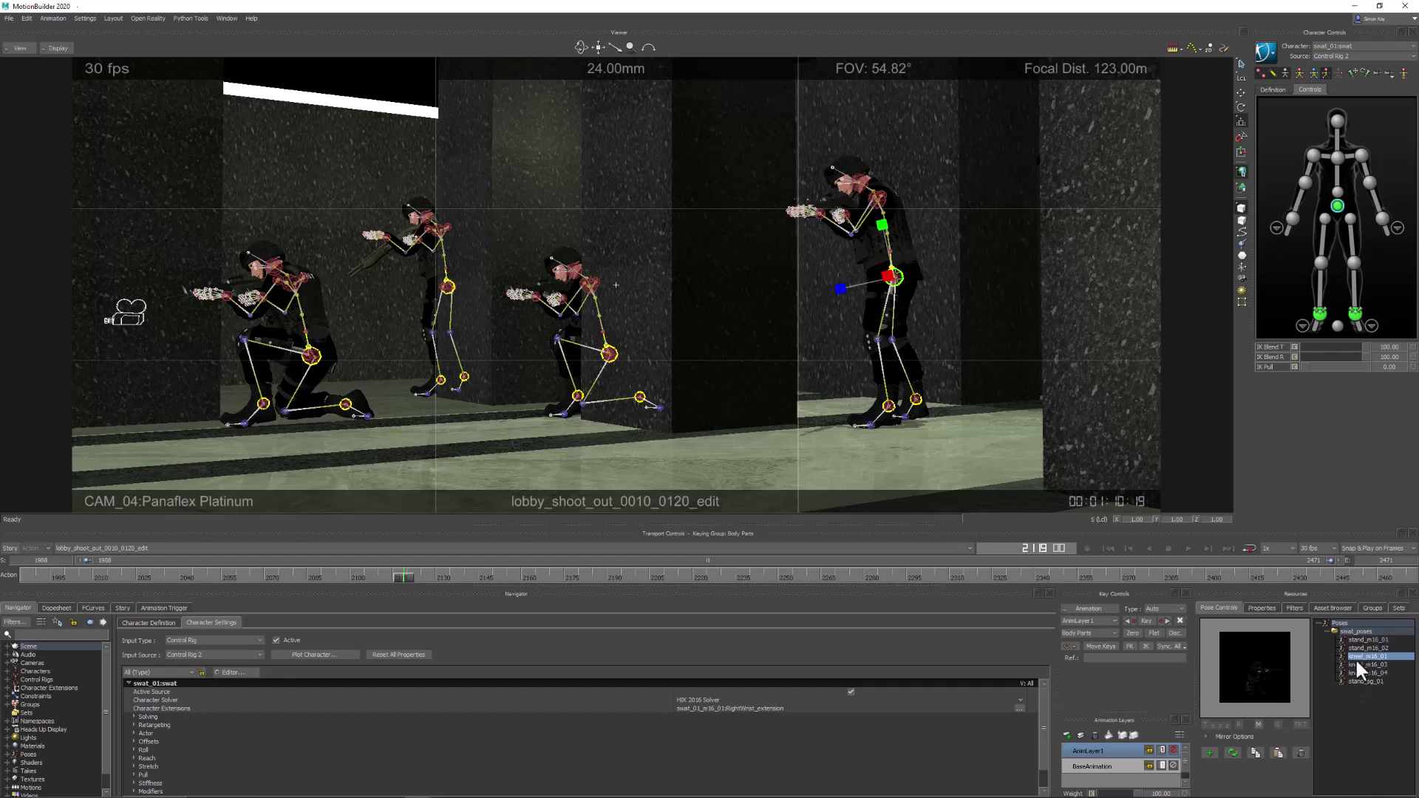
click(1367, 640)
- Return to Models Only display, set the keying mode to Full Body, and apply stand_m16_01 to the standing character
key(ctrl+a)
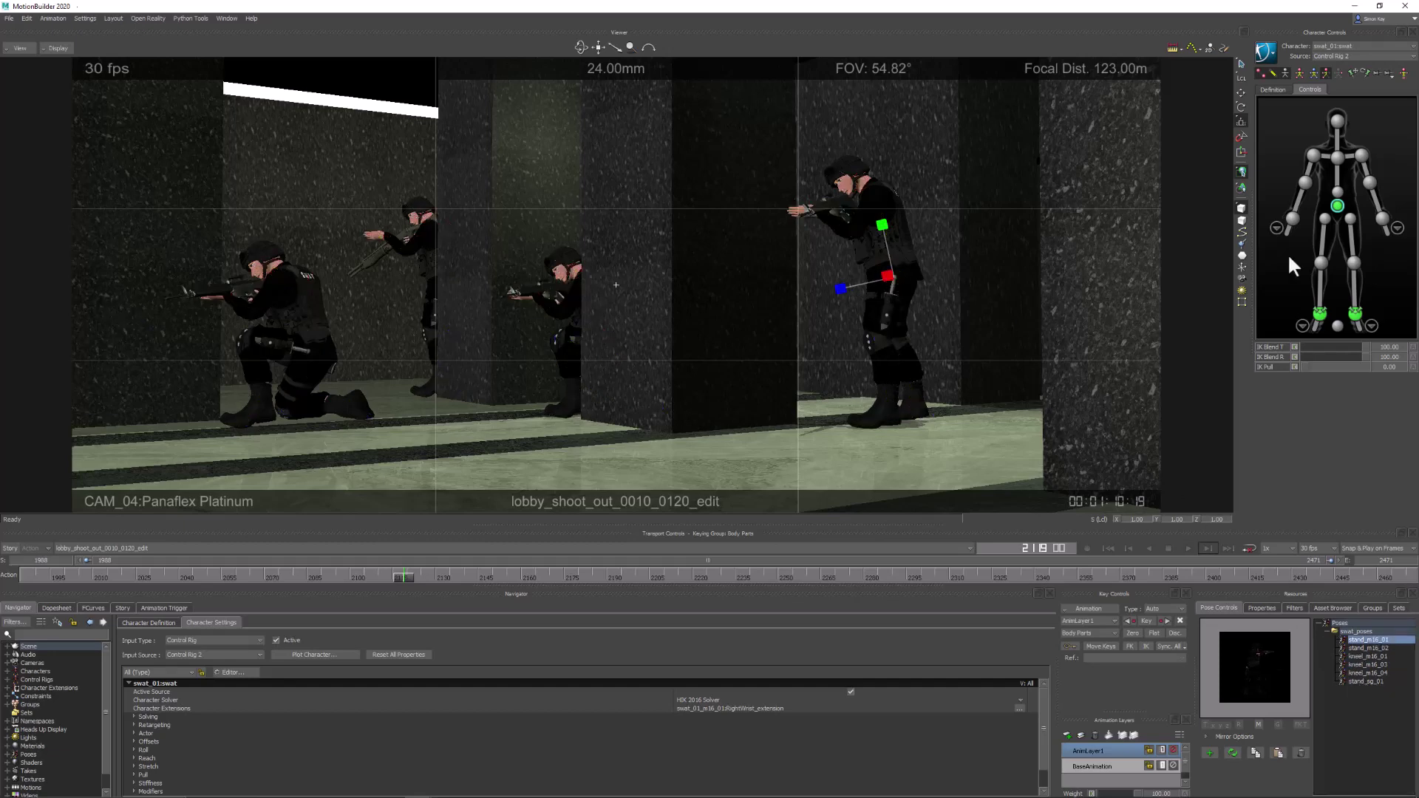
click(1301, 73)
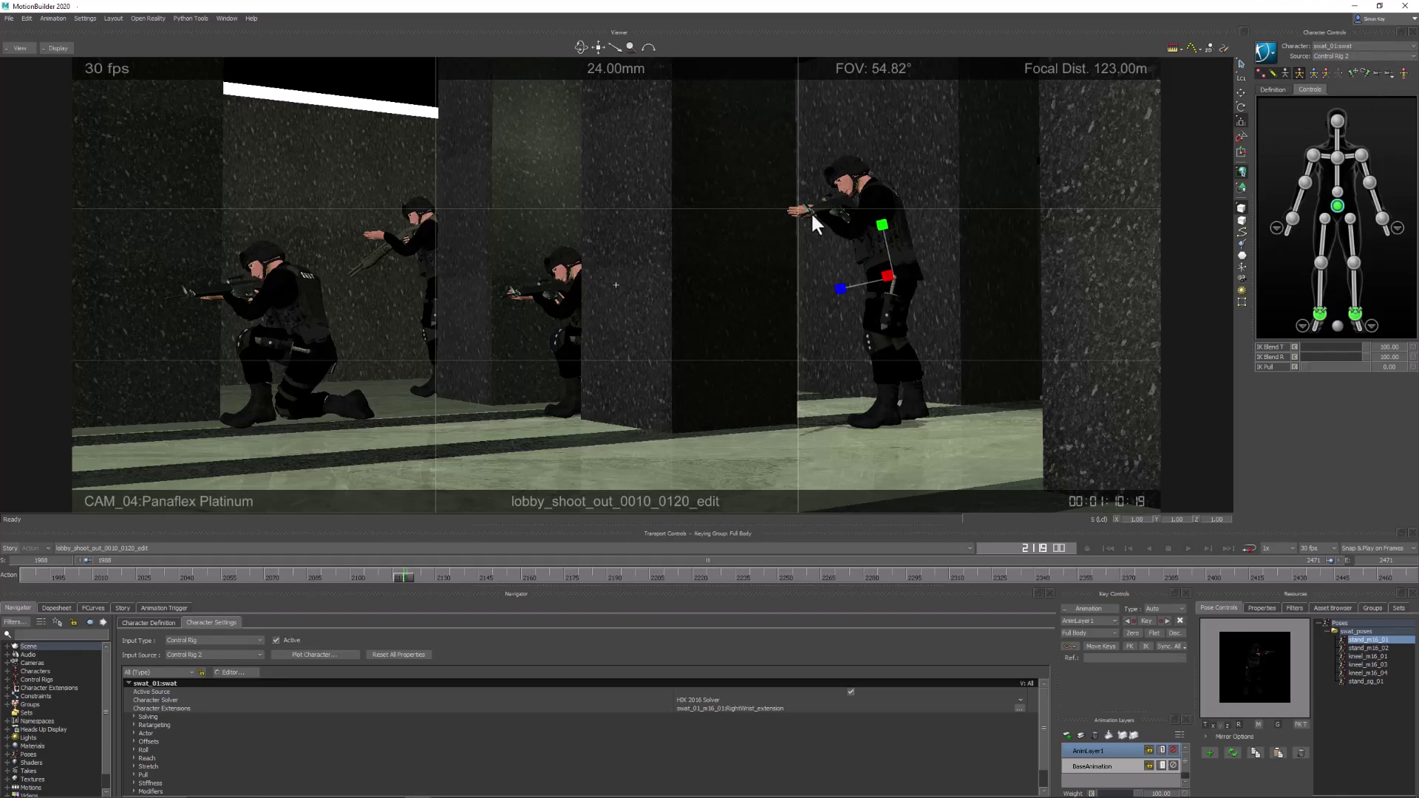
double_click(1362, 642)
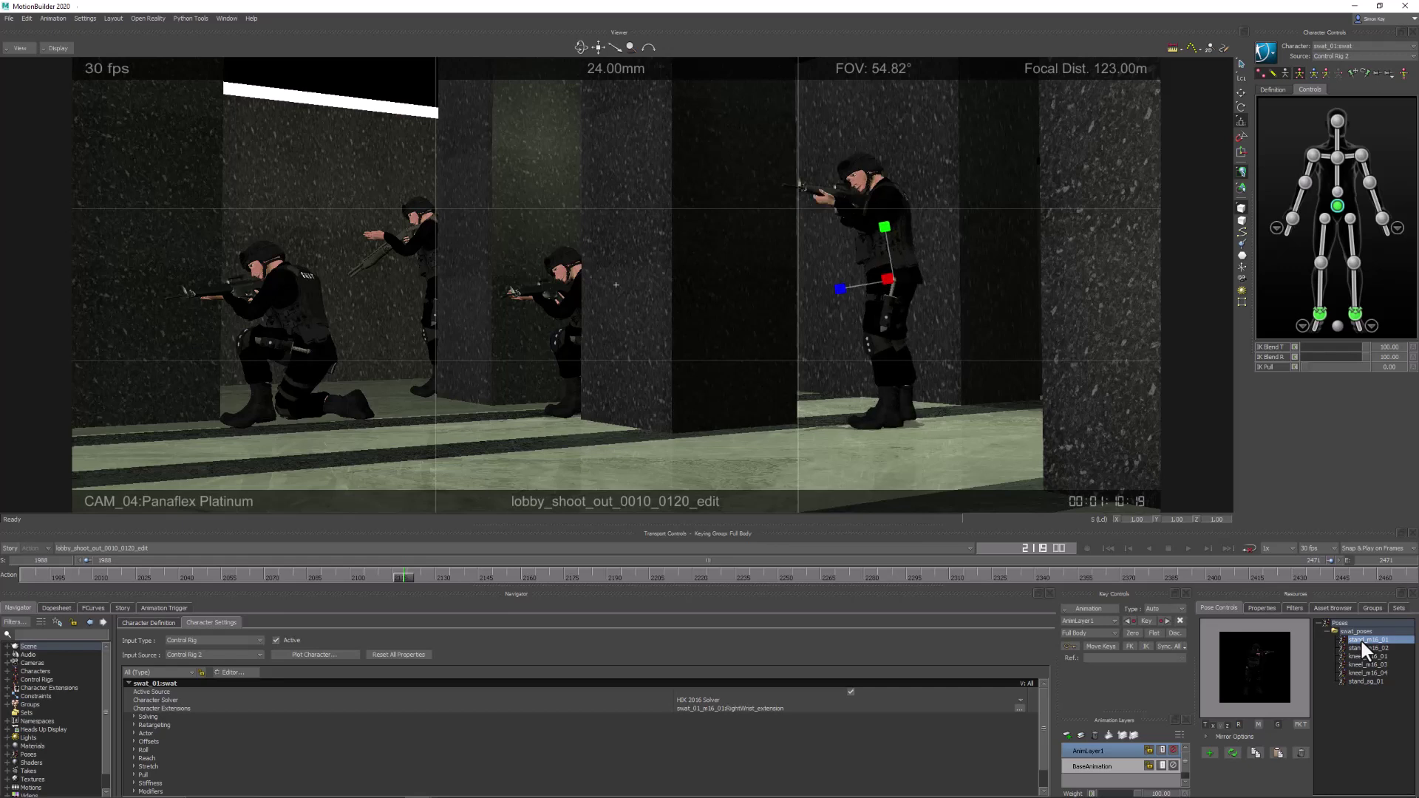
- Key the pose on the nearest standing SWAT character, and select the hips effector of the kneeling character beside the central pillar
click(1146, 621)
key(ctrl+a)
click(610, 355)
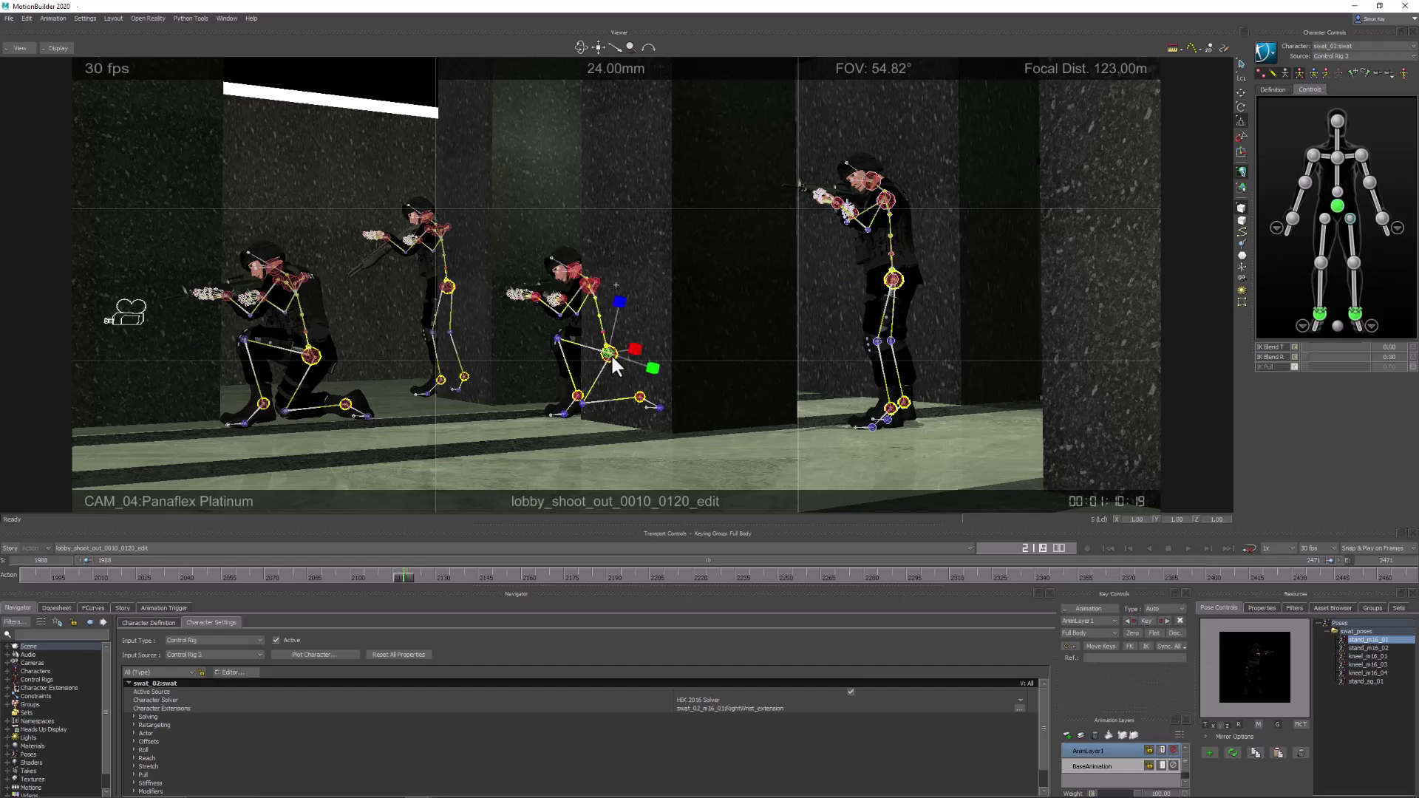
key(ctrl+m)
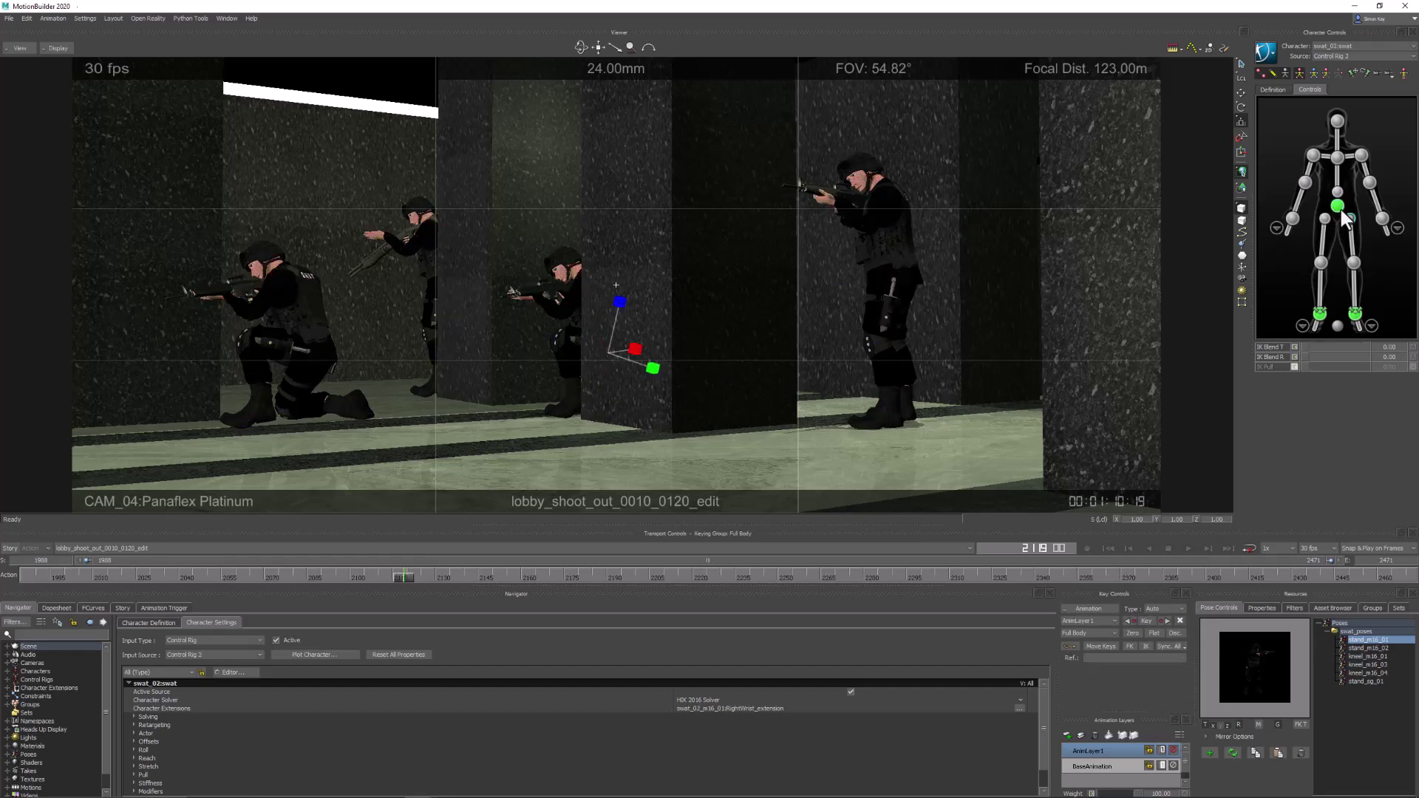
click(1338, 207)
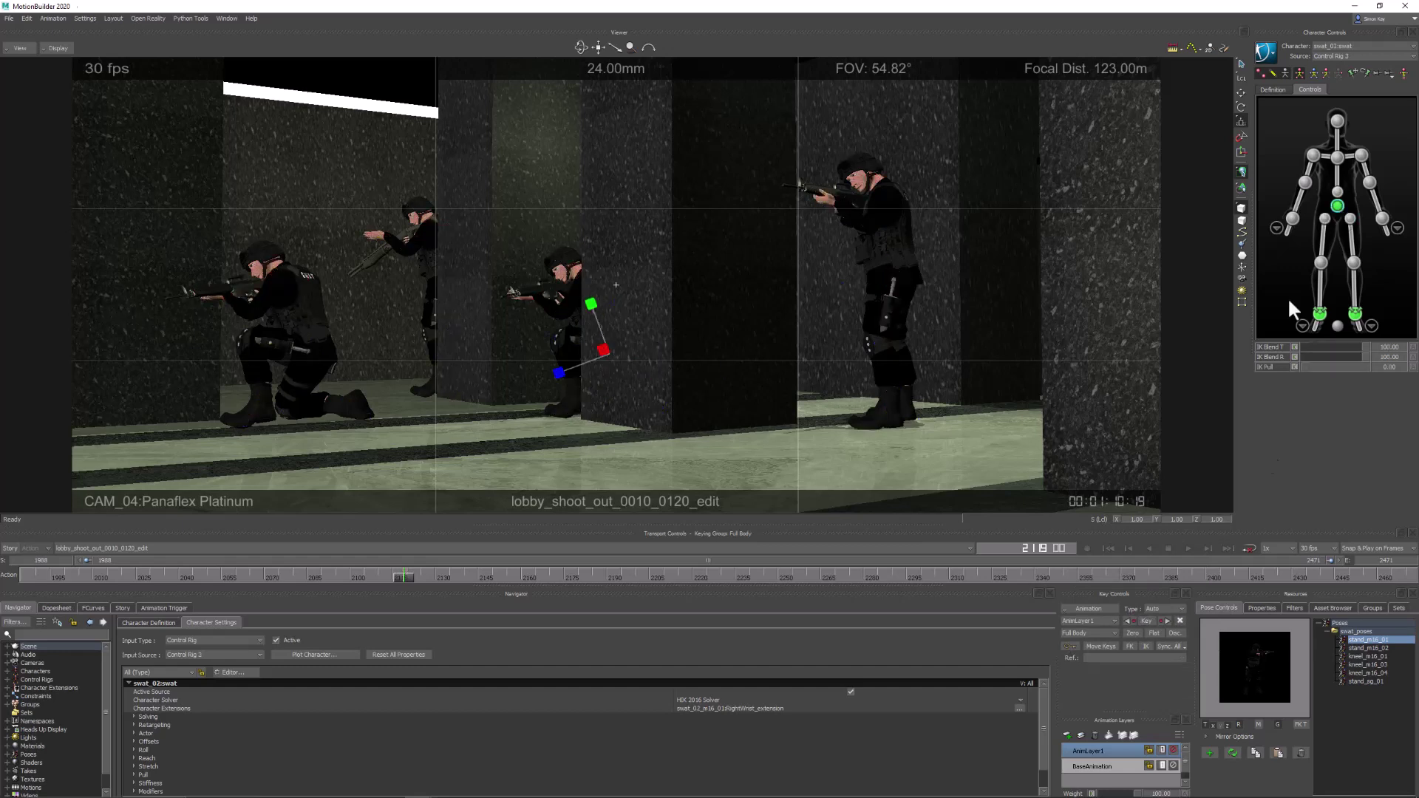
- Try kneel_m16_01 and kneel_m16_03 on the selected kneeling character, settle on kneel_m16_04, and key the pose
click(1361, 656)
double_click(1362, 658)
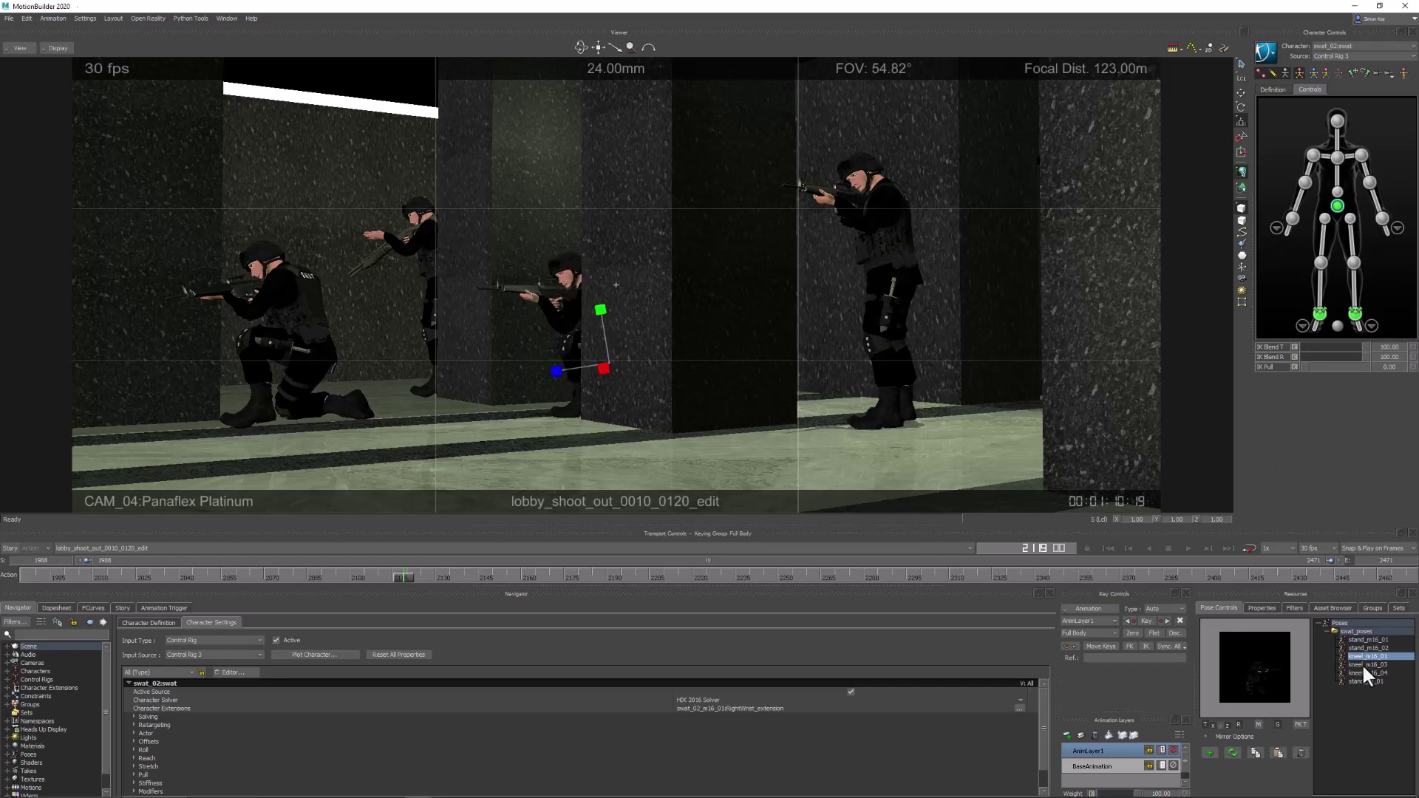
click(1362, 664)
double_click(1362, 664)
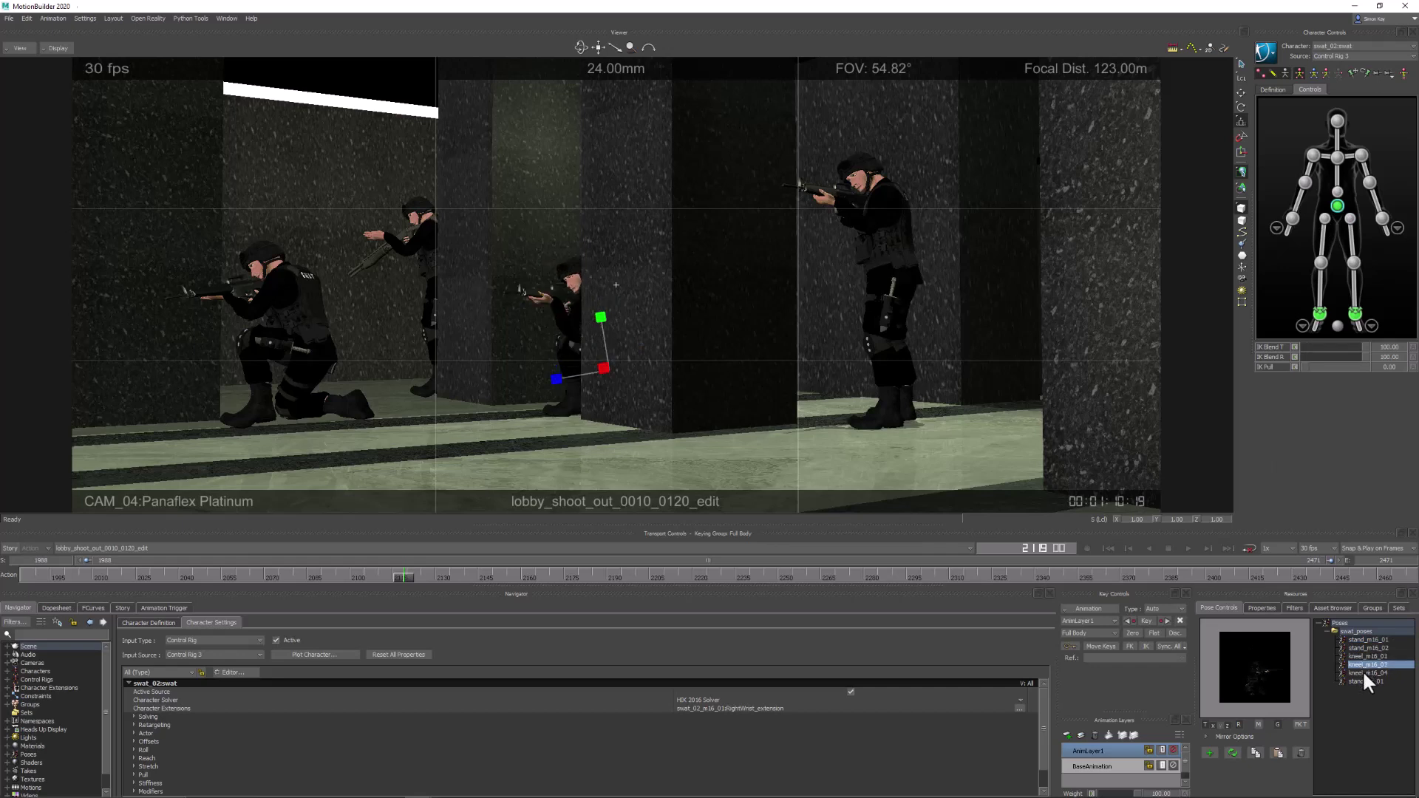
double_click(1364, 671)
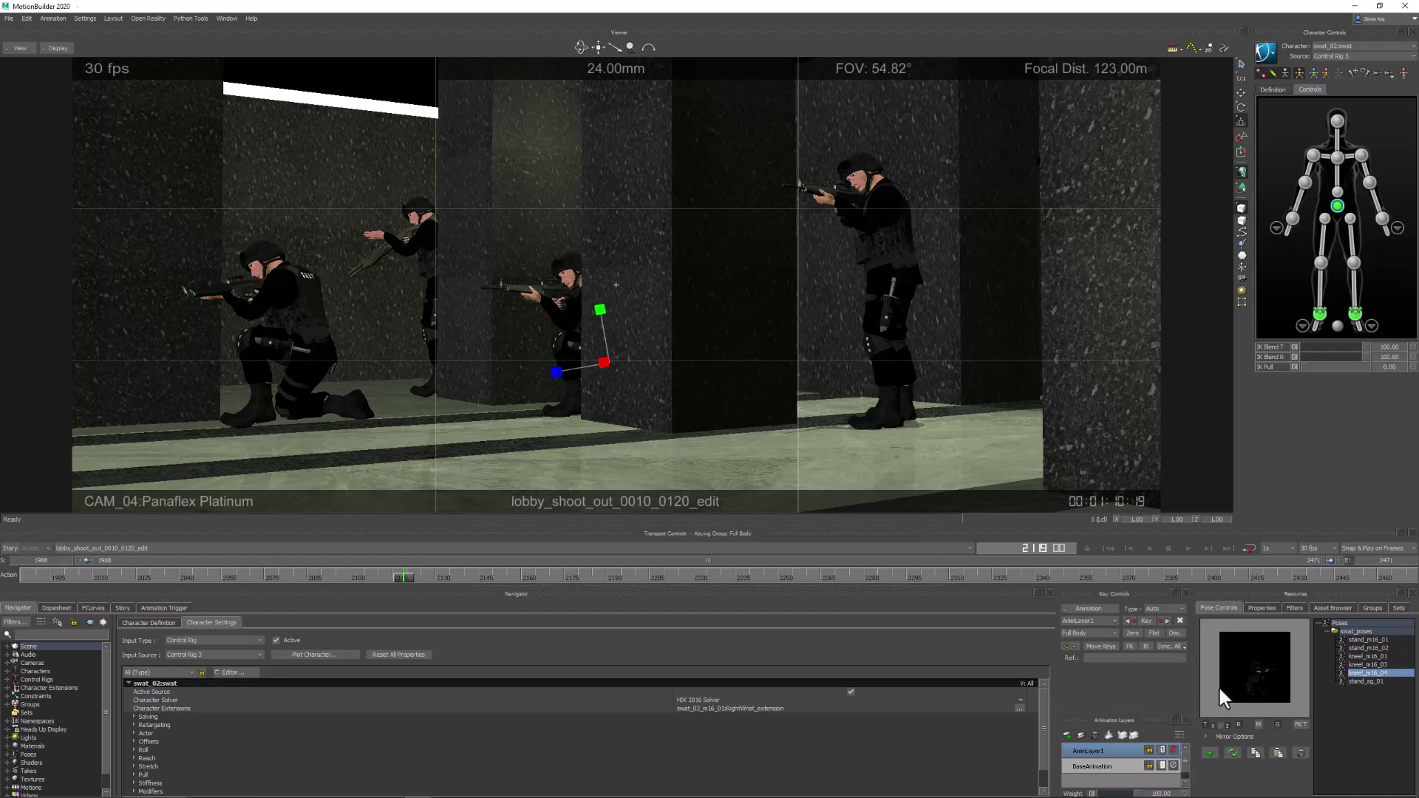
click(1145, 621)
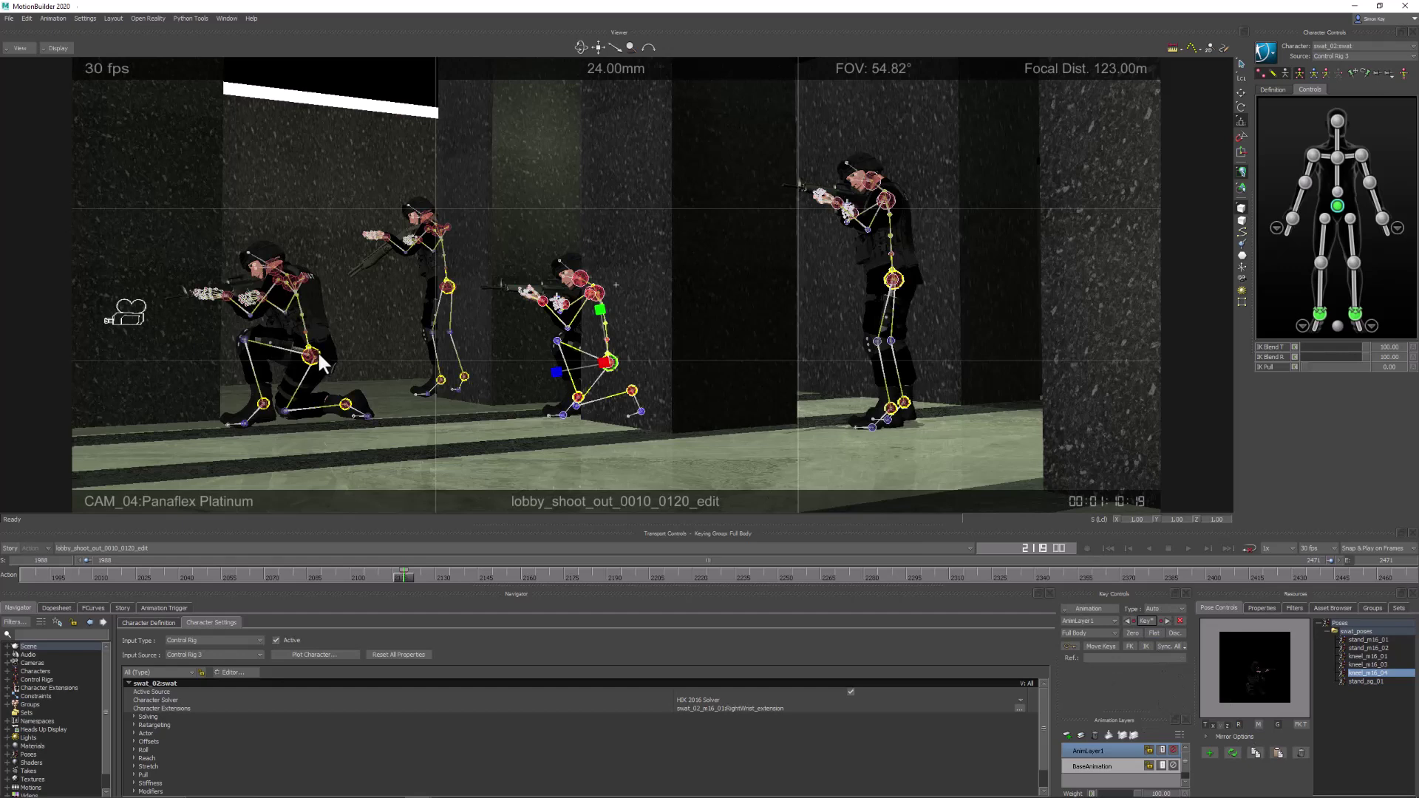
- Apply kneel_m16_01 to the foreground kneeling SWAT character and stand_sg_01 to the standing character behind him
click(317, 350)
double_click(1364, 656)
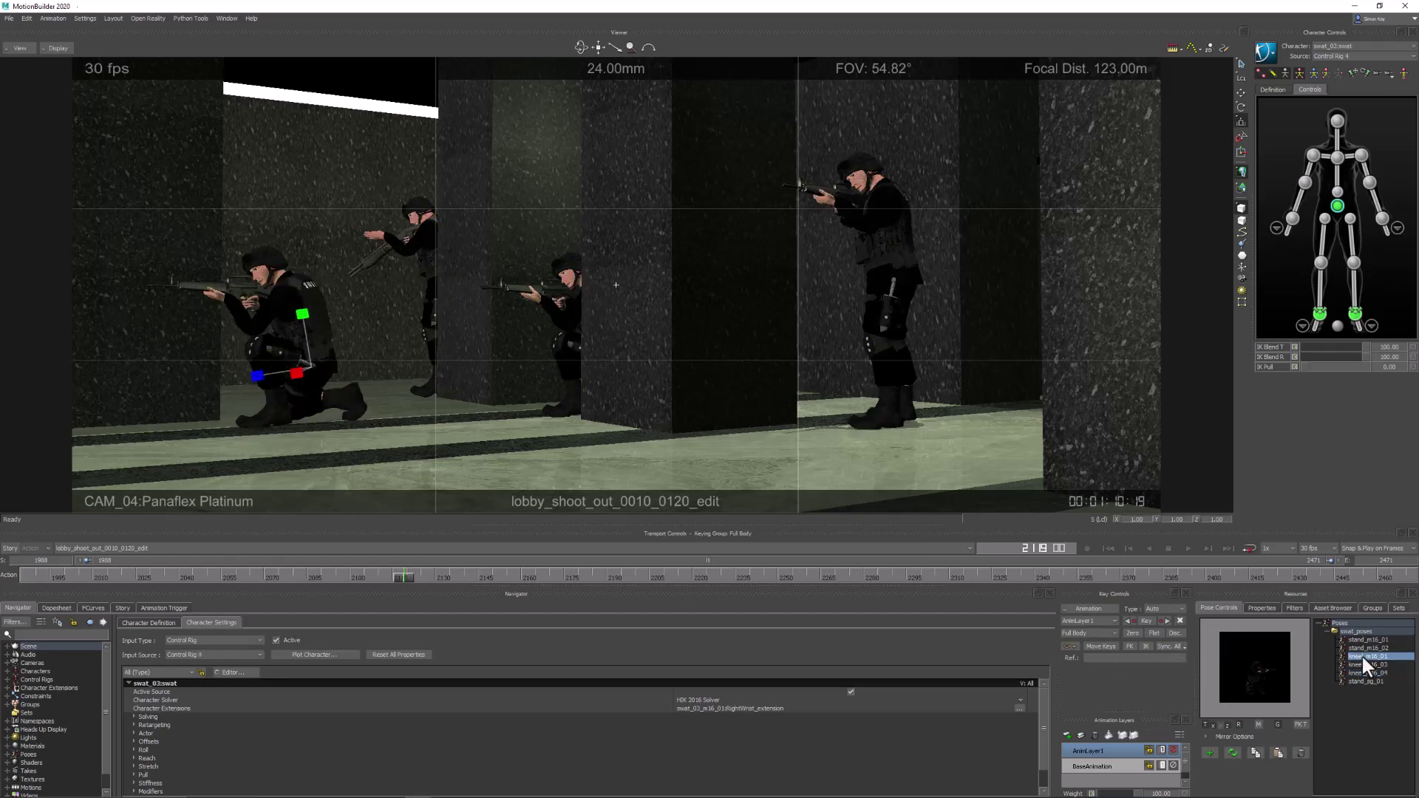
click(443, 286)
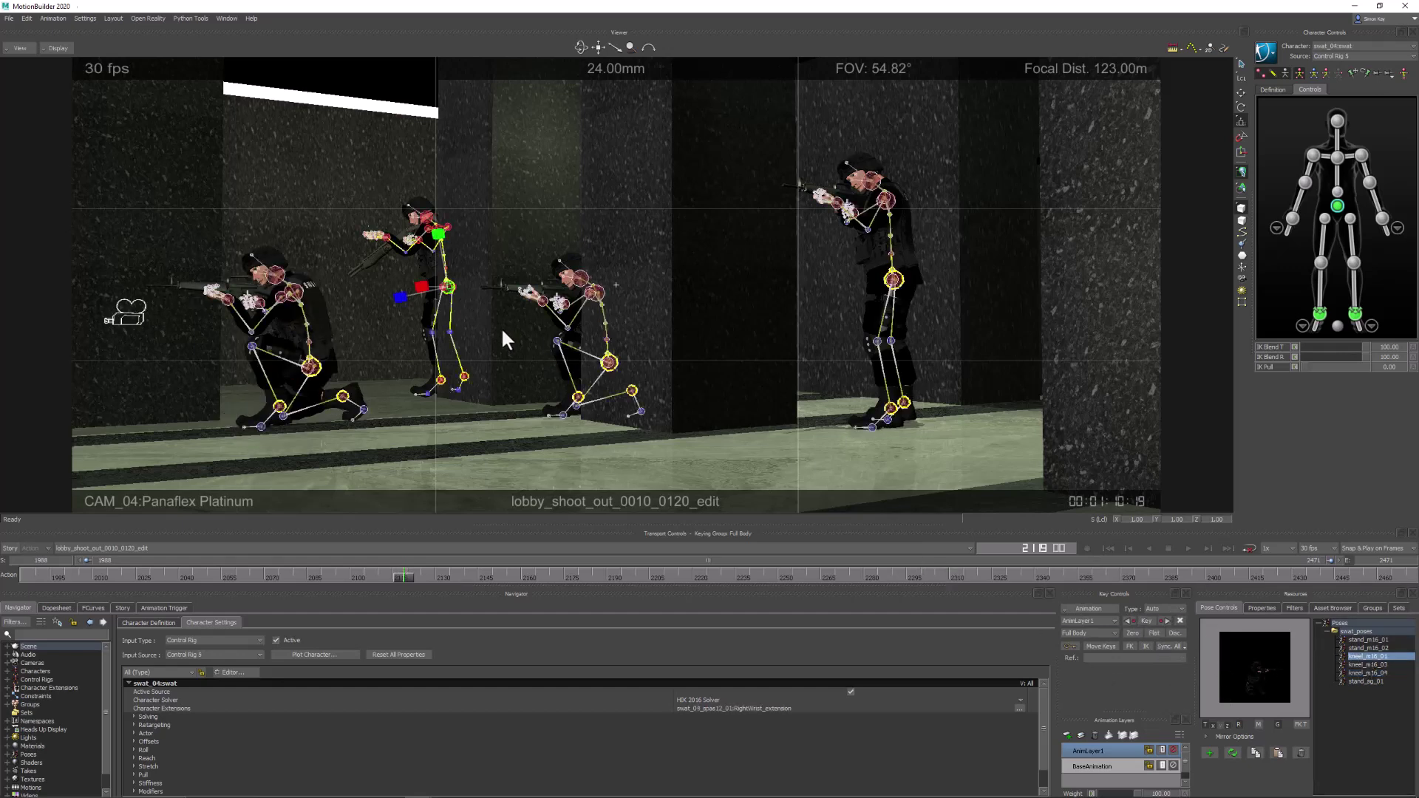
double_click(1366, 680)
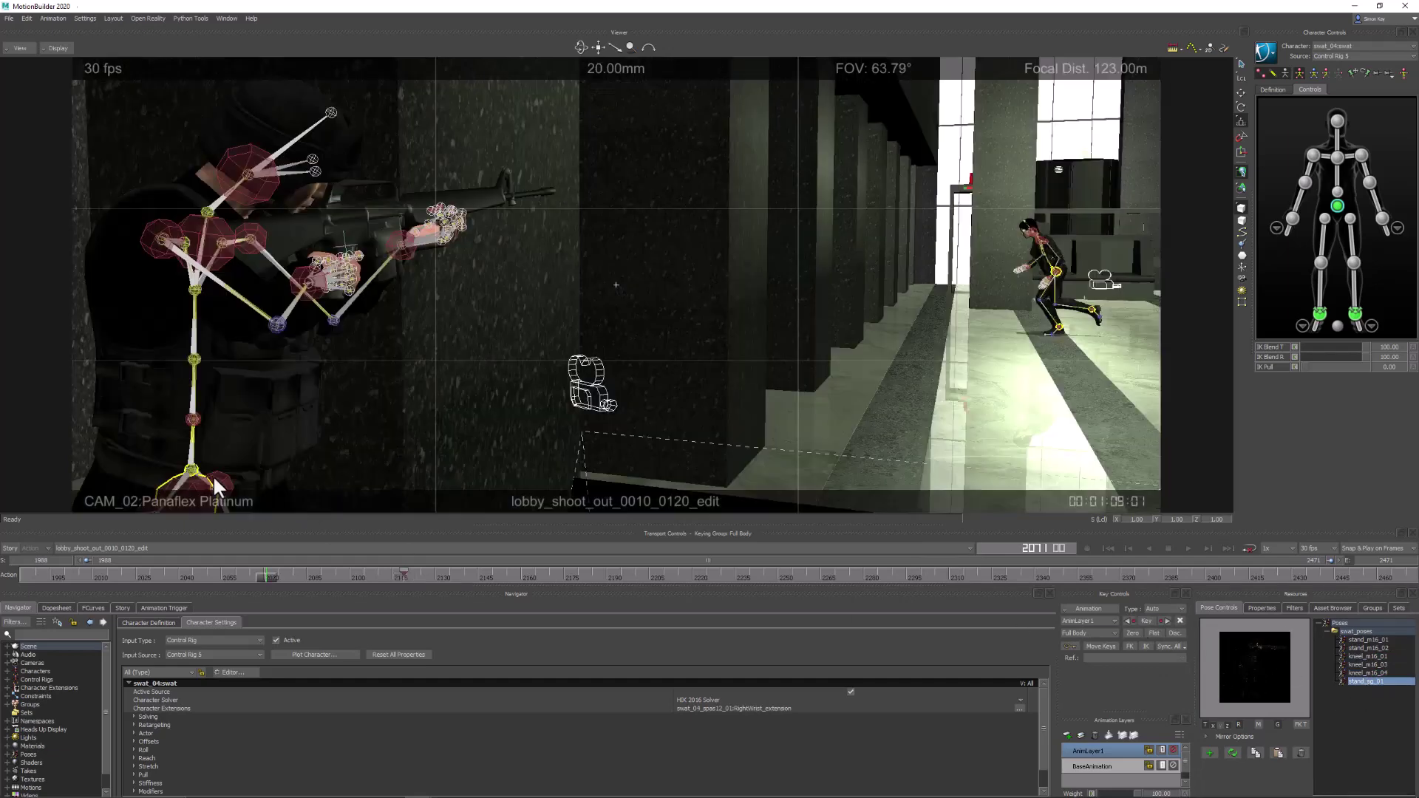
- Select the hips effector of the foreground SWAT character in the CAM_02 shot and apply the stand_m16_01 pose
click(194, 492)
key(ctrl+a)
double_click(1372, 640)
- Move to the CAM_11 shot, apply and key the stand_sg_01 pose, and apply stand_m16_02 to the swat_03 character
drag(263, 578, 995, 566)
double_click(1366, 682)
key(ctrl+a)
key(k)
double_click(1369, 648)
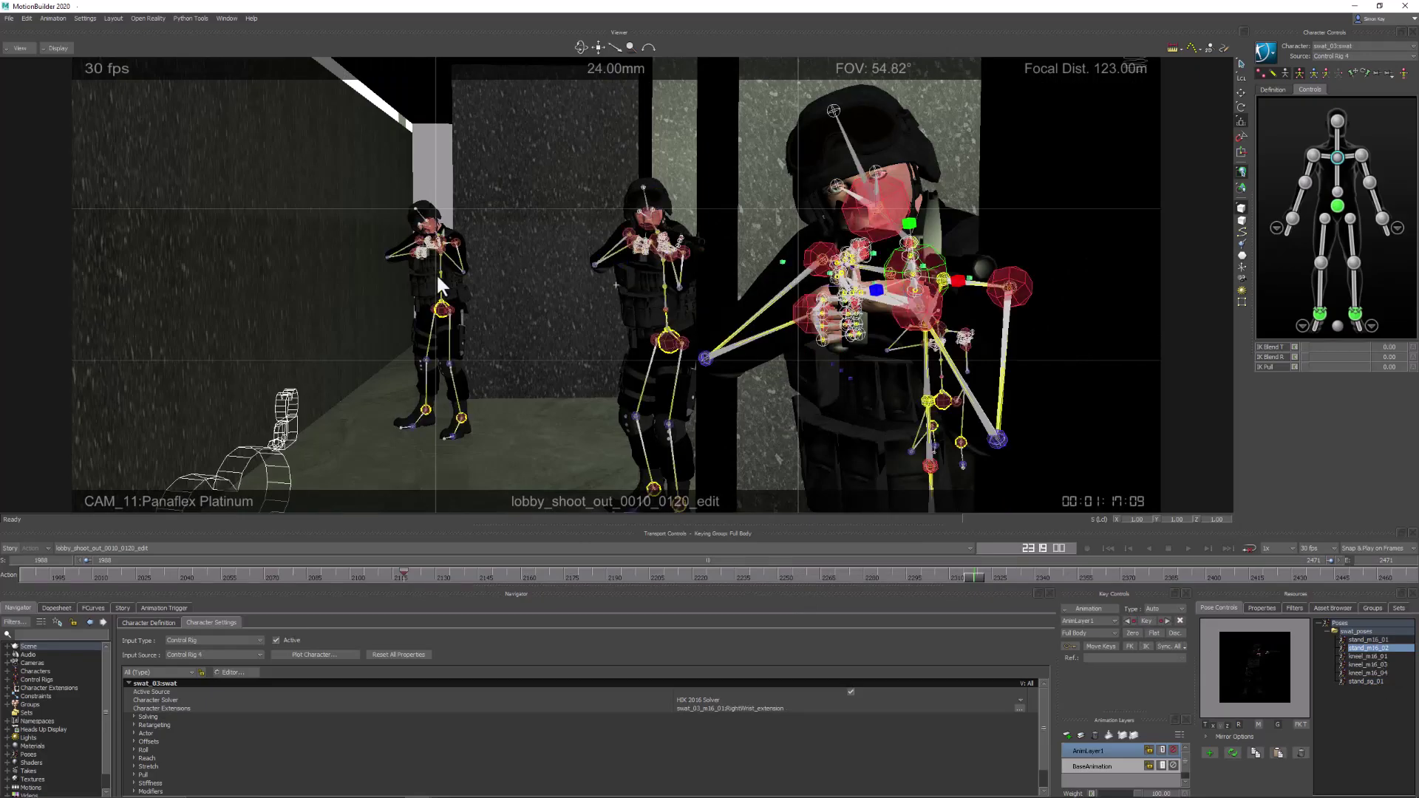